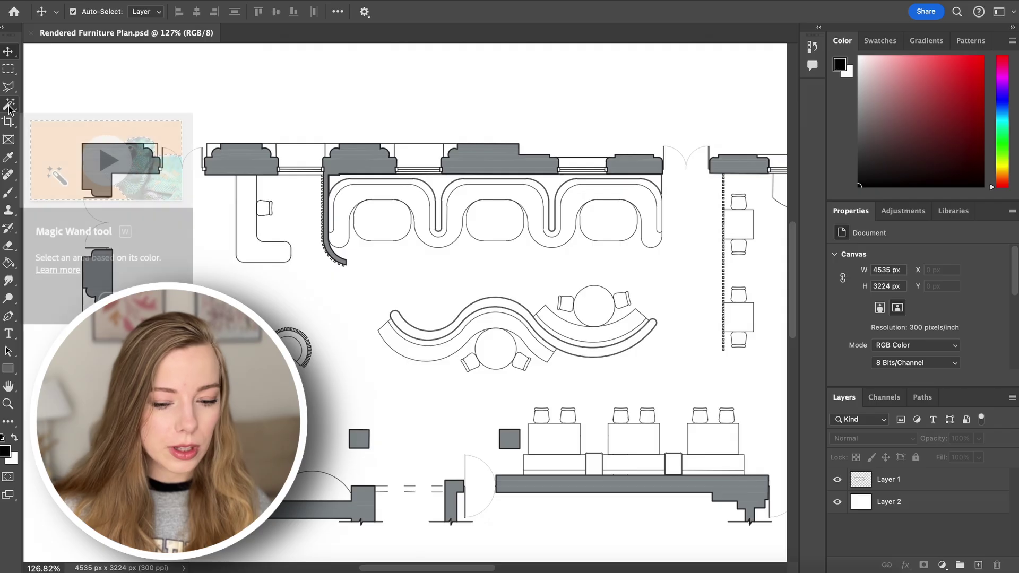
Rename the two existing layers Background and Linework, and add a new layer named Walls above them.
{"action": "left_click", "coordinate": [9, 108]}
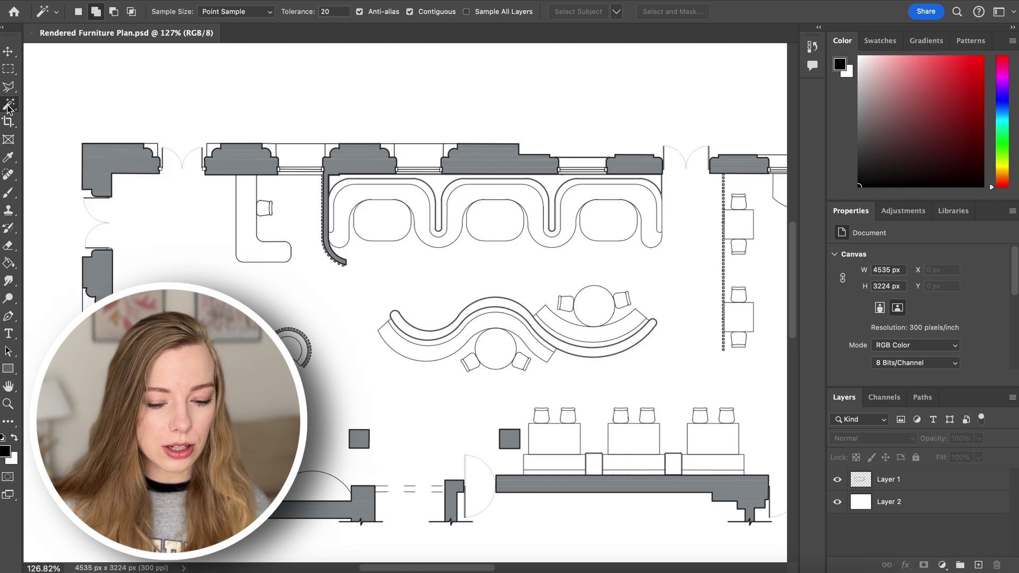
{"action": "double_click", "coordinate": [886, 502]}
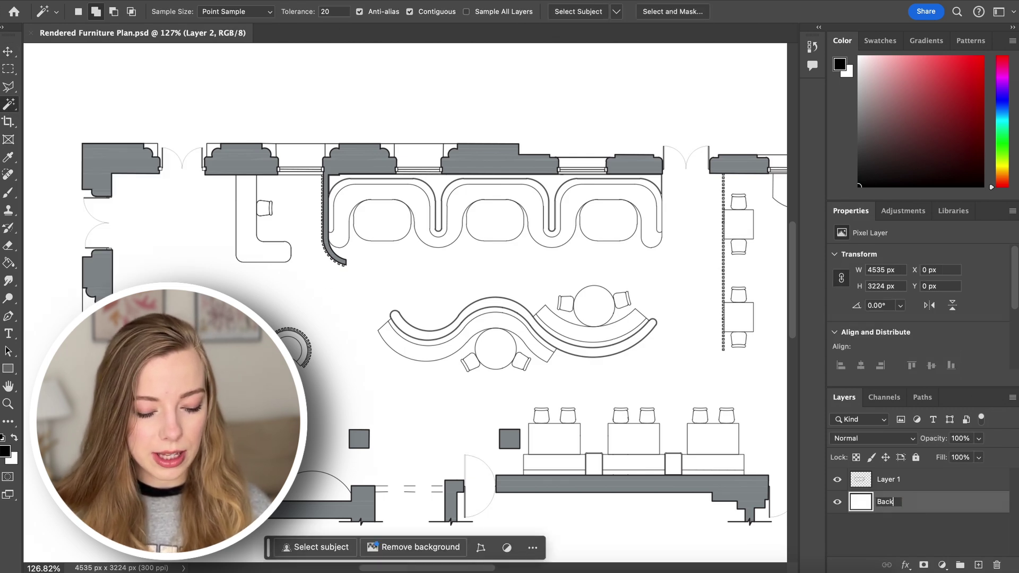
{"action": "type", "text": "Background"}
{"action": "key", "text": "shift+Tab"}
{"action": "type", "text": "Linewo"}
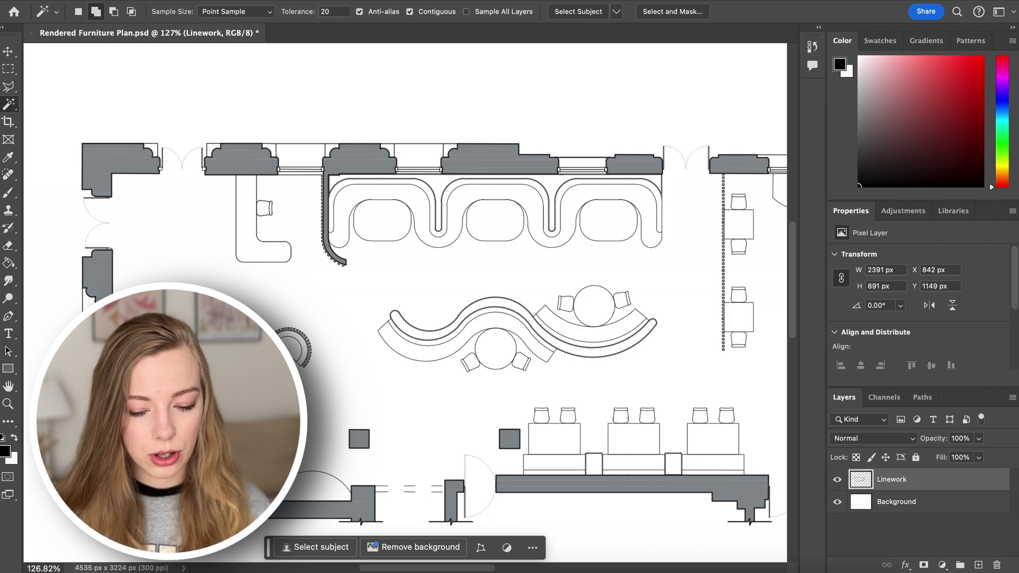
{"action": "key", "text": "super+shift+alt+n"}
{"action": "double_click", "coordinate": [891, 476]}
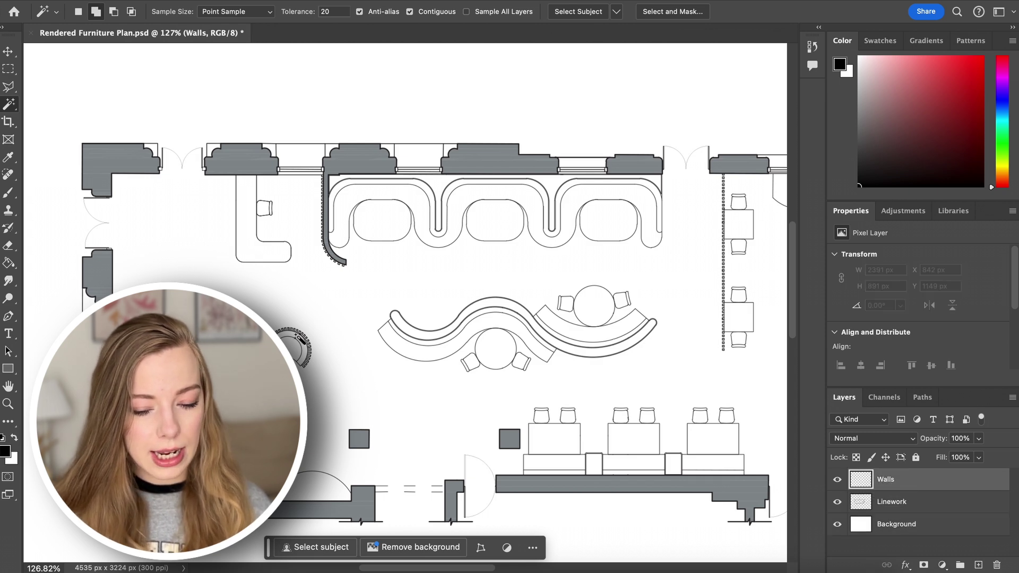
Select all the grey wall areas of the plan on the Linework layer with the Magic Wand.
{"action": "left_click", "coordinate": [896, 508]}
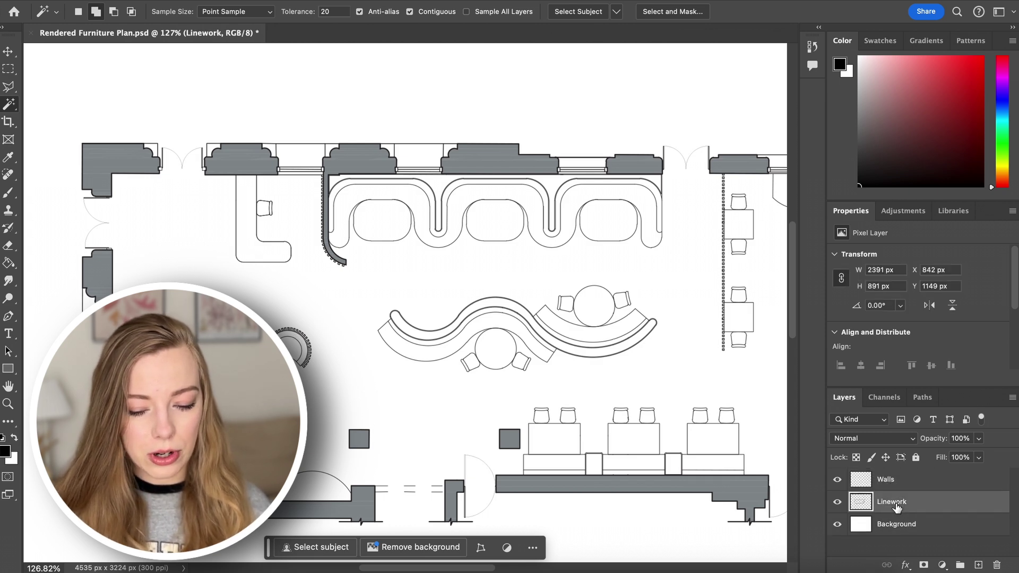
{"action": "right_click", "coordinate": [8, 106]}
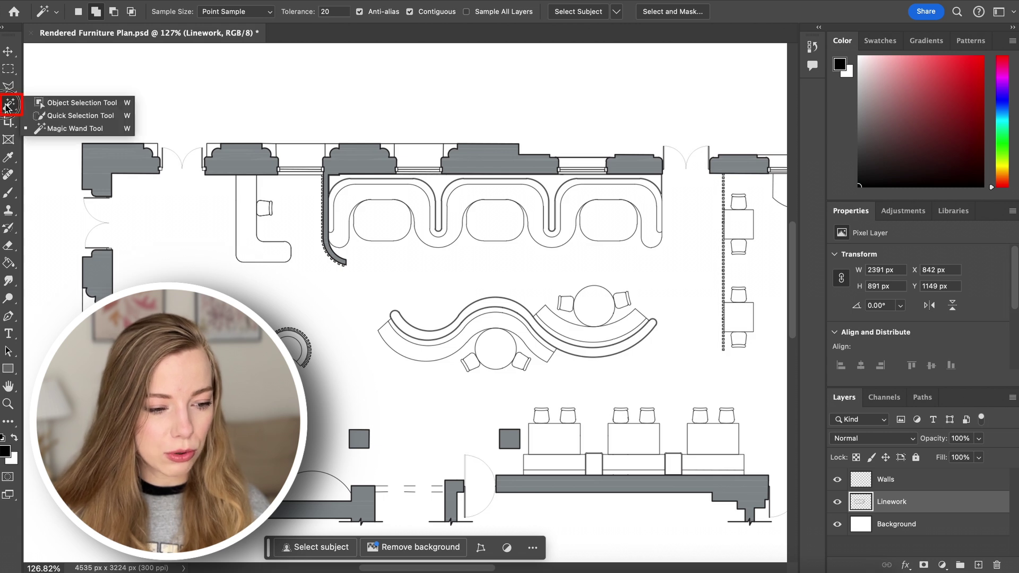
{"action": "left_click", "coordinate": [7, 108]}
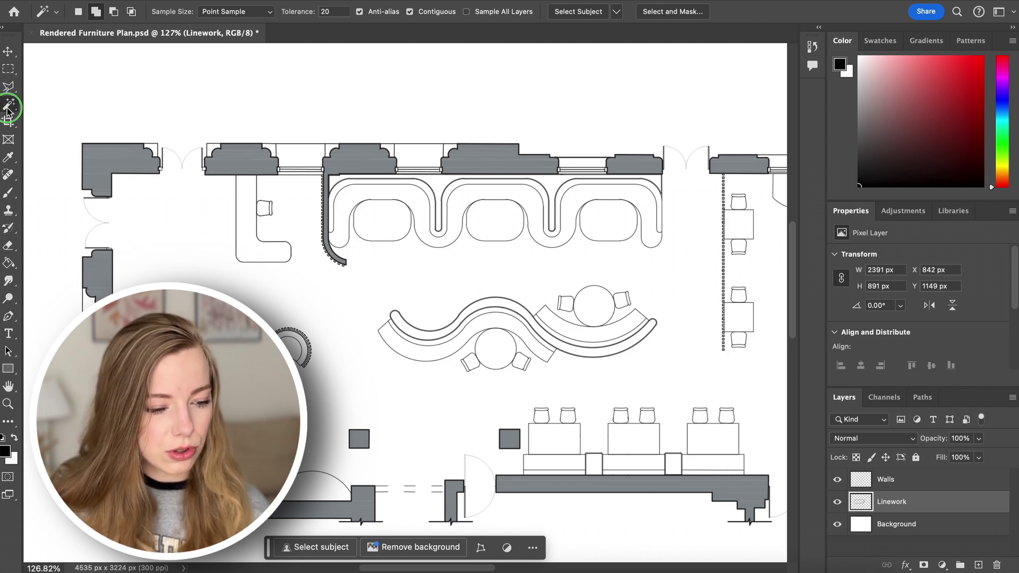
{"action": "left_click", "coordinate": [7, 110]}
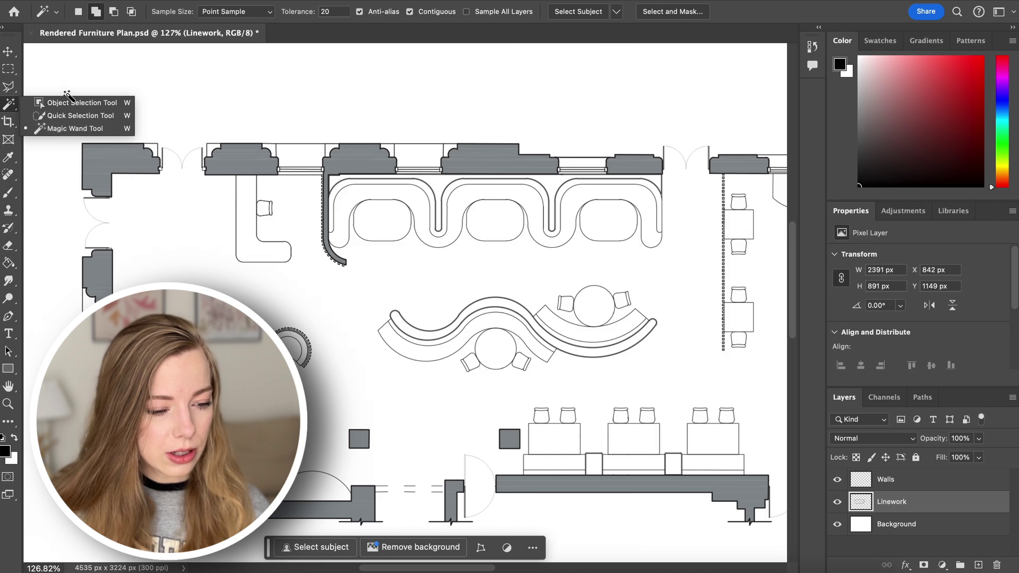
{"action": "left_click", "coordinate": [114, 161]}
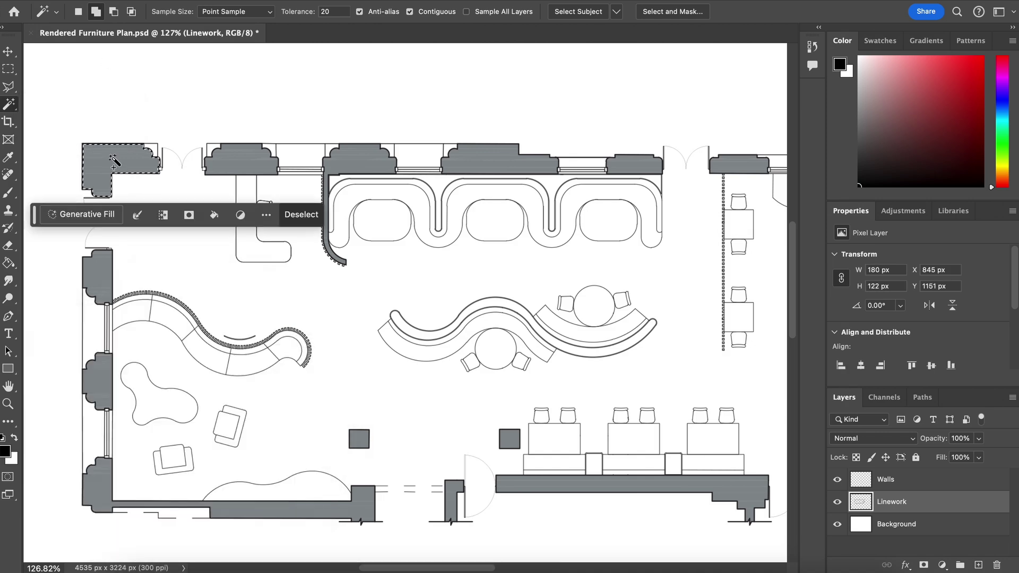
{"action": "left_click", "coordinate": [92, 278]}
{"action": "left_click", "coordinate": [97, 379]}
{"action": "left_click", "coordinate": [95, 482]}
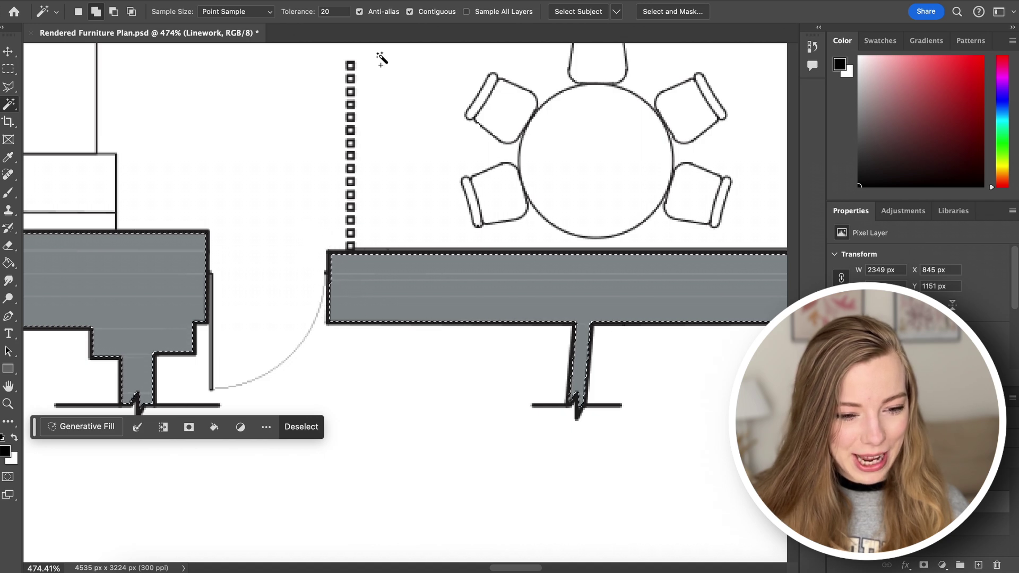
Expand the wall selection by 2 pixels.
{"action": "mouse_move", "coordinate": [355, 1]}
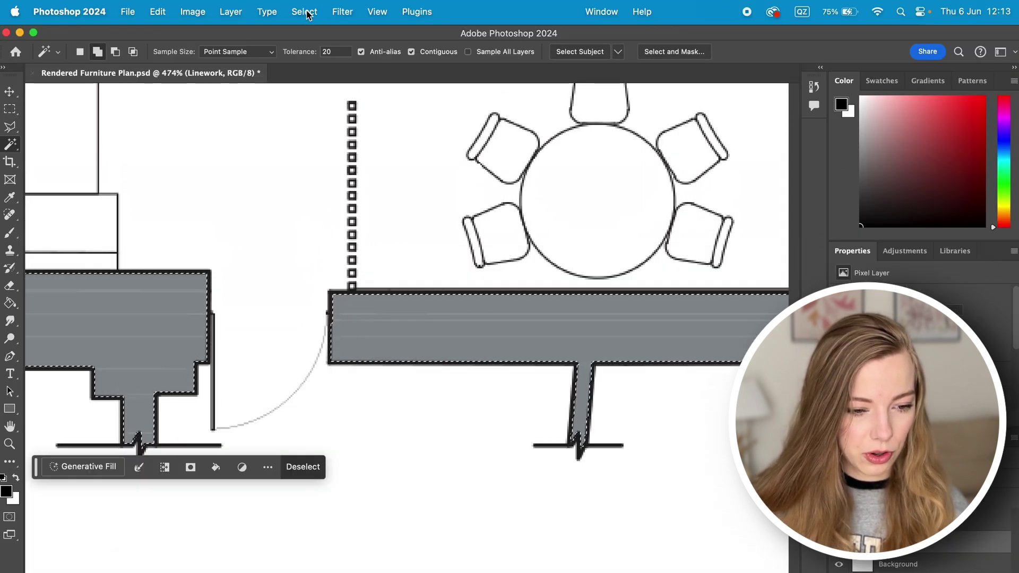
{"action": "left_click", "coordinate": [308, 14]}
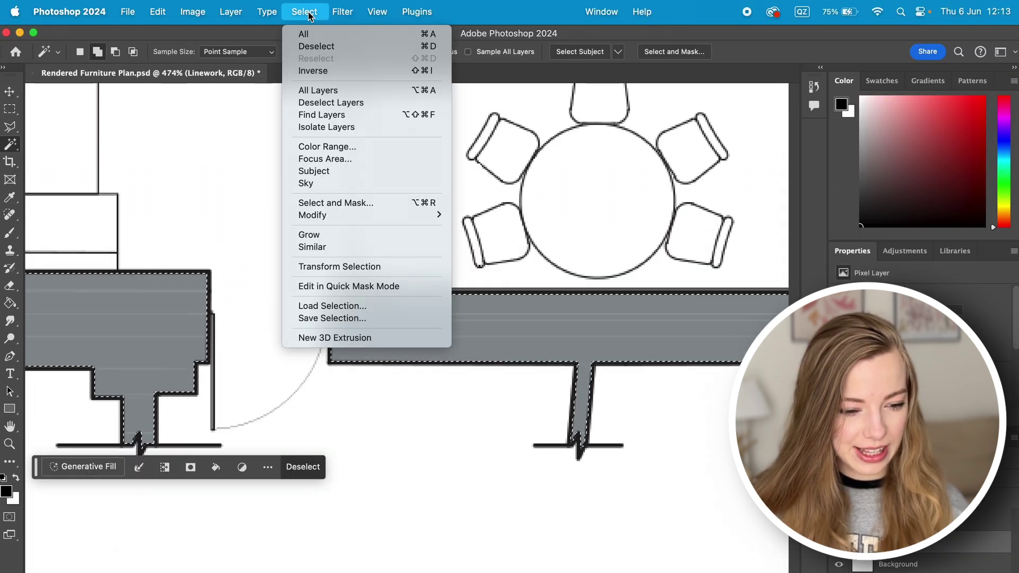
{"action": "mouse_move", "coordinate": [375, 215]}
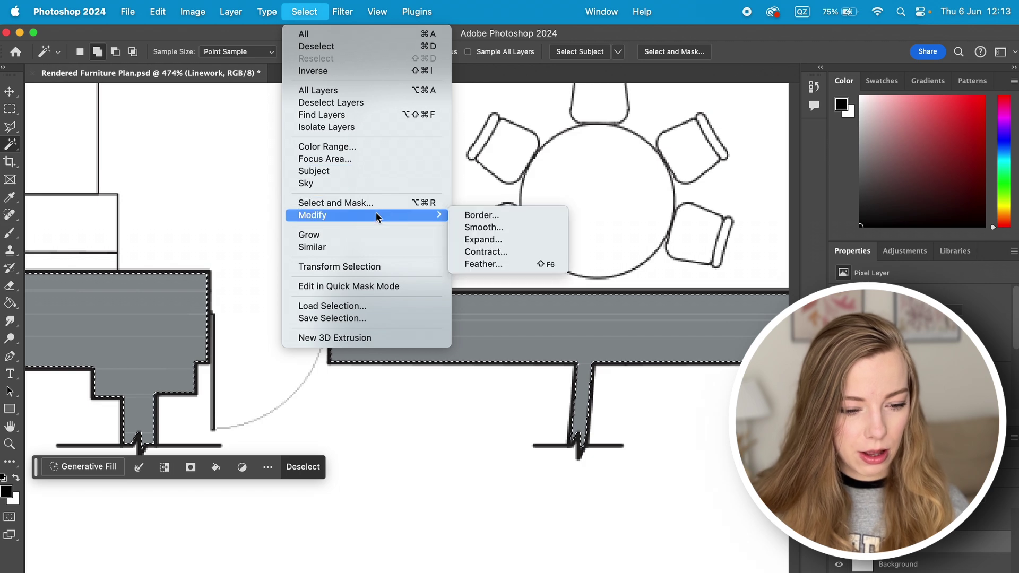
{"action": "left_click", "coordinate": [479, 243]}
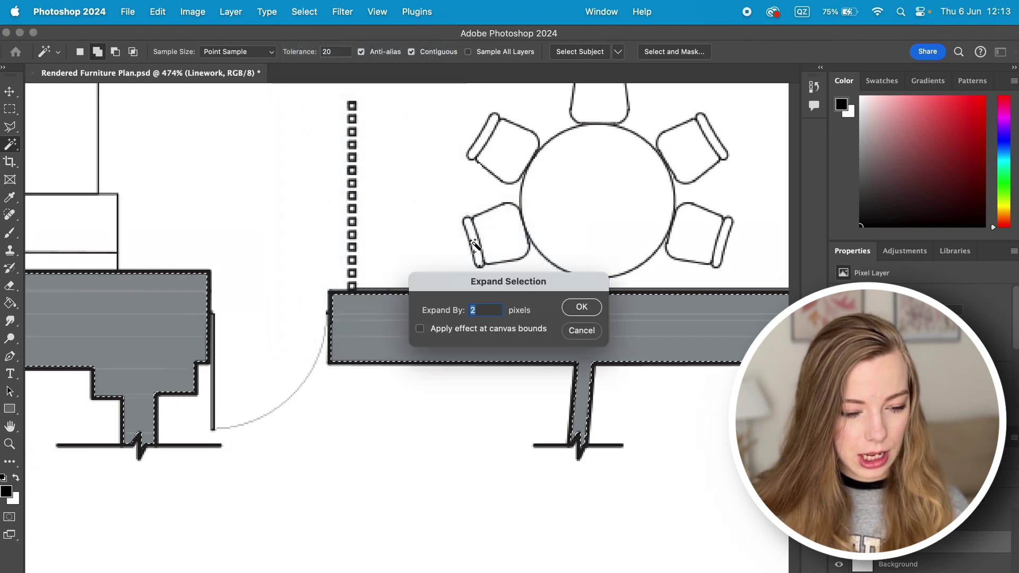
{"action": "left_click", "coordinate": [581, 308]}
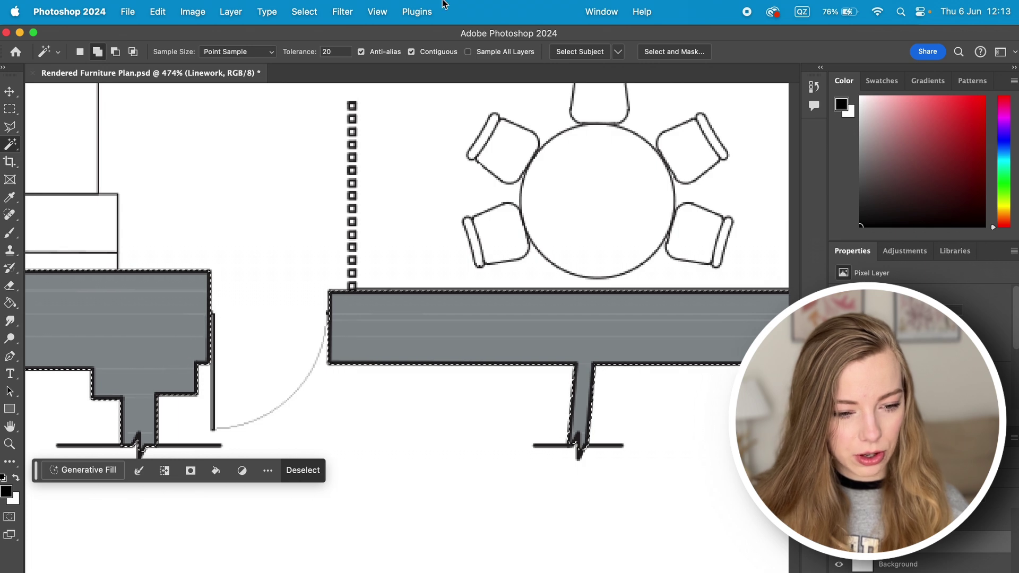
Expand the wall selection by 1 more pixel so it covers the wall outlines.
{"action": "left_click", "coordinate": [317, 8]}
{"action": "mouse_move", "coordinate": [362, 218]}
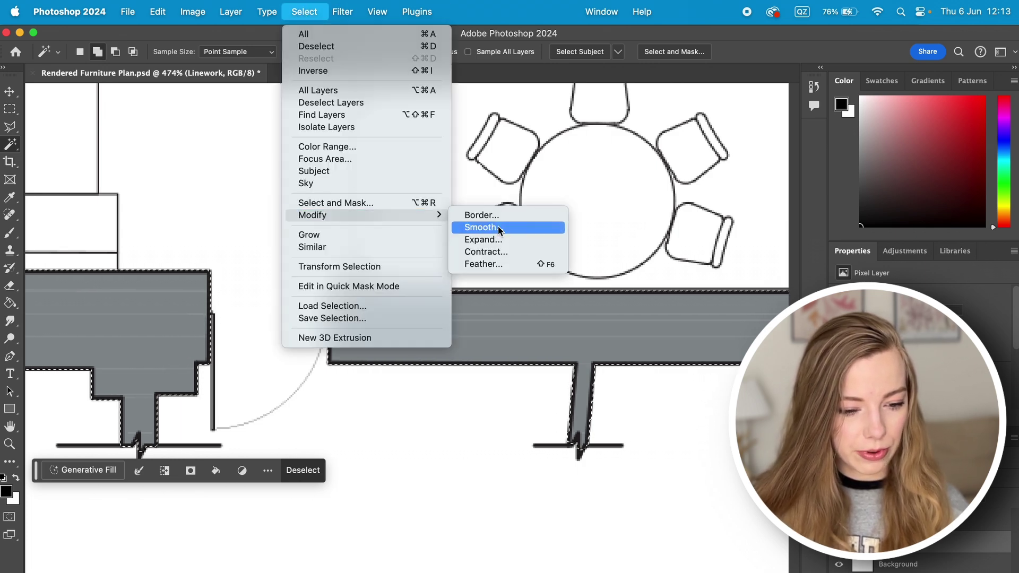
{"action": "left_click", "coordinate": [504, 241]}
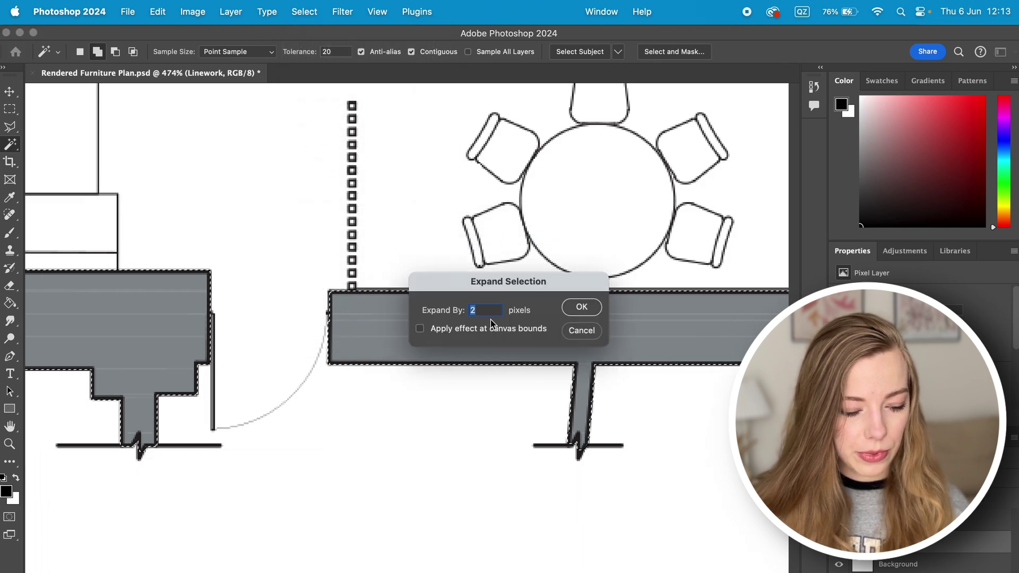
{"action": "type", "text": "1"}
{"action": "left_click", "coordinate": [581, 306]}
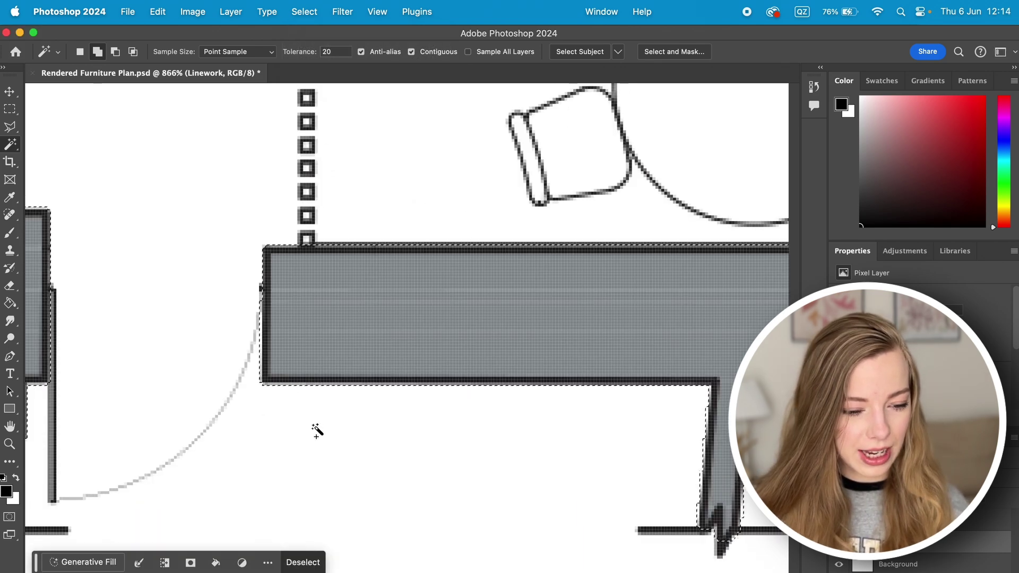
{"action": "scroll", "coordinate": [343, 416], "scroll_direction": "down", "scroll_amount": 3}
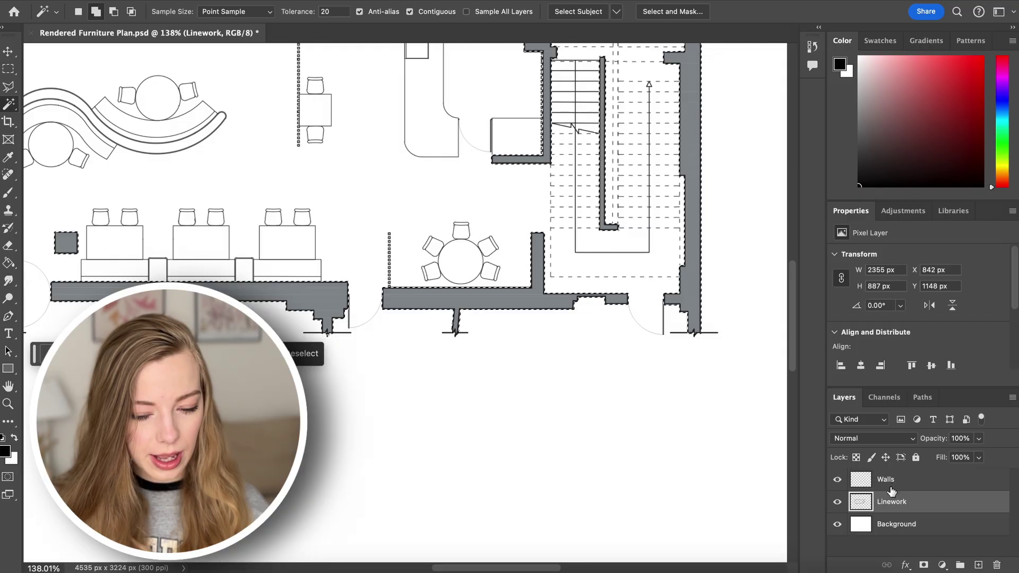
Fill the selected walls with a neutral dark grey on the Walls layer.
{"action": "left_click", "coordinate": [886, 481]}
{"action": "key", "text": "super+minus"}
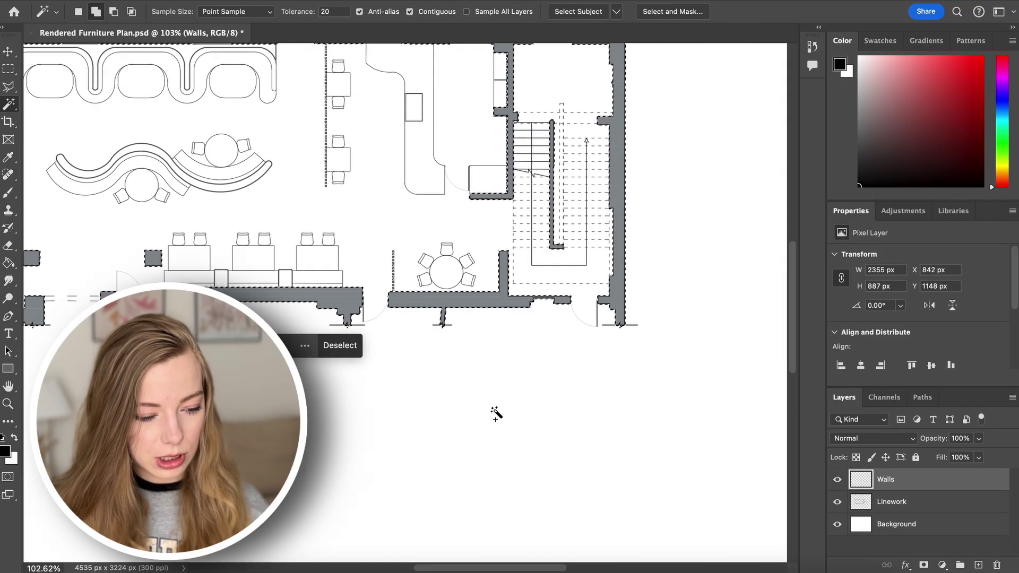
{"action": "left_click", "coordinate": [5, 451]}
{"action": "left_click", "coordinate": [449, 430]}
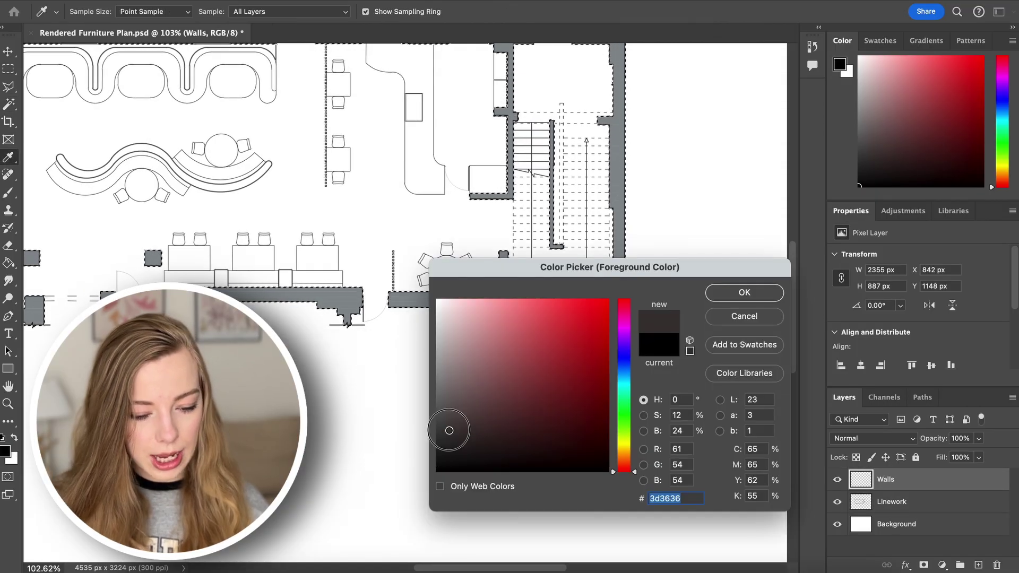
{"action": "left_click_drag", "start_coordinate": [449, 430], "coordinate": [390, 424]}
{"action": "left_click", "coordinate": [748, 293]}
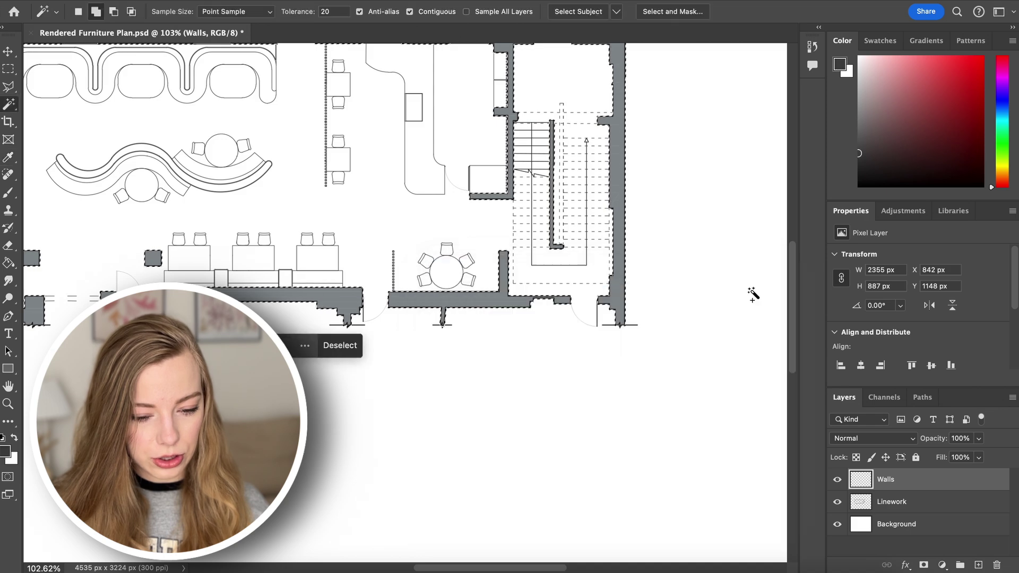
{"action": "key", "text": "g"}
{"action": "left_click", "coordinate": [268, 313]}
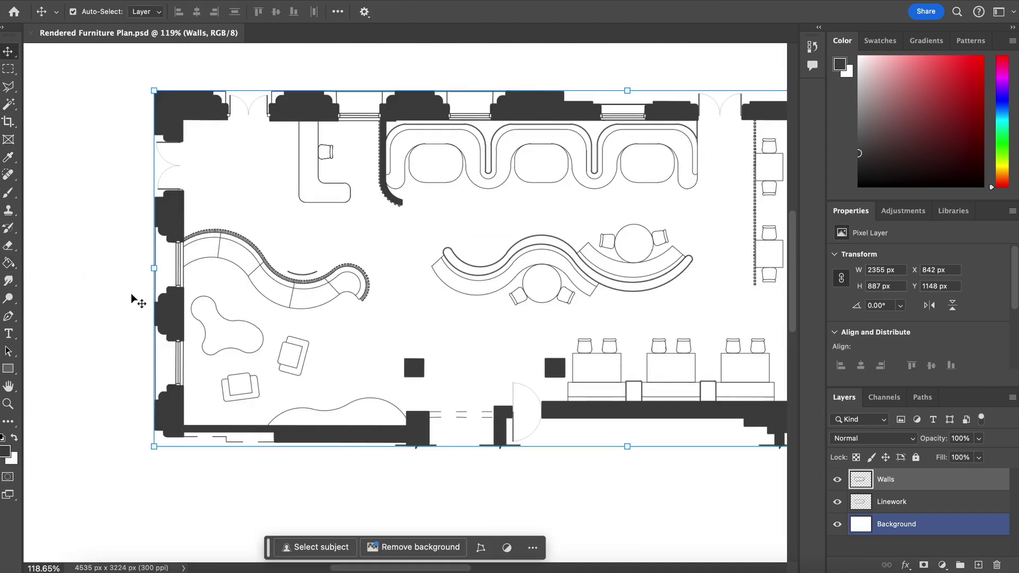
Add a new layer named Window Sills above the Walls layer.
{"action": "scroll", "coordinate": [132, 300], "scroll_direction": "up", "scroll_amount": 5}
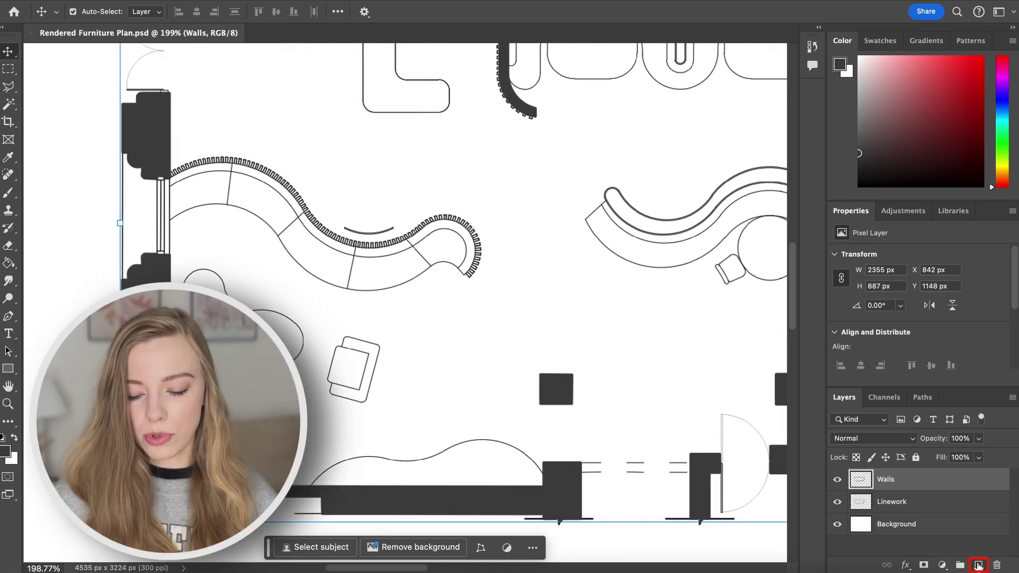
{"action": "left_click", "coordinate": [979, 566]}
{"action": "left_click", "coordinate": [885, 501]}
{"action": "left_click", "coordinate": [890, 481]}
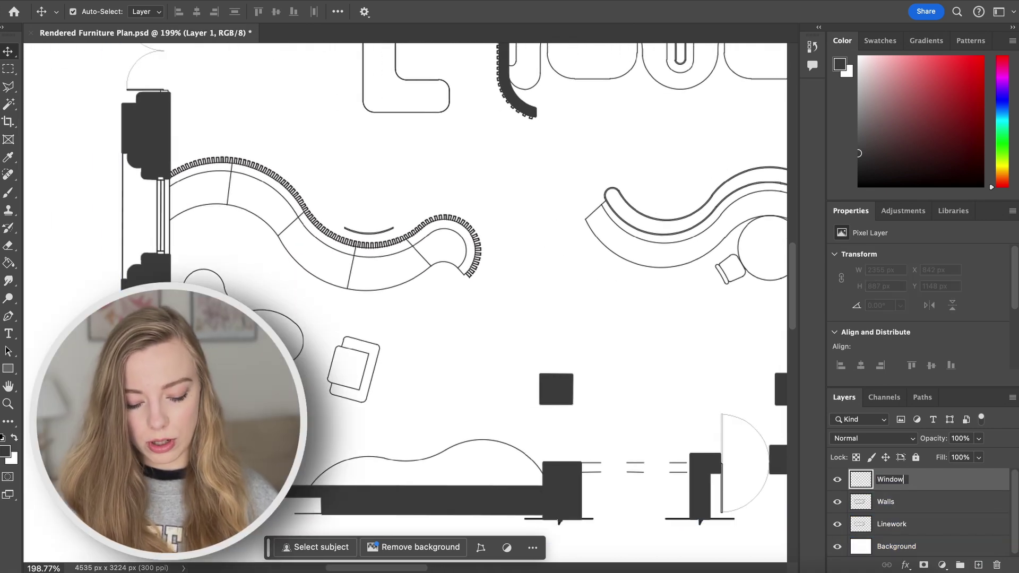
{"action": "type", "text": "lls"}
{"action": "key", "text": "Return"}
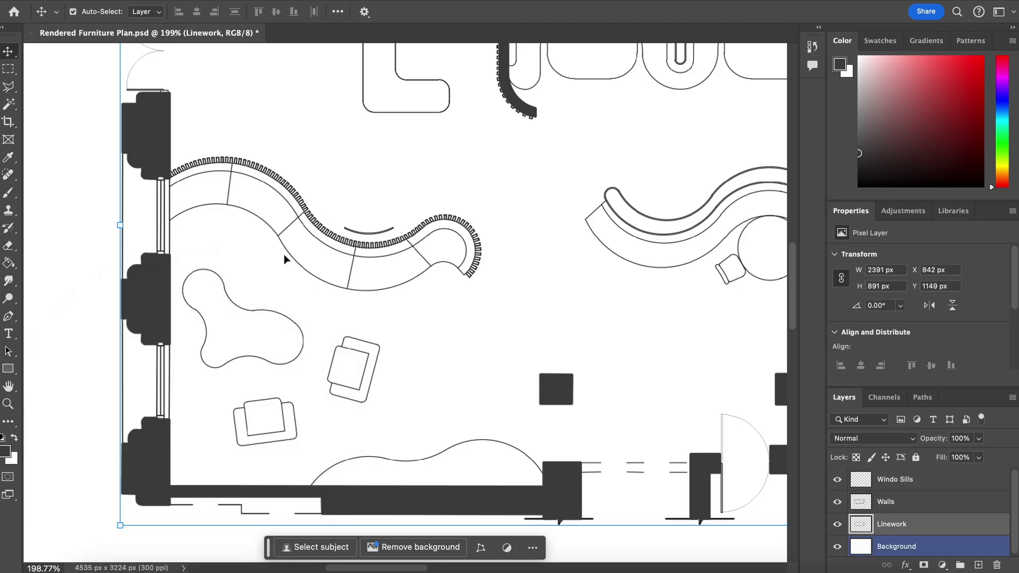
Select the window sill areas between the walls on the Linework layer with the Magic Wand.
{"action": "key", "text": "w"}
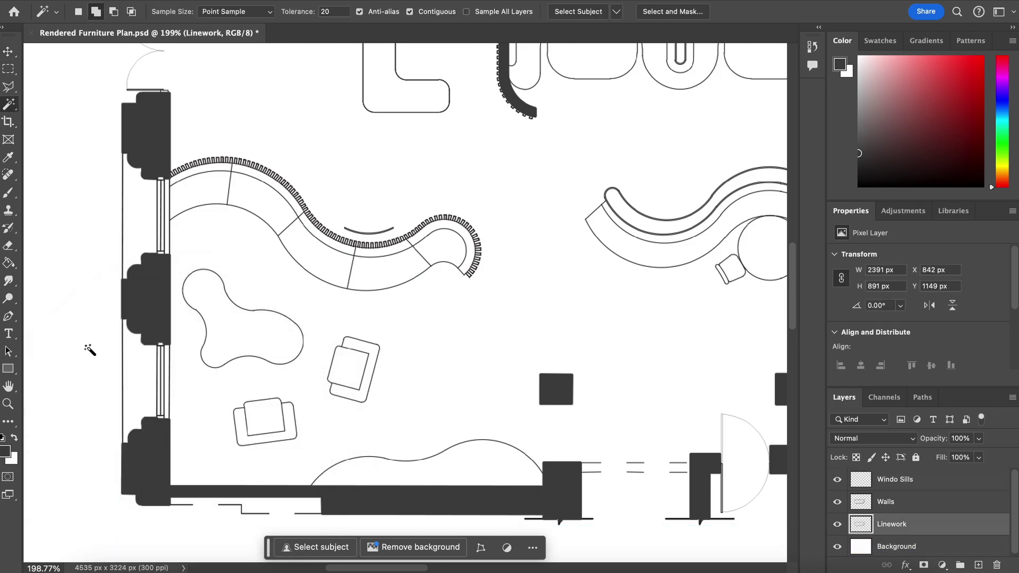
{"action": "left_click", "coordinate": [144, 372]}
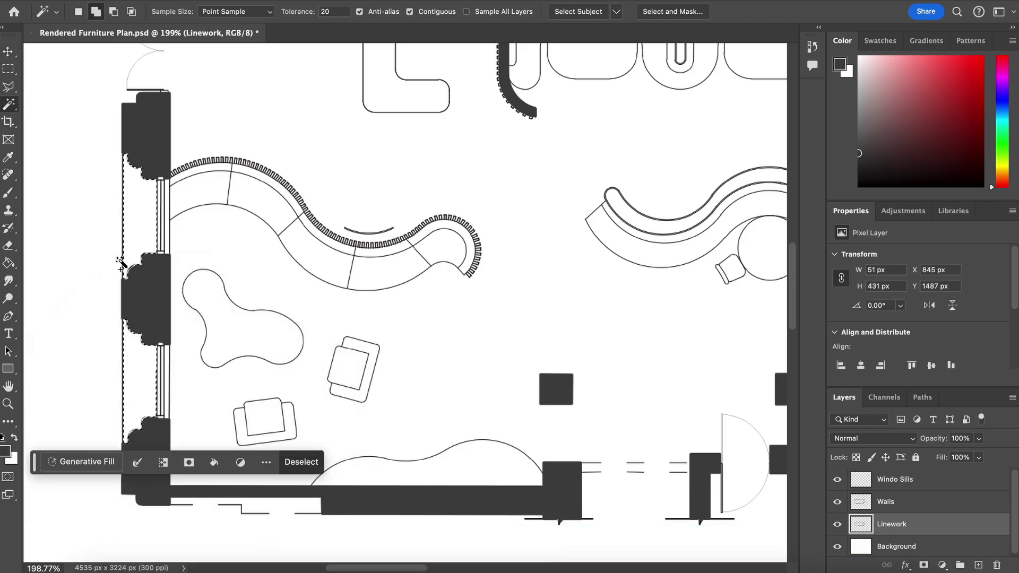
{"action": "scroll", "coordinate": [121, 263], "scroll_direction": "up", "scroll_amount": 5}
{"action": "scroll", "coordinate": [134, 220], "scroll_direction": "down", "scroll_amount": 5}
{"action": "scroll", "coordinate": [137, 222], "scroll_direction": "up", "scroll_amount": 15}
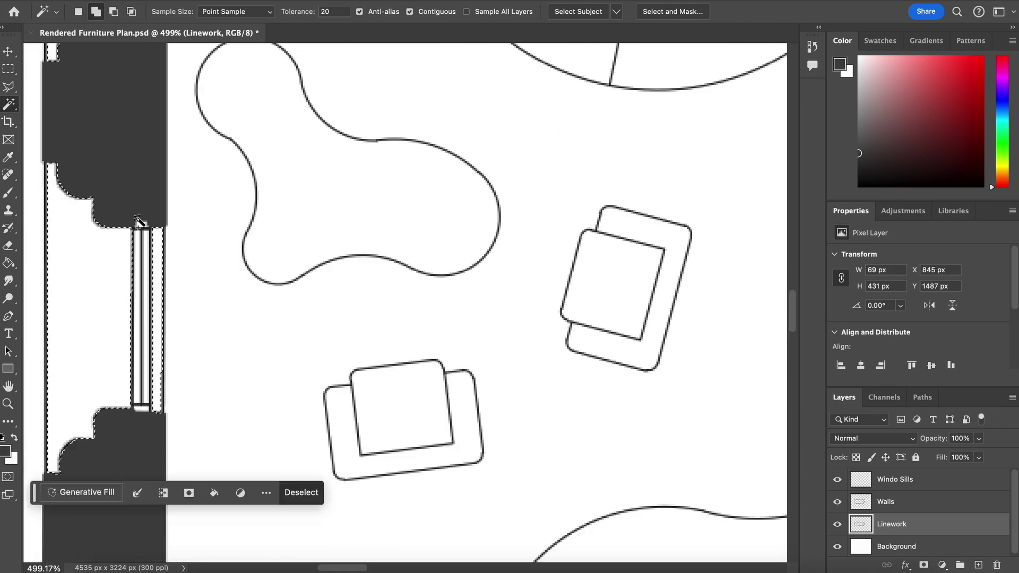
{"action": "left_click", "coordinate": [386, 237]}
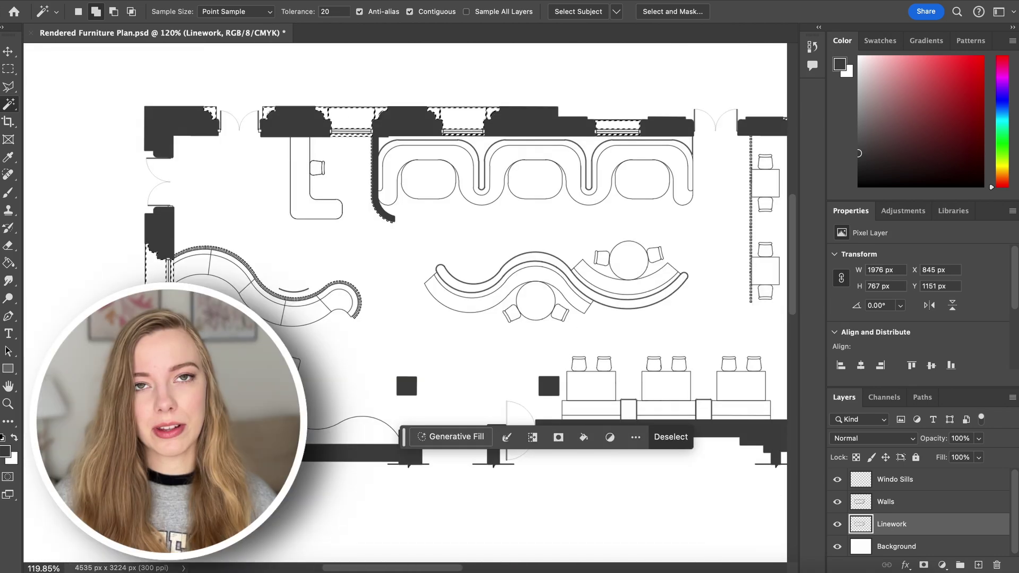
Expand the window sill selection and fill it with mid-grey #868686 on the Window Sills layer.
{"action": "left_click", "coordinate": [302, 0]}
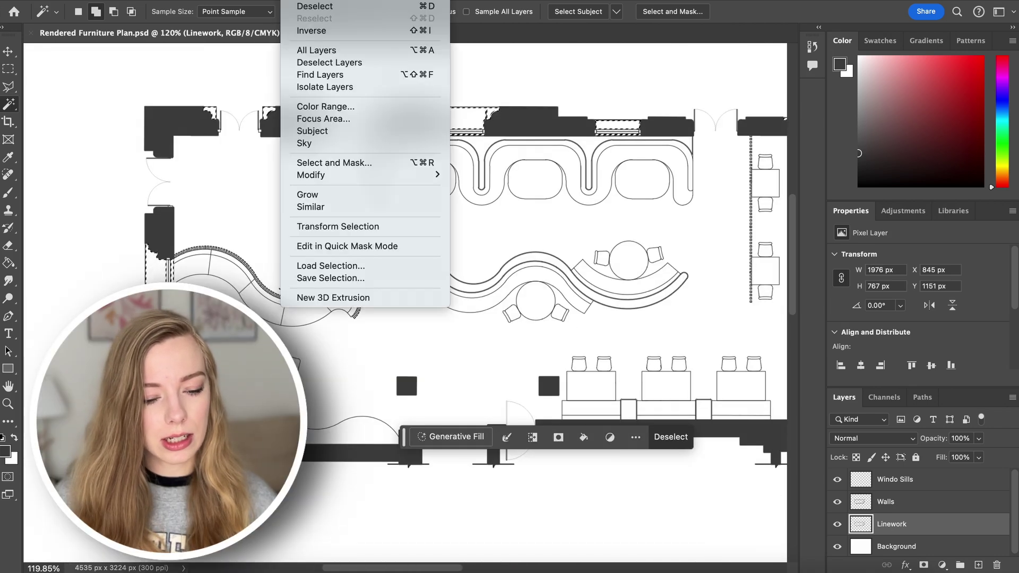
{"action": "mouse_move", "coordinate": [353, 183]}
{"action": "left_click", "coordinate": [509, 241]}
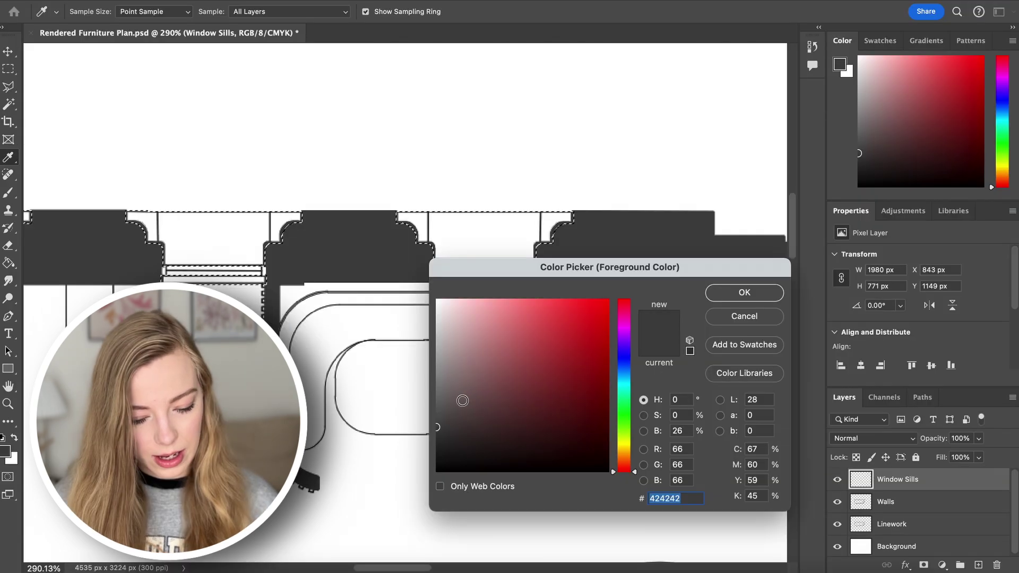
{"action": "left_click_drag", "start_coordinate": [462, 396], "coordinate": [421, 377]}
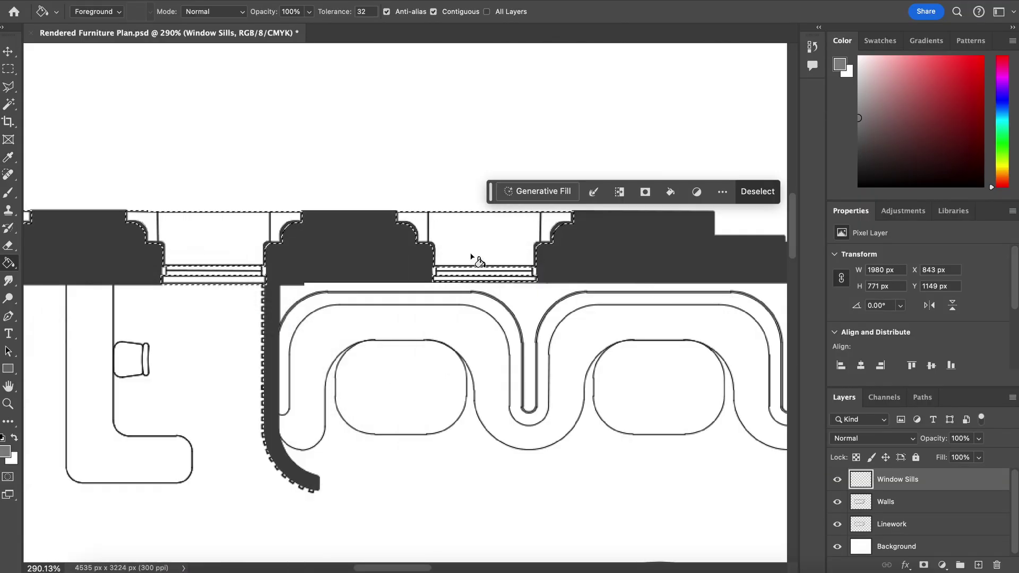
{"action": "key", "text": "alt+BackSpace"}
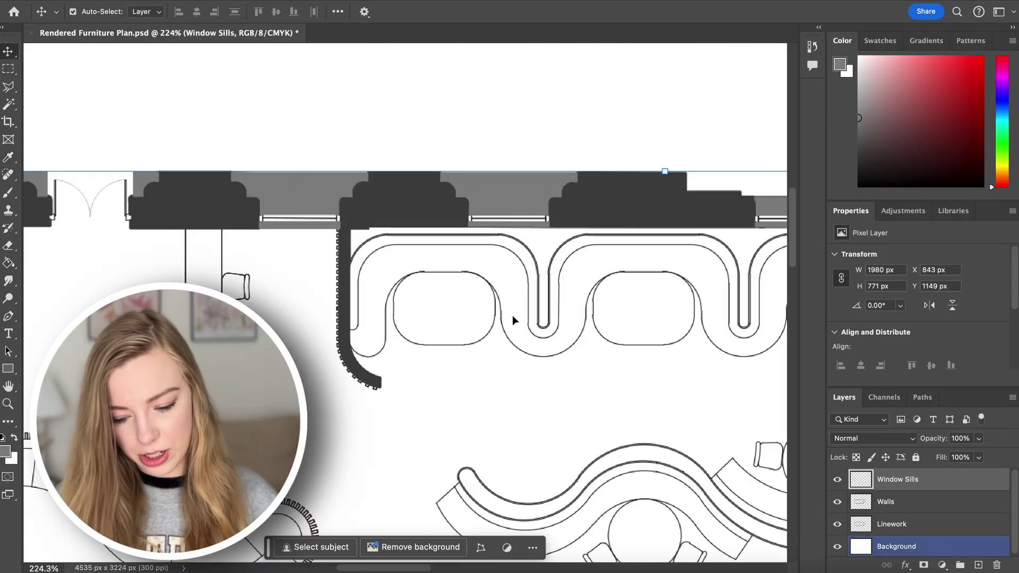
Add a Color Overlay effect in lighter grey #9c9c9c to the Window Sills layer.
{"action": "left_click", "coordinate": [906, 565]}
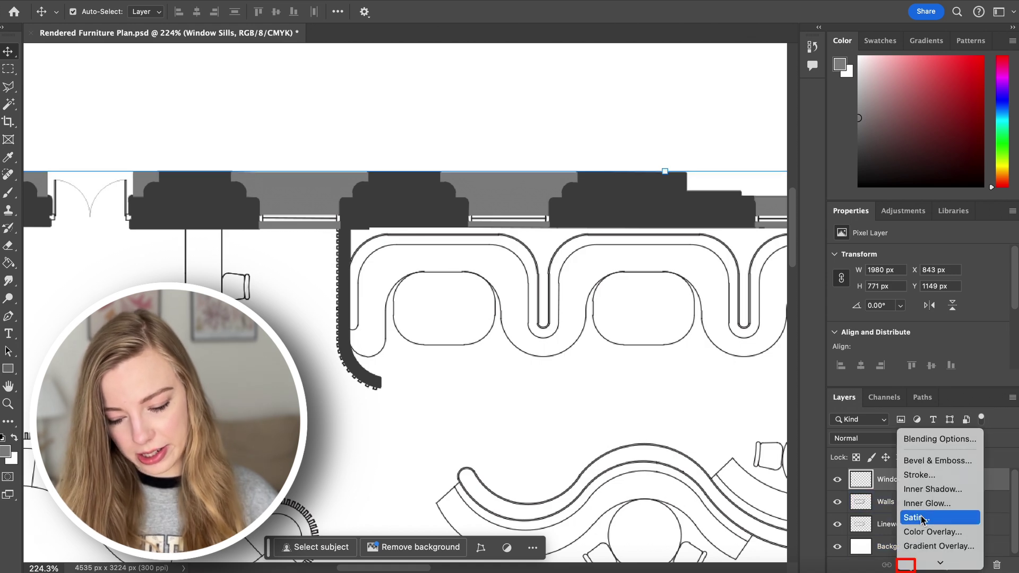
{"action": "left_click", "coordinate": [925, 529]}
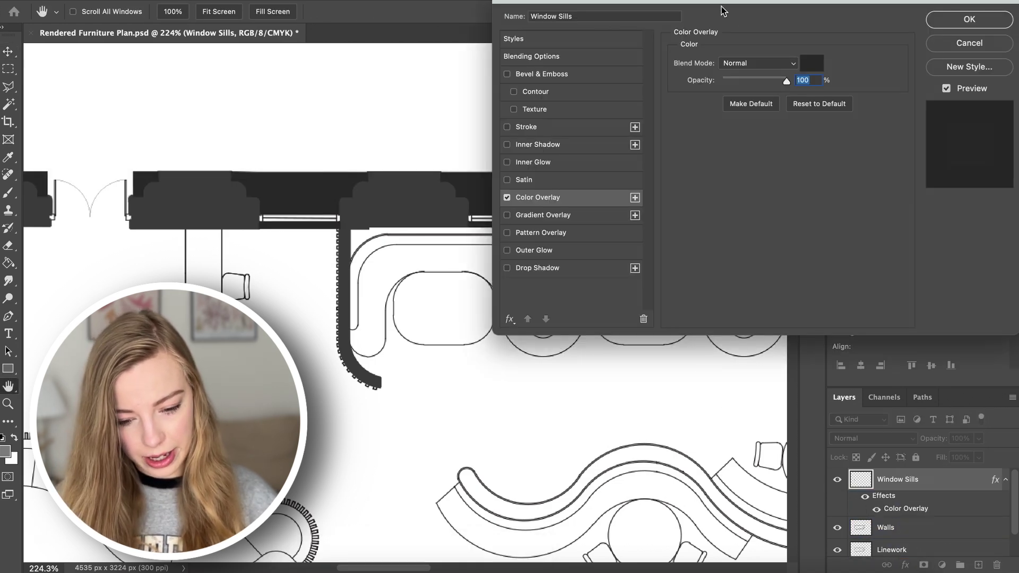
{"action": "left_click", "coordinate": [805, 63]}
{"action": "mouse_move", "coordinate": [444, 360]}
{"action": "left_mouse_down"}
{"action": "mouse_move", "coordinate": [425, 375]}
{"action": "mouse_move", "coordinate": [424, 360]}
{"action": "left_mouse_up"}
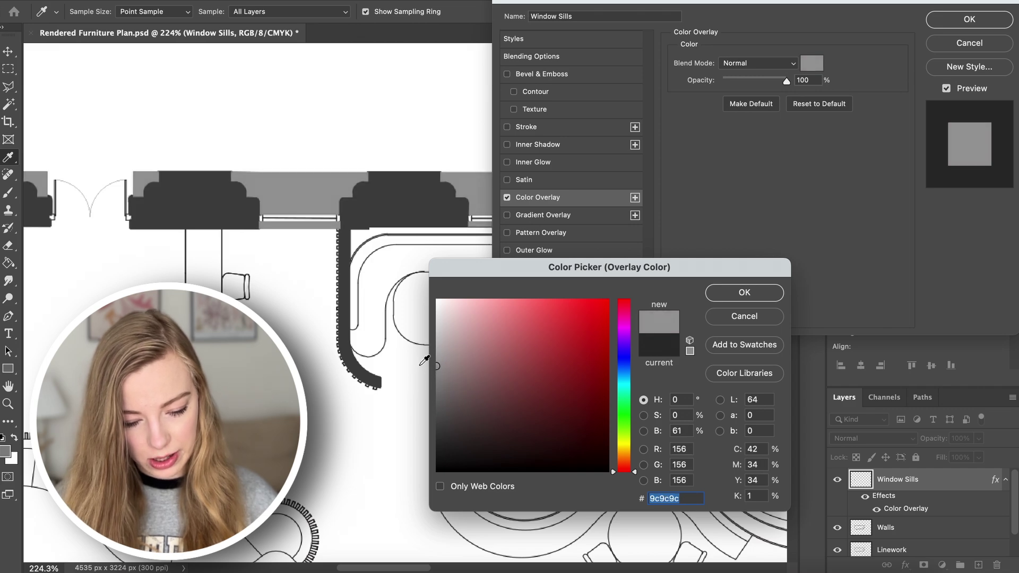
{"action": "left_click", "coordinate": [746, 296]}
{"action": "left_click", "coordinate": [984, 23]}
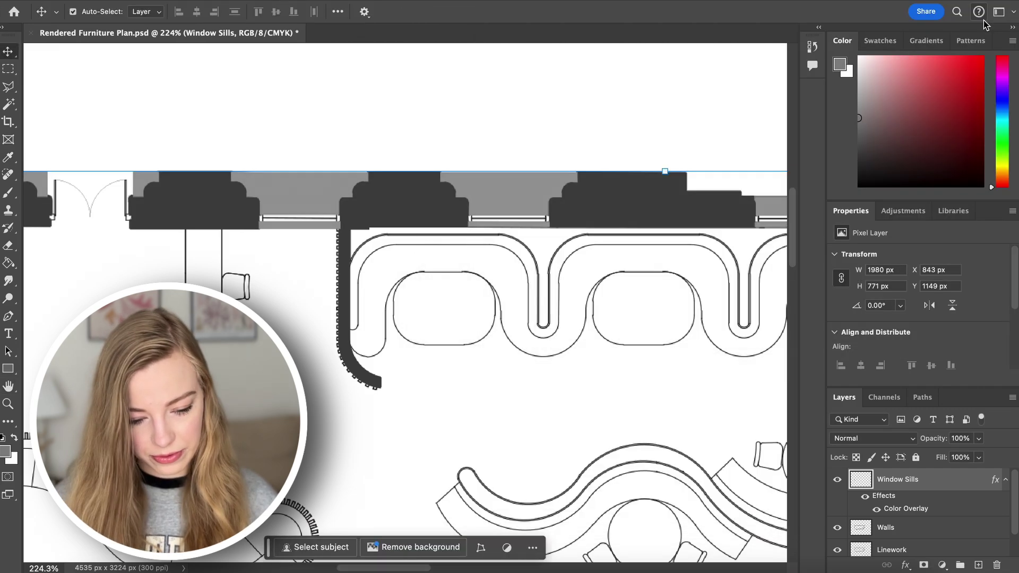
Select the narrow window panes along the outer walls on the Linework layer with the Magic Wand.
{"action": "scroll", "coordinate": [318, 161], "scroll_direction": "up", "scroll_amount": 5}
{"action": "scroll", "coordinate": [319, 163], "scroll_direction": "left", "scroll_amount": 5}
{"action": "scroll", "coordinate": [342, 238], "scroll_direction": "left", "scroll_amount": 3}
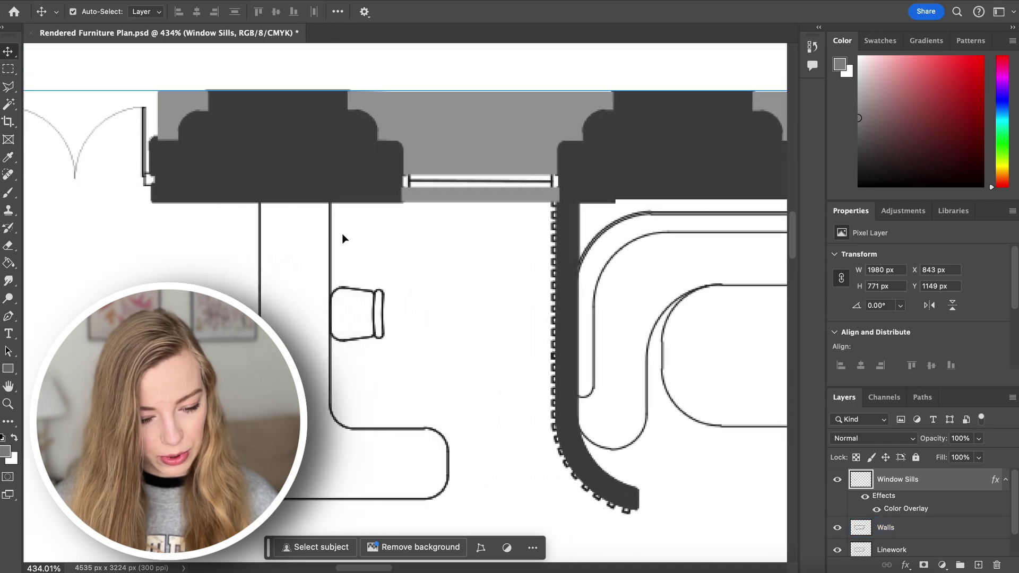
{"action": "left_click", "coordinate": [7, 106]}
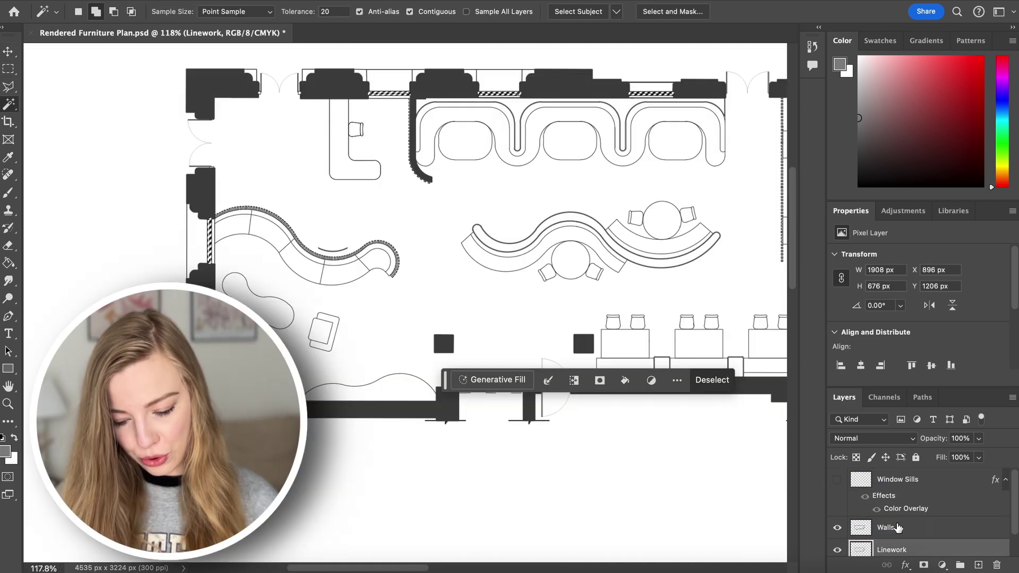
Add a new layer named Windows directly above the Linework layer.
{"action": "scroll", "coordinate": [896, 528], "scroll_direction": "down", "scroll_amount": 1}
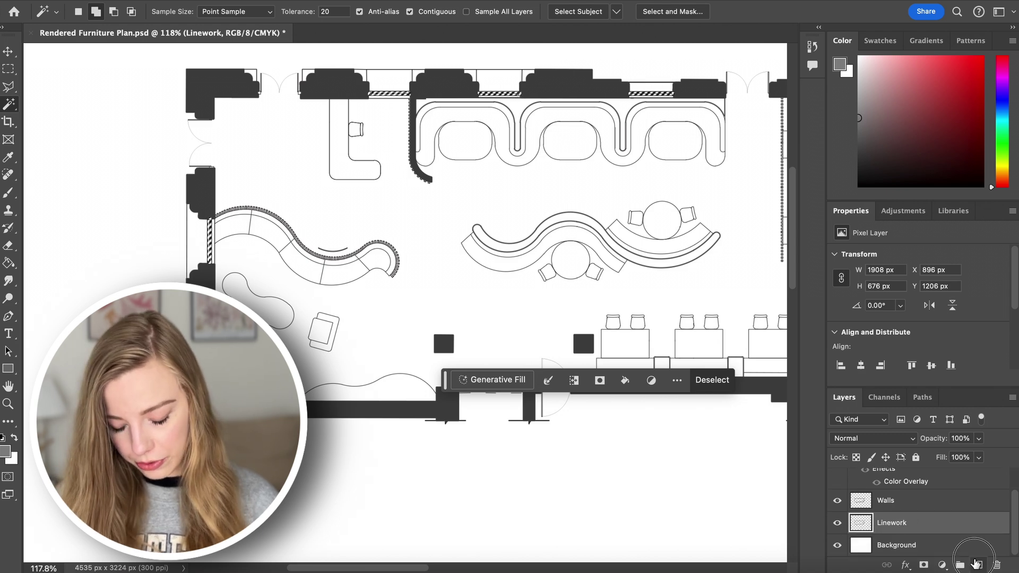
{"action": "left_click", "coordinate": [975, 563]}
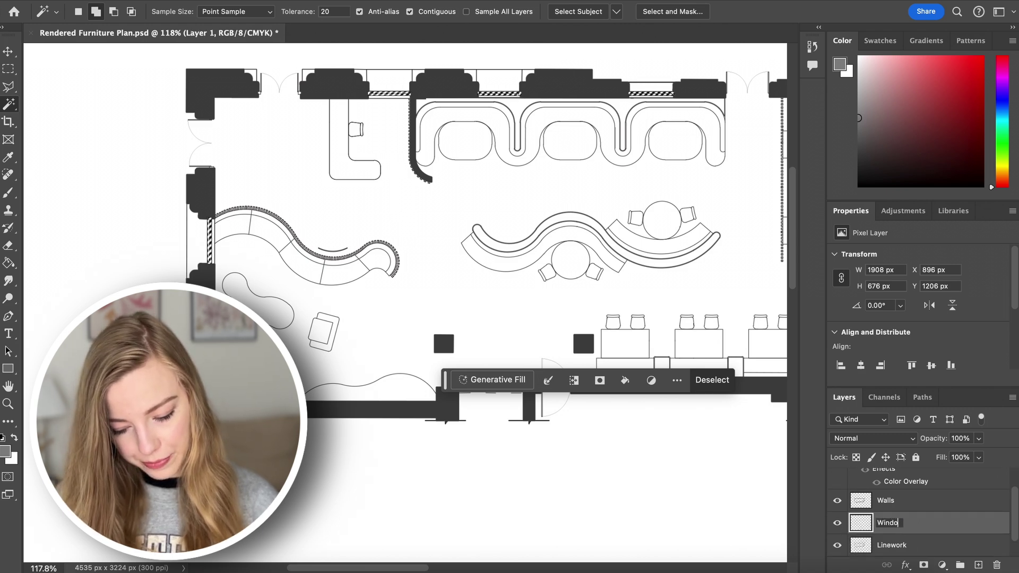
{"action": "key", "text": "Return"}
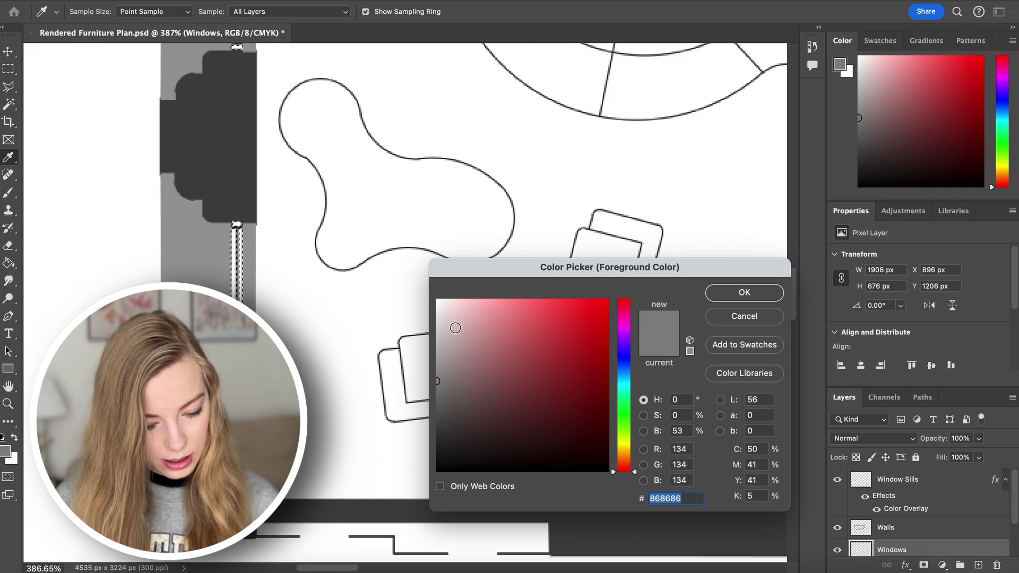
Set the foreground colour to light grey and fill the selected window panes on the Windows layer.
{"action": "left_click", "coordinate": [744, 293]}
{"action": "key", "text": "w"}
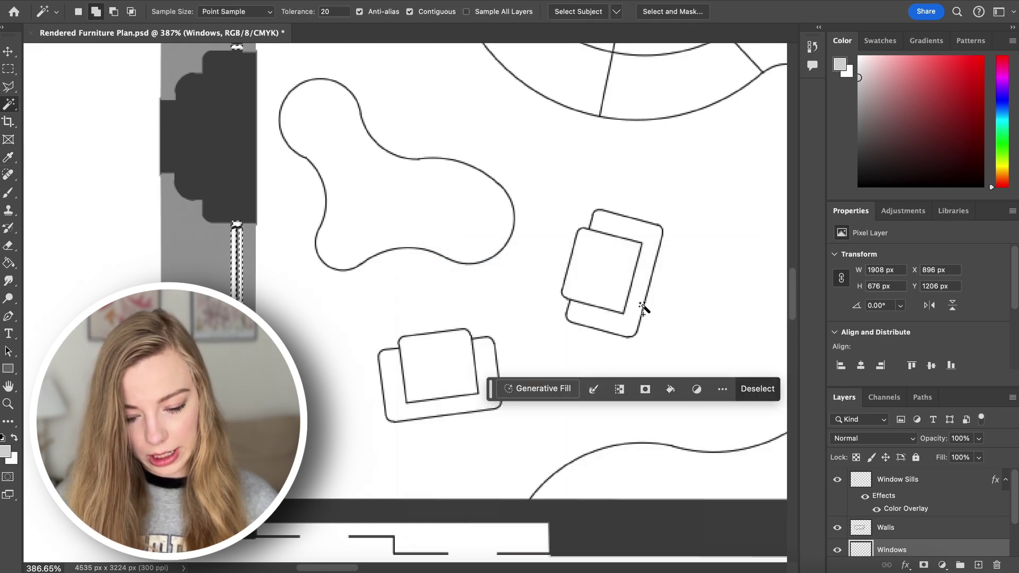
{"action": "left_click", "coordinate": [4, 264]}
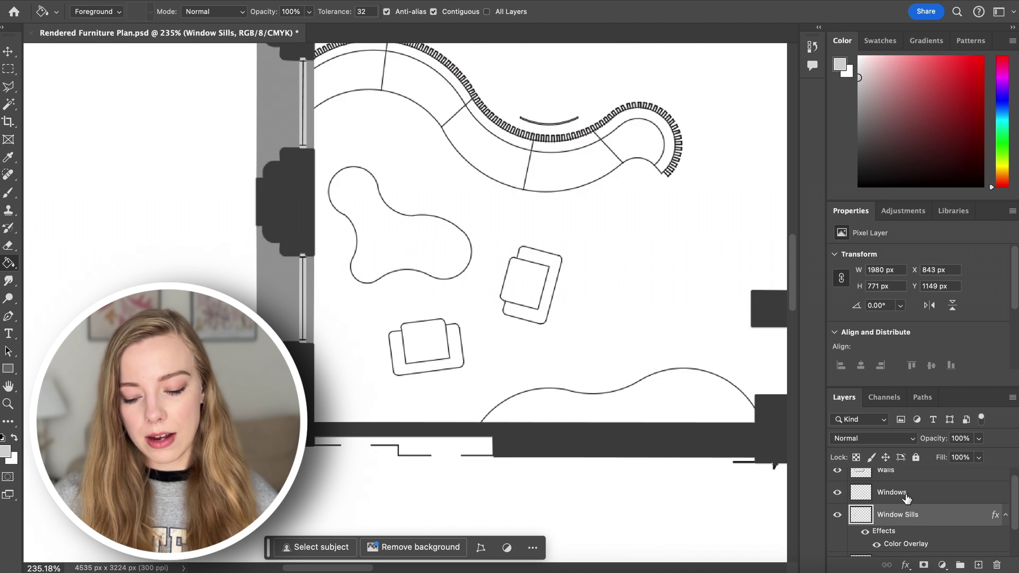
Move the Window Sills layer beneath the Linework layer in the layer stack.
{"action": "scroll", "coordinate": [907, 498], "scroll_direction": "down", "scroll_amount": 1}
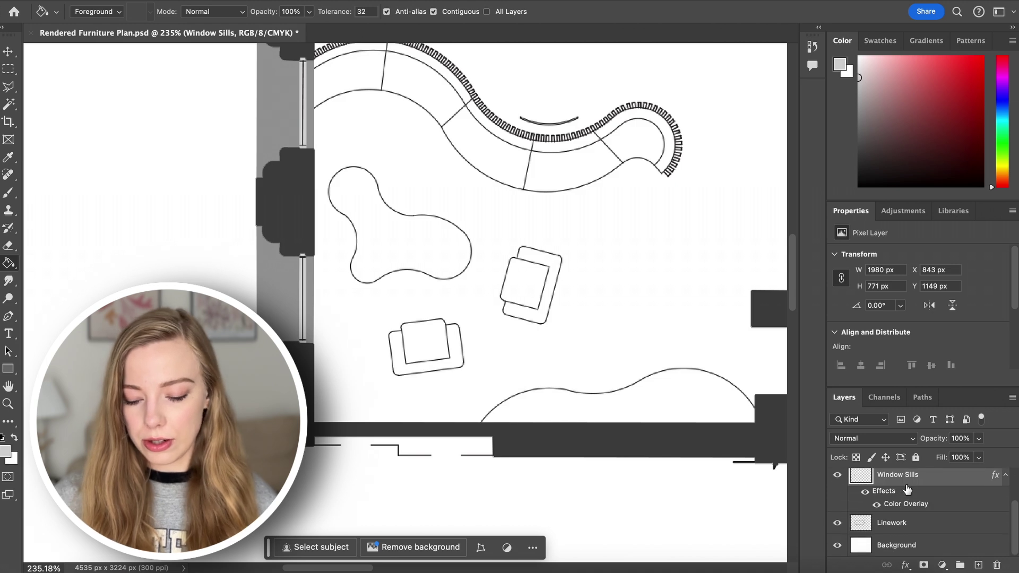
{"action": "left_click_drag", "start_coordinate": [903, 485], "coordinate": [903, 542]}
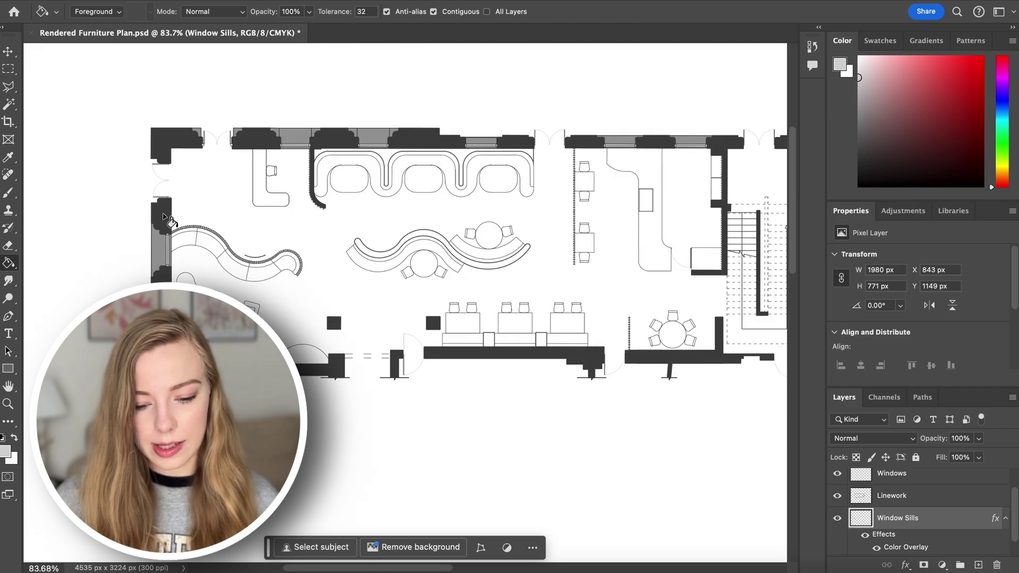
{"action": "scroll", "coordinate": [170, 219], "scroll_direction": "up", "scroll_amount": 2}
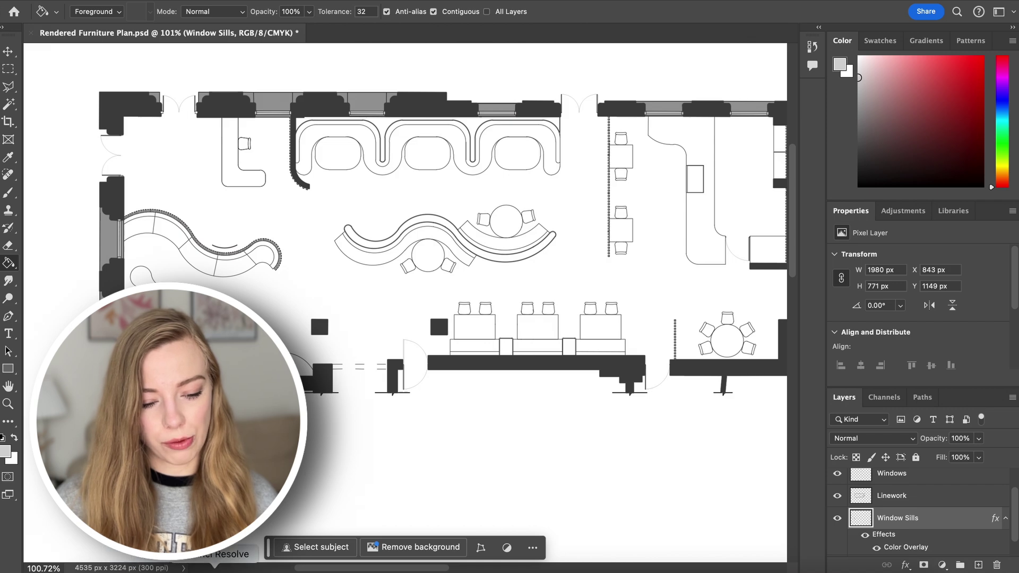
Switch to the web browser, go to pinterest.com and browse the saved sketchup textures board.
{"action": "left_click", "coordinate": [244, 568]}
{"action": "left_click_drag", "start_coordinate": [407, 27], "coordinate": [177, 27]}
{"action": "type", "text": "pinterest.com"}
{"action": "key", "text": "Return"}
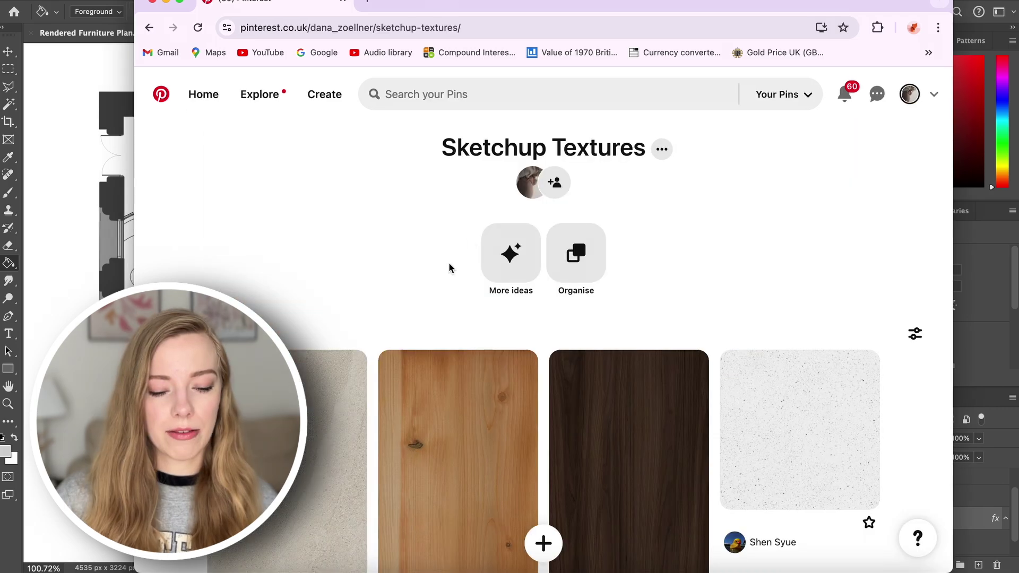
{"action": "scroll", "coordinate": [449, 263], "scroll_direction": "down", "scroll_amount": 2}
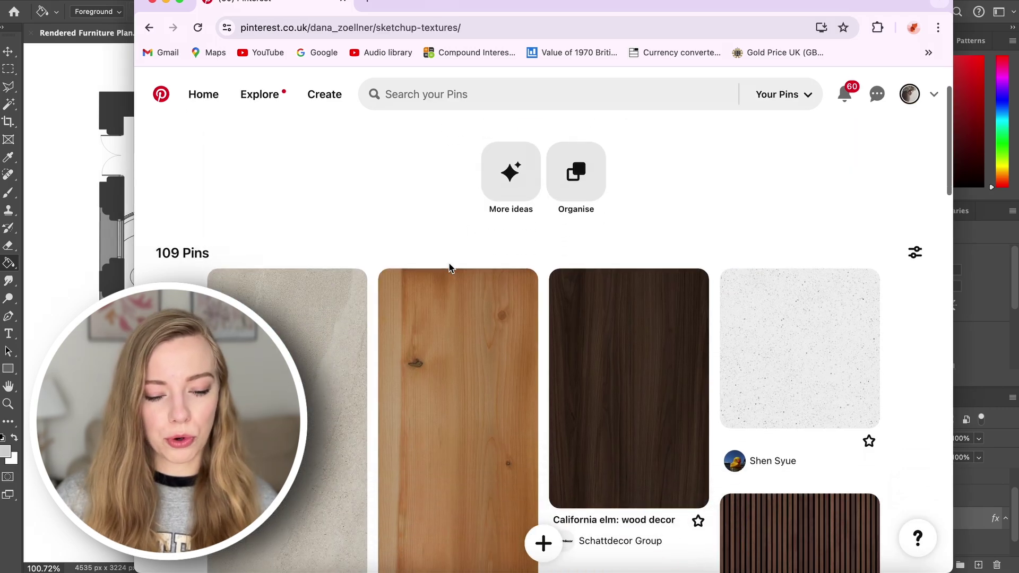
{"action": "scroll", "coordinate": [449, 263], "scroll_direction": "down", "scroll_amount": 10}
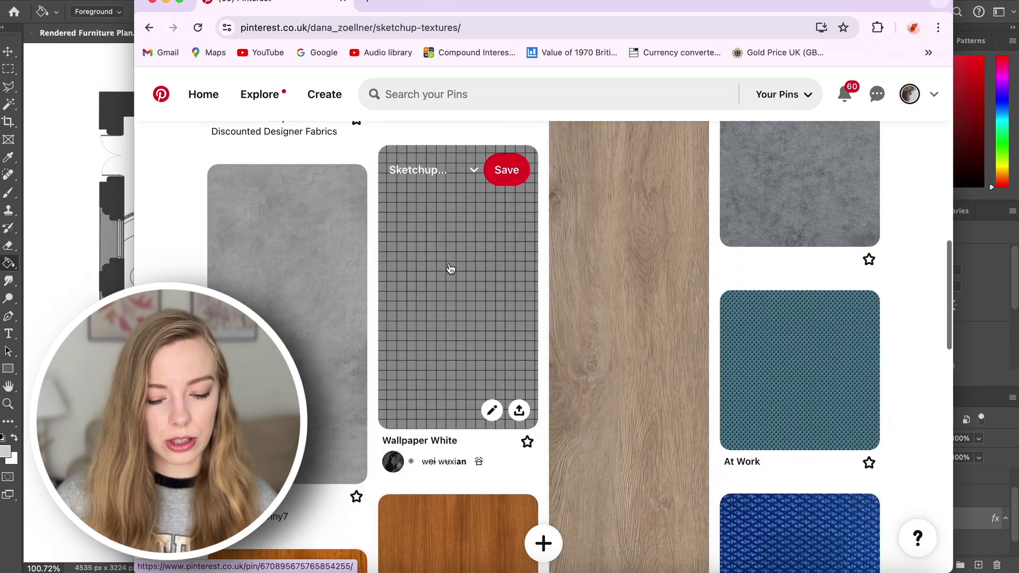
{"action": "scroll", "coordinate": [450, 269], "scroll_direction": "down", "scroll_amount": 15}
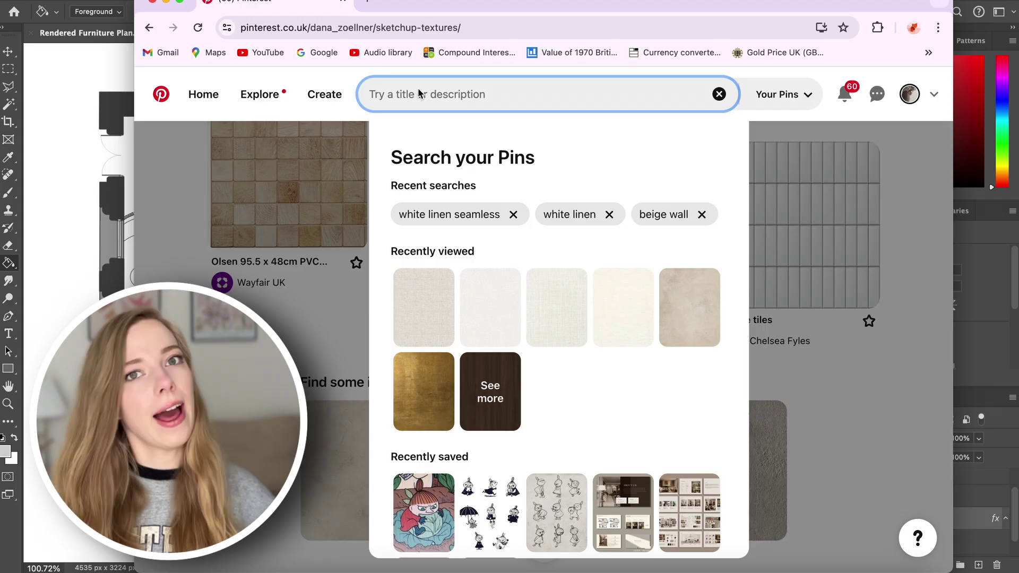
Search the saved pins for "terrazzo flooring" and place the Italian Terrazzo Sydney image in the Photoshop plan's upper-left room corner.
{"action": "type", "text": "ter"}
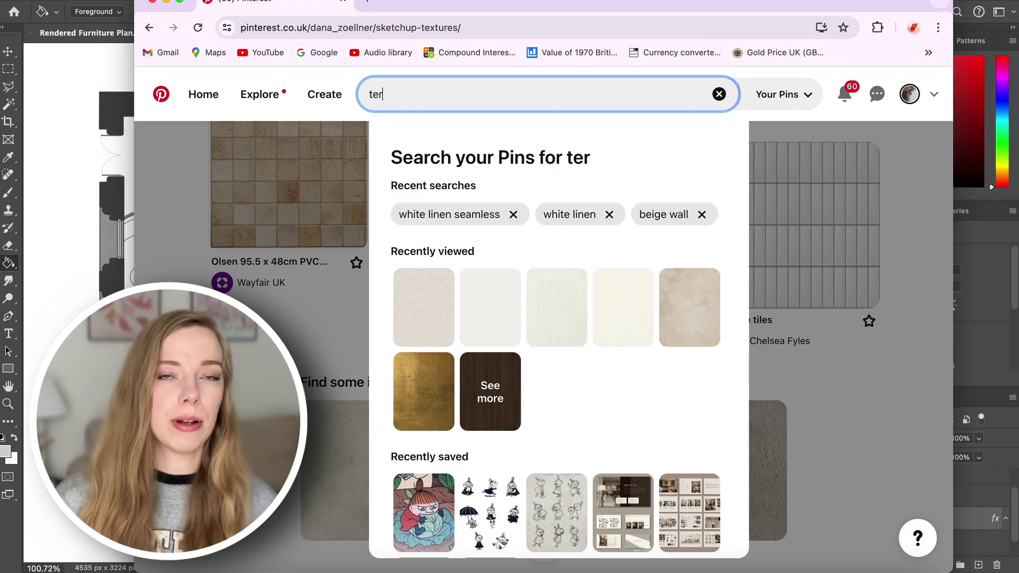
{"action": "type", "text": "razzo flooring"}
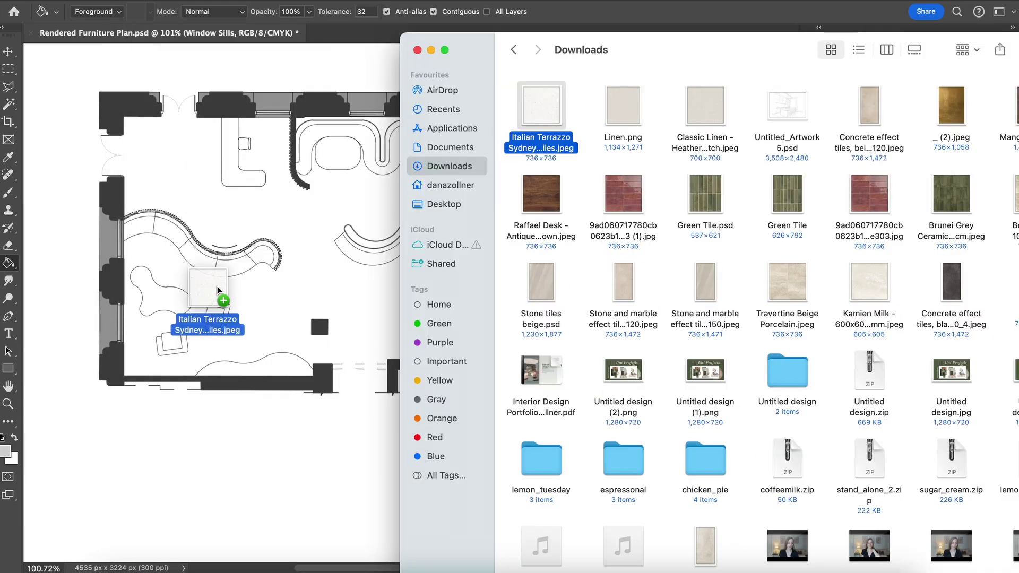
{"action": "left_click_drag", "start_coordinate": [220, 293], "coordinate": [371, 273]}
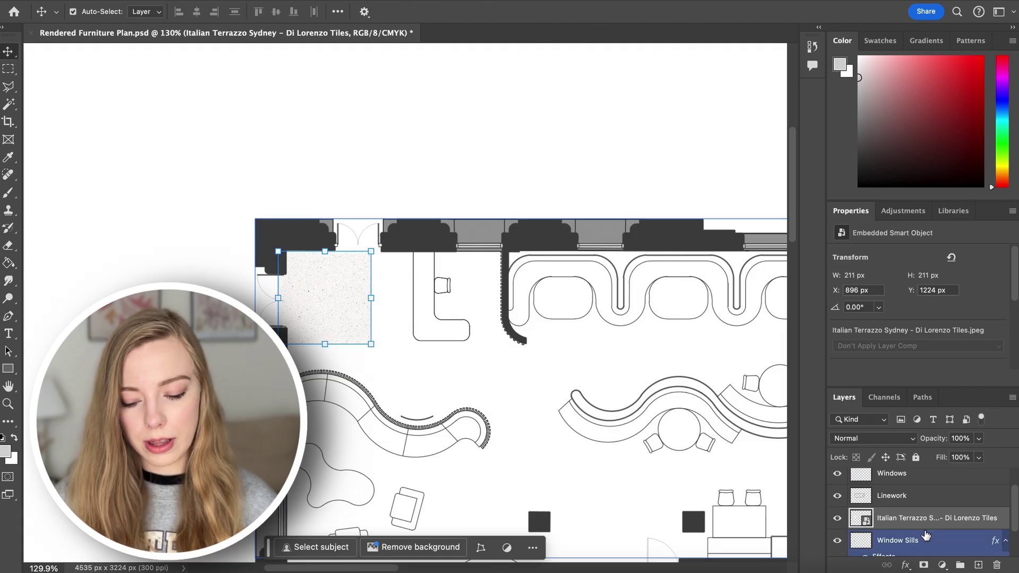
Rename the placed terrazzo image layer as Terrazzo Flooring.
{"action": "double_click", "coordinate": [924, 517]}
{"action": "type", "text": "Te"}
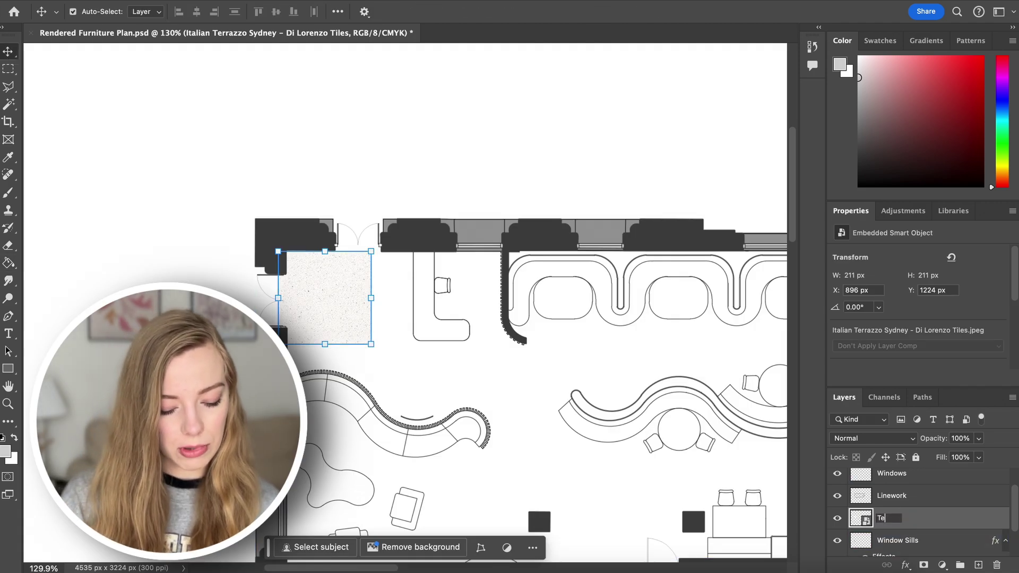
{"action": "type", "text": "rrazzo Floo"}
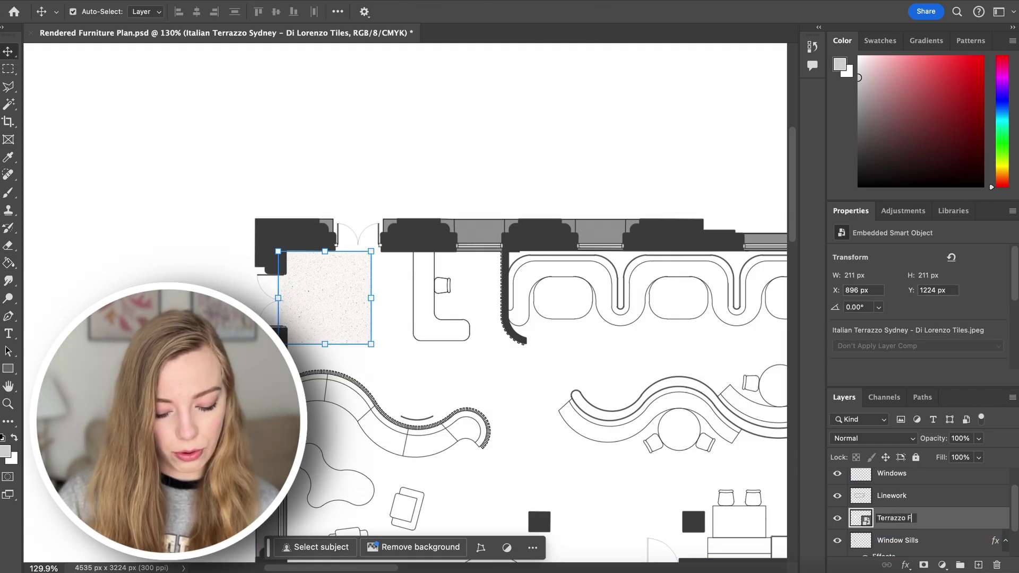
{"action": "type", "text": "ng"}
{"action": "left_click", "coordinate": [291, 452]}
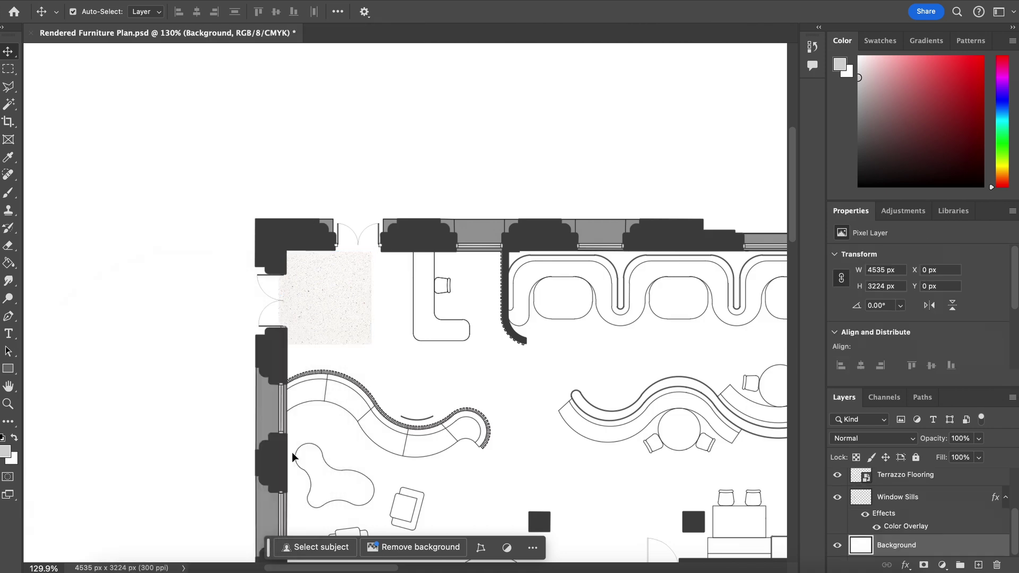
Scale the terrazzo tile to about 308 px square and align it with the room's upper-left inner corner.
{"action": "scroll", "coordinate": [292, 452], "scroll_direction": "up", "scroll_amount": 5}
{"action": "scroll", "coordinate": [292, 452], "scroll_direction": "down", "scroll_amount": 5}
{"action": "scroll", "coordinate": [288, 403], "scroll_direction": "up", "scroll_amount": 6}
{"action": "scroll", "coordinate": [288, 398], "scroll_direction": "up", "scroll_amount": 2}
{"action": "left_click", "coordinate": [292, 451]}
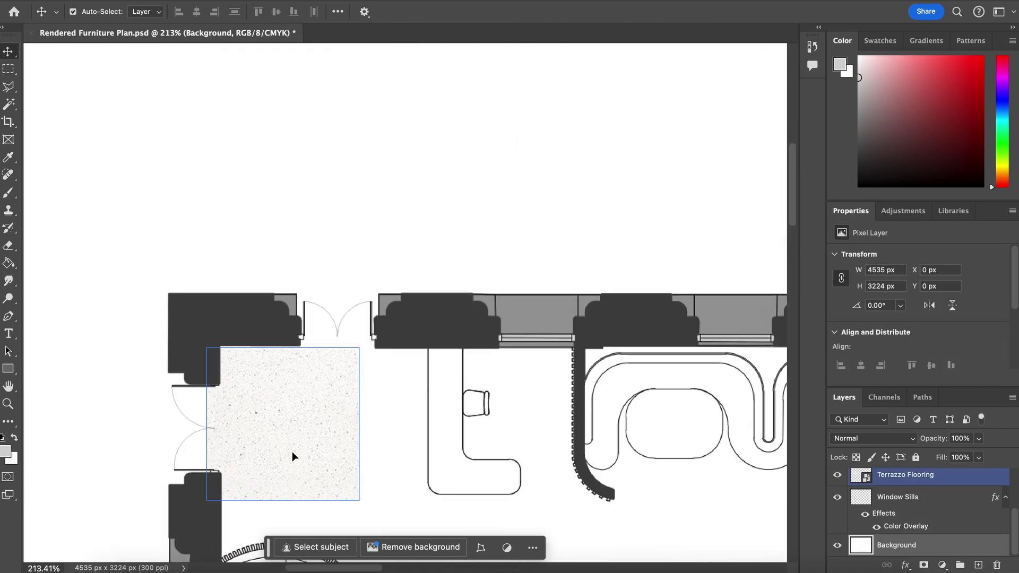
{"action": "key", "text": "ctrl+t"}
{"action": "scroll", "coordinate": [291, 450], "scroll_direction": "down", "scroll_amount": 5}
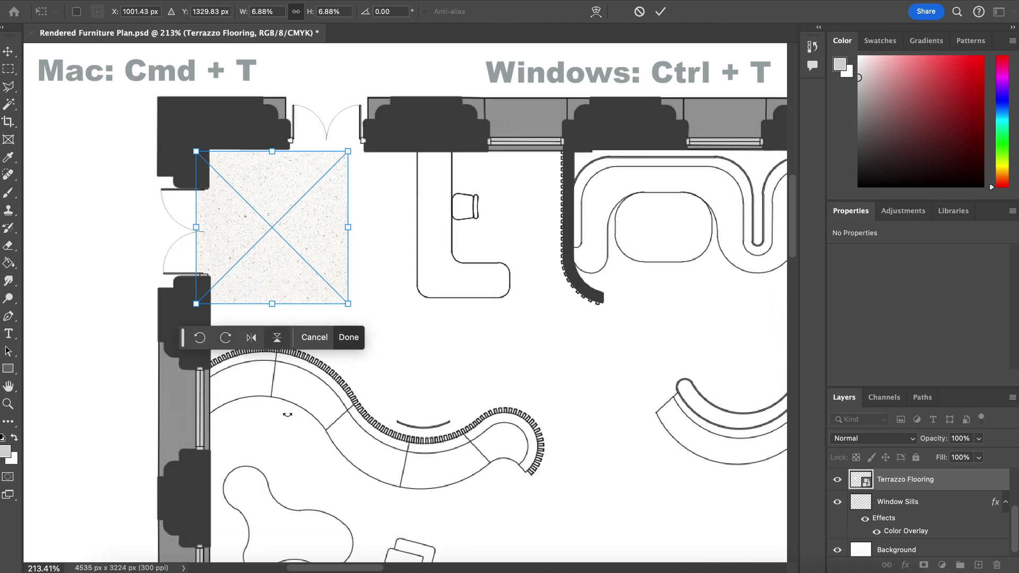
{"action": "left_click_drag", "start_coordinate": [347, 308], "coordinate": [327, 285]}
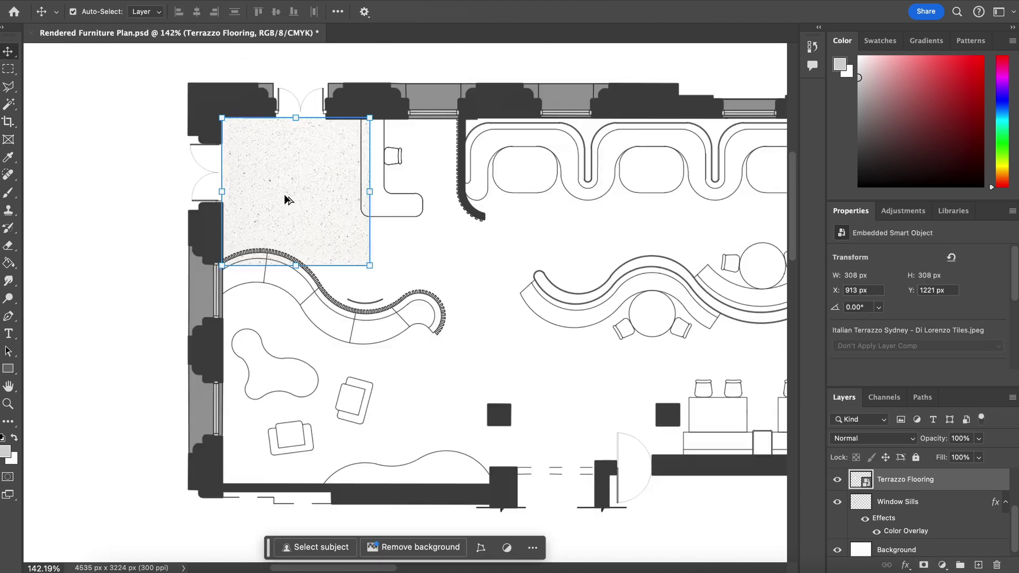
Duplicate the terrazzo tile edge to edge to the right and downwards to form a two-by-two block.
{"action": "left_click_drag", "start_coordinate": [285, 198], "coordinate": [432, 200]}
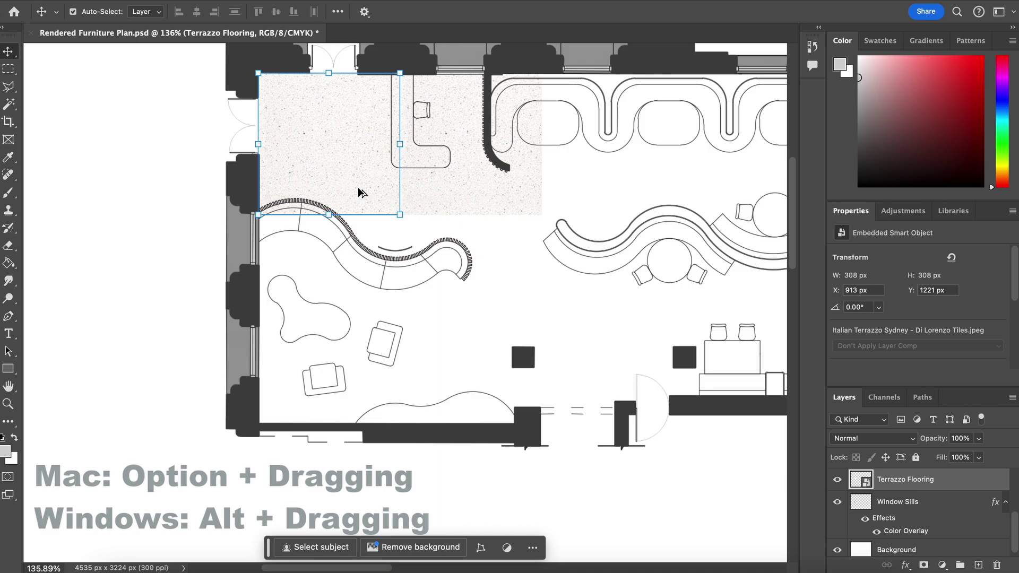
{"action": "left_click_drag", "start_coordinate": [359, 192], "coordinate": [352, 336]}
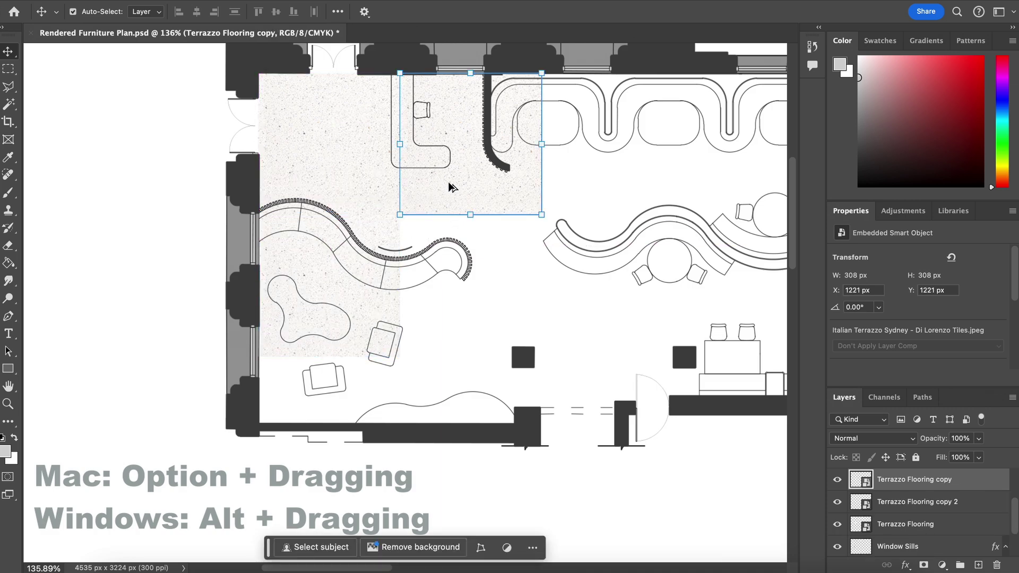
{"action": "left_click_drag", "start_coordinate": [450, 187], "coordinate": [450, 330]}
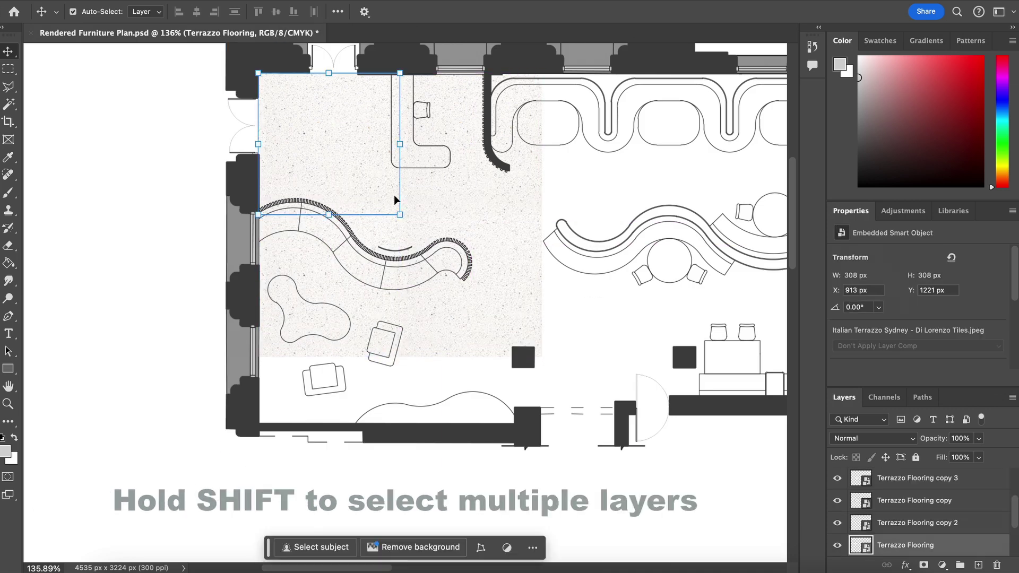
Select the four terrazzo tile layers and merge them into one layer.
{"action": "left_click", "coordinate": [341, 303], "text": "shift"}
{"action": "right_click", "coordinate": [901, 479]}
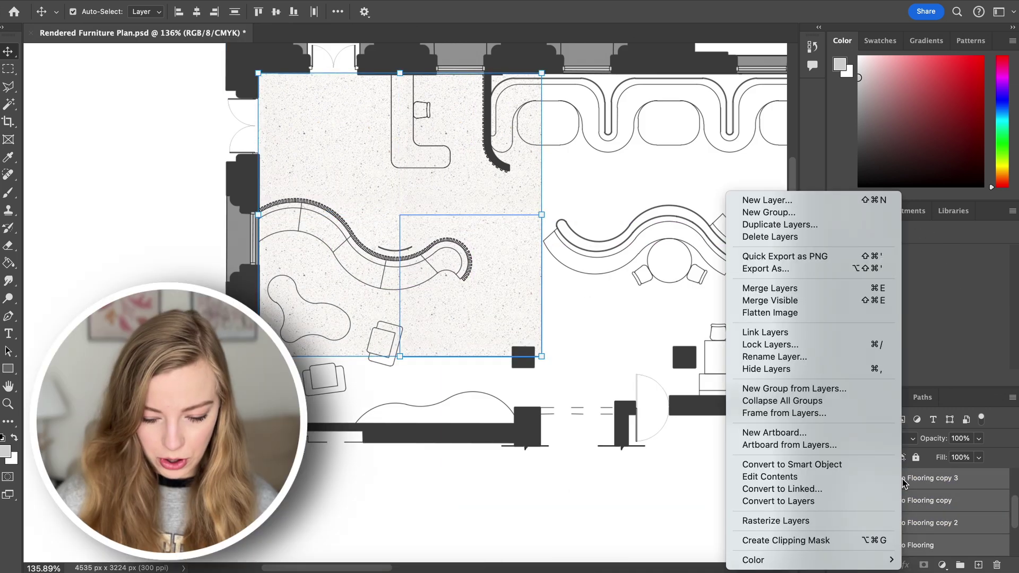
{"action": "left_click", "coordinate": [830, 289]}
Duplicate the merged terrazzo block to cover the whole floor plan at 2464 by 1232 px and merge the copies.
{"action": "left_click_drag", "start_coordinate": [359, 170], "coordinate": [633, 157]}
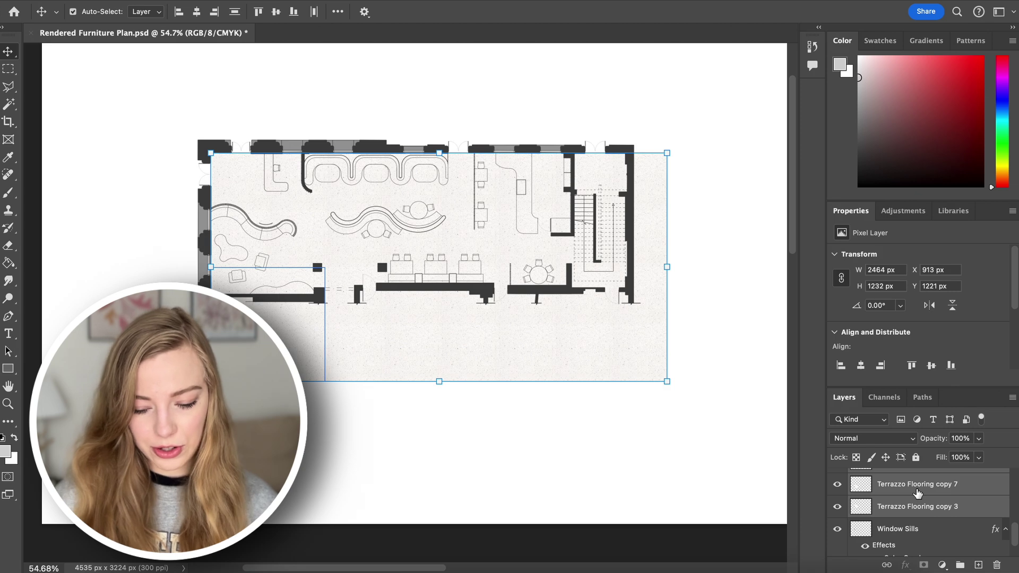
{"action": "right_click", "coordinate": [917, 493]}
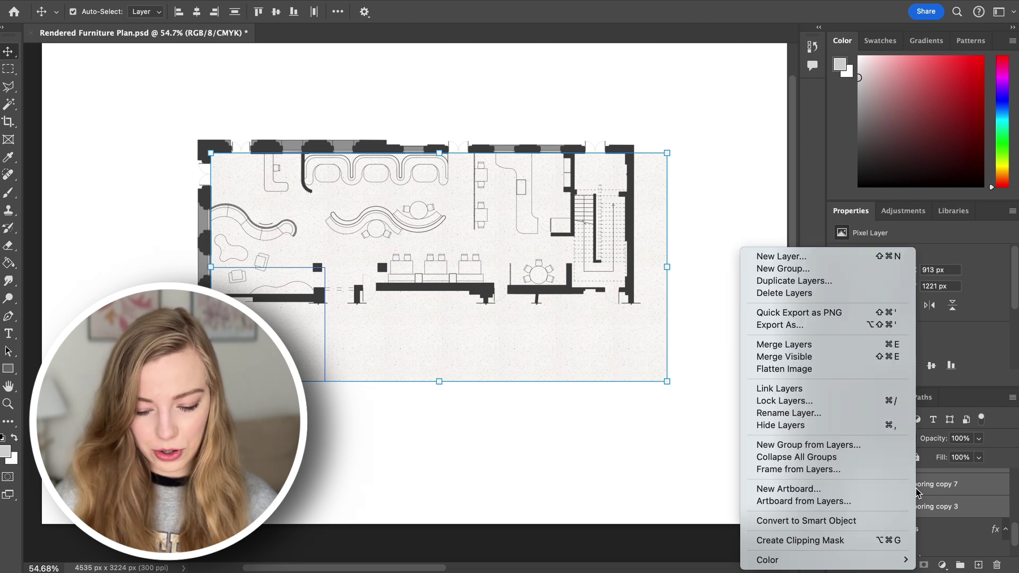
{"action": "left_click", "coordinate": [832, 344]}
{"action": "scroll", "coordinate": [329, 279], "scroll_direction": "up", "scroll_amount": 2}
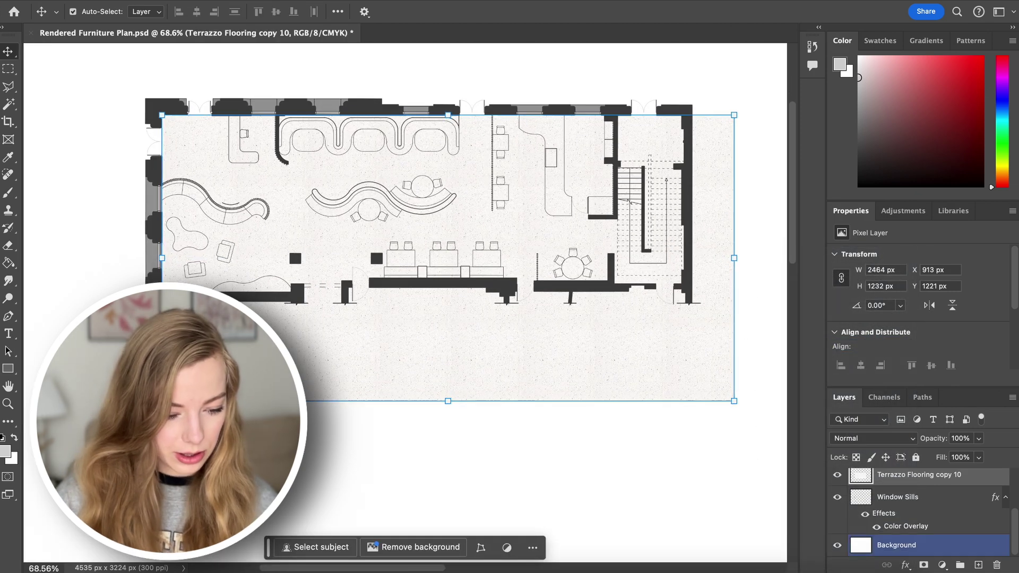
Assign a red colour label to the Linework layer.
{"action": "right_click", "coordinate": [884, 525]}
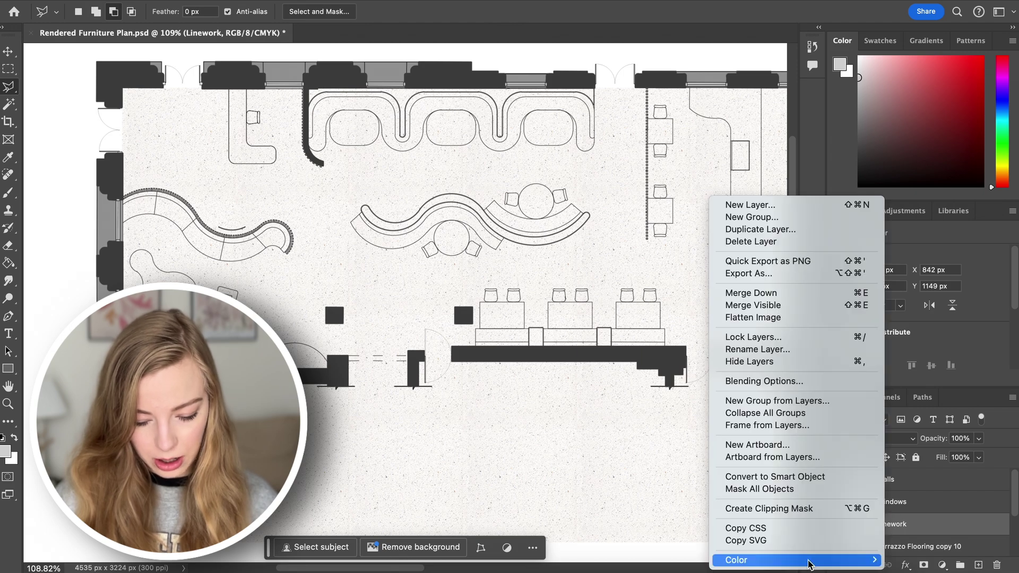
{"action": "mouse_move", "coordinate": [802, 562]}
{"action": "left_click", "coordinate": [933, 439]}
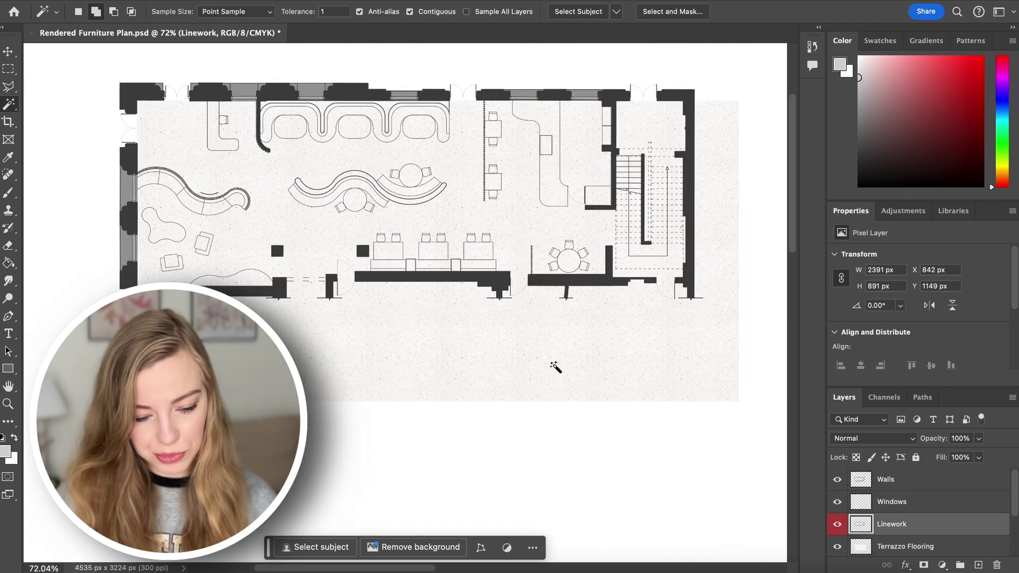
Select the open floor area inside the plan with the Magic Wand on the Linework layer.
{"action": "left_click", "coordinate": [271, 204]}
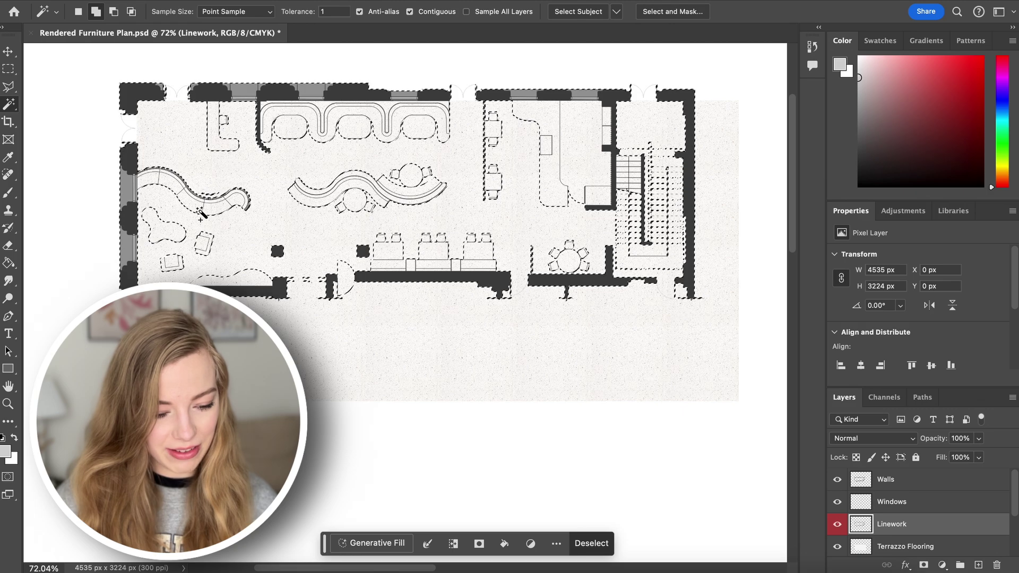
{"action": "scroll", "coordinate": [298, 351], "scroll_direction": "up", "scroll_amount": 2}
{"action": "scroll", "coordinate": [403, 313], "scroll_direction": "up", "scroll_amount": 1}
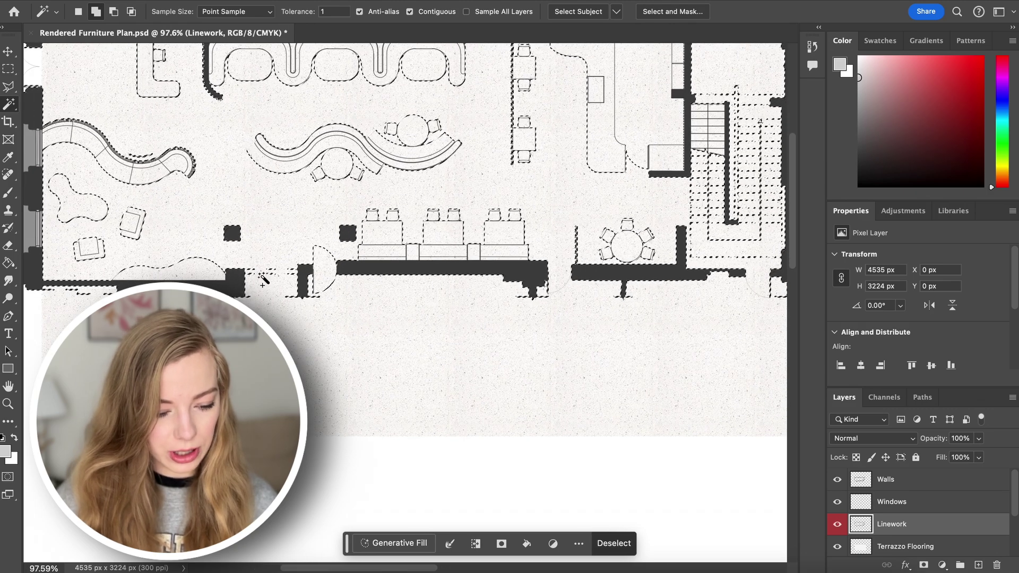
{"action": "scroll", "coordinate": [405, 304], "scroll_direction": "down", "scroll_amount": 3}
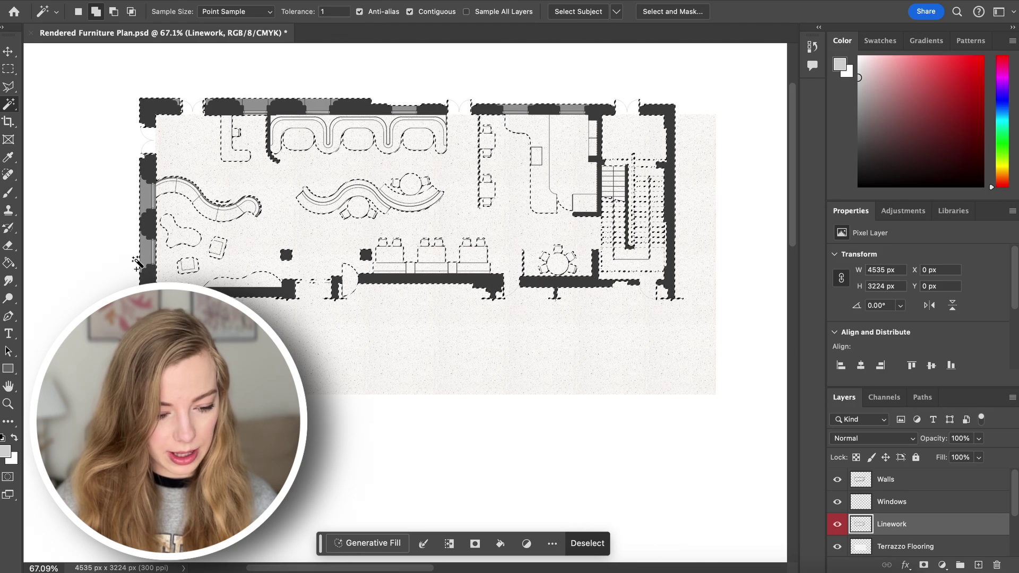
{"action": "scroll", "coordinate": [278, 262], "scroll_direction": "up", "scroll_amount": 3}
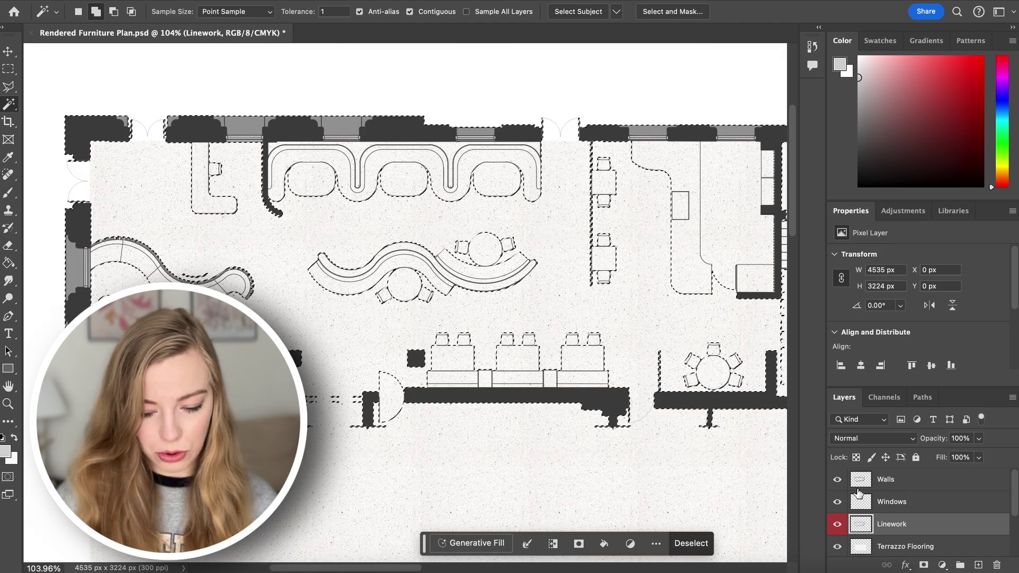
{"action": "scroll", "coordinate": [912, 543], "scroll_direction": "down", "scroll_amount": 2}
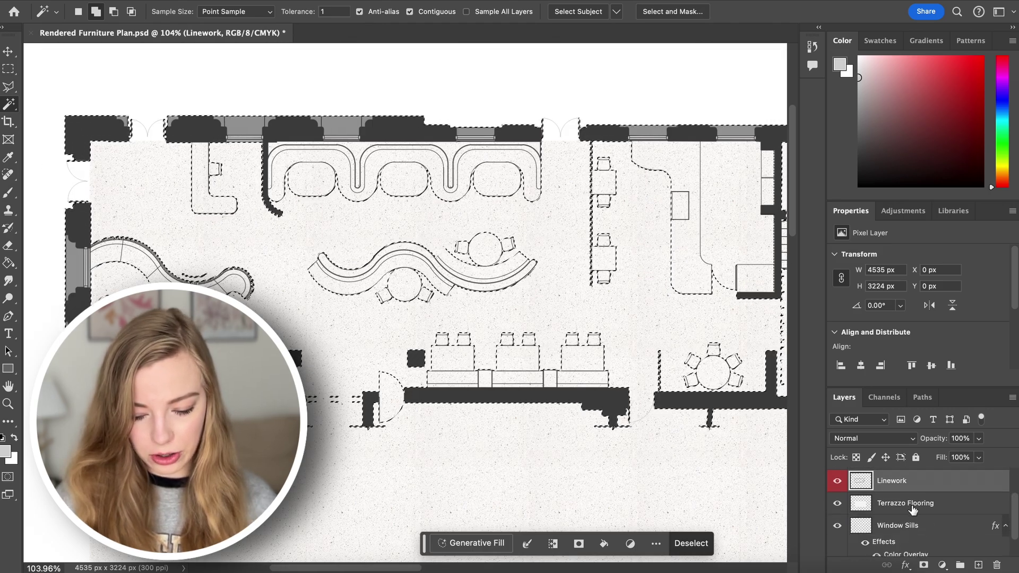
Add a layer mask from the floor selection to the Terrazzo Flooring layer.
{"action": "left_click", "coordinate": [910, 507]}
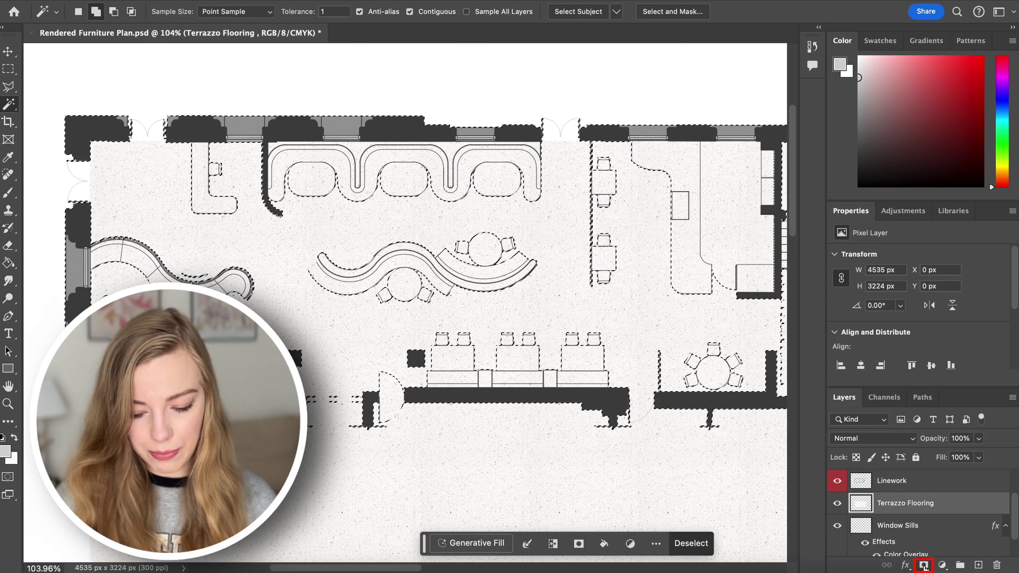
{"action": "left_click", "coordinate": [923, 566]}
{"action": "key", "text": "ctrl+z"}
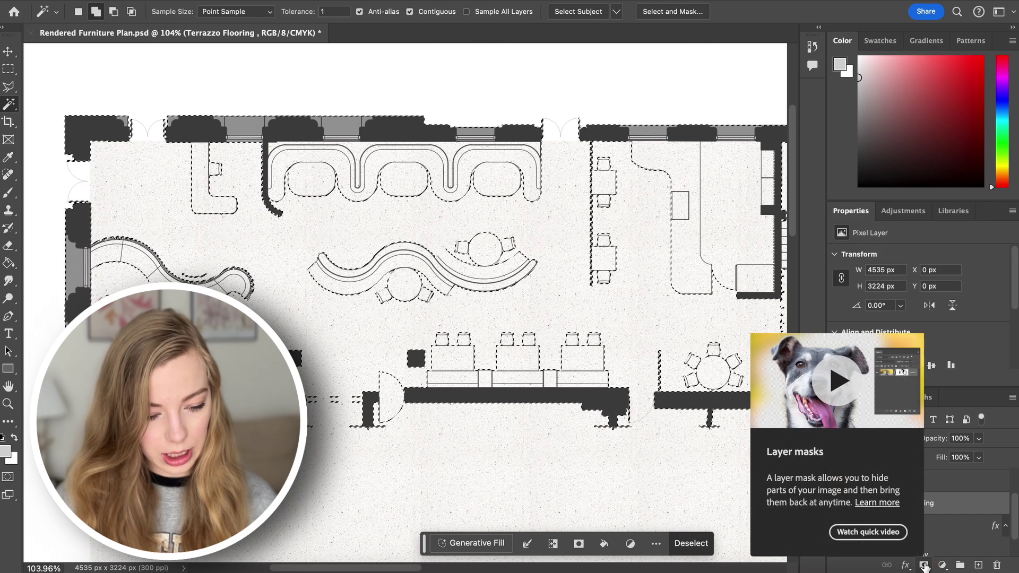
{"action": "left_click", "coordinate": [923, 566]}
{"action": "scroll", "coordinate": [334, 261], "scroll_direction": "down", "scroll_amount": 3}
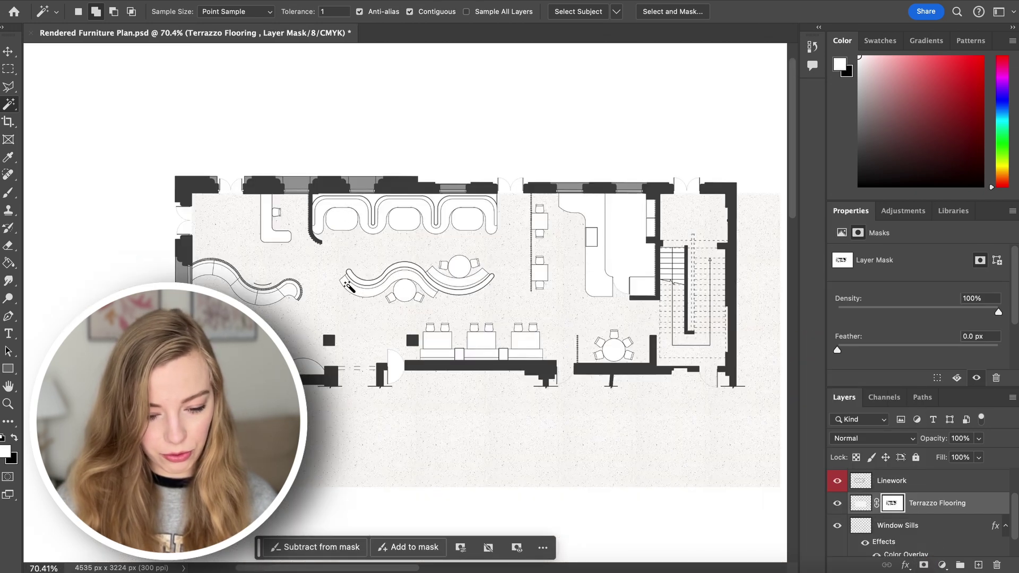
Outline the excess terrazzo below and to the right of the building with the Polygonal Lasso, following the outer wall line.
{"action": "key", "text": "l"}
{"action": "scroll", "coordinate": [593, 366], "scroll_direction": "up", "scroll_amount": 5}
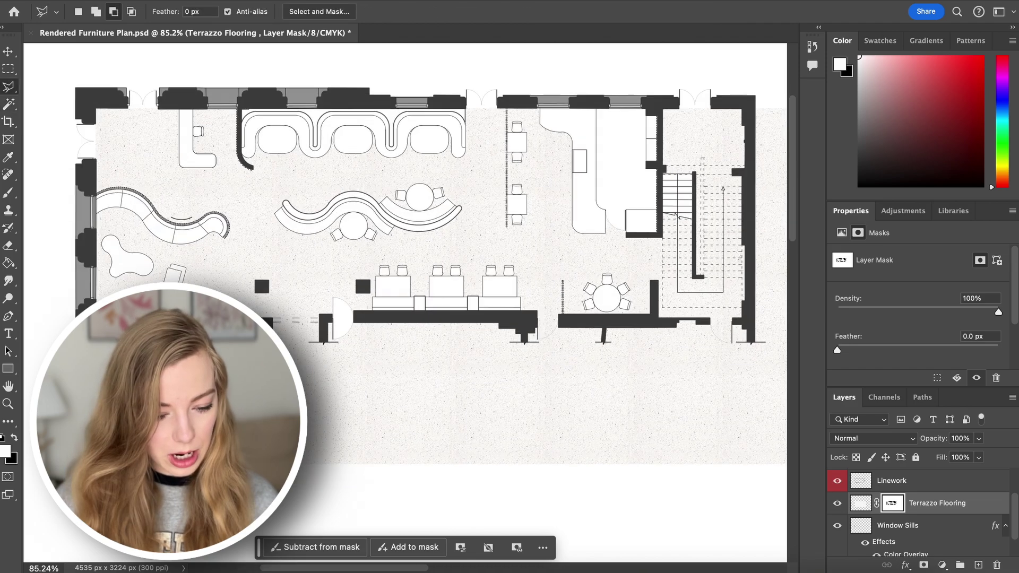
{"action": "left_click", "coordinate": [105, 308]}
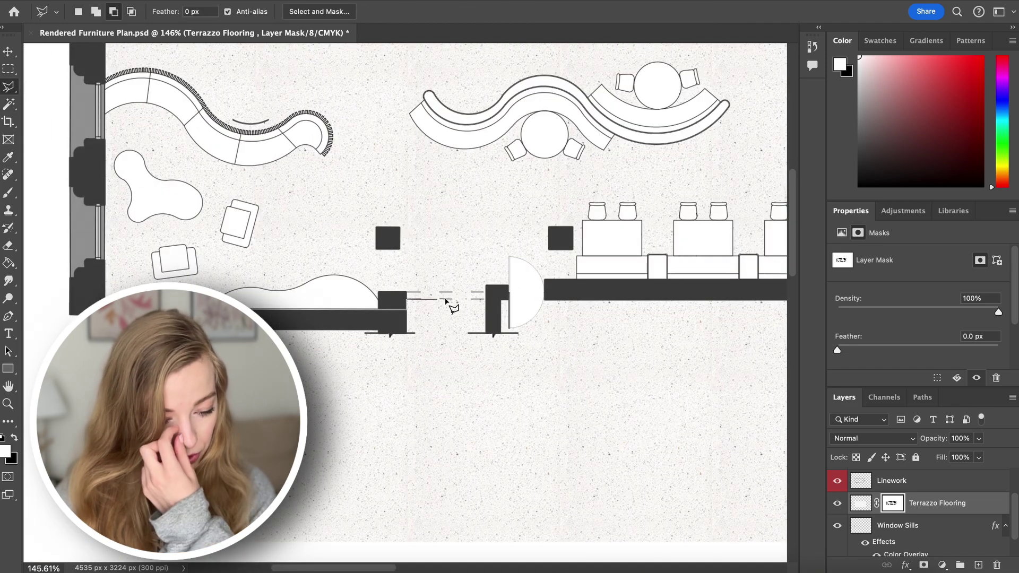
{"action": "left_click", "coordinate": [509, 306]}
{"action": "scroll", "coordinate": [508, 307], "scroll_direction": "right", "scroll_amount": 10}
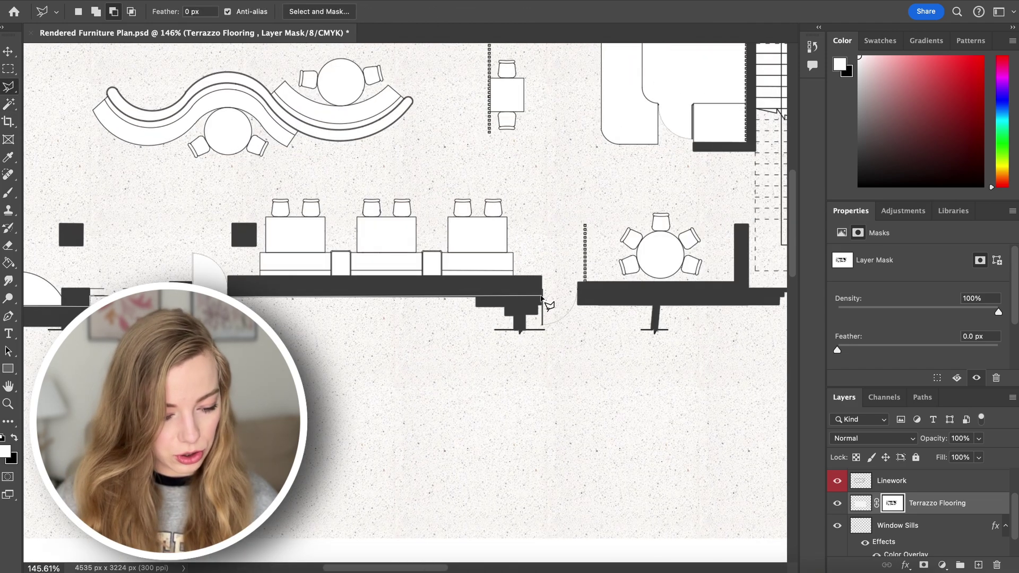
{"action": "scroll", "coordinate": [607, 309], "scroll_direction": "up", "scroll_amount": 5}
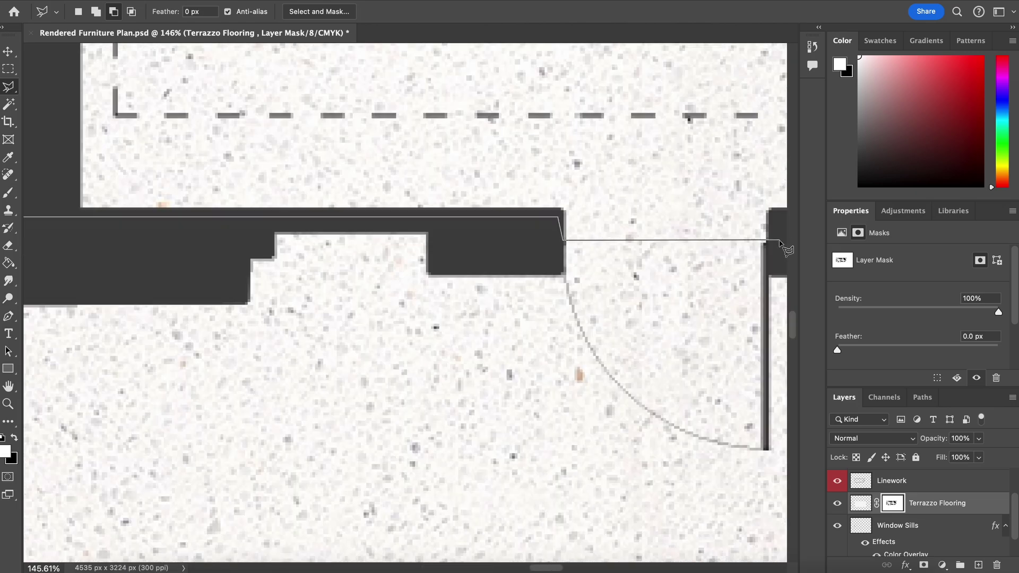
{"action": "scroll", "coordinate": [779, 239], "scroll_direction": "down", "scroll_amount": 8}
{"action": "left_click", "coordinate": [430, 159]}
{"action": "left_click", "coordinate": [541, 85]}
{"action": "scroll", "coordinate": [541, 159], "scroll_direction": "down", "scroll_amount": 7}
{"action": "left_click", "coordinate": [527, 347]}
{"action": "scroll", "coordinate": [528, 348], "scroll_direction": "left", "scroll_amount": 8}
{"action": "left_click", "coordinate": [365, 352]}
{"action": "left_click", "coordinate": [300, 185]}
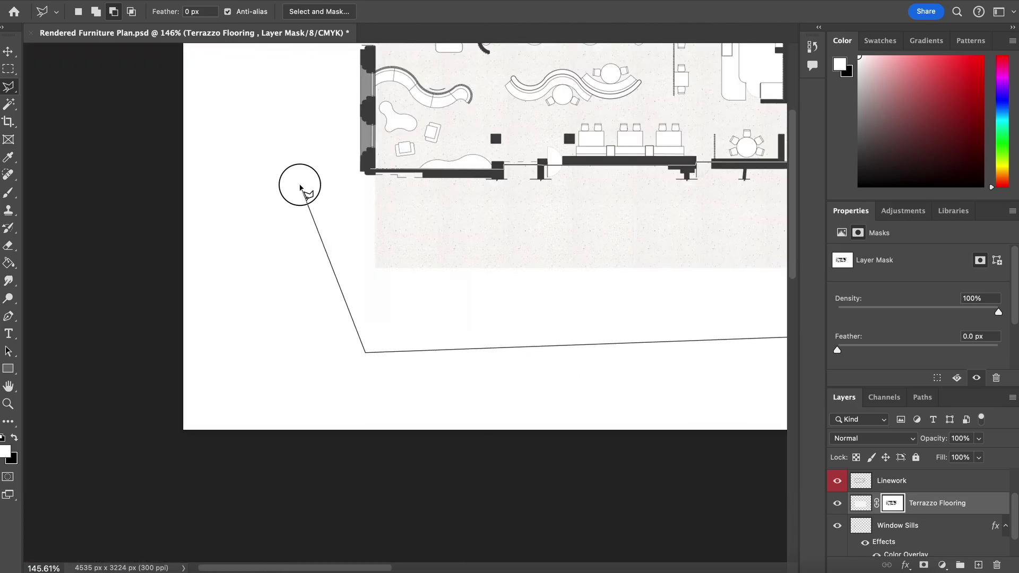
{"action": "left_click", "coordinate": [300, 186]}
{"action": "scroll", "coordinate": [300, 186], "scroll_direction": "down", "scroll_amount": 3}
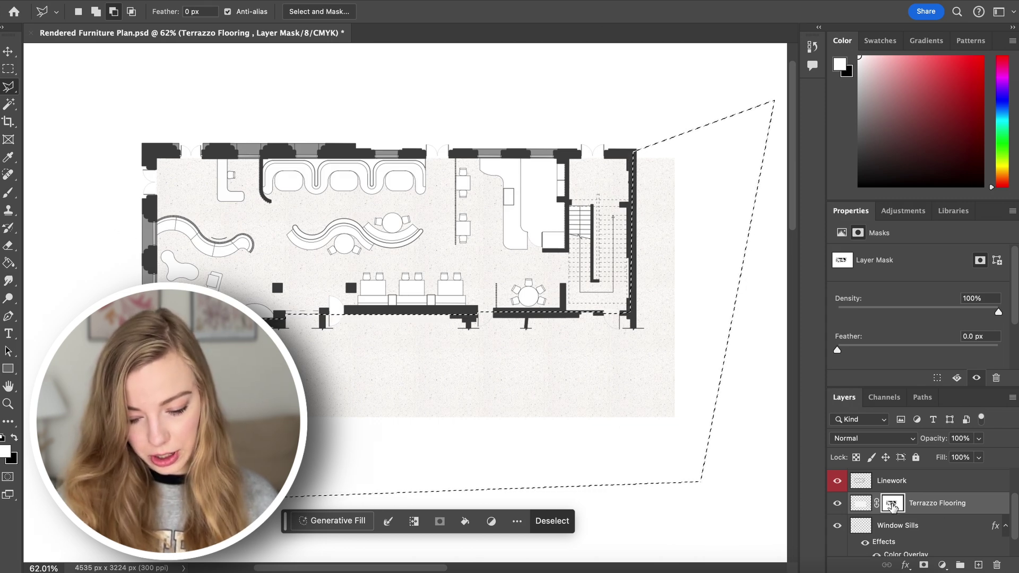
Fill the outlined area with black on the Terrazzo Flooring layer mask and clear the selection.
{"action": "key", "text": "g"}
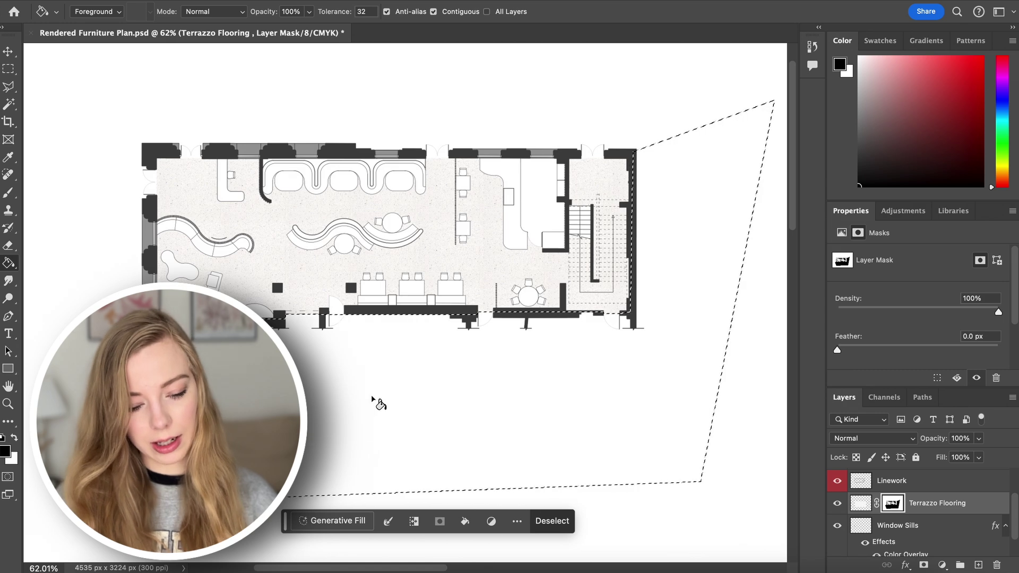
{"action": "key", "text": "super+d"}
{"action": "scroll", "coordinate": [405, 301], "scroll_direction": "up", "scroll_amount": 5}
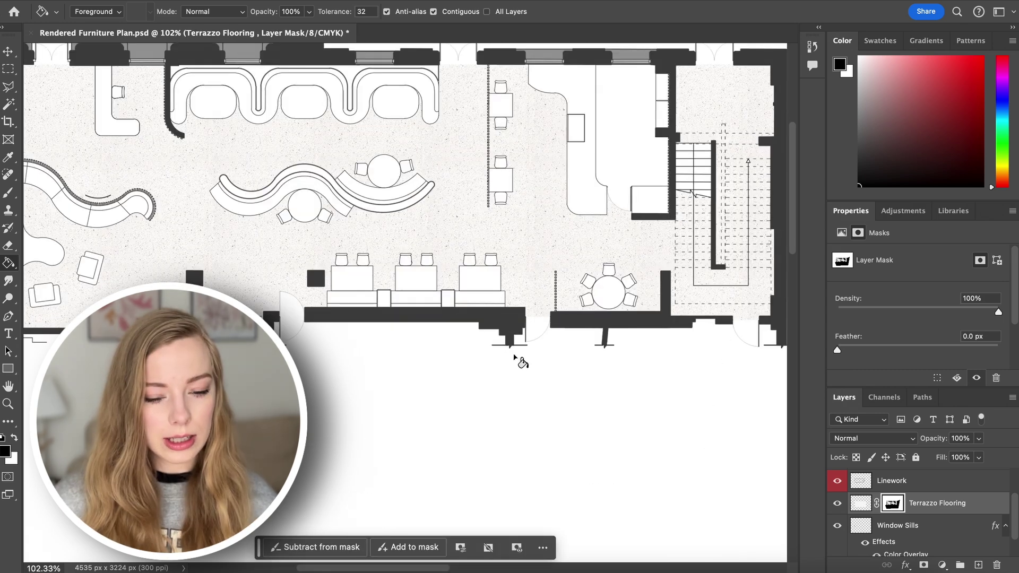
Examine the masked terrazzo flooring around the stairs, booths, curved seating and outer walls of the plan.
{"action": "scroll", "coordinate": [578, 411], "scroll_direction": "up", "scroll_amount": 5}
{"action": "scroll", "coordinate": [578, 411], "scroll_direction": "right", "scroll_amount": 6}
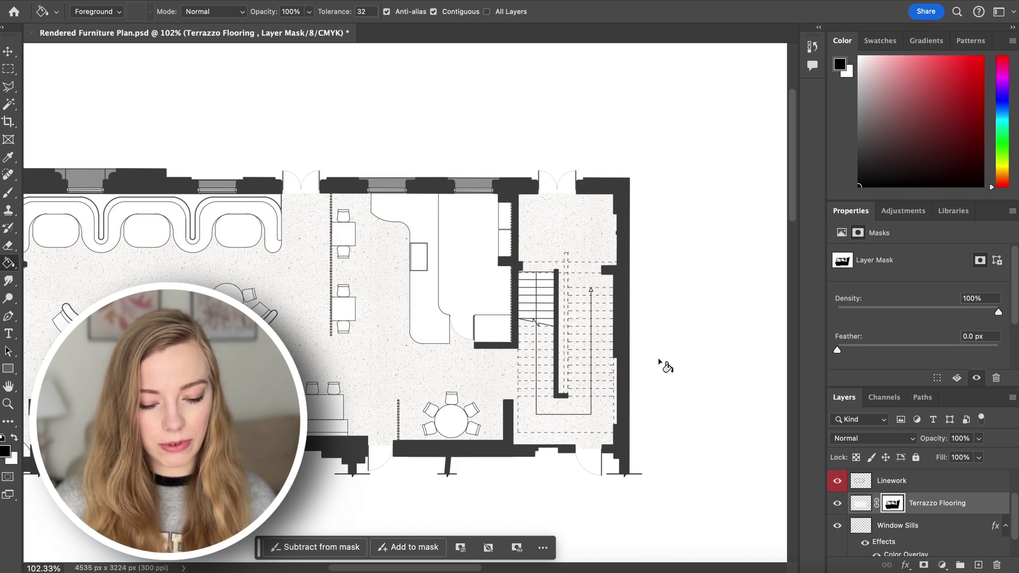
{"action": "scroll", "coordinate": [517, 256], "scroll_direction": "down", "scroll_amount": 5}
{"action": "scroll", "coordinate": [517, 256], "scroll_direction": "left", "scroll_amount": 6}
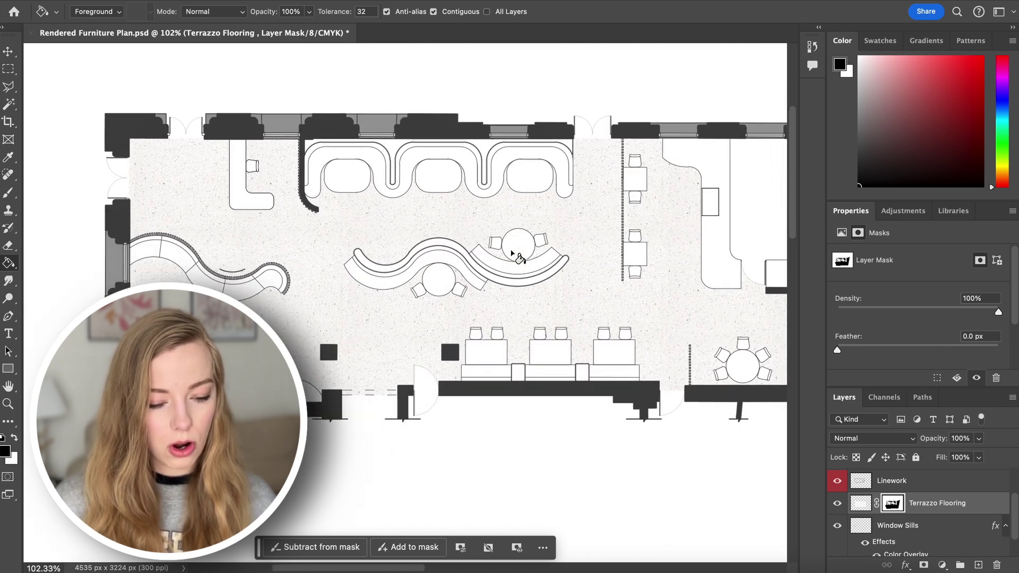
{"action": "scroll", "coordinate": [511, 253], "scroll_direction": "up", "scroll_amount": 5}
{"action": "scroll", "coordinate": [512, 253], "scroll_direction": "left", "scroll_amount": 2}
{"action": "scroll", "coordinate": [513, 254], "scroll_direction": "down", "scroll_amount": 4}
{"action": "scroll", "coordinate": [512, 253], "scroll_direction": "right", "scroll_amount": 1}
{"action": "scroll", "coordinate": [512, 254], "scroll_direction": "up", "scroll_amount": 3}
{"action": "scroll", "coordinate": [513, 253], "scroll_direction": "left", "scroll_amount": 4}
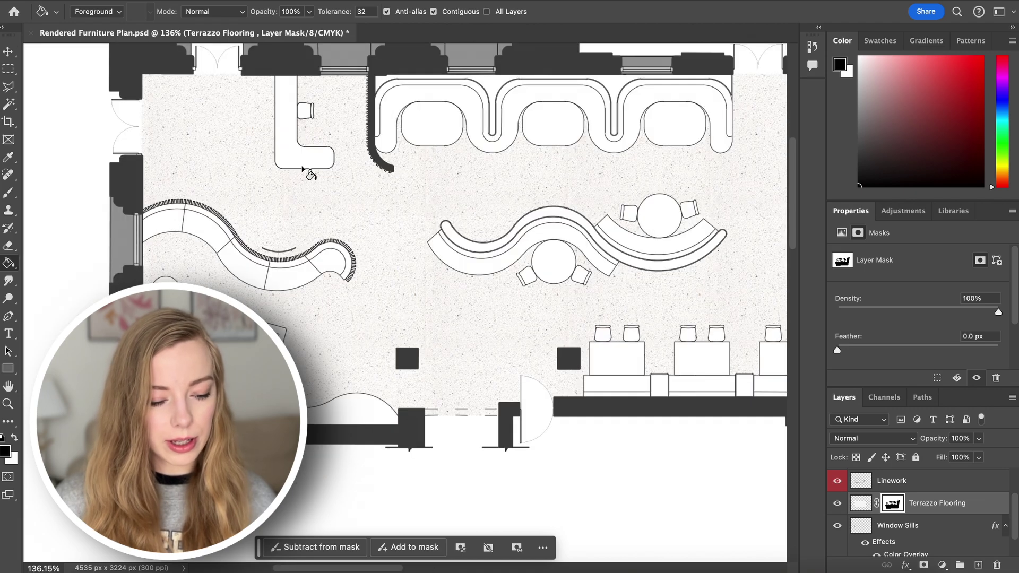
{"action": "scroll", "coordinate": [387, 284], "scroll_direction": "up", "scroll_amount": 3}
{"action": "scroll", "coordinate": [387, 285], "scroll_direction": "right", "scroll_amount": 3}
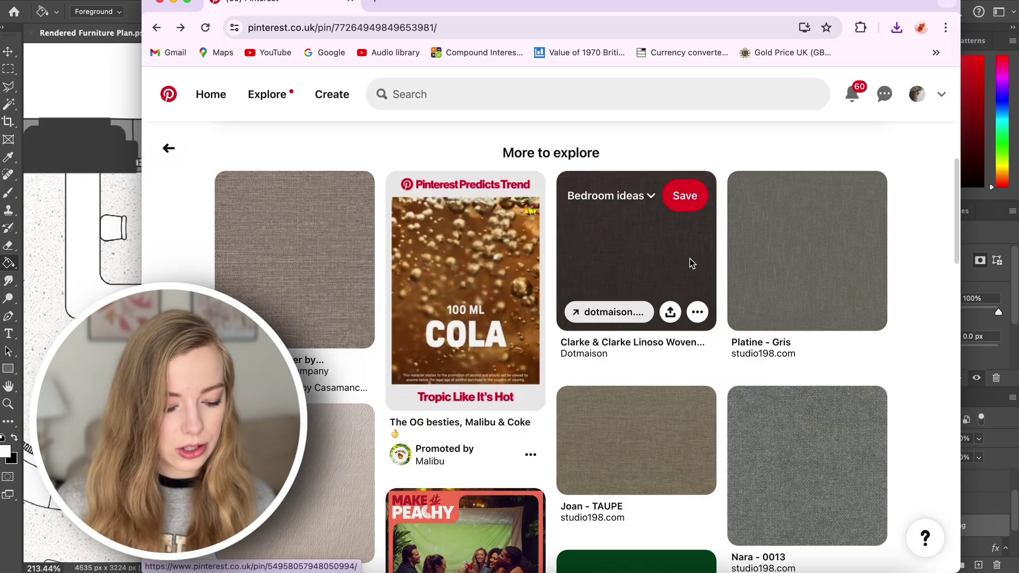
Switch to Pinterest and download the image from the Clarke & Clarke Linoso Woven Plain Fabric pin.
{"action": "left_click", "coordinate": [692, 263]}
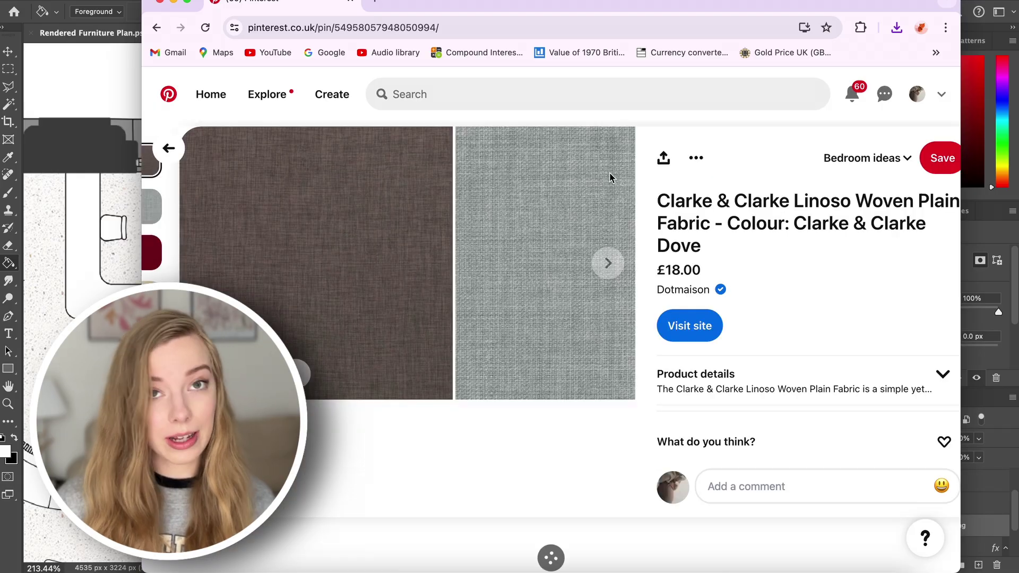
{"action": "left_click", "coordinate": [698, 158]}
{"action": "left_click", "coordinate": [706, 197]}
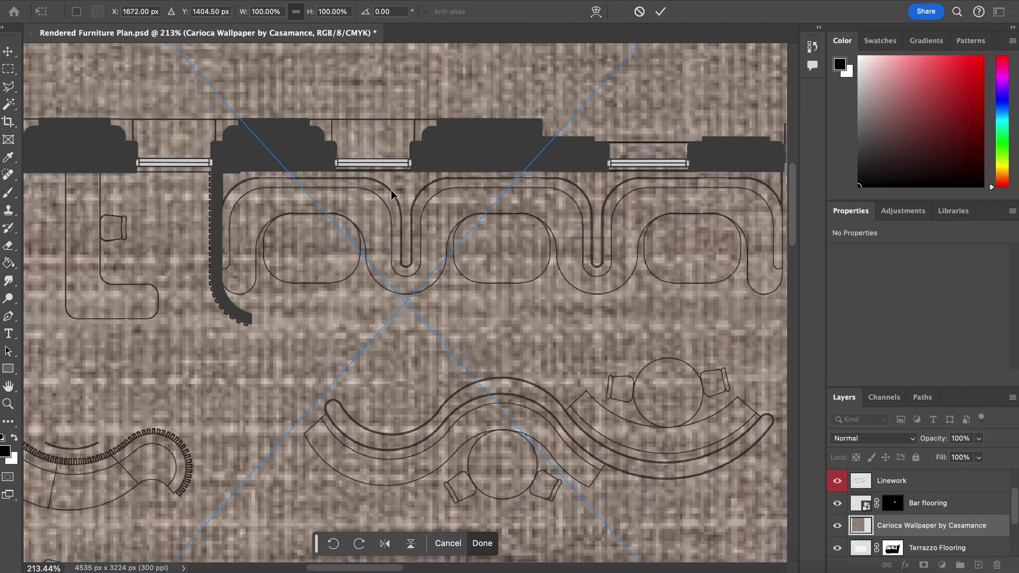
Scale the placed Carioca Wallpaper by Casamance texture to 5.01% and position it over the first section of the booth seating.
{"action": "scroll", "coordinate": [392, 191], "scroll_direction": "down", "scroll_amount": 6}
{"action": "left_click_drag", "start_coordinate": [548, 148], "coordinate": [360, 411]}
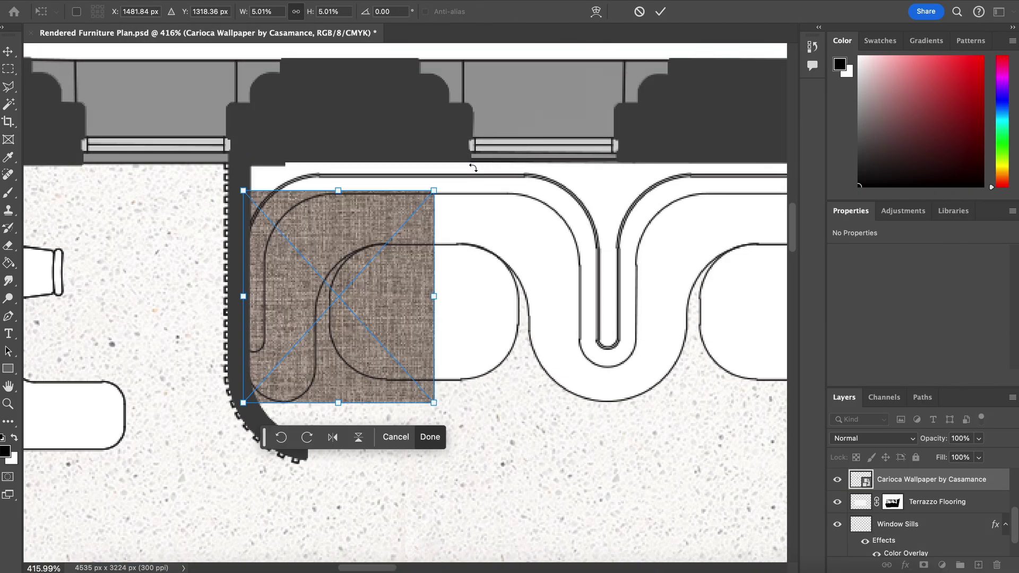
{"action": "key", "text": "Return"}
Duplicate the linen texture edge to edge five times to cover the full length of the booth seating.
{"action": "left_click_drag", "start_coordinate": [301, 285], "coordinate": [498, 288], "text": "alt"}
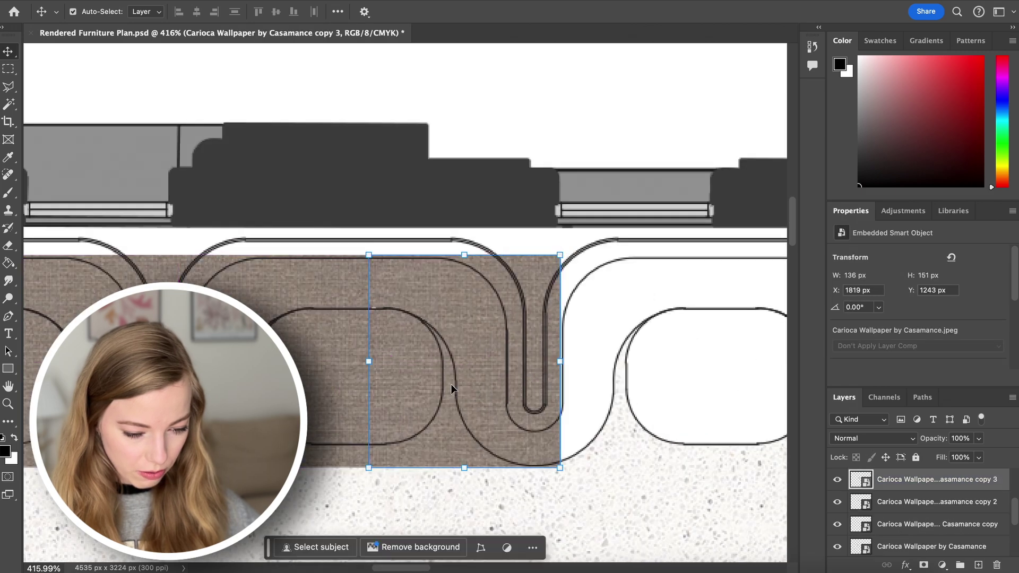
{"action": "left_click_drag", "start_coordinate": [450, 384], "coordinate": [665, 419], "text": "alt"}
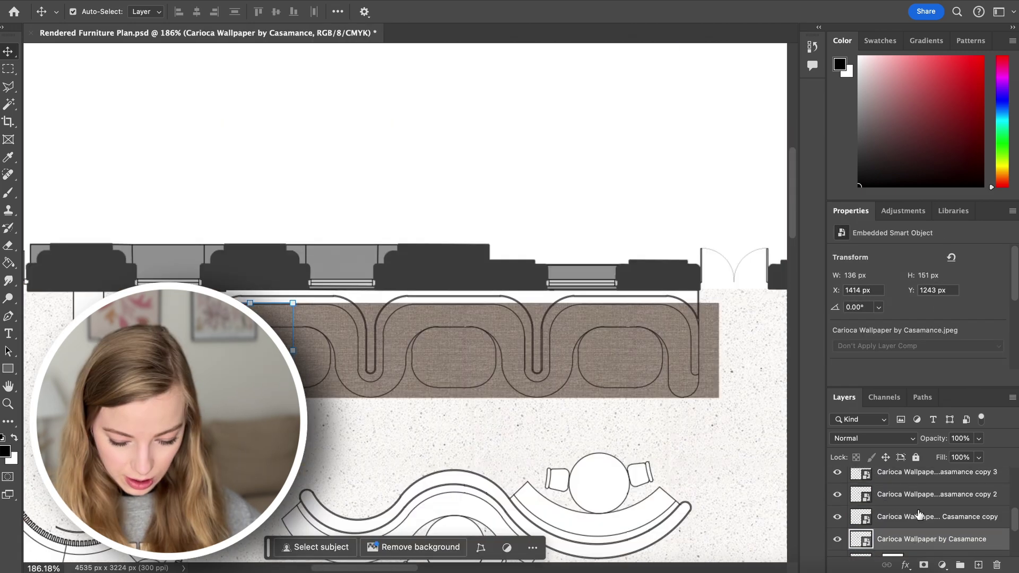
{"action": "scroll", "coordinate": [919, 514], "scroll_direction": "up", "scroll_amount": 3}
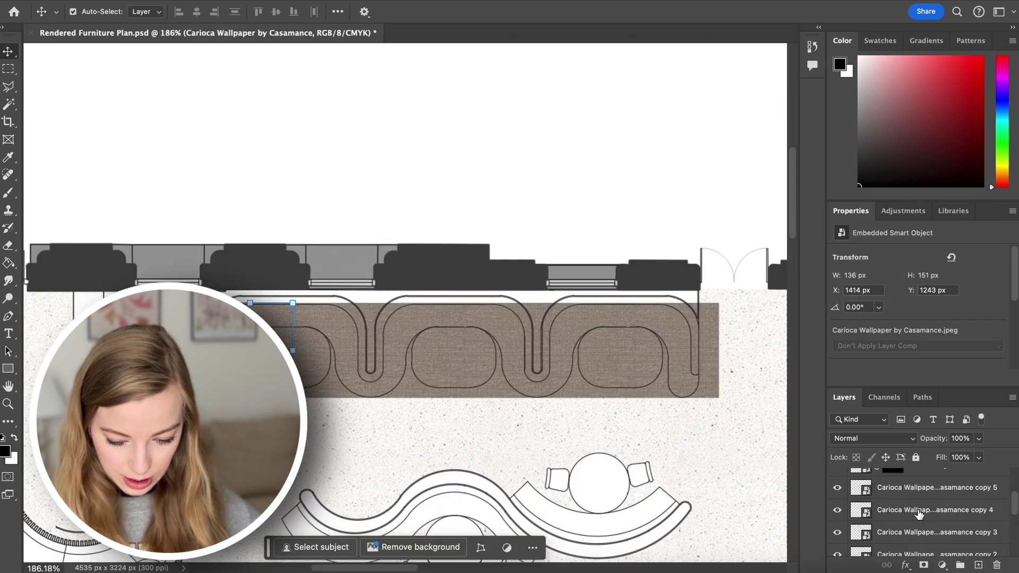
Select all the Carioca Wallpaper texture layers and merge them into one layer.
{"action": "left_click", "coordinate": [919, 514]}
{"action": "left_click", "coordinate": [919, 514], "text": "shift"}
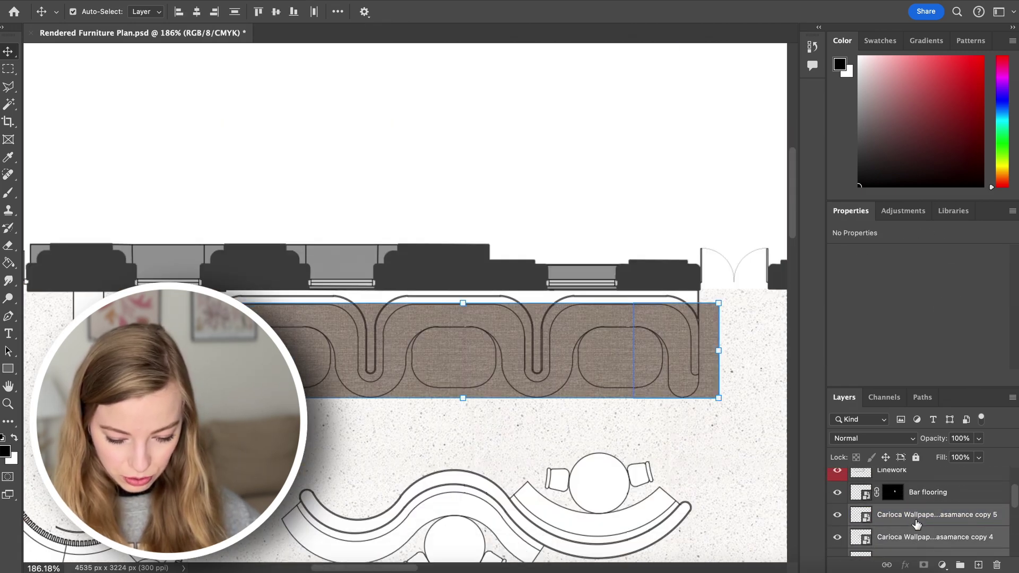
{"action": "right_click", "coordinate": [916, 524]}
{"action": "left_click", "coordinate": [973, 513]}
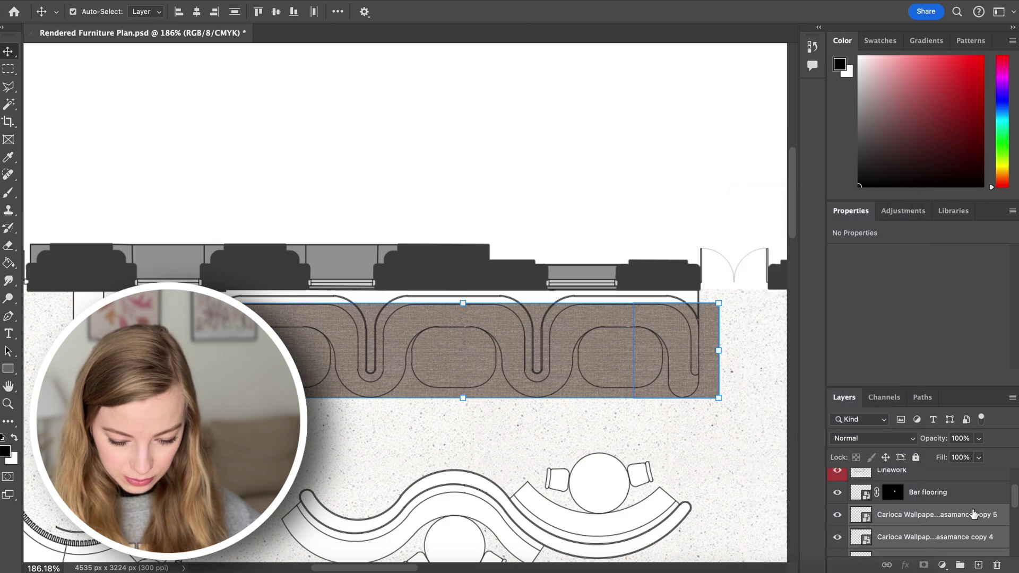
Rename the merged texture layer as Booth Seating Linen.
{"action": "double_click", "coordinate": [973, 513]}
{"action": "type", "text": "Bo"}
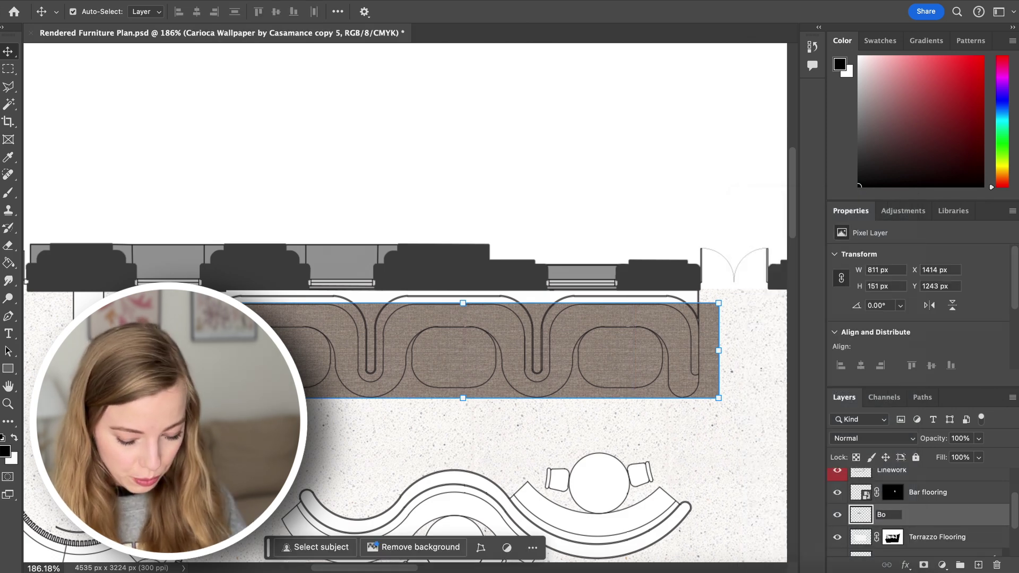
{"action": "type", "text": "o"}
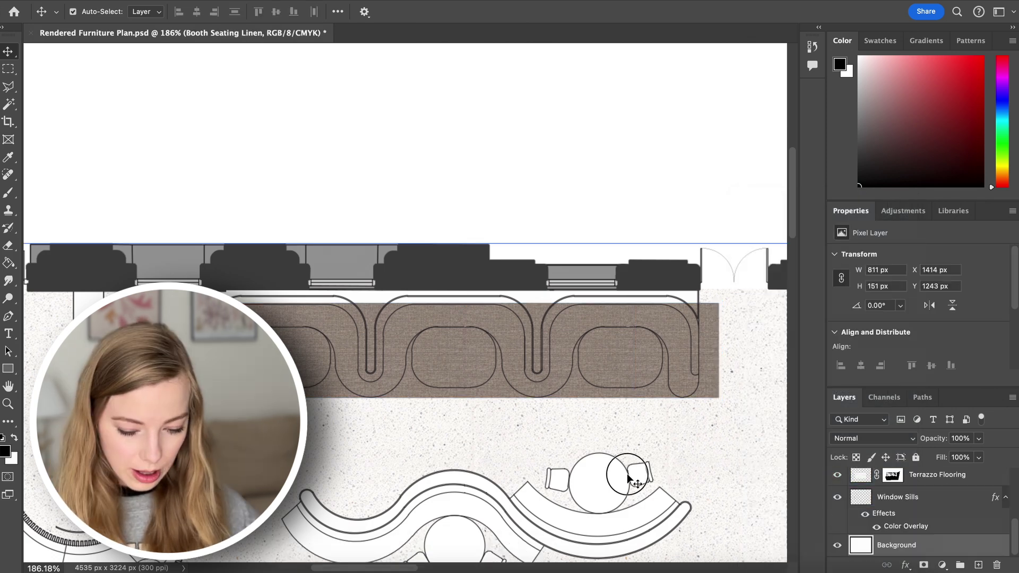
{"action": "left_click", "coordinate": [767, 491]}
{"action": "scroll", "coordinate": [918, 509], "scroll_direction": "up", "scroll_amount": 3}
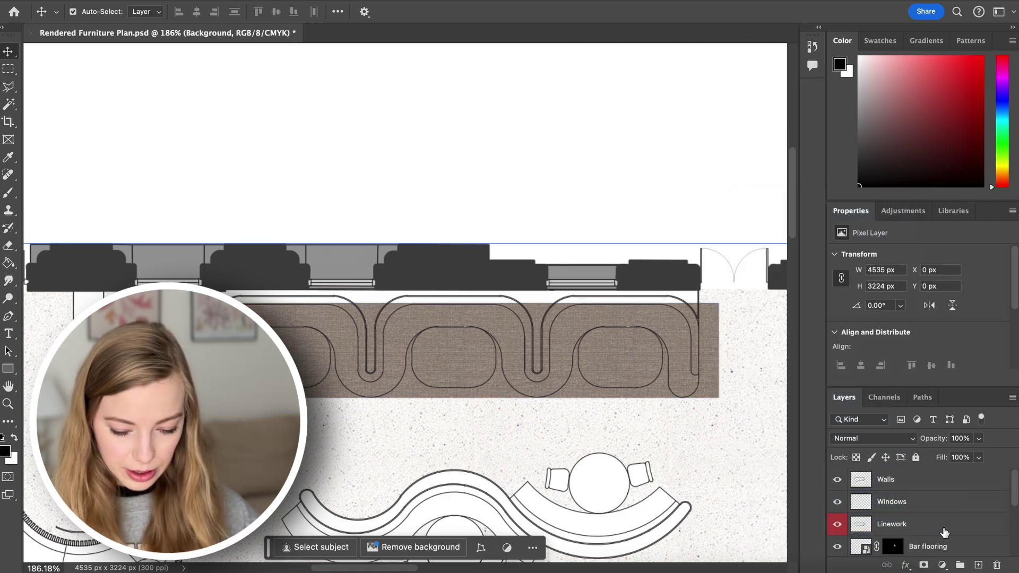
Select the booth seat area on the Linework layer with the Magic Wand and expand the selection slightly.
{"action": "left_click", "coordinate": [908, 528]}
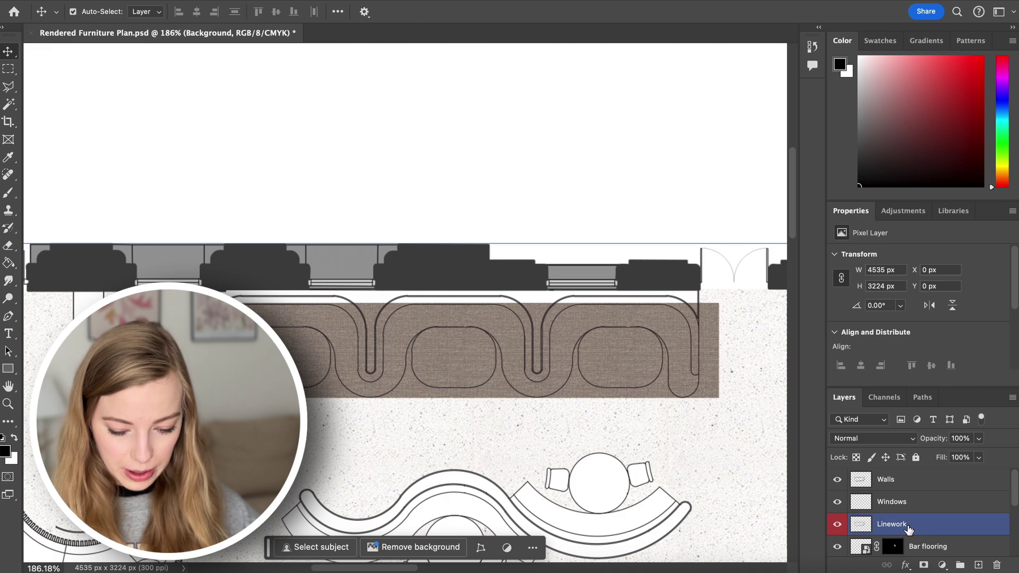
{"action": "left_click", "coordinate": [10, 106]}
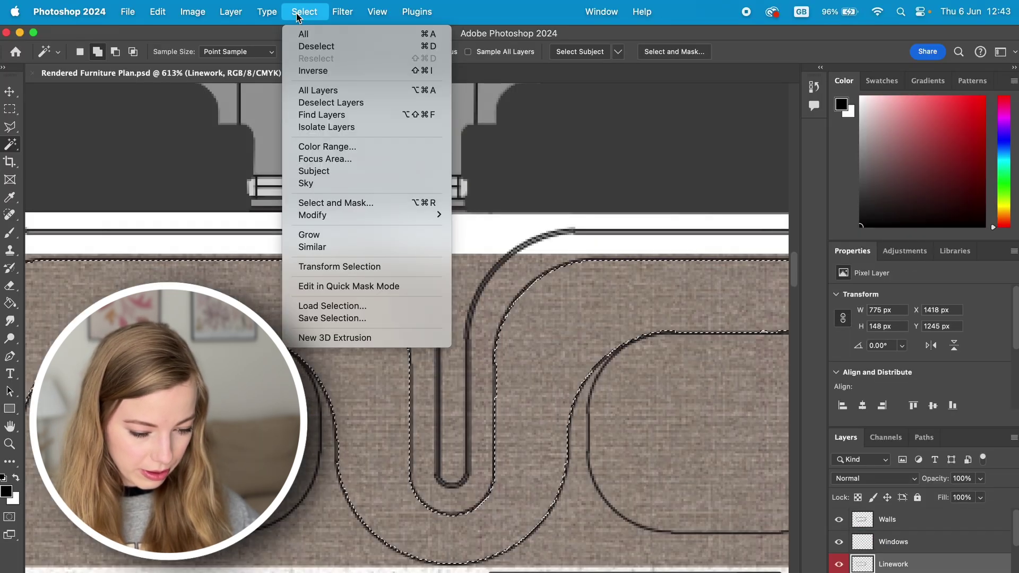
{"action": "mouse_move", "coordinate": [372, 212]}
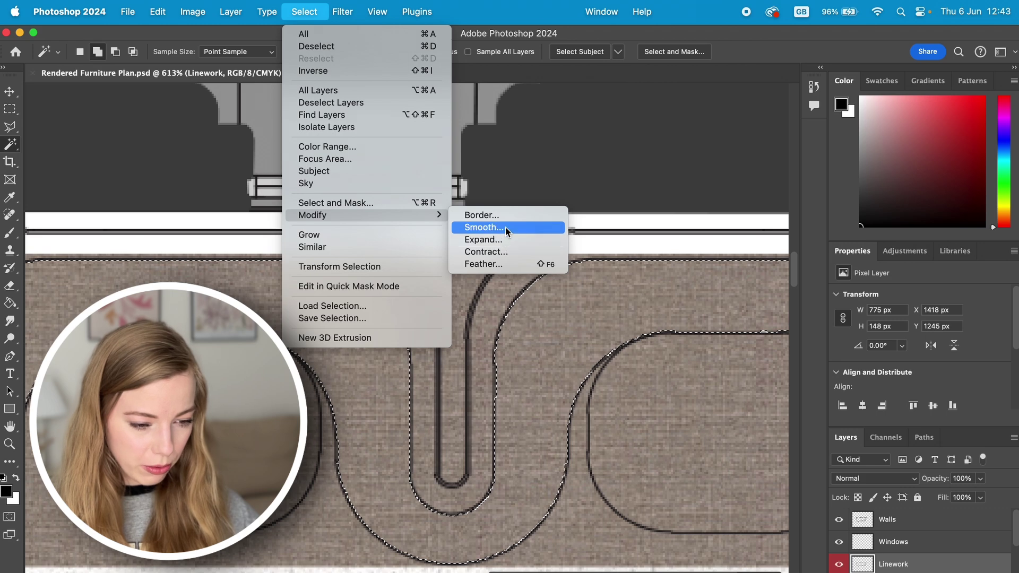
{"action": "left_click", "coordinate": [502, 240]}
{"action": "left_click", "coordinate": [578, 305]}
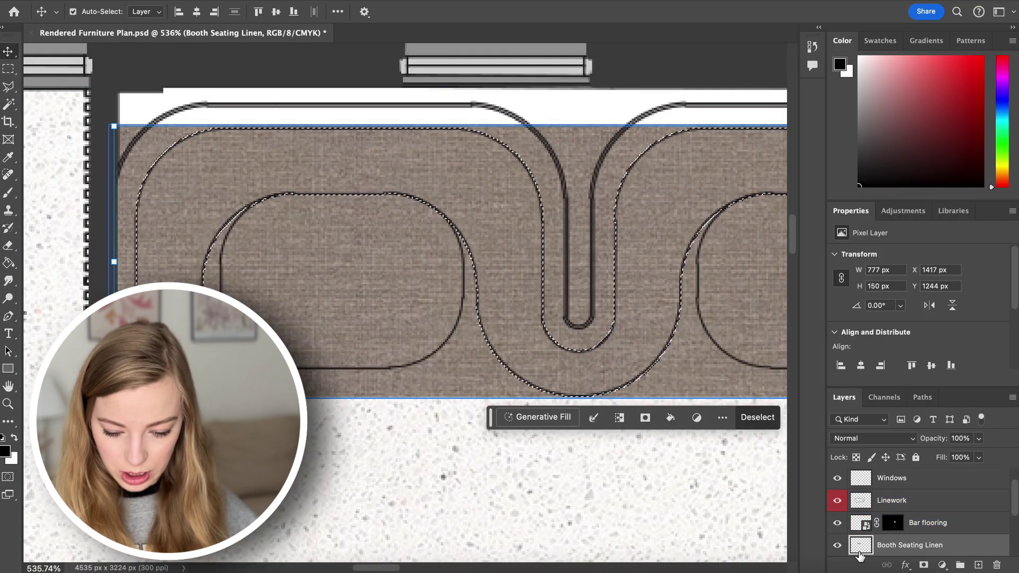
Add a layer mask from the seat selection to the Booth Seating Linen layer.
{"action": "left_click", "coordinate": [923, 565]}
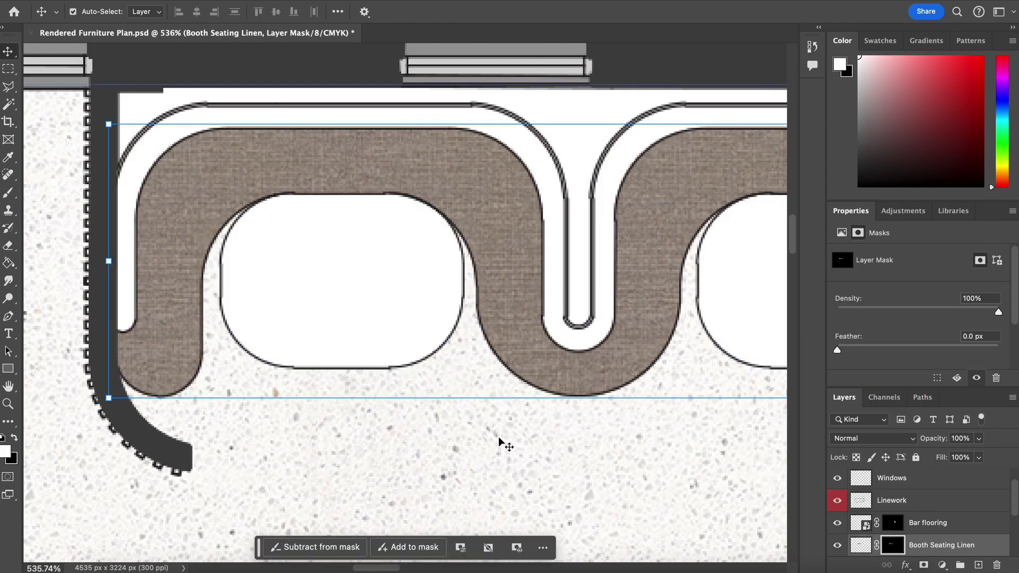
{"action": "scroll", "coordinate": [498, 443], "scroll_direction": "down", "scroll_amount": 2}
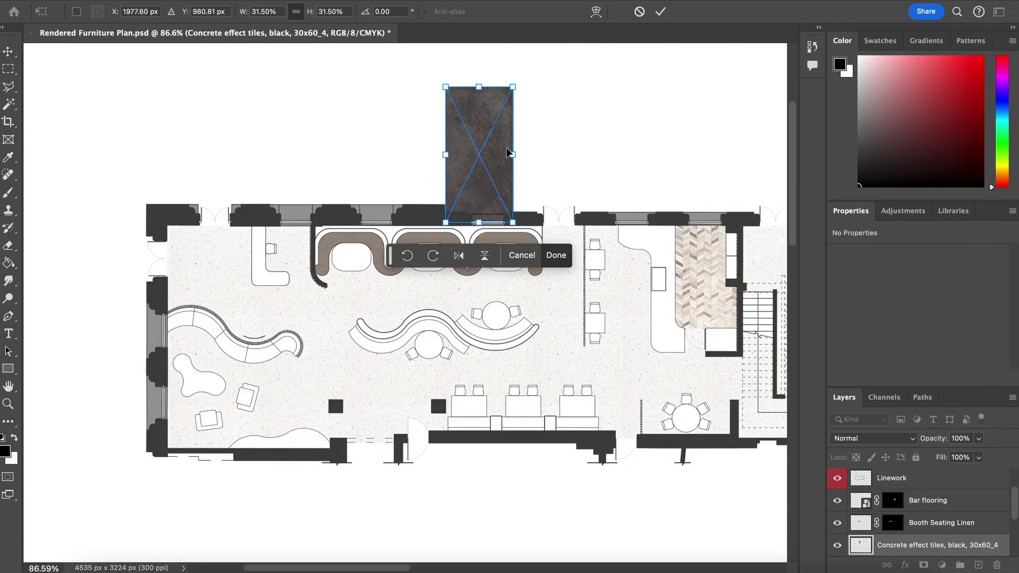
{"action": "scroll", "coordinate": [416, 217], "scroll_direction": "up", "scroll_amount": 5}
Scale the black concrete tile texture over the first booth table, copy it over the other two tables and merge the three texture layers.
{"action": "left_click_drag", "start_coordinate": [407, 204], "coordinate": [361, 294]}
{"action": "scroll", "coordinate": [276, 361], "scroll_direction": "up", "scroll_amount": 5}
{"action": "scroll", "coordinate": [276, 365], "scroll_direction": "down", "scroll_amount": 2}
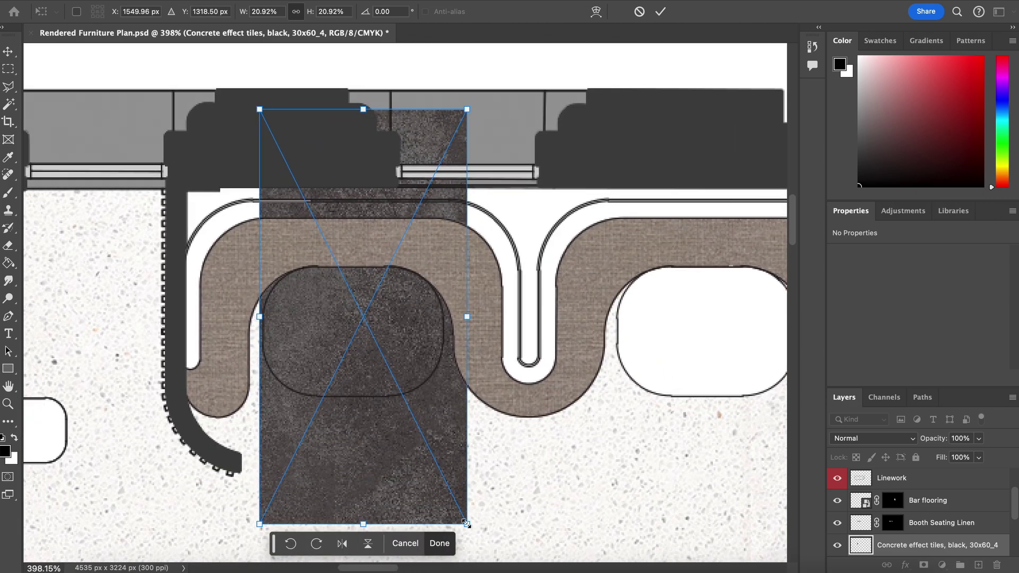
{"action": "left_click_drag", "start_coordinate": [428, 525], "coordinate": [427, 485]}
{"action": "left_click_drag", "start_coordinate": [382, 318], "coordinate": [722, 416]}
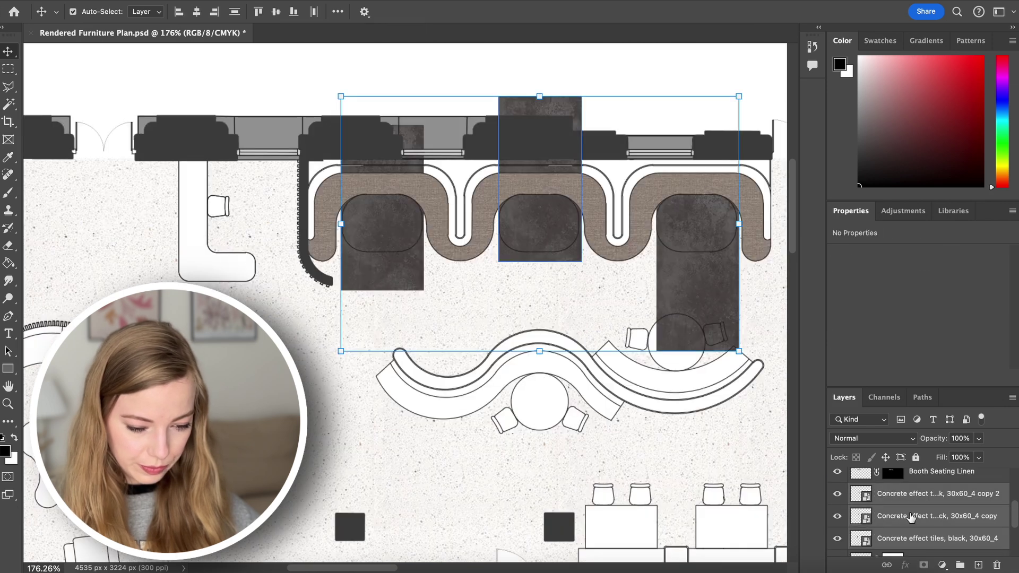
{"action": "right_click", "coordinate": [908, 515]}
{"action": "left_click", "coordinate": [818, 290]}
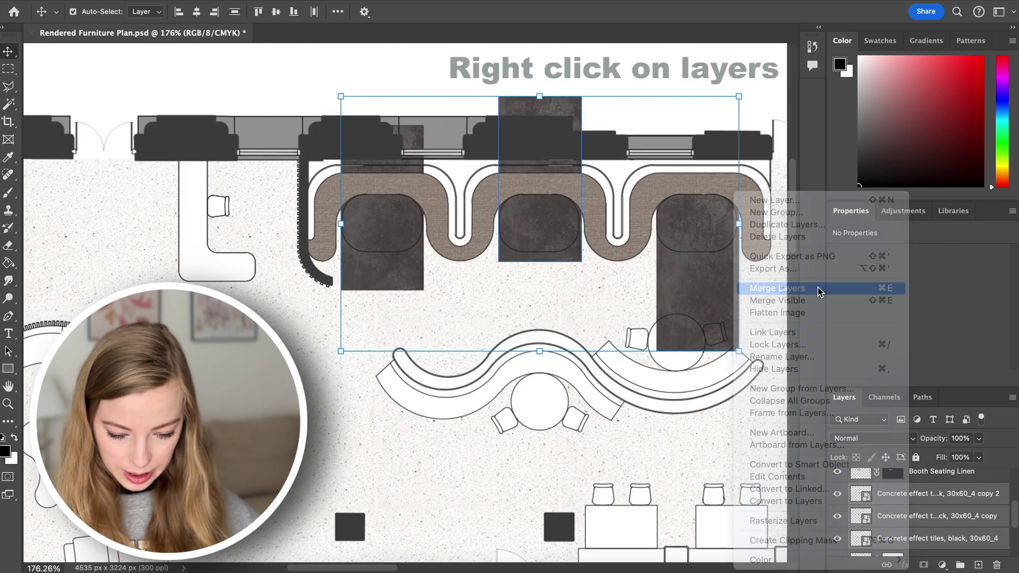
Select the three rounded booth tables on the Linework layer with the Magic Wand.
{"action": "scroll", "coordinate": [896, 520], "scroll_direction": "up", "scroll_amount": 5}
{"action": "left_click", "coordinate": [897, 526]}
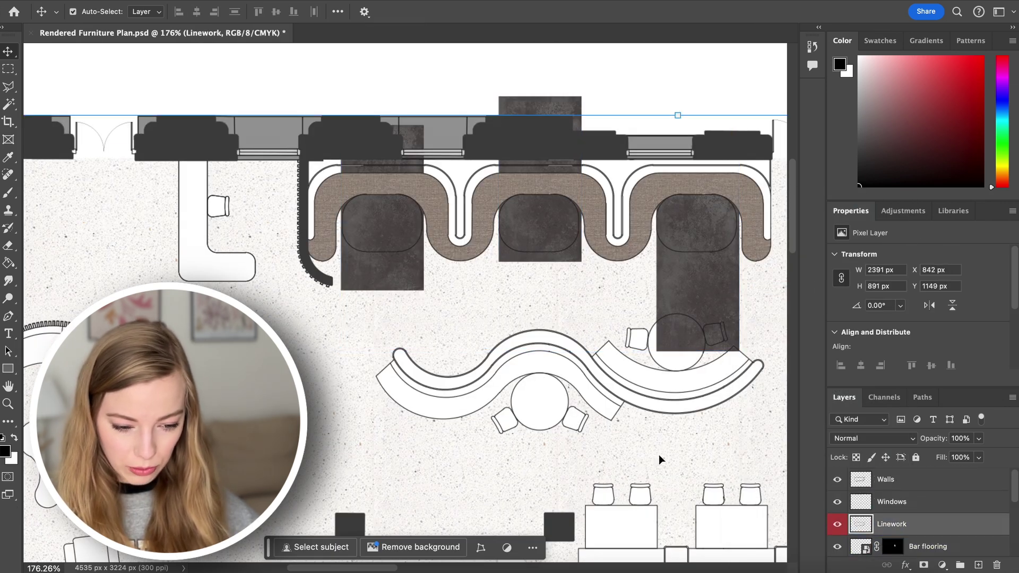
{"action": "left_click", "coordinate": [9, 106]}
{"action": "left_click", "coordinate": [371, 220]}
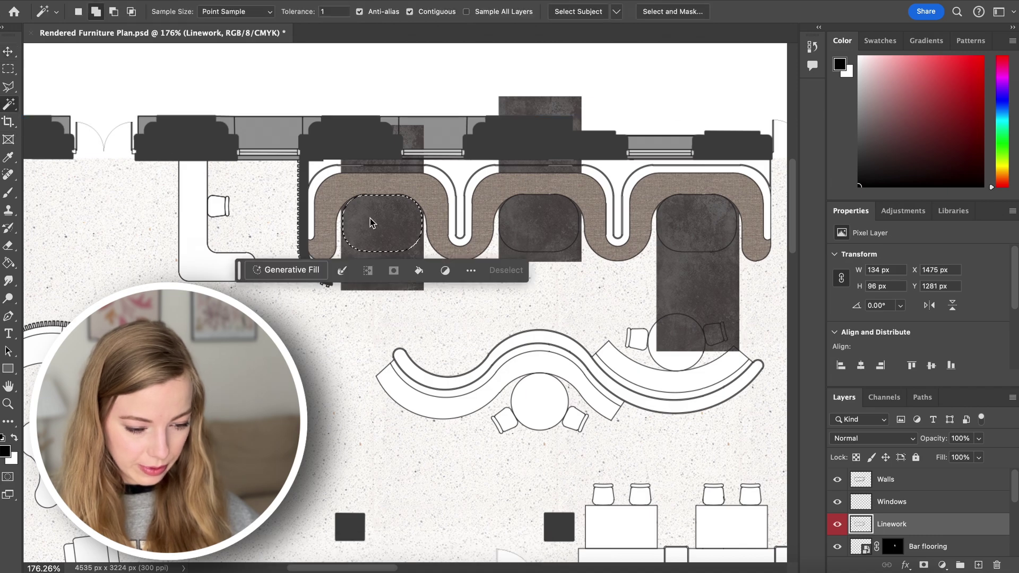
{"action": "left_click", "coordinate": [534, 226]}
{"action": "left_click", "coordinate": [692, 223]}
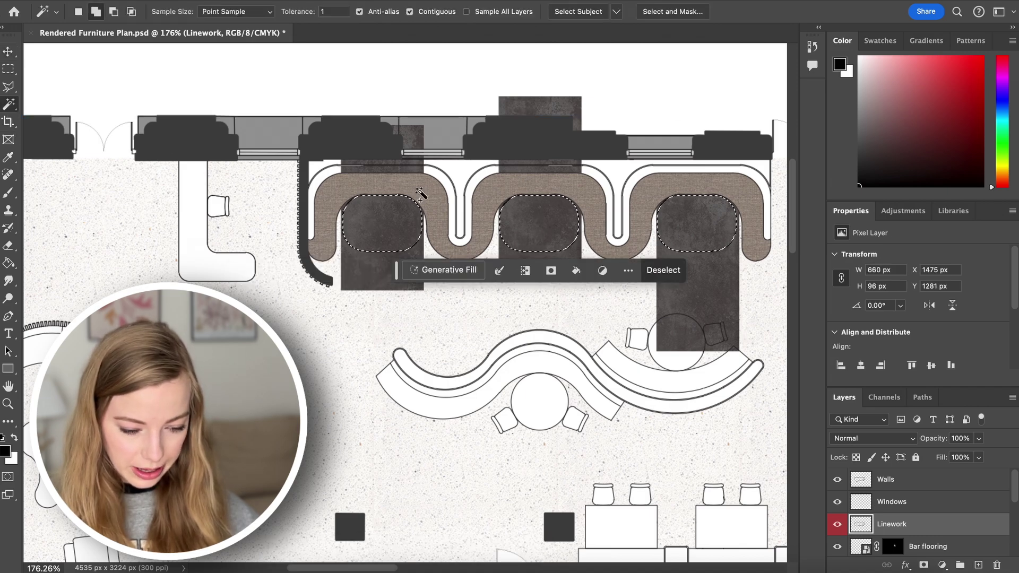
Add a layer mask from the table selection to the merged concrete texture layer.
{"action": "scroll", "coordinate": [411, 197], "scroll_direction": "up", "scroll_amount": 3}
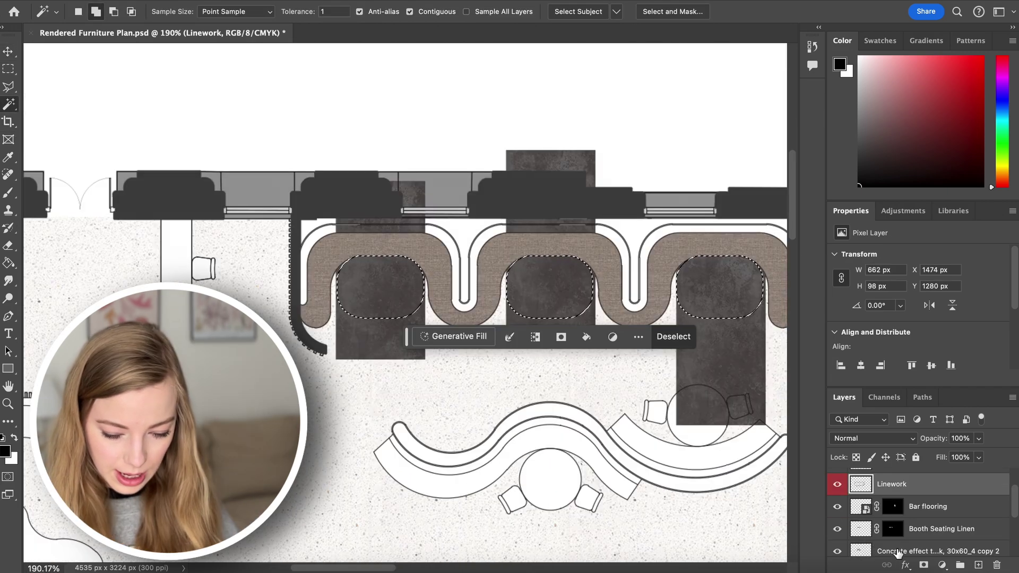
{"action": "left_click", "coordinate": [897, 552]}
{"action": "left_click", "coordinate": [923, 565]}
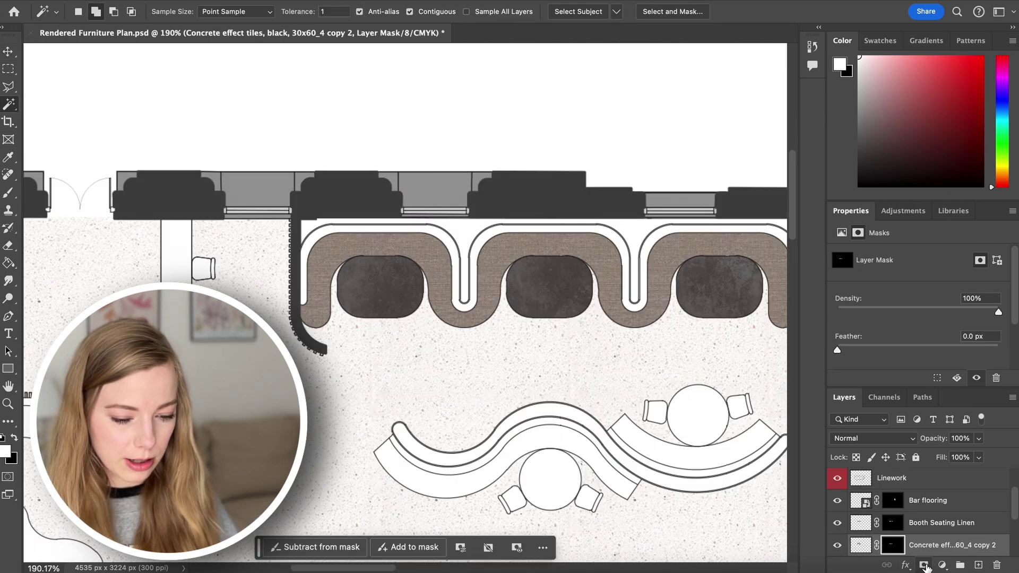
Move the Booth Seating Linen and Tables layers above the Linework layer.
{"action": "left_click_drag", "start_coordinate": [917, 516], "coordinate": [917, 490]}
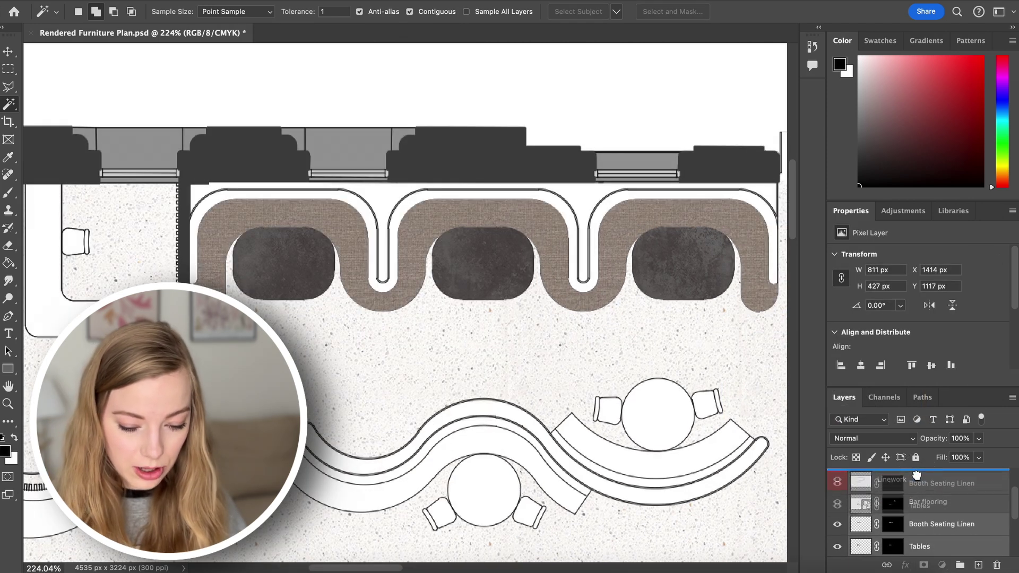
{"action": "scroll", "coordinate": [519, 452], "scroll_direction": "down", "scroll_amount": 1}
{"action": "scroll", "coordinate": [519, 453], "scroll_direction": "down", "scroll_amount": 2}
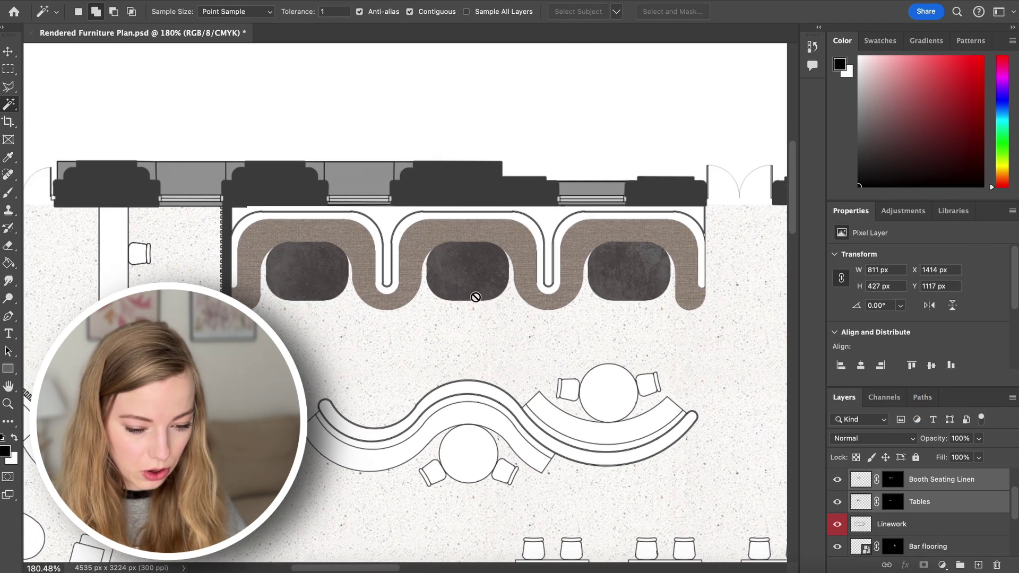
Add a Drop Shadow effect to the Tables layer.
{"action": "key", "text": "v"}
{"action": "left_click", "coordinate": [858, 504]}
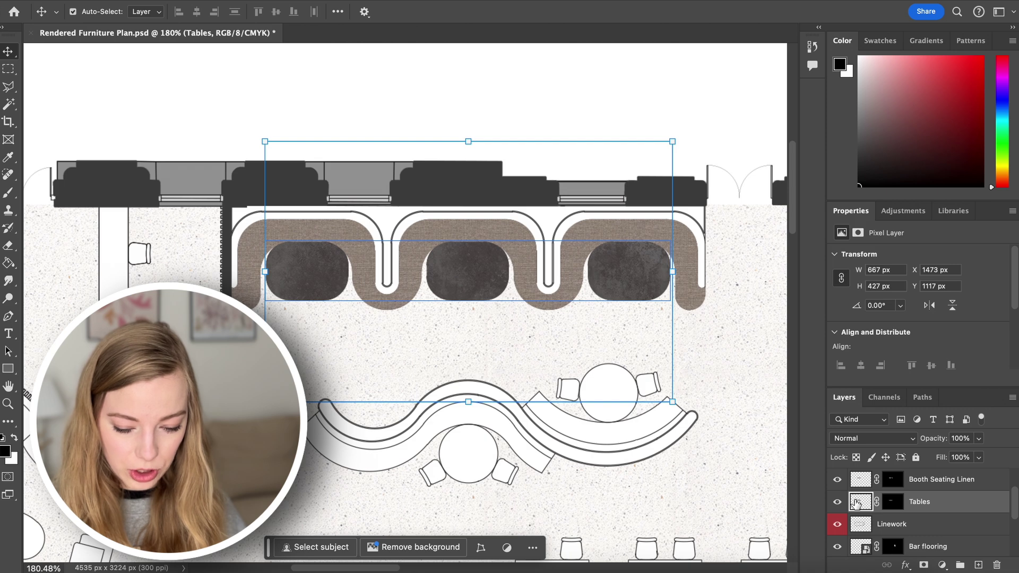
{"action": "left_click", "coordinate": [907, 565]}
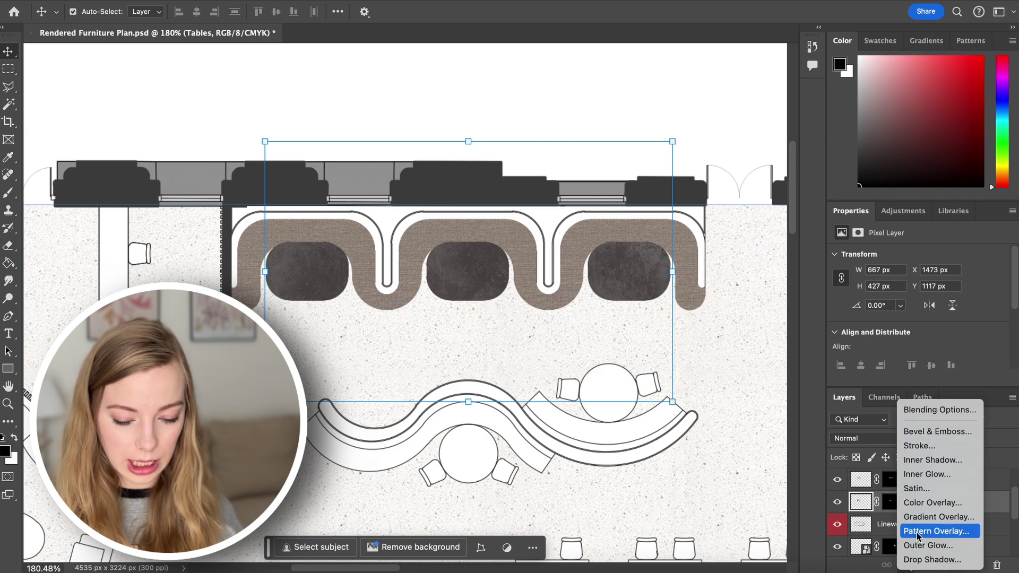
{"action": "left_click", "coordinate": [939, 559]}
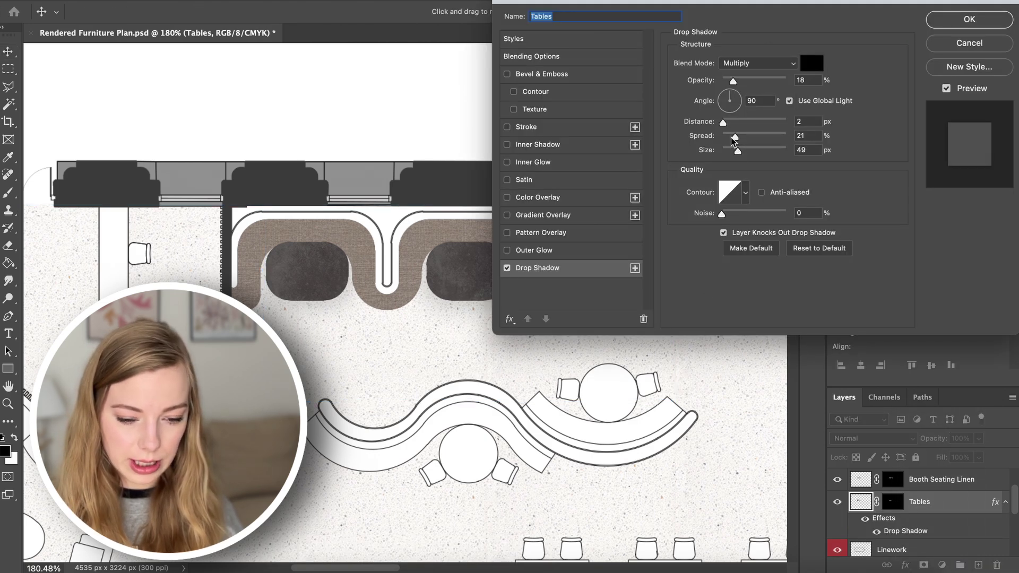
Set the Tables drop shadow to 50% opacity, 105° angle, 5 px distance and 16 px size.
{"action": "left_click_drag", "start_coordinate": [738, 152], "coordinate": [729, 154]}
{"action": "left_click_drag", "start_coordinate": [739, 79], "coordinate": [833, 81]}
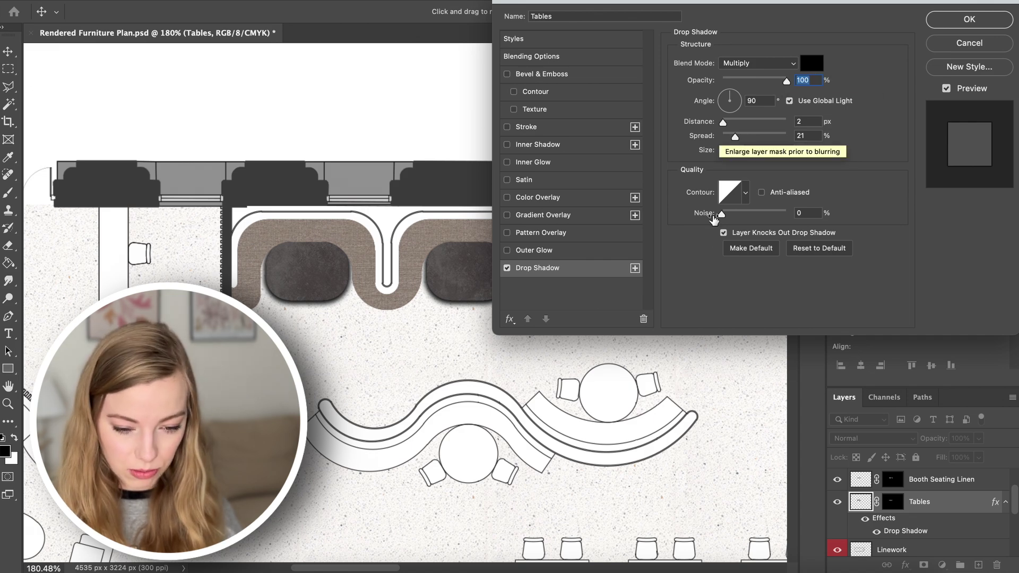
{"action": "left_click_drag", "start_coordinate": [729, 151], "coordinate": [731, 151]}
{"action": "left_click_drag", "start_coordinate": [723, 122], "coordinate": [725, 123]}
{"action": "left_click", "coordinate": [727, 93]}
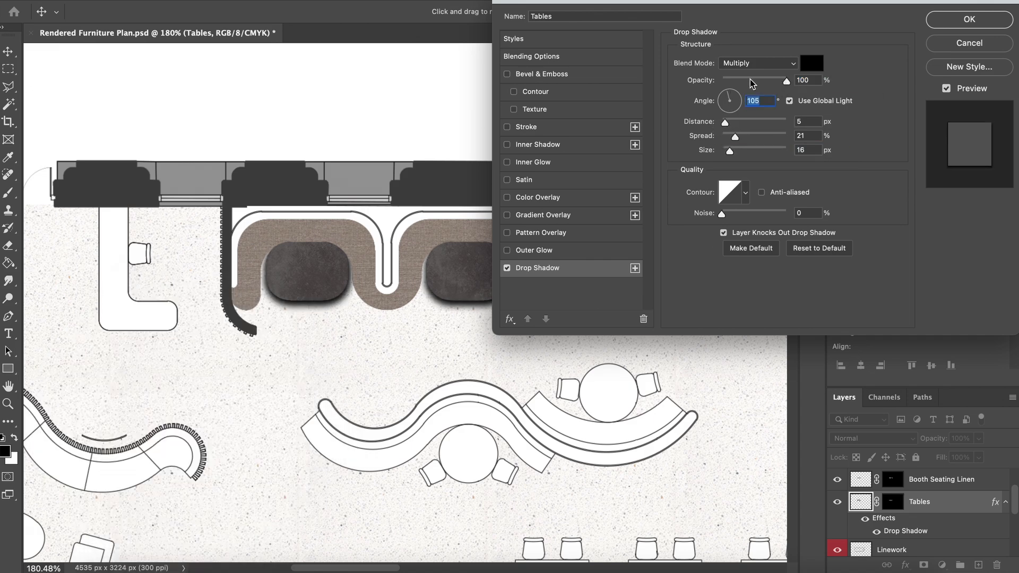
{"action": "left_click", "coordinate": [747, 80]}
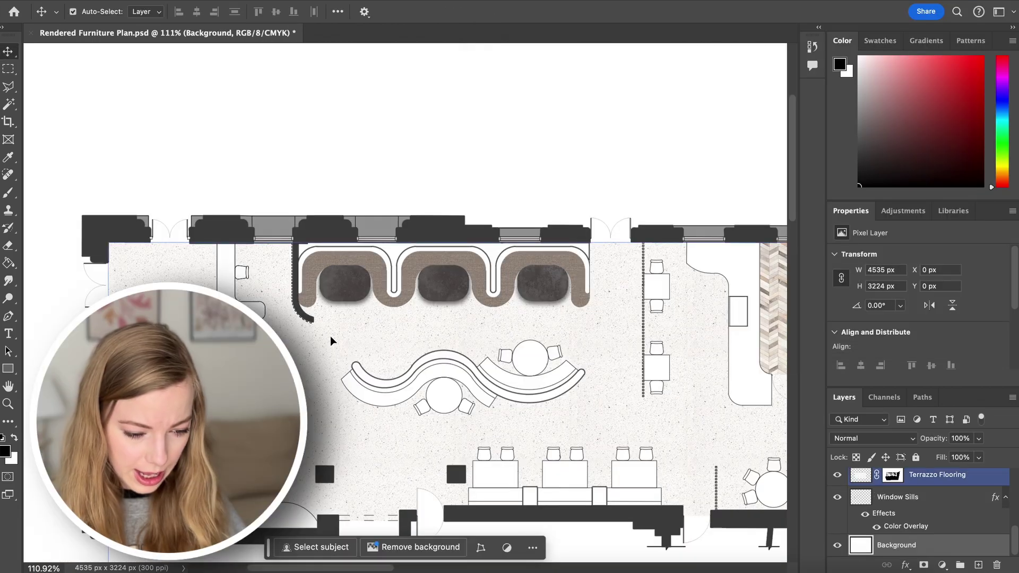
Add a drop shadow to the Booth Seating Linen layer with 50% opacity, 5 px distance, 21% spread and 16 px size.
{"action": "left_click", "coordinate": [902, 504]}
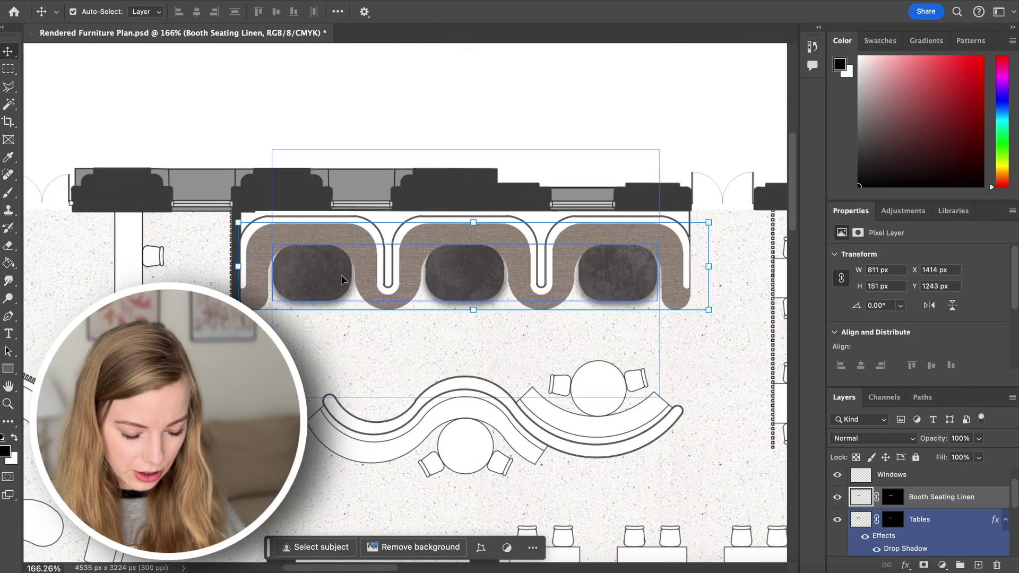
{"action": "scroll", "coordinate": [342, 274], "scroll_direction": "up", "scroll_amount": 2}
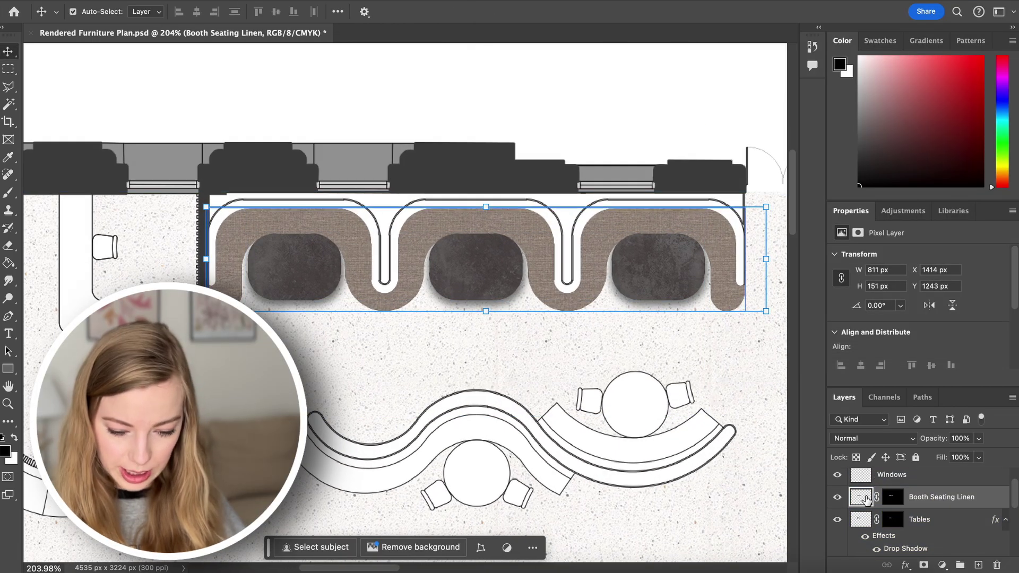
{"action": "left_click", "coordinate": [905, 565]}
{"action": "left_click", "coordinate": [923, 553]}
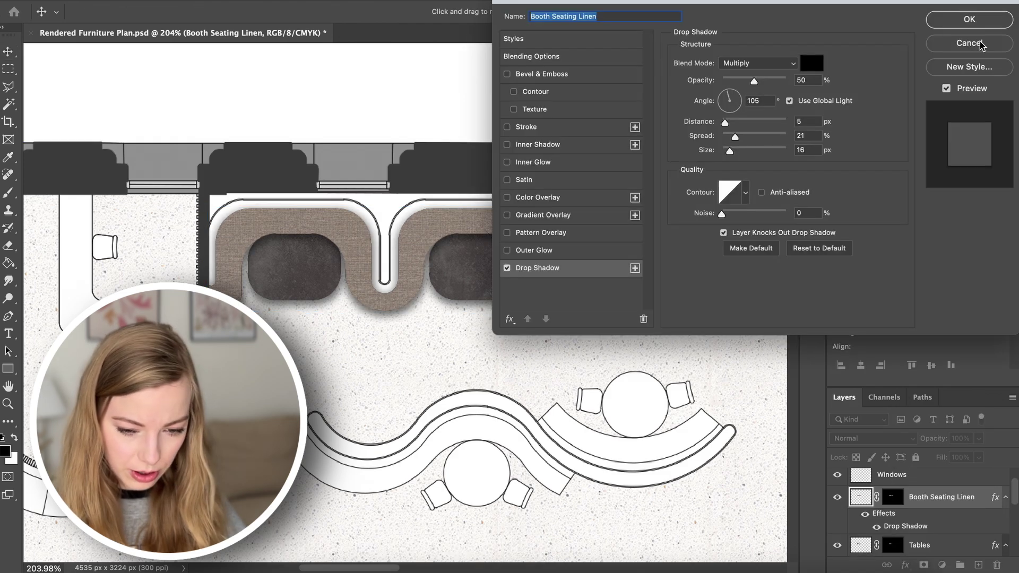
{"action": "left_click", "coordinate": [968, 20]}
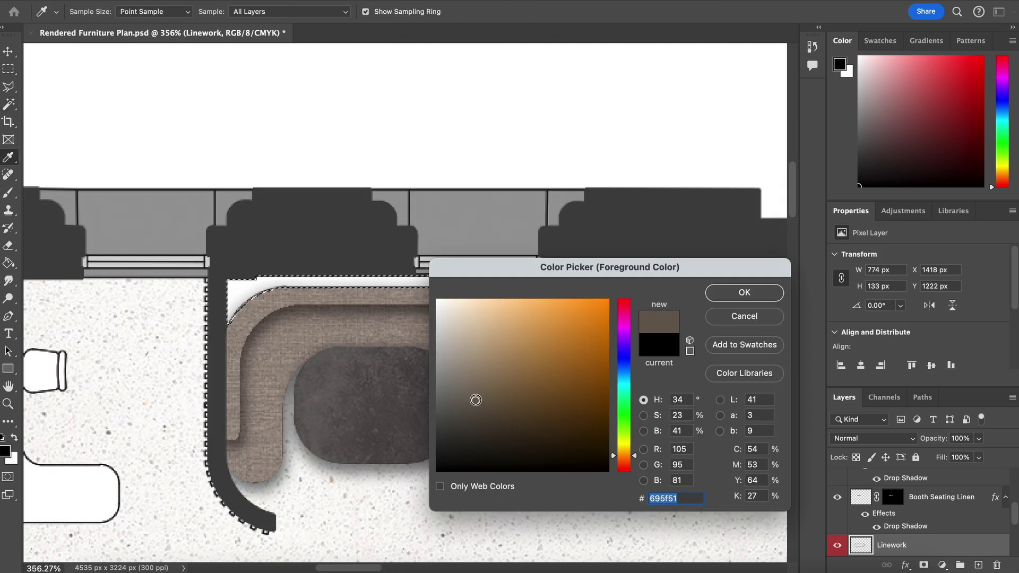
Set the foreground color to brown 695f51 and activate the Paint Bucket for the area behind the booths.
{"action": "left_click", "coordinate": [741, 295]}
{"action": "key", "text": "g"}
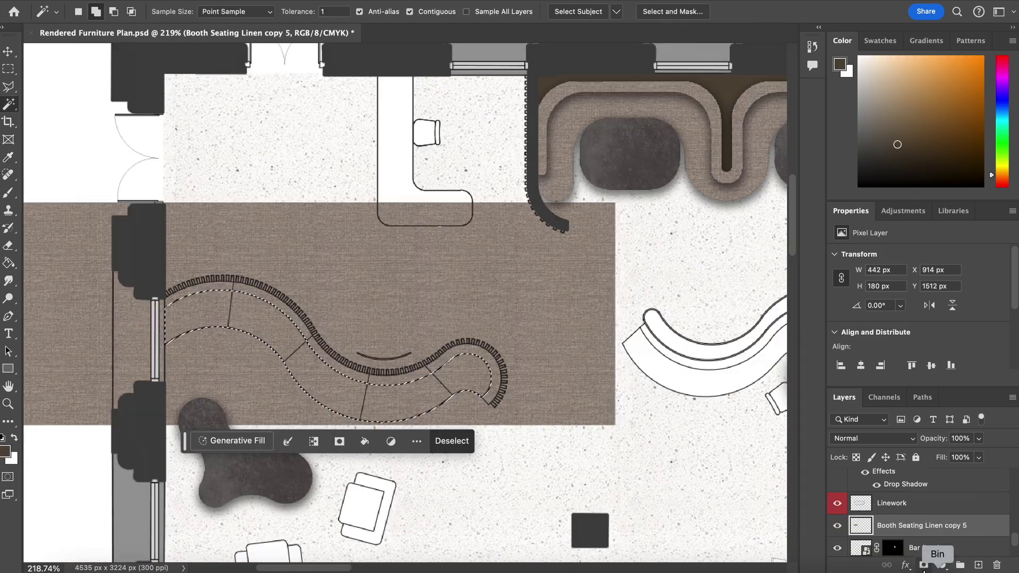
Mask the two Booth Seating Linen copies to the curved sofa and move both layers above the Linework layer.
{"action": "left_click", "coordinate": [923, 564]}
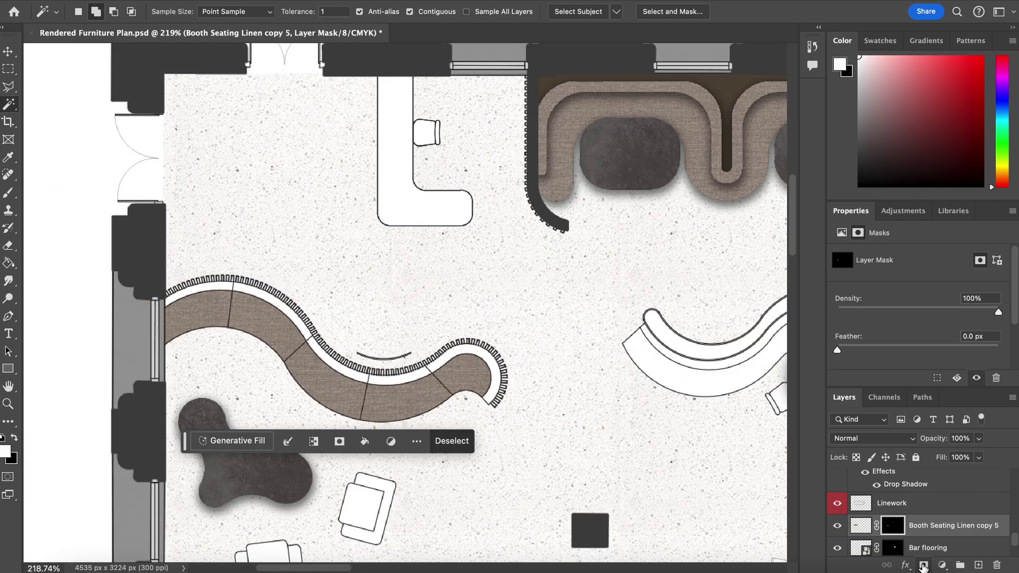
{"action": "left_click", "coordinate": [923, 565]}
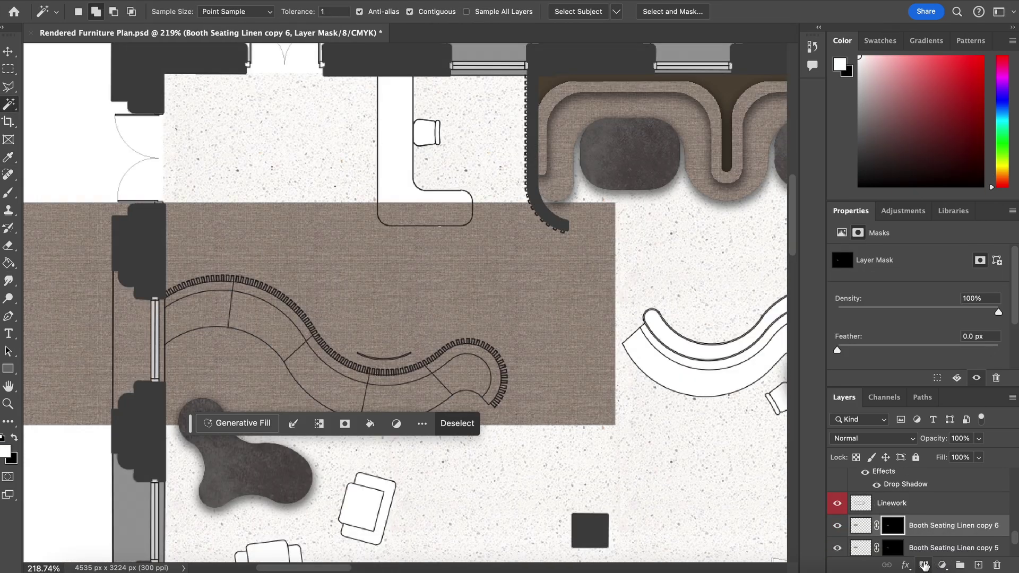
{"action": "left_click", "coordinate": [923, 541], "text": "shift"}
{"action": "left_click", "coordinate": [926, 525]}
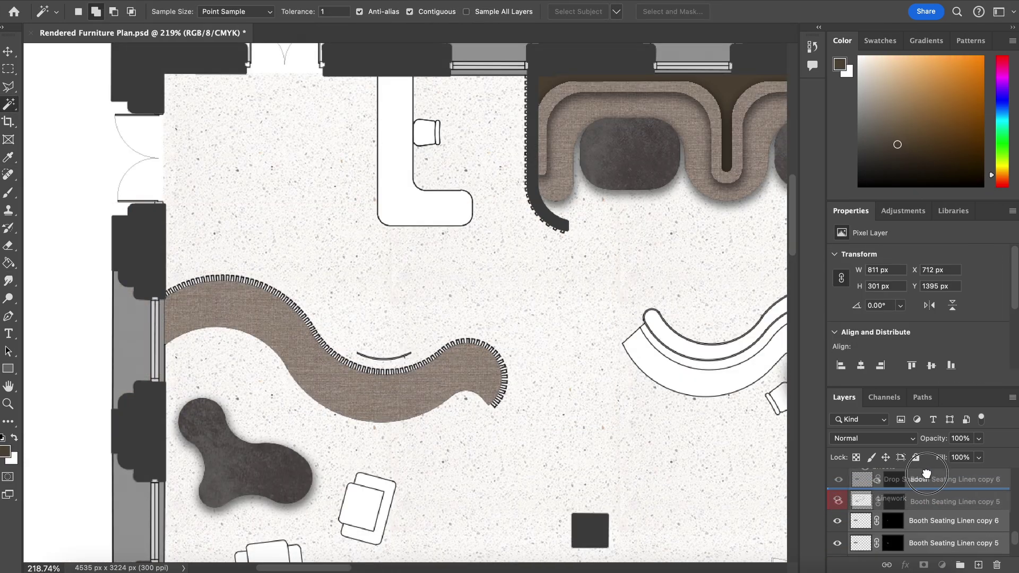
Apply a drop shadow to the Booth Seating Linen copy 6 layer covering the curved sofa's backrest.
{"action": "right_click", "coordinate": [926, 525]}
{"action": "left_click", "coordinate": [904, 508]}
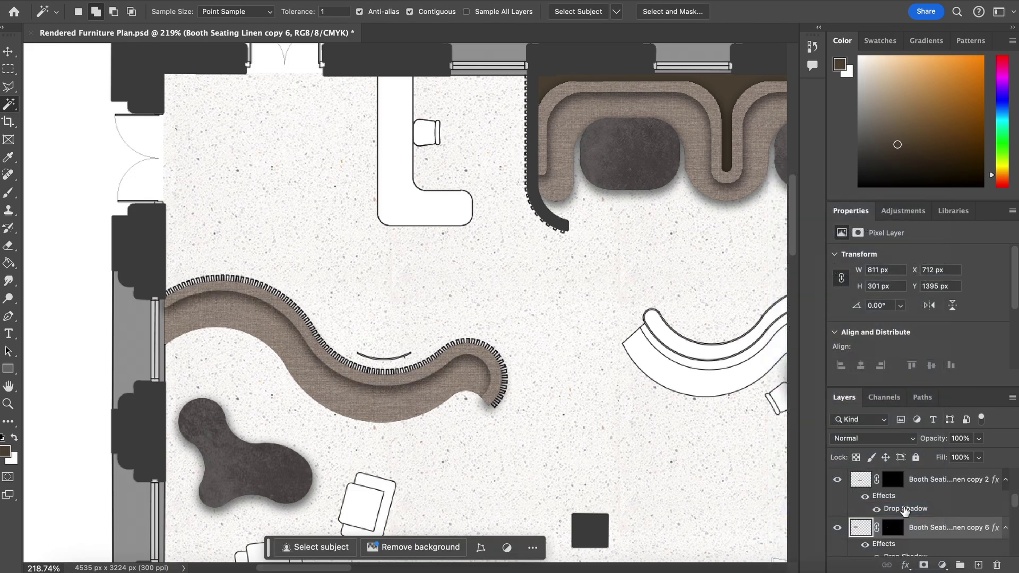
{"action": "left_click", "coordinate": [827, 509]}
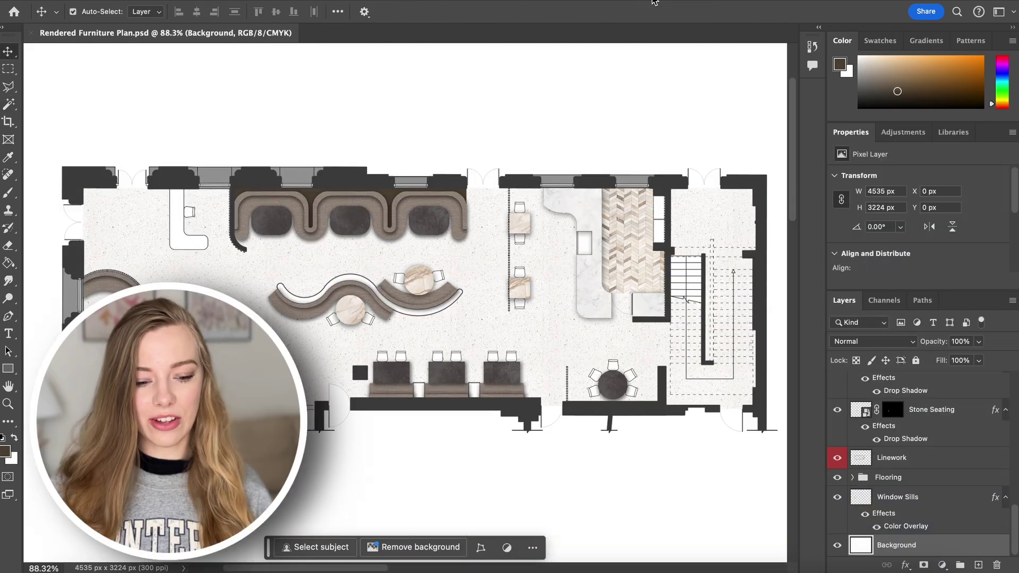
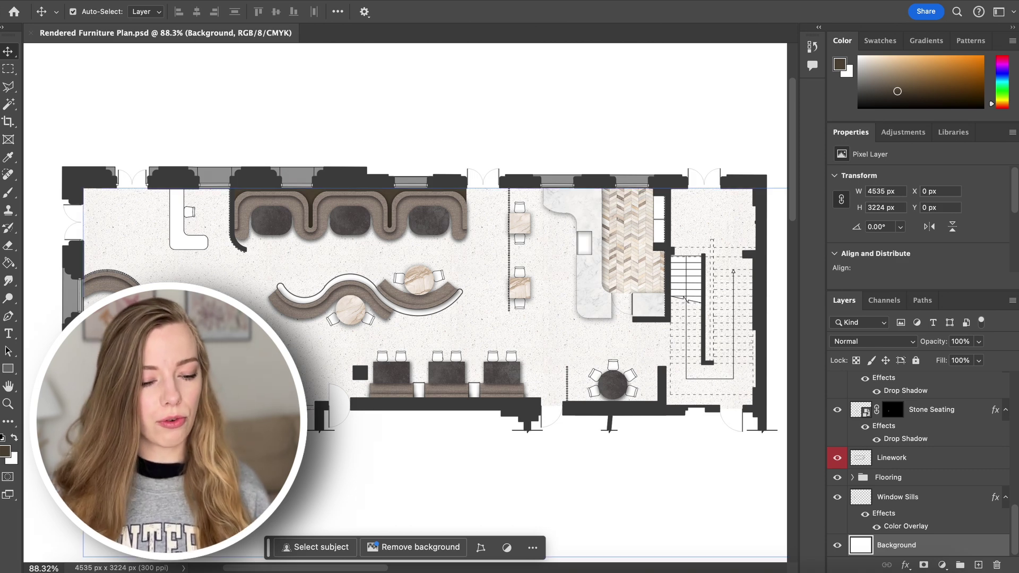
{"action": "left_click", "coordinate": [165, 180]}
{"action": "scroll", "coordinate": [166, 179], "scroll_direction": "up", "scroll_amount": 5}
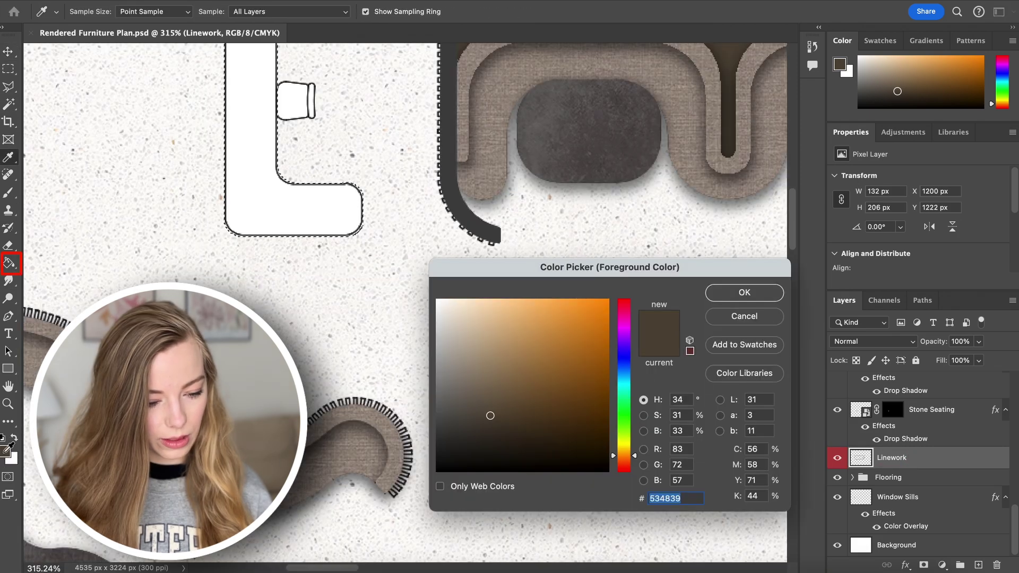
{"action": "left_click", "coordinate": [628, 403]}
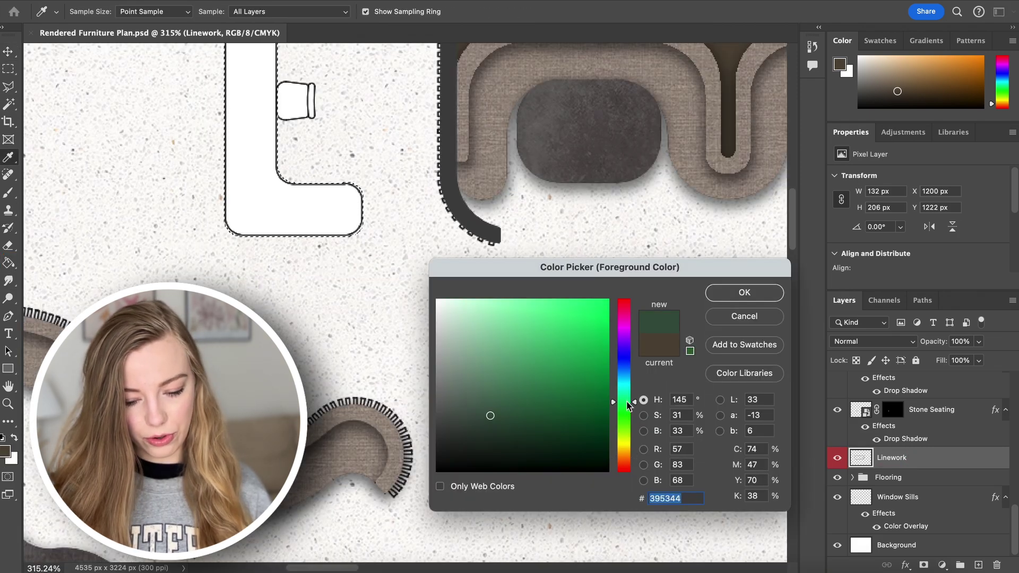
{"action": "left_click", "coordinate": [591, 314]}
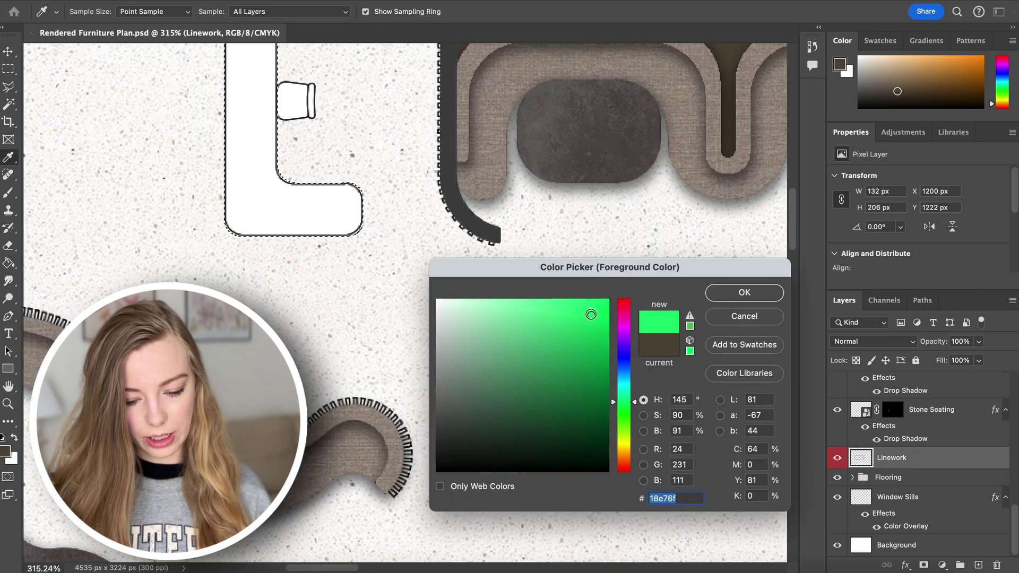
{"action": "left_click", "coordinate": [586, 362]}
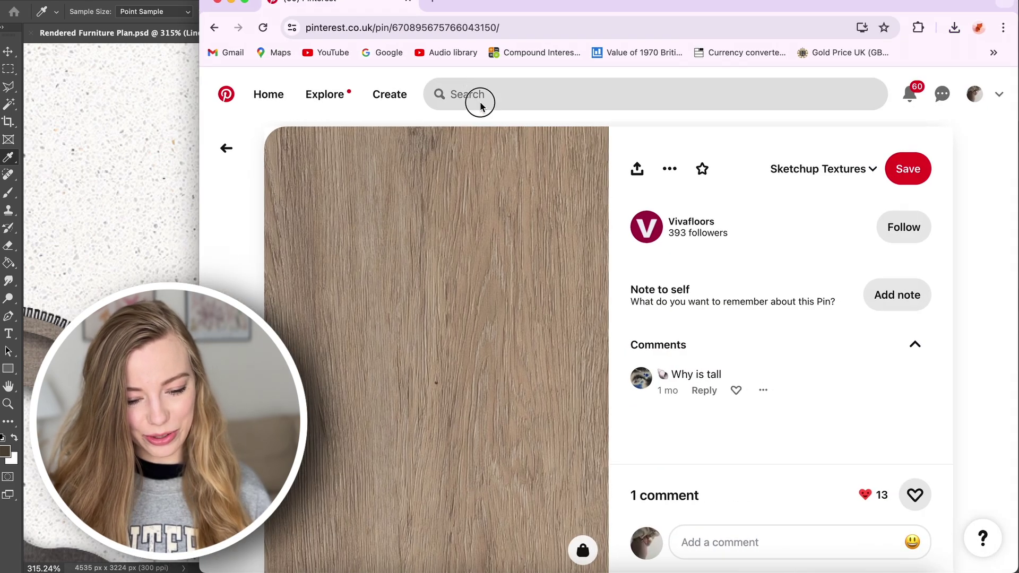
Switch to the Pinterest browser window, search for "forest green colour swatch" and open the Colour Swatch in Sage result.
{"action": "left_click", "coordinate": [479, 95]}
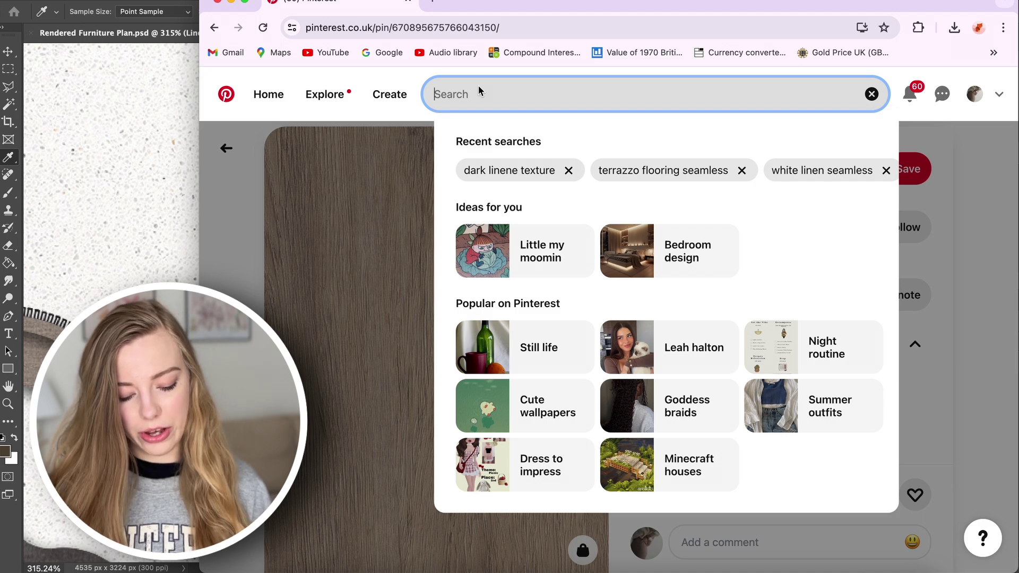
{"action": "type", "text": "forest "}
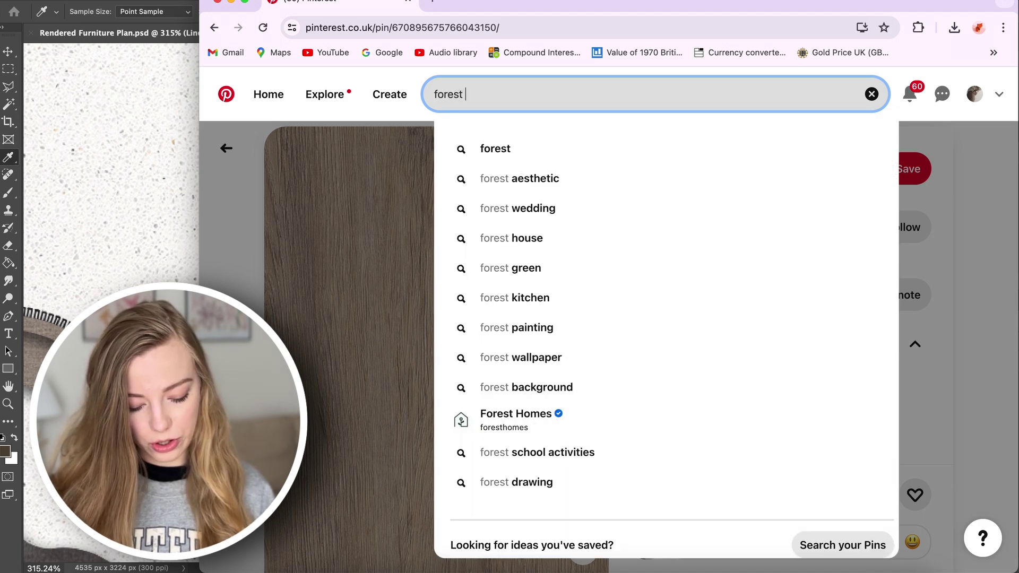
{"action": "type", "text": "green colour swatch"}
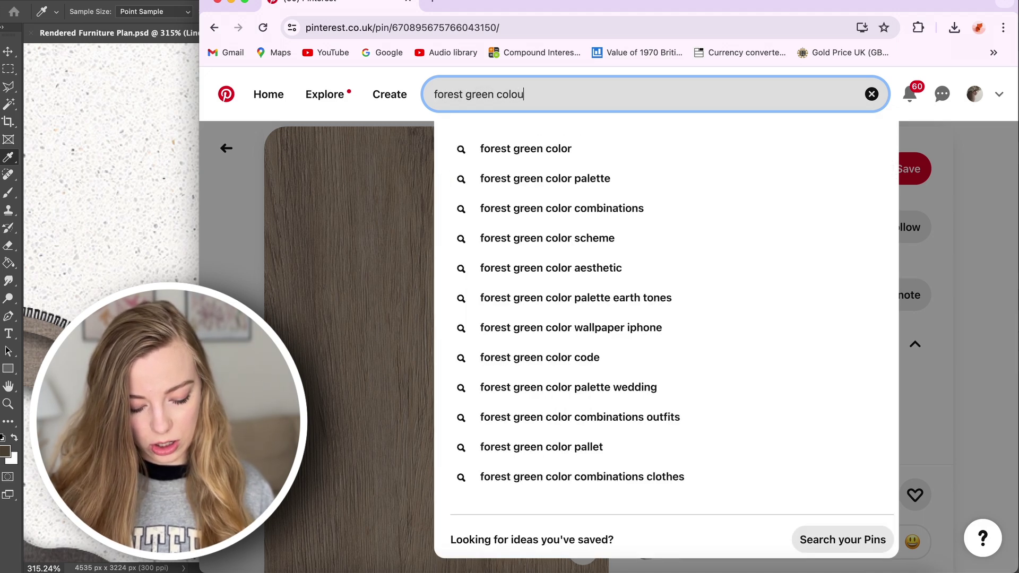
{"action": "key", "text": "Return"}
{"action": "left_click", "coordinate": [614, 280]}
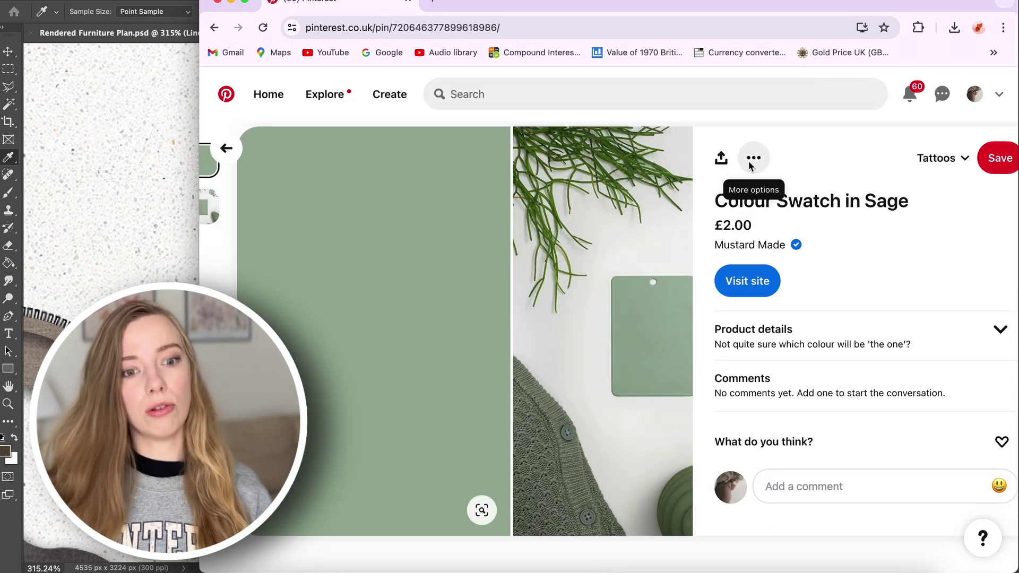
{"action": "left_click", "coordinate": [237, 2]}
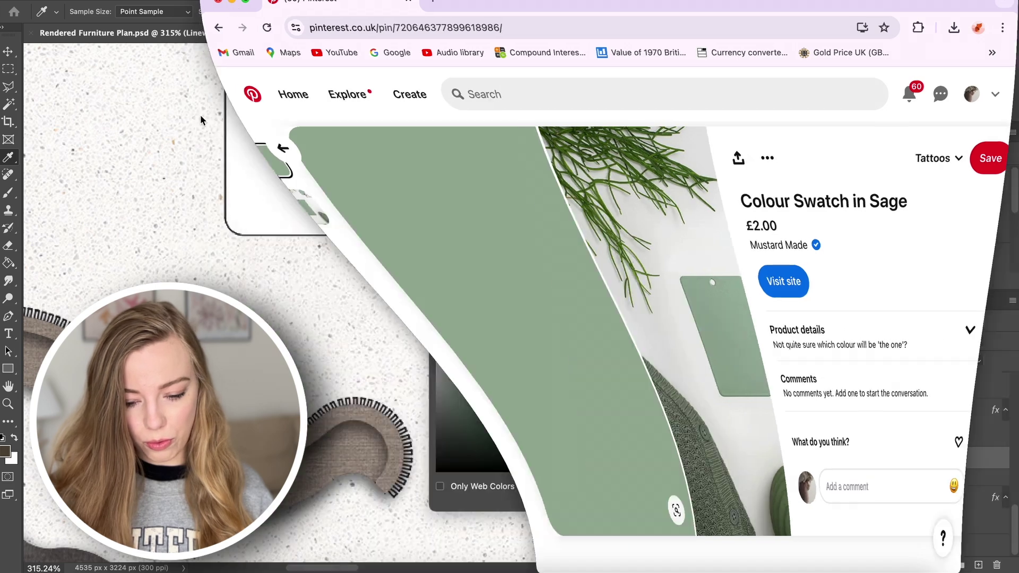
Place the green_ swatch image above the Linework layer and sample its green as the foreground color with the Eyedropper.
{"action": "left_click", "coordinate": [290, 132]}
{"action": "left_click_drag", "start_coordinate": [272, 133], "coordinate": [87, 146]}
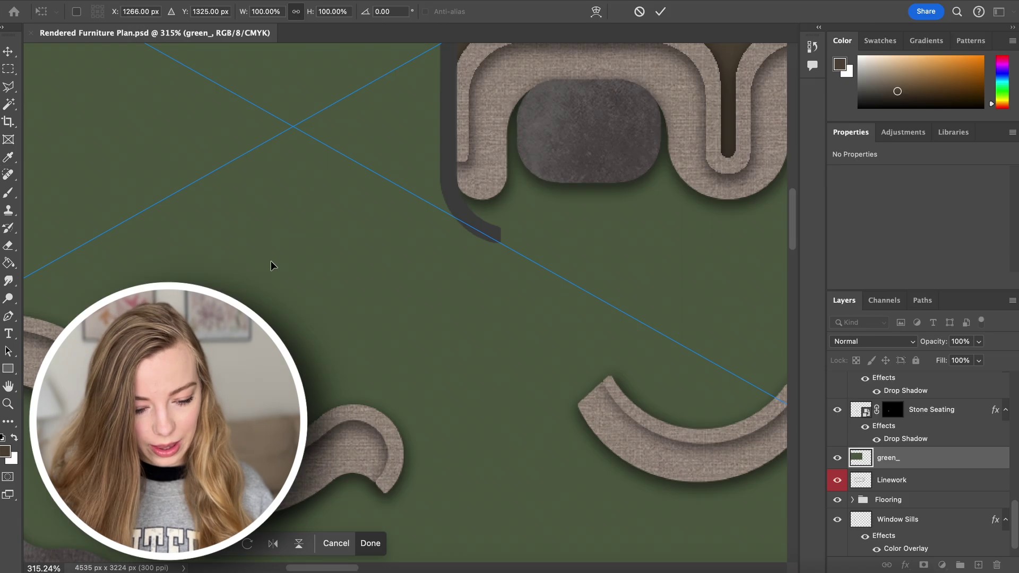
{"action": "scroll", "coordinate": [409, 171], "scroll_direction": "down", "scroll_amount": 5}
{"action": "scroll", "coordinate": [409, 170], "scroll_direction": "down", "scroll_amount": 3}
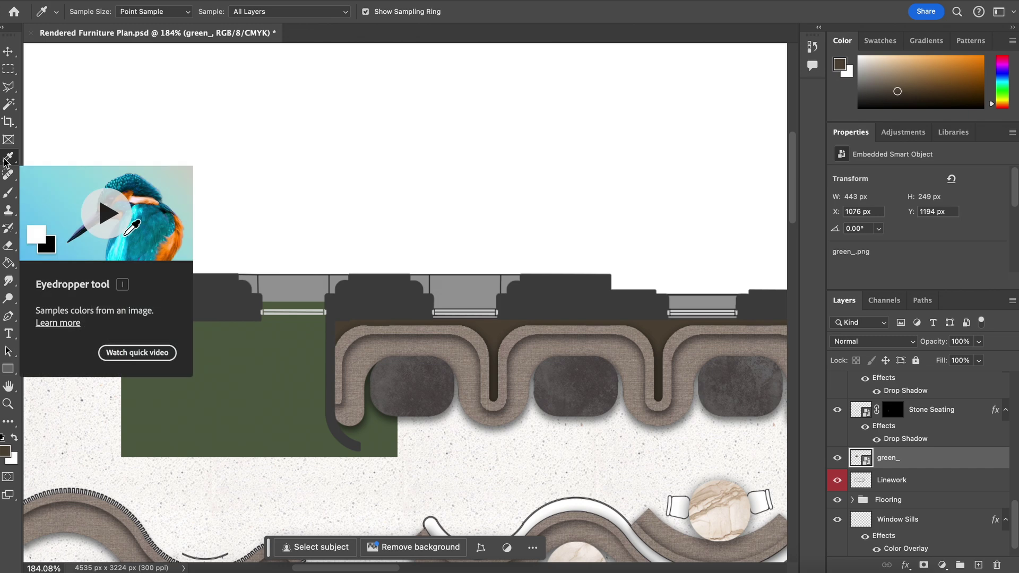
{"action": "left_click", "coordinate": [7, 159]}
{"action": "right_click", "coordinate": [6, 159]}
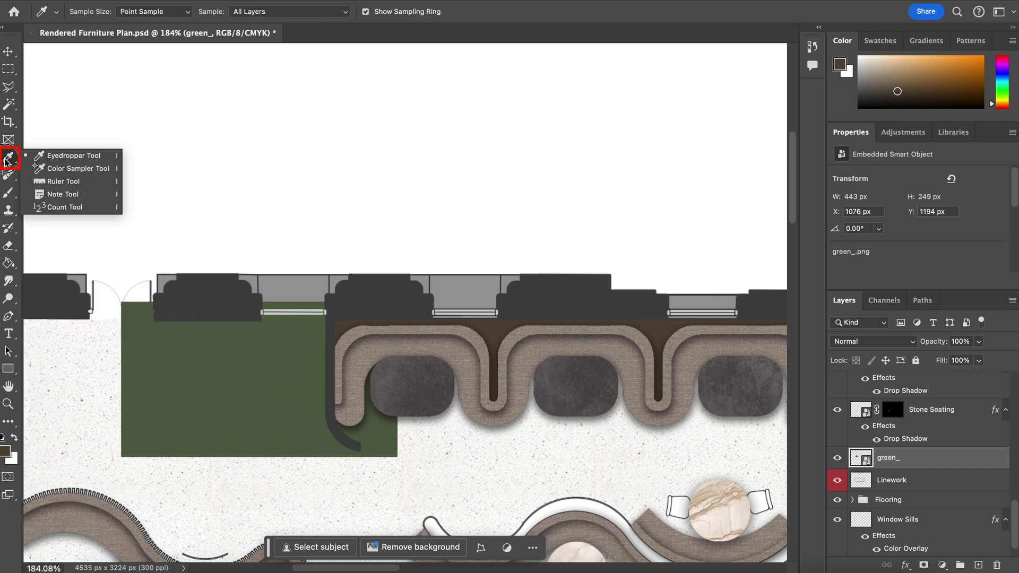
{"action": "left_click", "coordinate": [229, 414]}
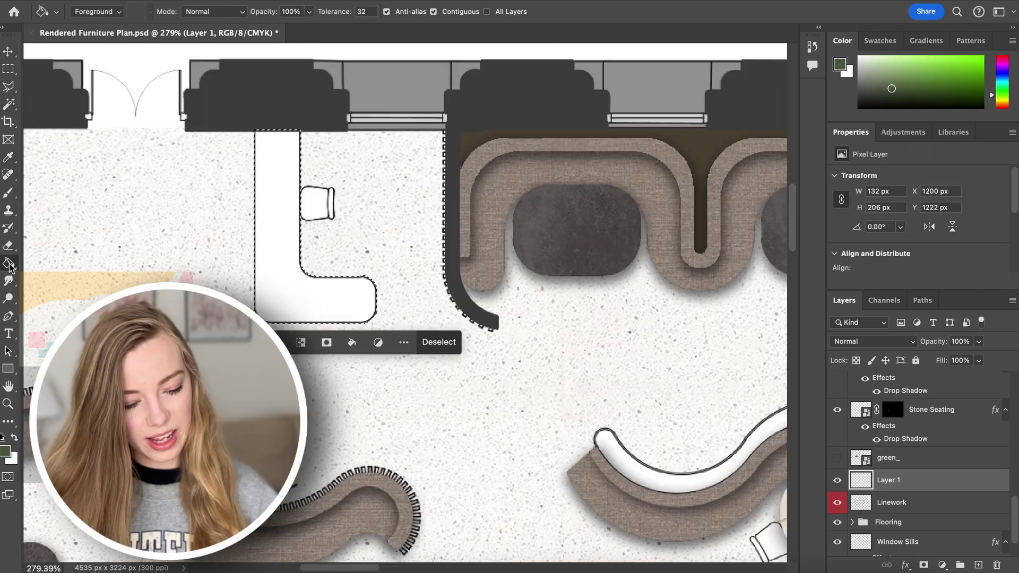
Try filling the selected L-shaped entrance desk on Layer 1 with the sampled green using the Paint Bucket.
{"action": "right_click", "coordinate": [9, 264]}
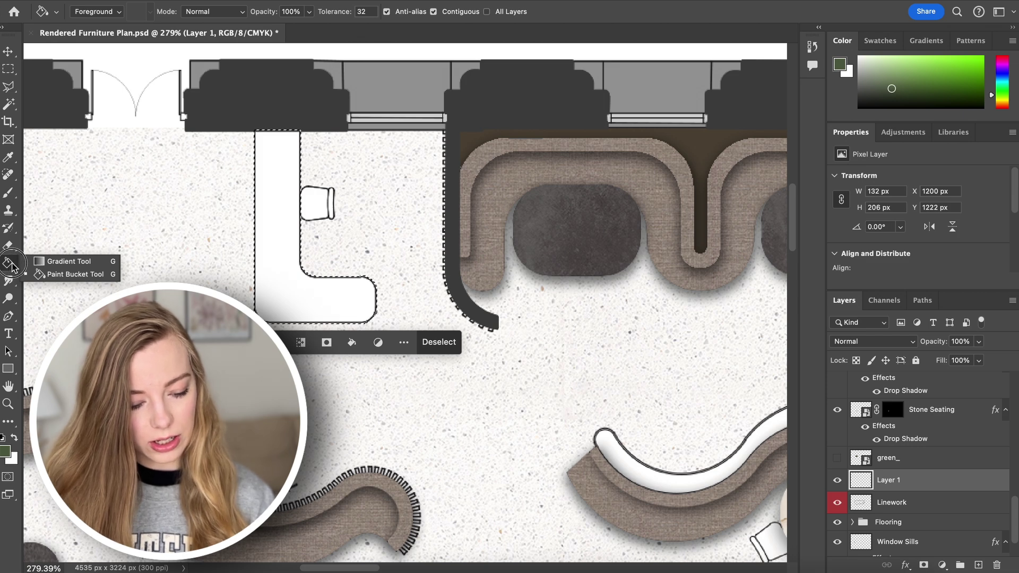
{"action": "left_click", "coordinate": [75, 274]}
{"action": "left_click", "coordinate": [288, 284]}
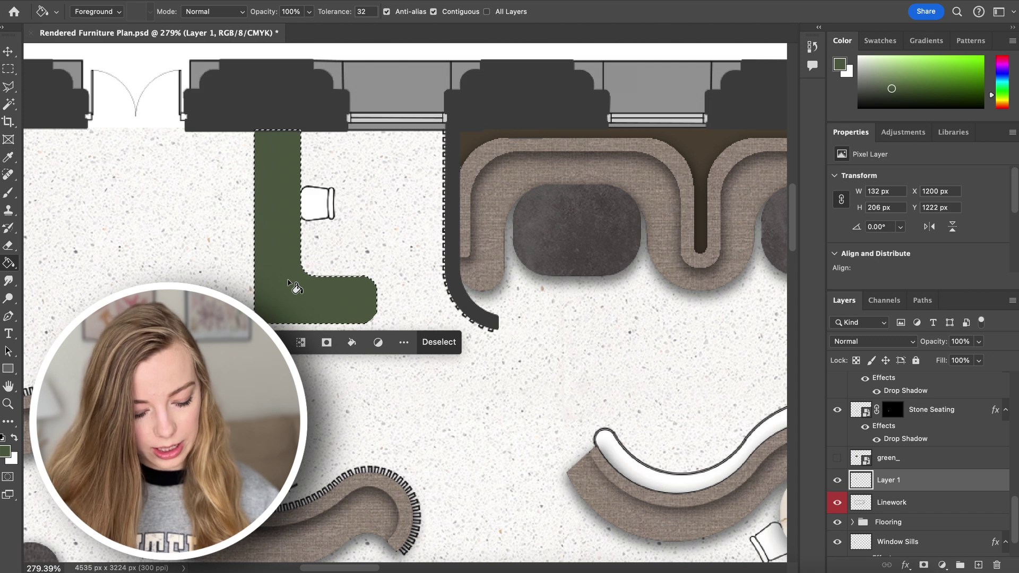
{"action": "key", "text": "ctrl+z"}
Choose a lighter, muted green as the foreground color and fill the selected L-shaped entrance desk on Layer 1, then deselect.
{"action": "left_click", "coordinate": [6, 450]}
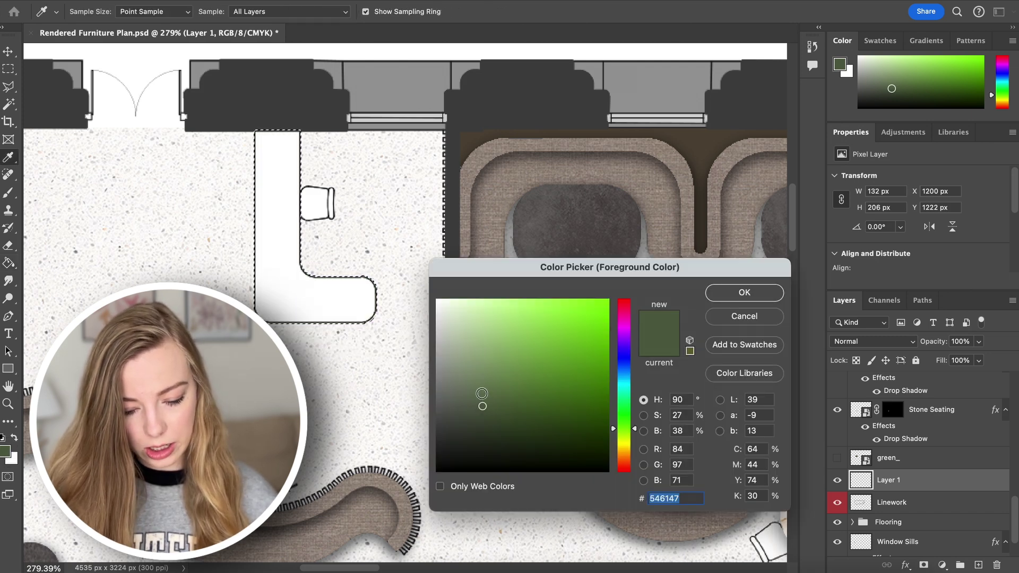
{"action": "left_click", "coordinate": [482, 393]}
{"action": "left_click", "coordinate": [480, 380]}
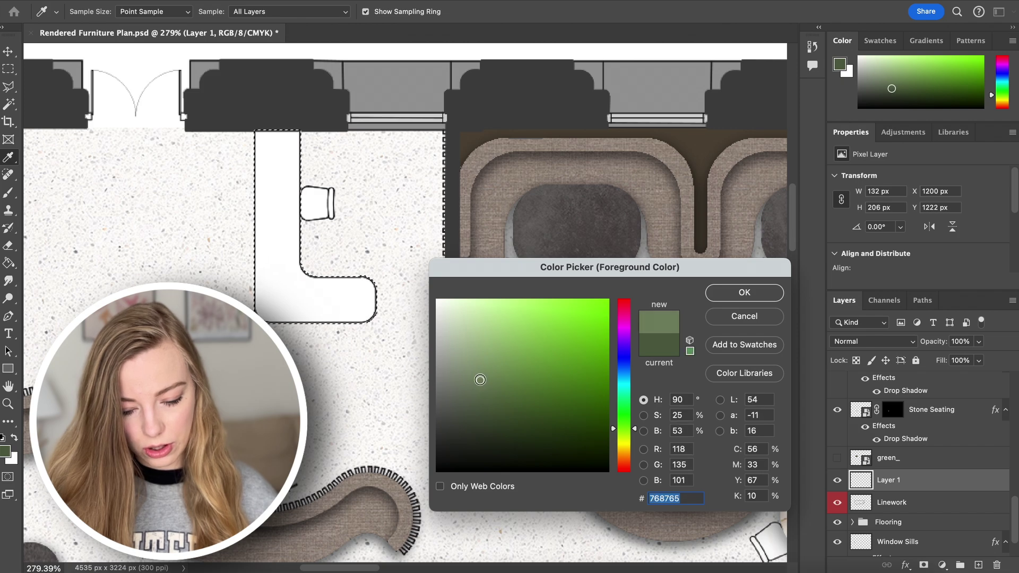
{"action": "left_click", "coordinate": [744, 293]}
{"action": "left_click", "coordinate": [277, 302]}
{"action": "key", "text": "ctrl+d"}
{"action": "scroll", "coordinate": [428, 245], "scroll_direction": "down", "scroll_amount": 5}
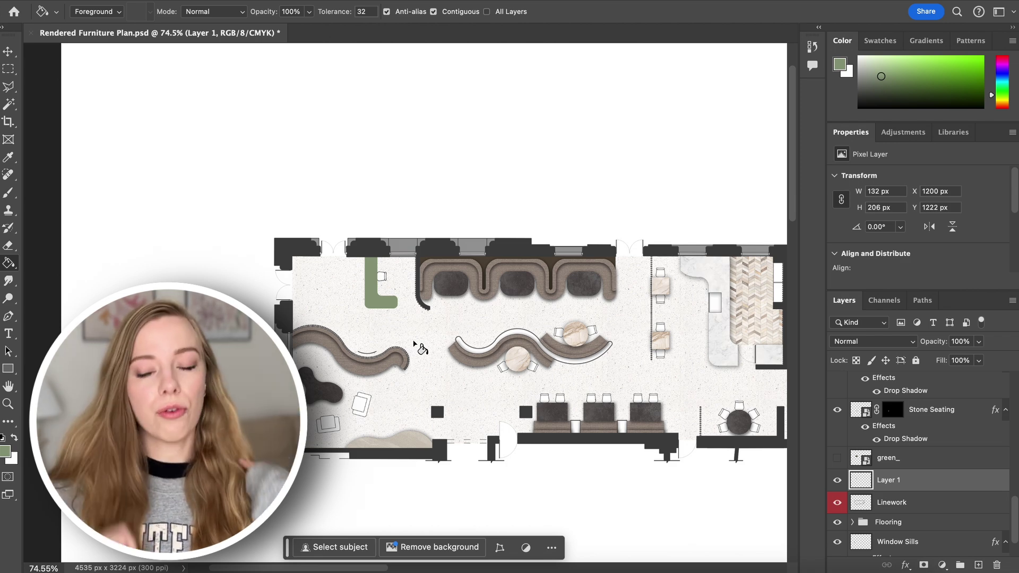
Try a brighter green for the foreground color.
{"action": "scroll", "coordinate": [412, 348], "scroll_direction": "up", "scroll_amount": 4}
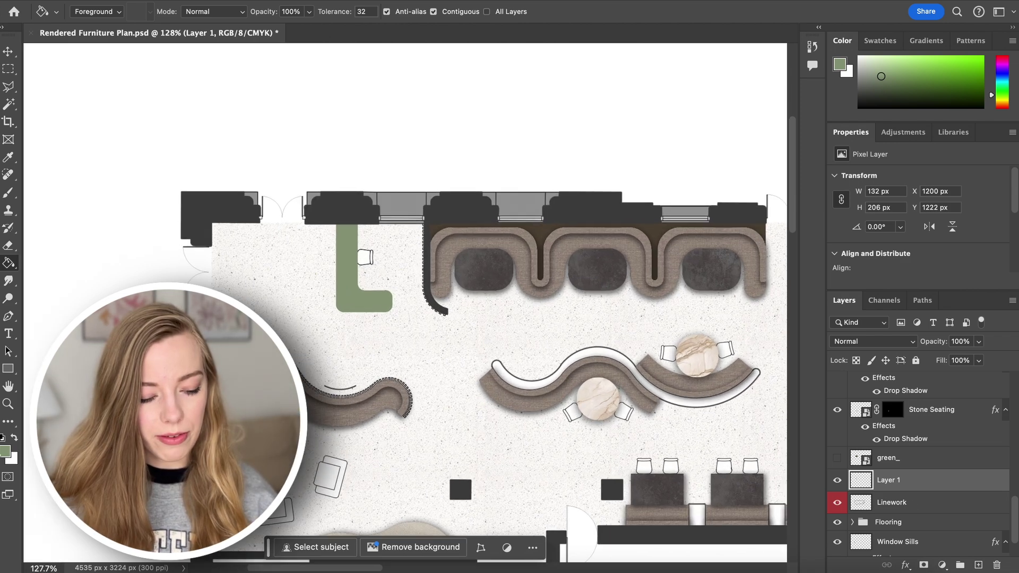
{"action": "left_click", "coordinate": [5, 452]}
{"action": "mouse_move", "coordinate": [504, 350]}
{"action": "left_mouse_down"}
{"action": "mouse_move", "coordinate": [564, 309]}
{"action": "mouse_move", "coordinate": [571, 357]}
{"action": "mouse_move", "coordinate": [545, 367]}
{"action": "mouse_move", "coordinate": [523, 357]}
{"action": "mouse_move", "coordinate": [517, 320]}
{"action": "left_mouse_up"}
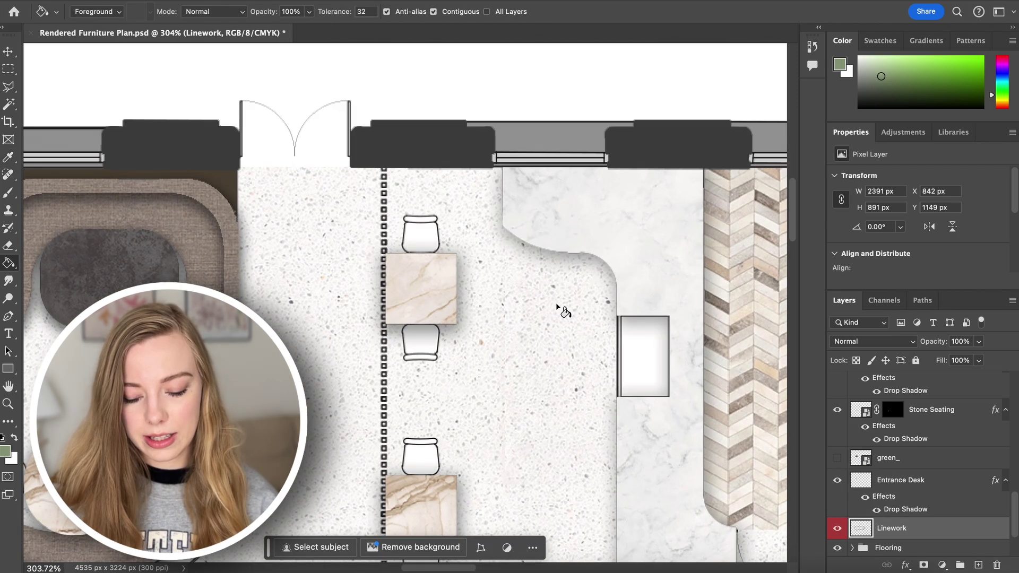
Select the two white cabinet rectangles beside the herringbone floor with the Magic Wand and fill them green on a new Fridge layer.
{"action": "scroll", "coordinate": [564, 311], "scroll_direction": "right", "scroll_amount": 10}
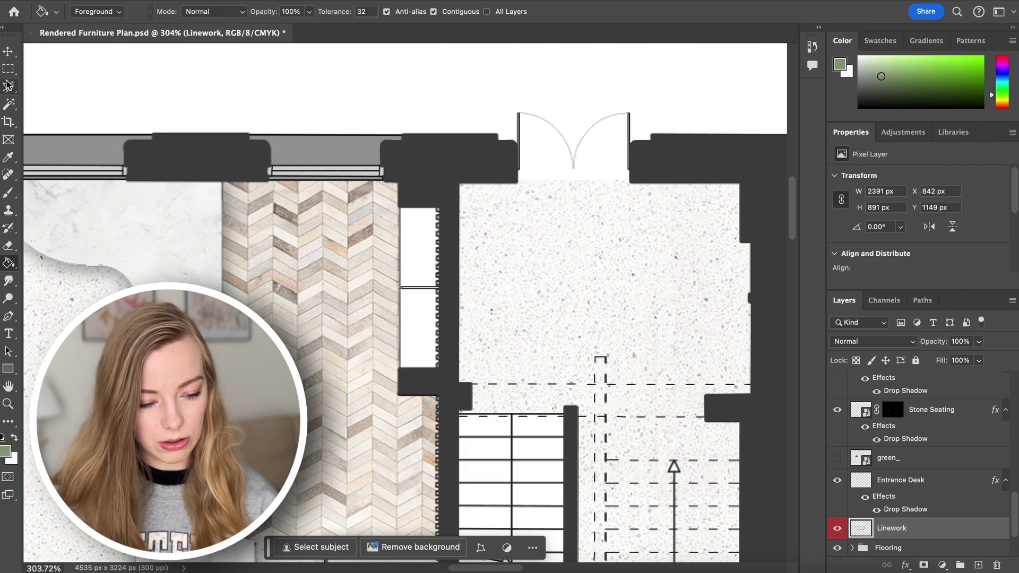
{"action": "left_click", "coordinate": [10, 104]}
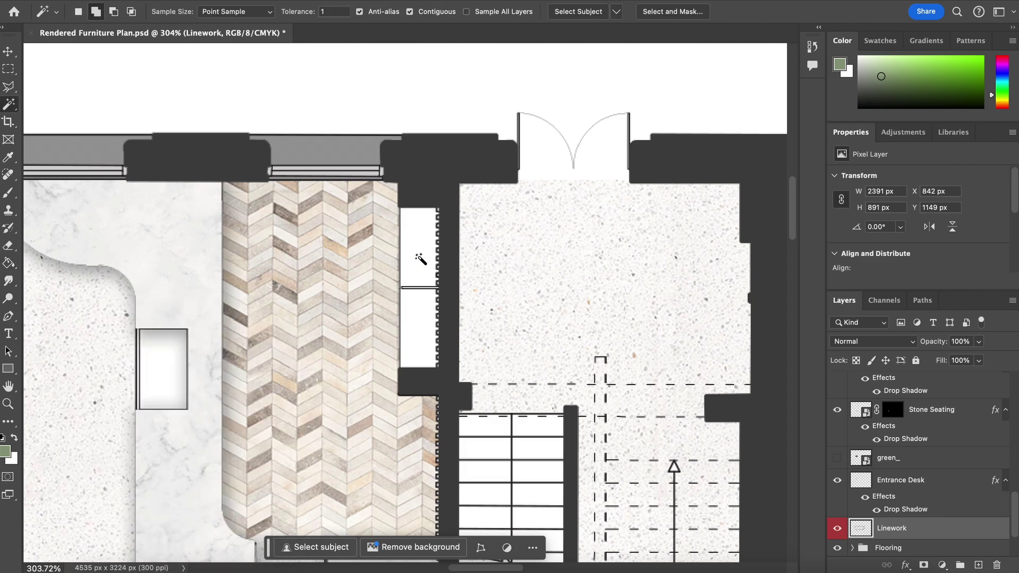
{"action": "left_click", "coordinate": [416, 256]}
{"action": "left_click", "coordinate": [420, 349]}
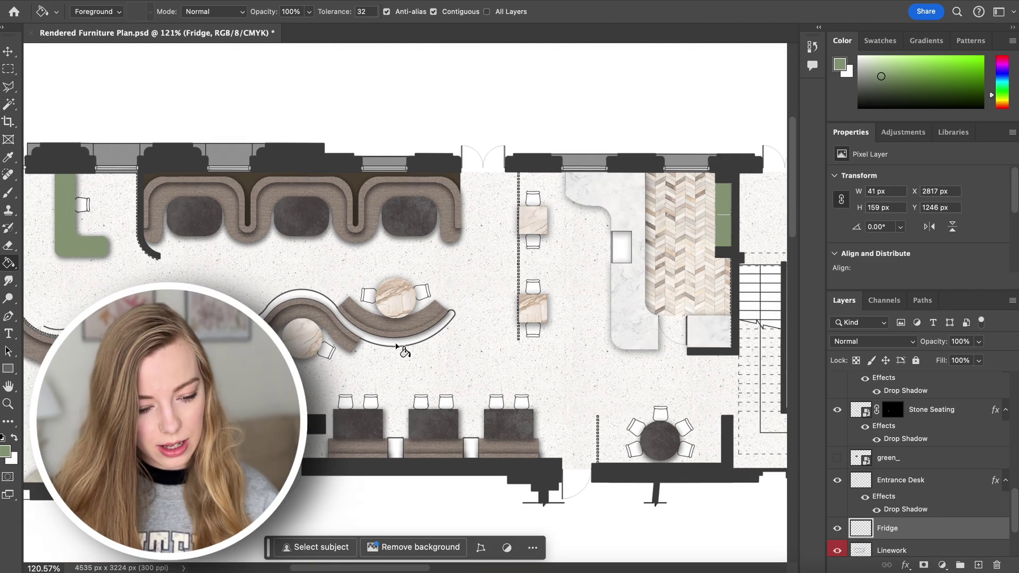
Place the wood texture _ (4).jpeg from the Downloads folder in Finder onto the floor plan.
{"action": "left_click", "coordinate": [9, 52]}
{"action": "scroll", "coordinate": [505, 330], "scroll_direction": "up", "scroll_amount": 5}
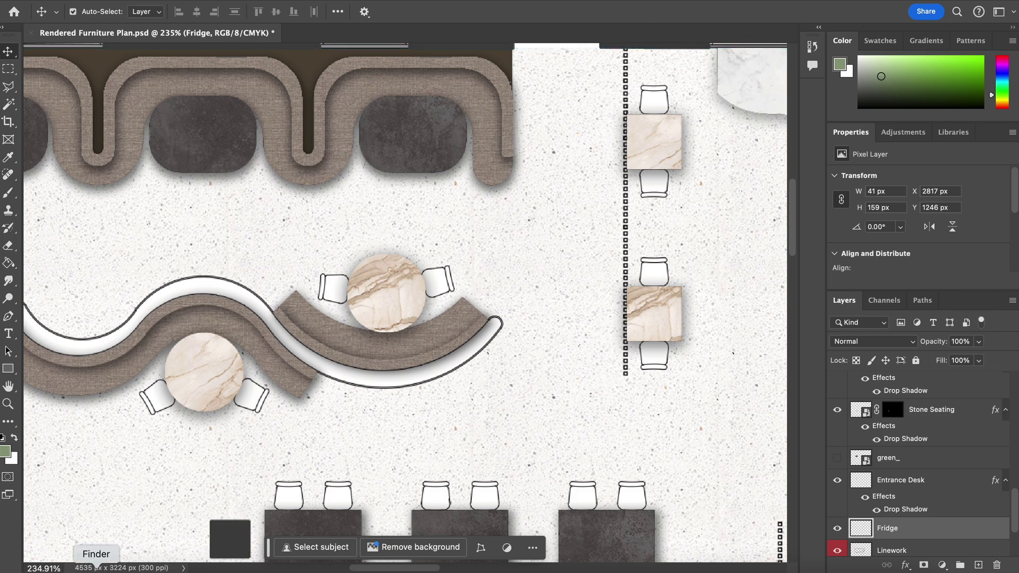
{"action": "left_click", "coordinate": [97, 566]}
{"action": "left_click", "coordinate": [171, 508]}
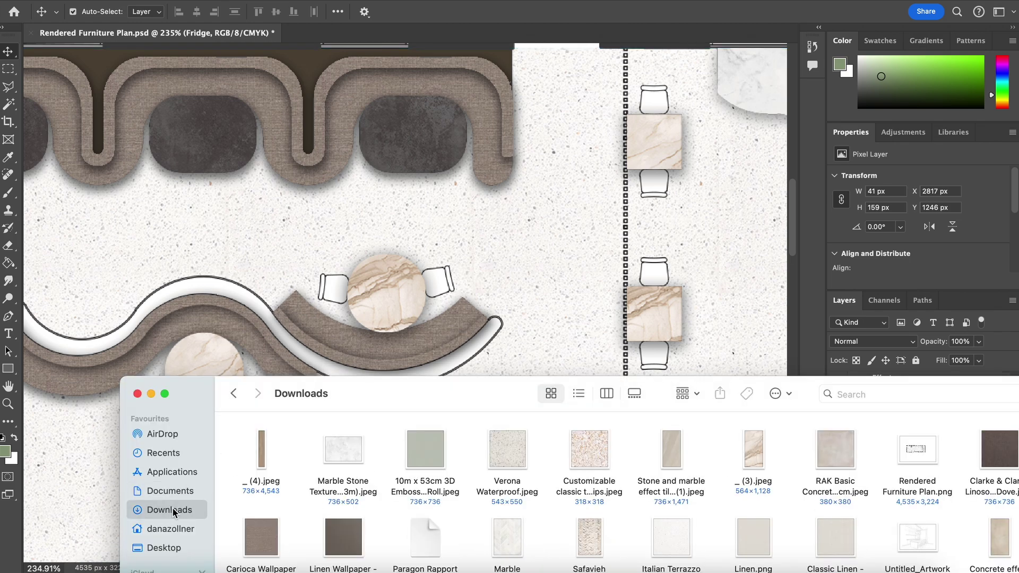
{"action": "left_click_drag", "start_coordinate": [256, 453], "coordinate": [350, 213]}
{"action": "key", "text": "Return"}
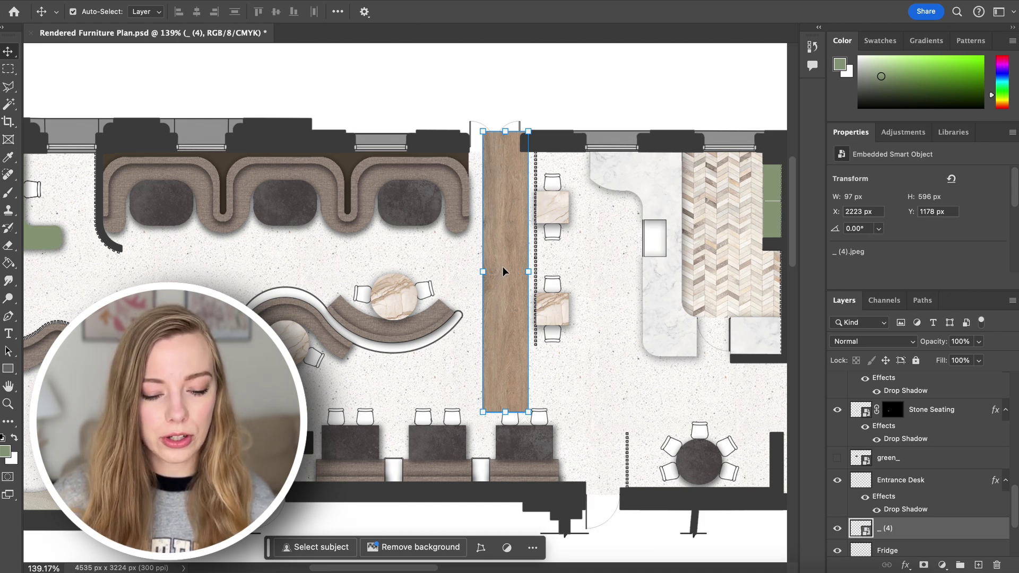
Move the wood texture over the batten screen beside the square tables and place its layer below Linework.
{"action": "left_click_drag", "start_coordinate": [502, 266], "coordinate": [525, 266]}
{"action": "left_click_drag", "start_coordinate": [902, 462], "coordinate": [902, 519]}
{"action": "left_click", "coordinate": [528, 348]}
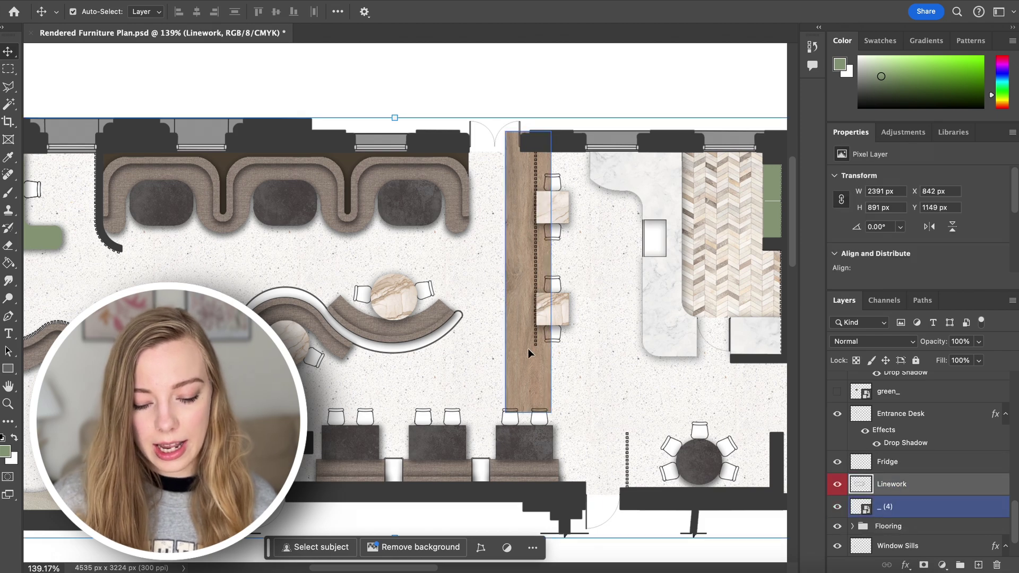
Select the two lowest batten squares of the screen on the Linework layer with the Rectangular Marquee tool.
{"action": "scroll", "coordinate": [527, 348], "scroll_direction": "up", "scroll_amount": 5}
{"action": "scroll", "coordinate": [696, 398], "scroll_direction": "up", "scroll_amount": 3}
{"action": "left_click", "coordinate": [13, 69]}
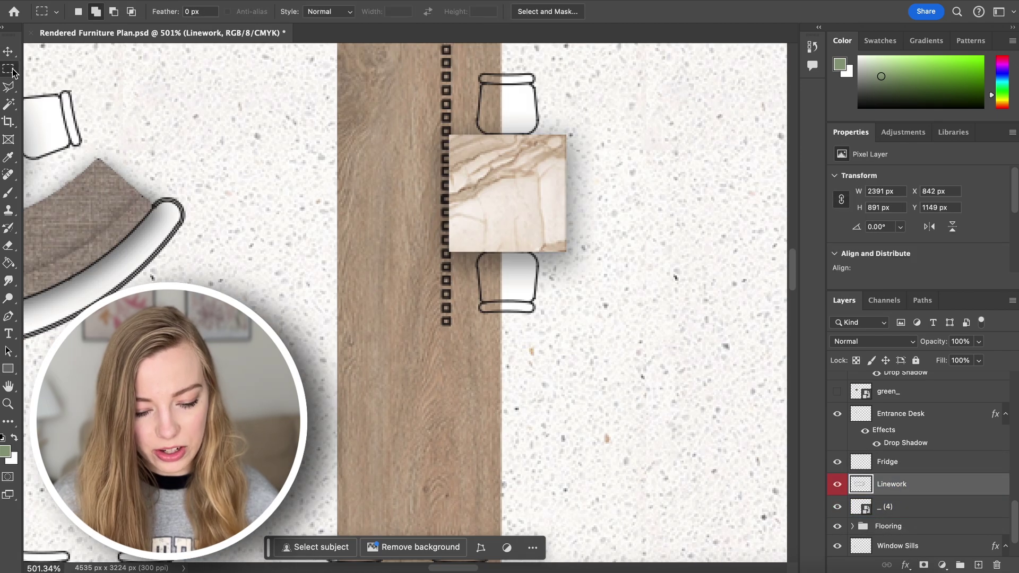
{"action": "scroll", "coordinate": [464, 330], "scroll_direction": "up", "scroll_amount": 5}
{"action": "left_click_drag", "start_coordinate": [498, 339], "coordinate": [519, 363]}
{"action": "scroll", "coordinate": [408, 302], "scroll_direction": "down", "scroll_amount": 3}
{"action": "scroll", "coordinate": [408, 302], "scroll_direction": "up", "scroll_amount": 1}
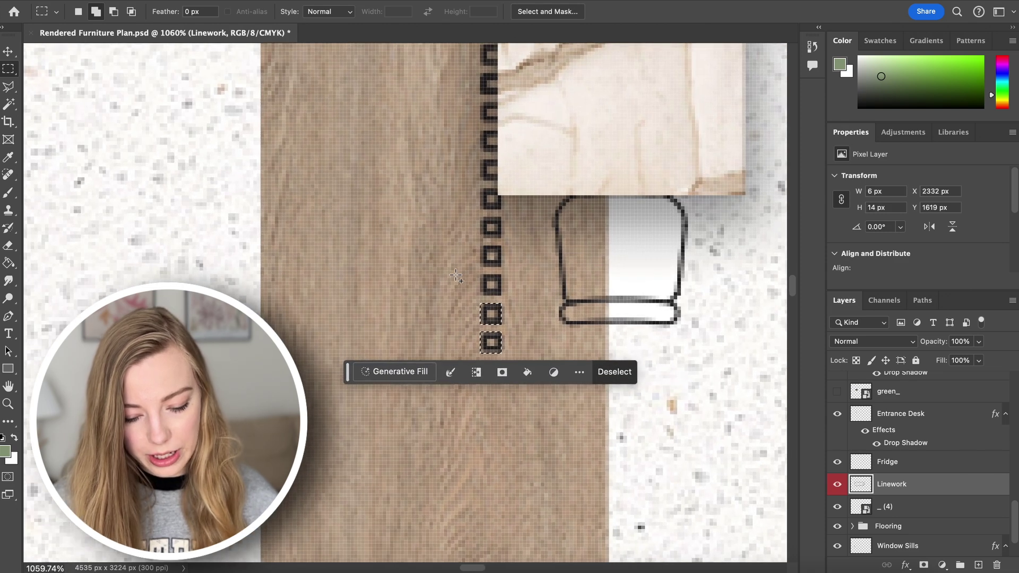
{"action": "scroll", "coordinate": [407, 302], "scroll_direction": "down", "scroll_amount": 2}
{"action": "scroll", "coordinate": [455, 275], "scroll_direction": "down", "scroll_amount": 3}
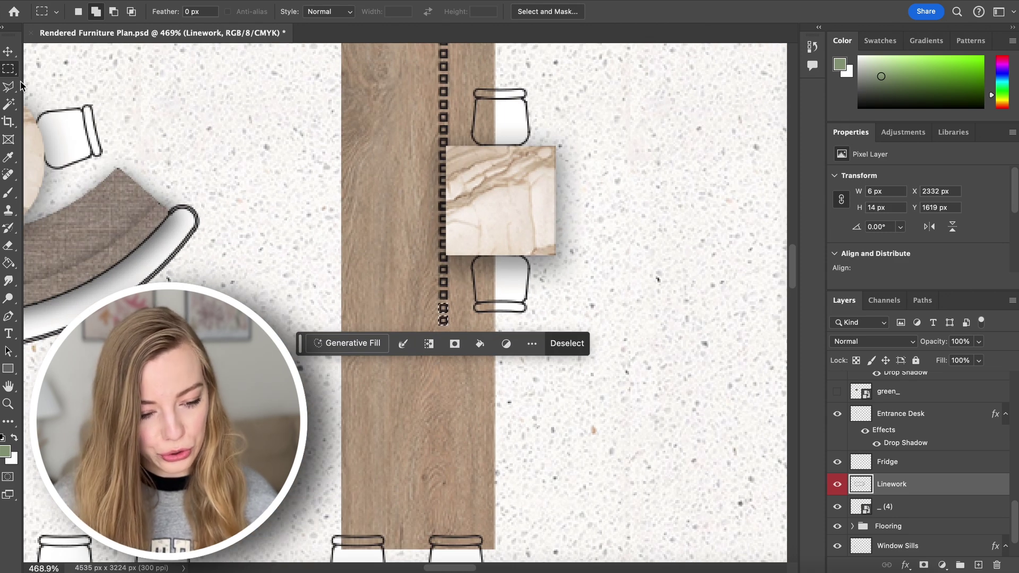
Add a layer mask to the _ (4) wood texture from the selection of the two batten squares.
{"action": "left_click", "coordinate": [8, 51]}
{"action": "left_click_drag", "start_coordinate": [905, 507], "coordinate": [902, 563]}
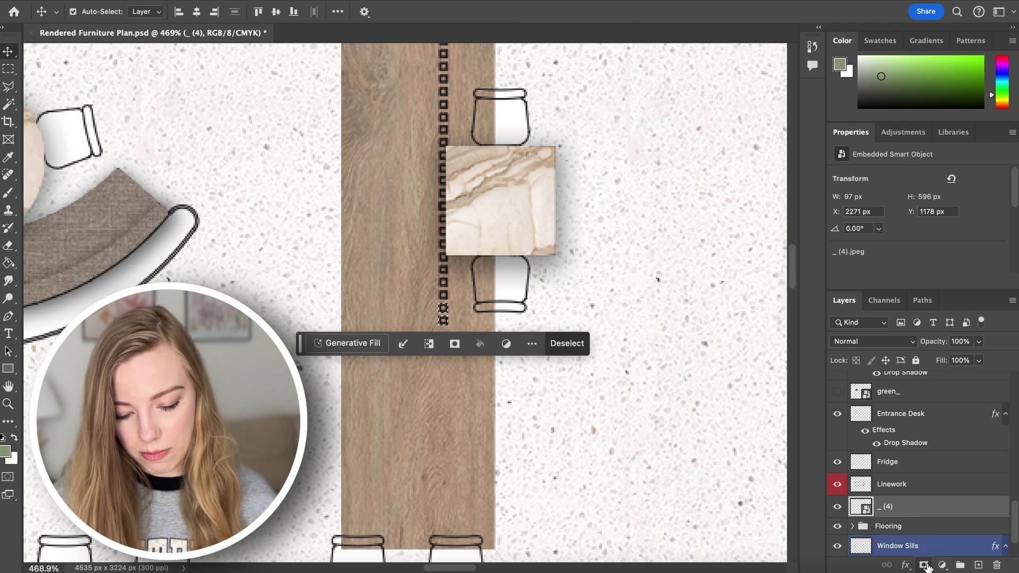
{"action": "left_click", "coordinate": [925, 565]}
Move the masked wood texture layer above Linework and rename it Wood Battens.
{"action": "left_click_drag", "start_coordinate": [881, 506], "coordinate": [905, 487]}
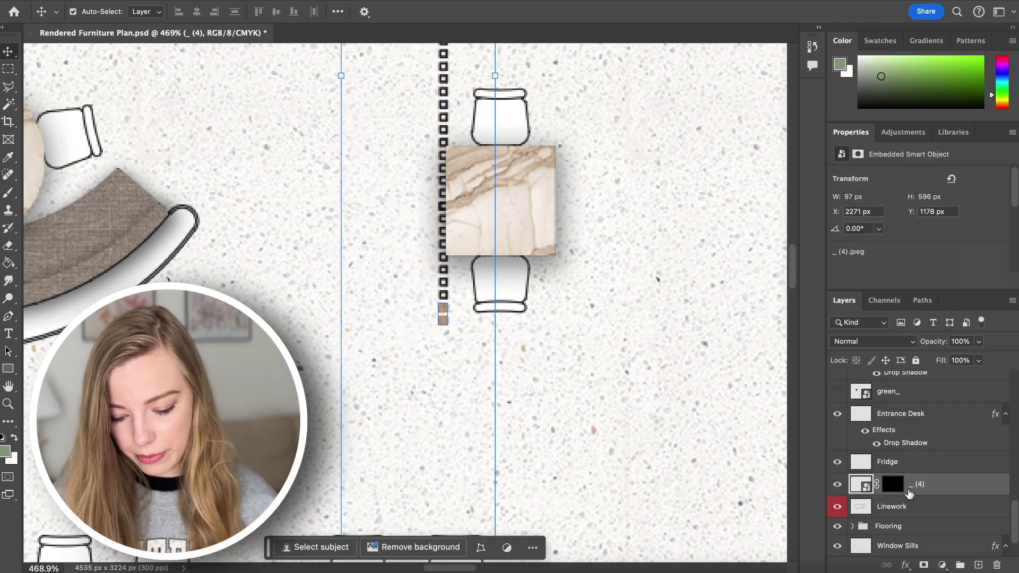
{"action": "type", "text": "Wood Battens"}
{"action": "key", "text": "Return"}
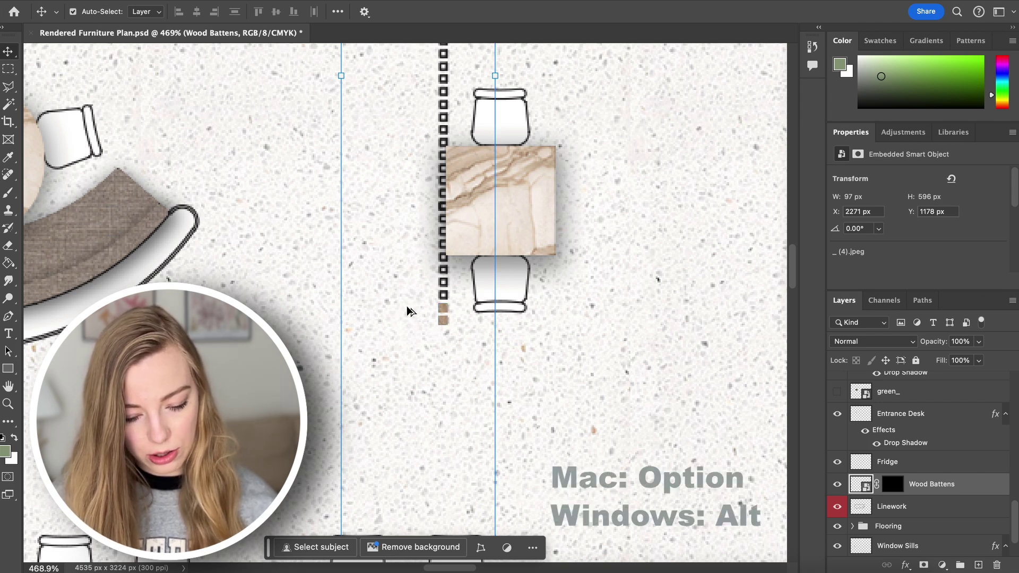
Duplicate the wooden battens twice along the screen towards the square table and merge the three Wood Battens layers.
{"action": "left_click_drag", "start_coordinate": [444, 321], "coordinate": [437, 264]}
{"action": "left_click", "coordinate": [931, 529], "text": "shift"}
{"action": "left_click", "coordinate": [1011, 300]}
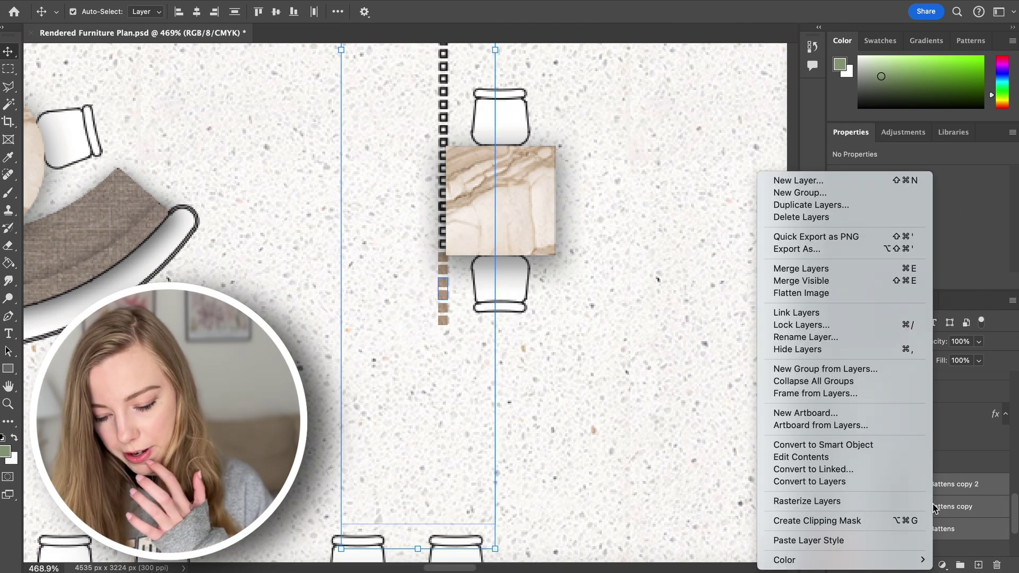
{"action": "left_click", "coordinate": [801, 268]}
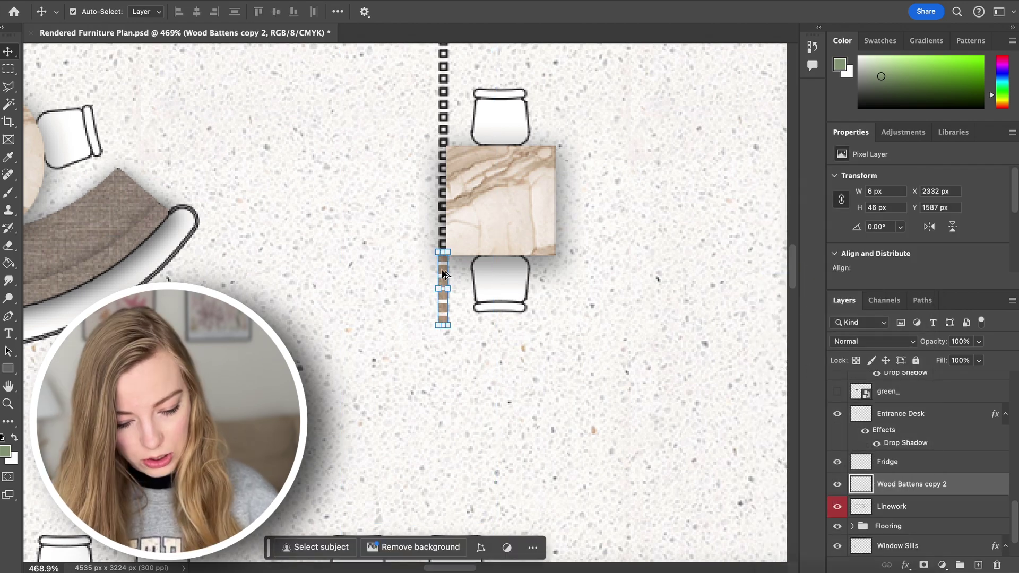
Duplicate the wooden battens along the rest of the screen, merge the copies into one layer and add a drop shadow.
{"action": "left_click_drag", "start_coordinate": [442, 274], "coordinate": [434, 184]}
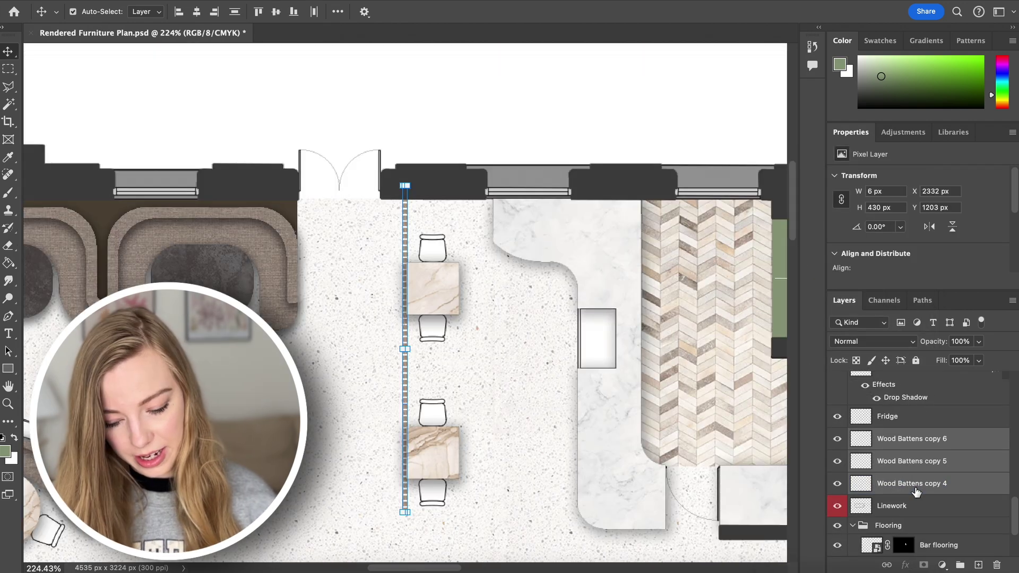
{"action": "right_click", "coordinate": [913, 461]}
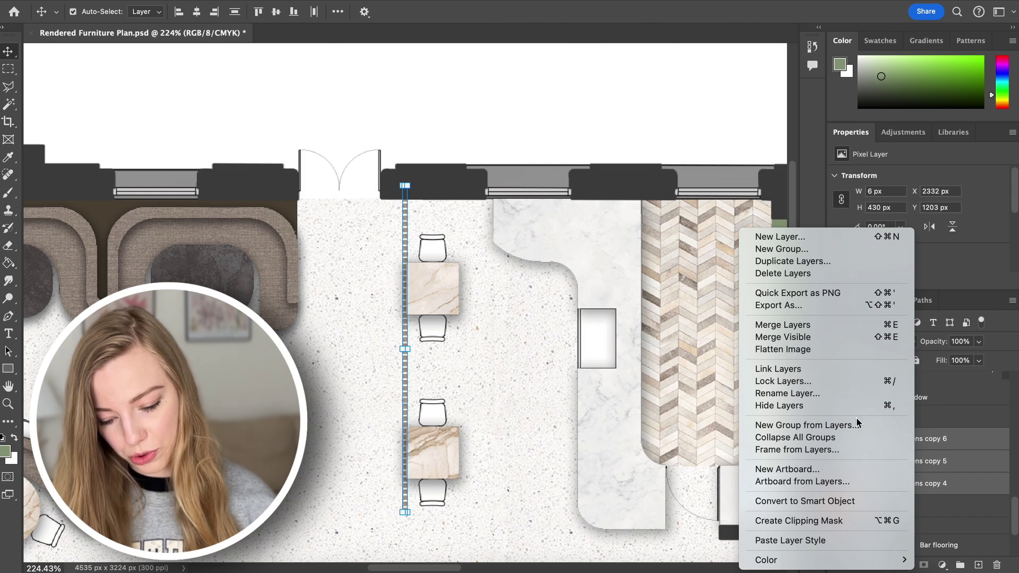
{"action": "left_click", "coordinate": [830, 326]}
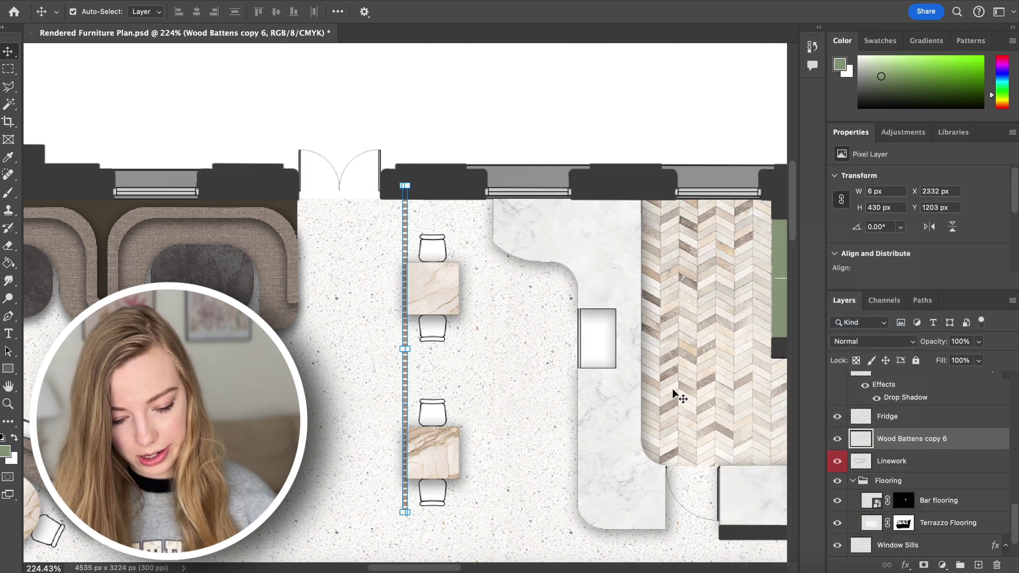
{"action": "left_click", "coordinate": [952, 552]}
{"action": "left_click", "coordinate": [906, 565]}
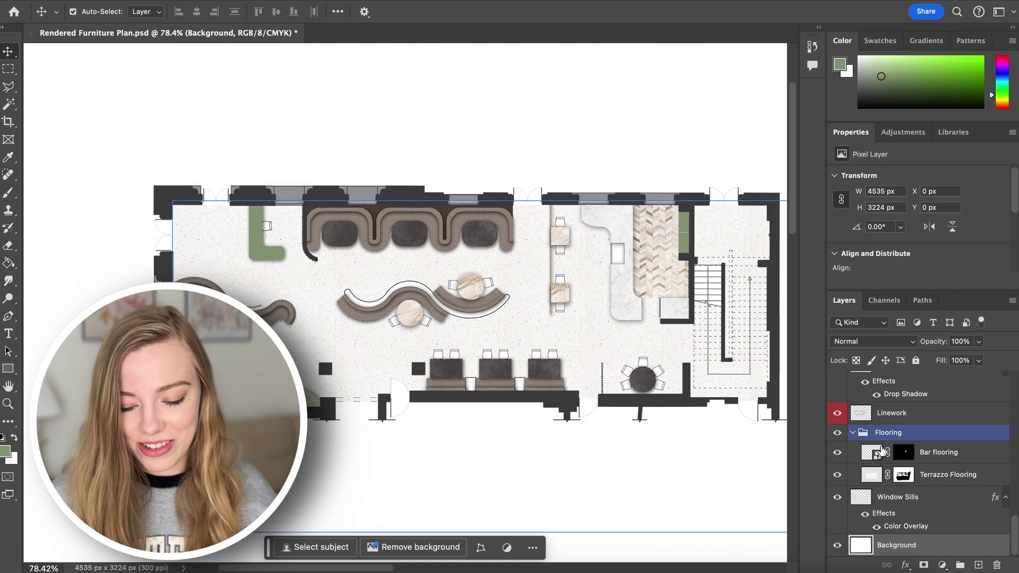
Toggle the Linework layer's visibility off and on to examine which parts of the plan still lack a fill.
{"action": "left_click", "coordinate": [831, 416]}
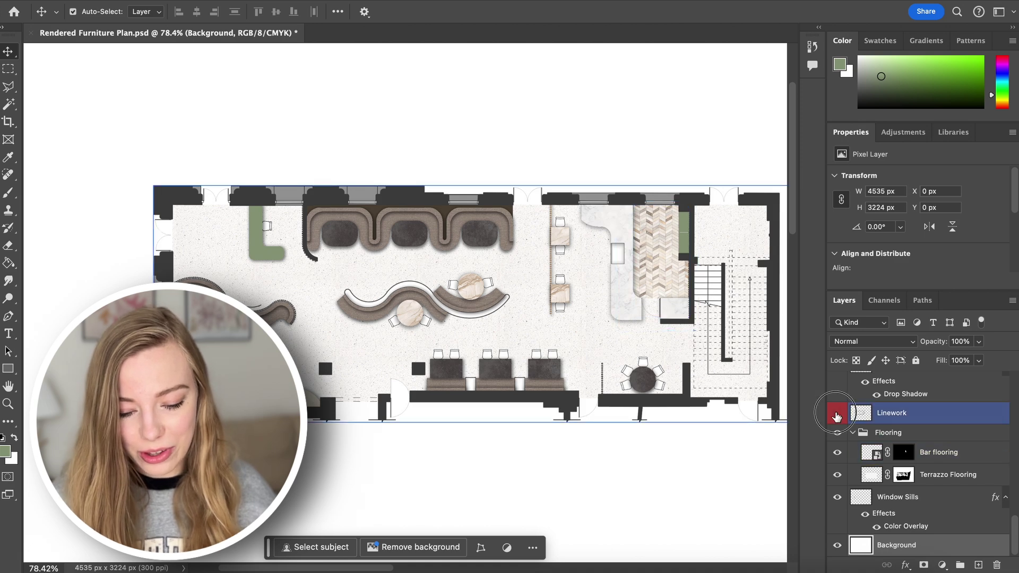
{"action": "left_click", "coordinate": [836, 415]}
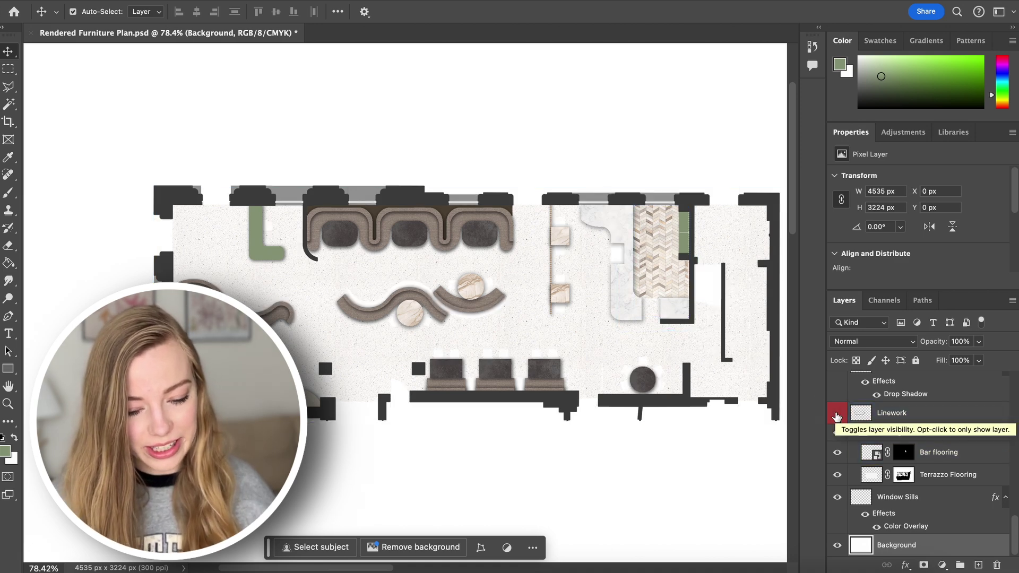
{"action": "left_click", "coordinate": [837, 416]}
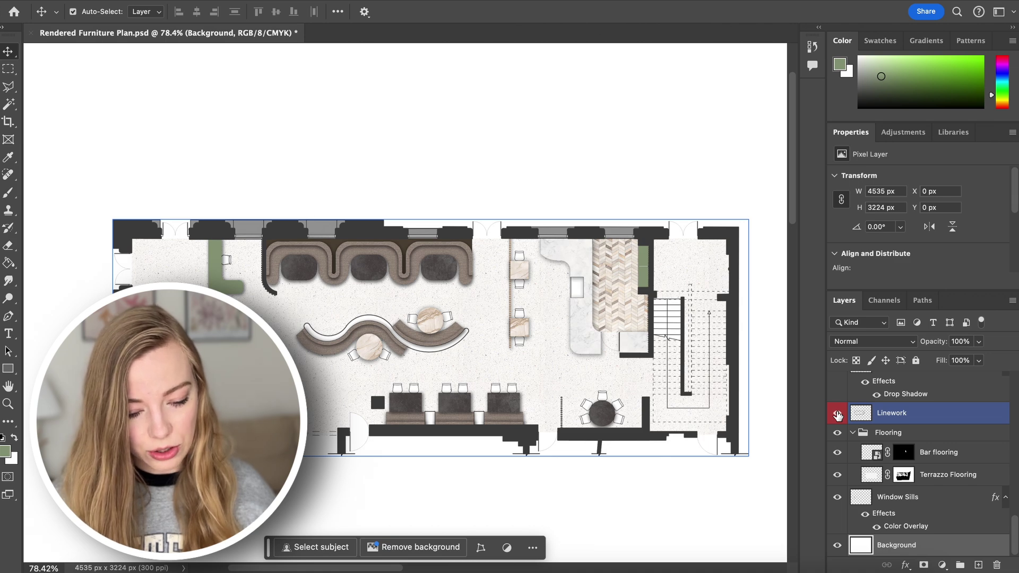
{"action": "left_click", "coordinate": [836, 415]}
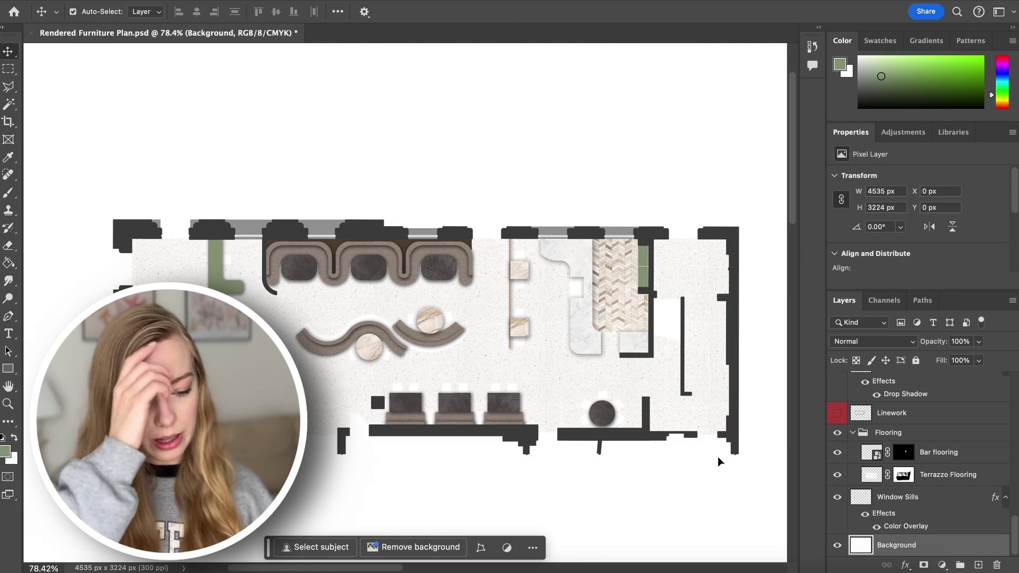
{"action": "left_click", "coordinate": [609, 448]}
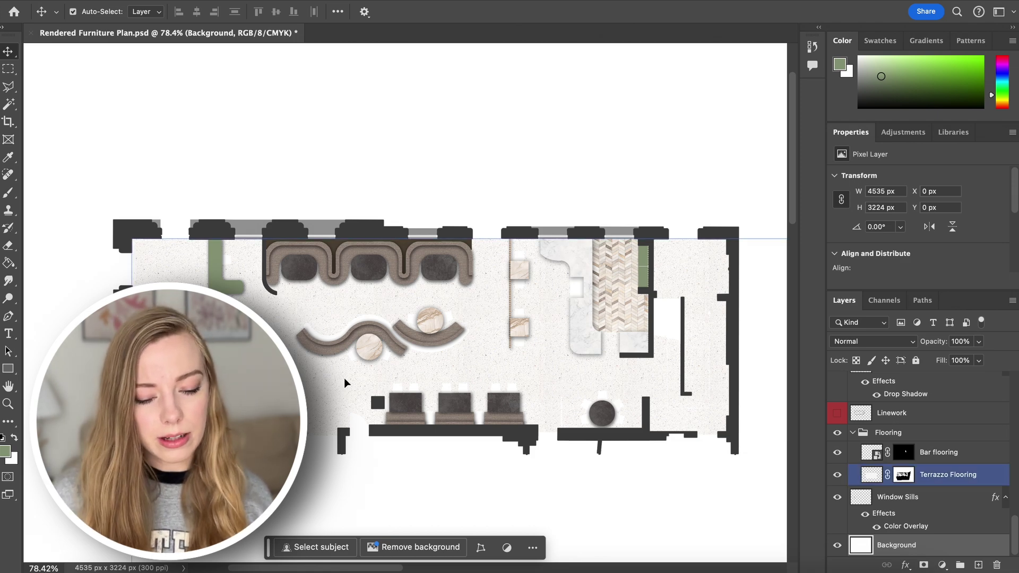
{"action": "scroll", "coordinate": [344, 378], "scroll_direction": "up", "scroll_amount": 3}
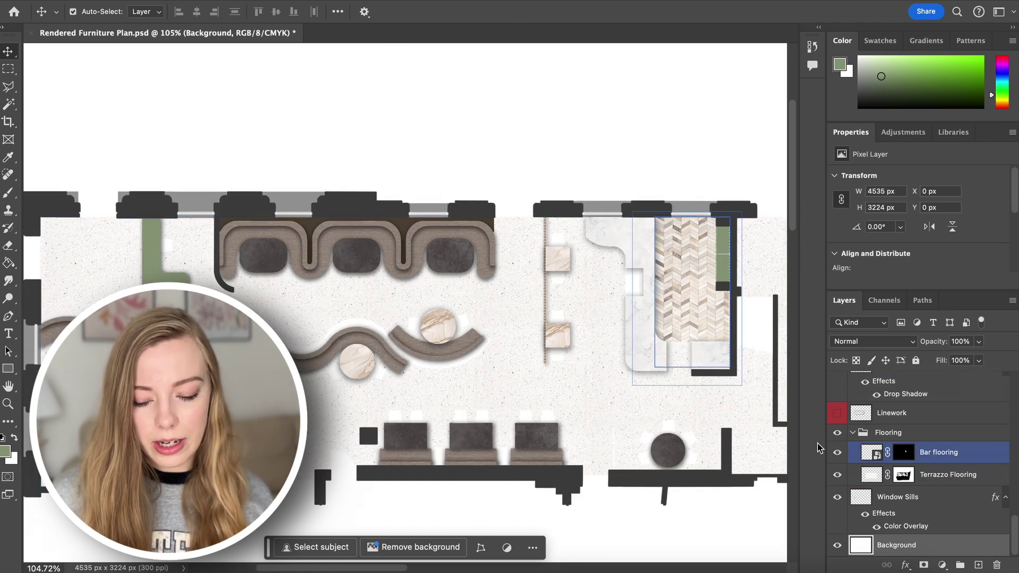
{"action": "scroll", "coordinate": [671, 471], "scroll_direction": "left", "scroll_amount": 3}
{"action": "left_click", "coordinate": [836, 413]}
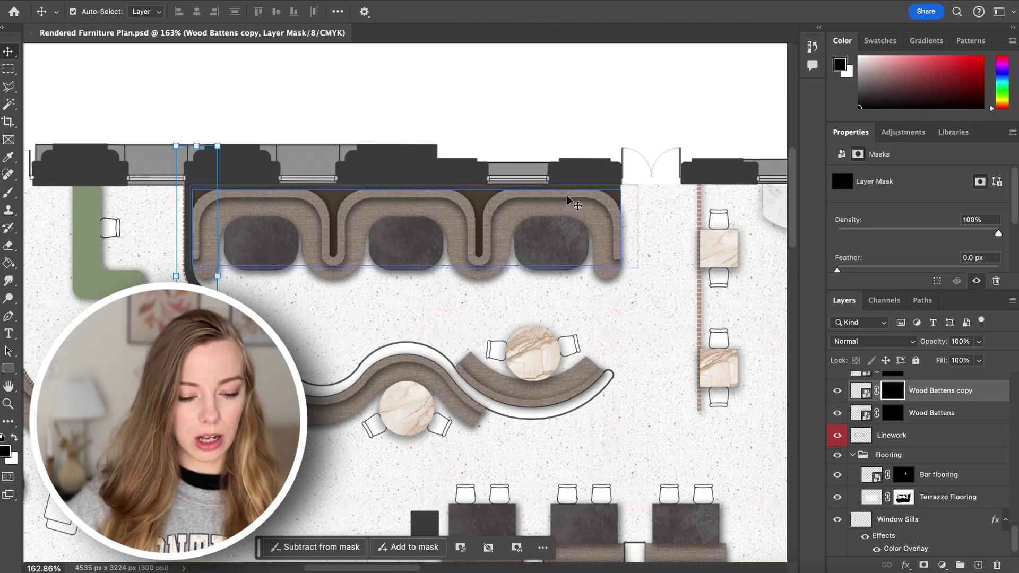
Select the wavy planter between the curved benches on Linework, expand the selection and fill it dark brown on a Planter layer.
{"action": "scroll", "coordinate": [499, 347], "scroll_direction": "down", "scroll_amount": 2}
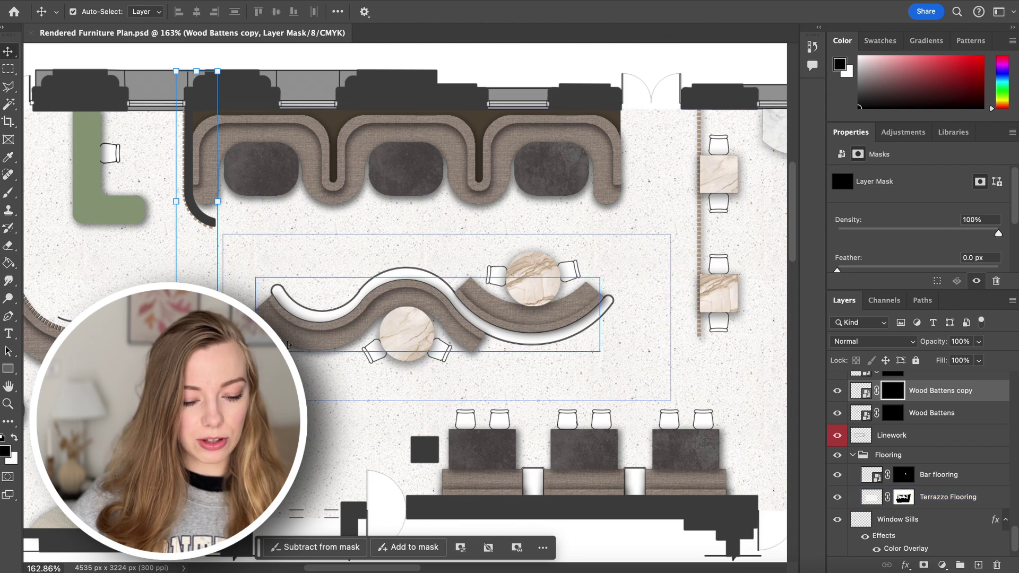
{"action": "scroll", "coordinate": [260, 302], "scroll_direction": "up", "scroll_amount": 3}
{"action": "left_click", "coordinate": [218, 291]}
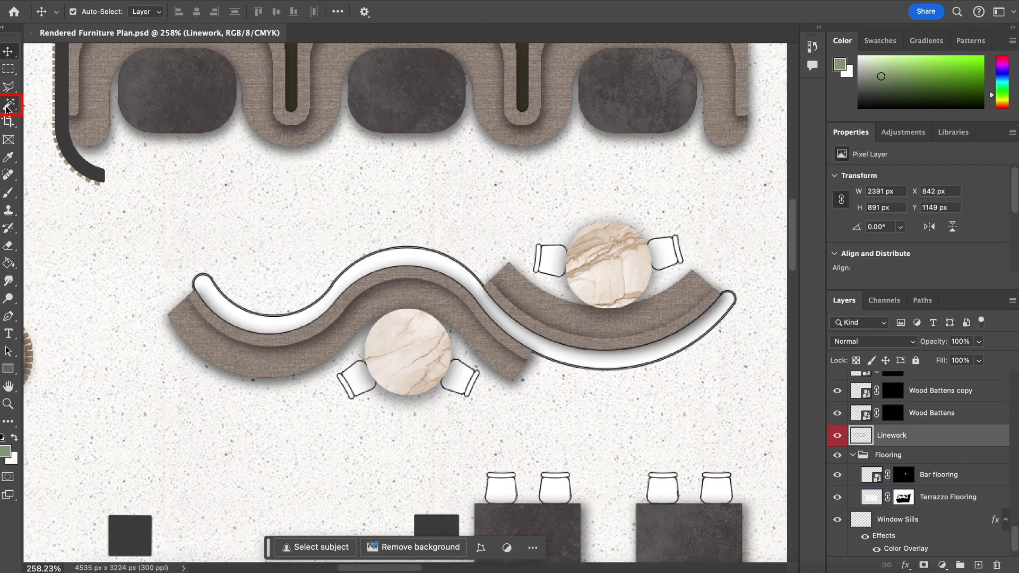
{"action": "left_click", "coordinate": [8, 104]}
{"action": "left_click", "coordinate": [223, 306]}
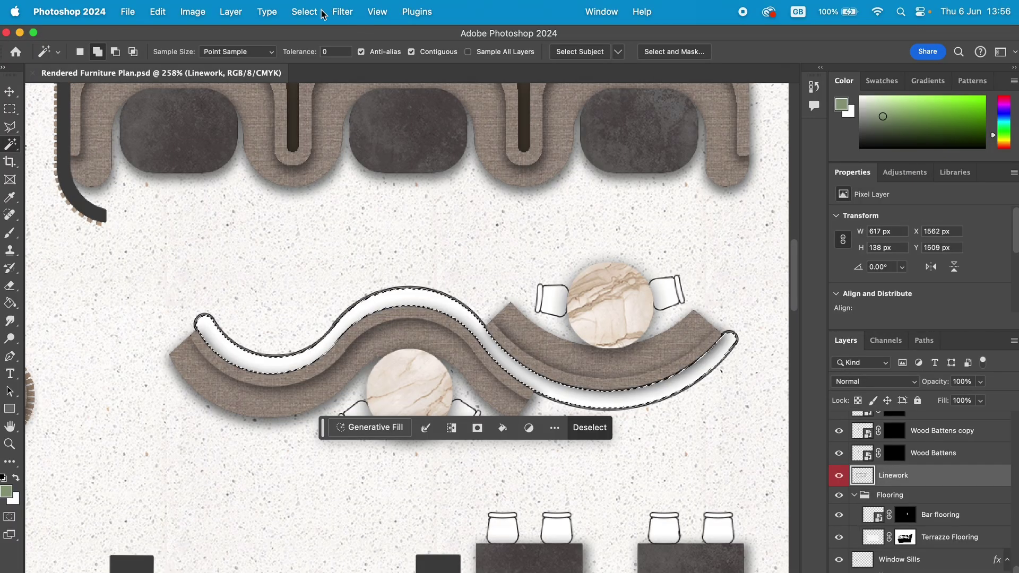
{"action": "left_click", "coordinate": [304, 11]}
{"action": "mouse_move", "coordinate": [375, 215]}
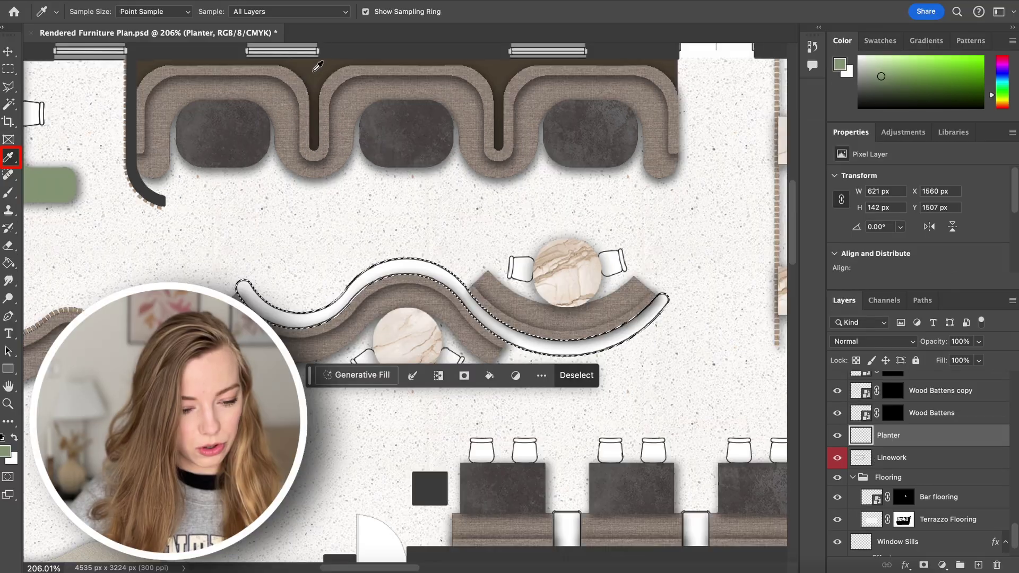
{"action": "left_click", "coordinate": [314, 69]}
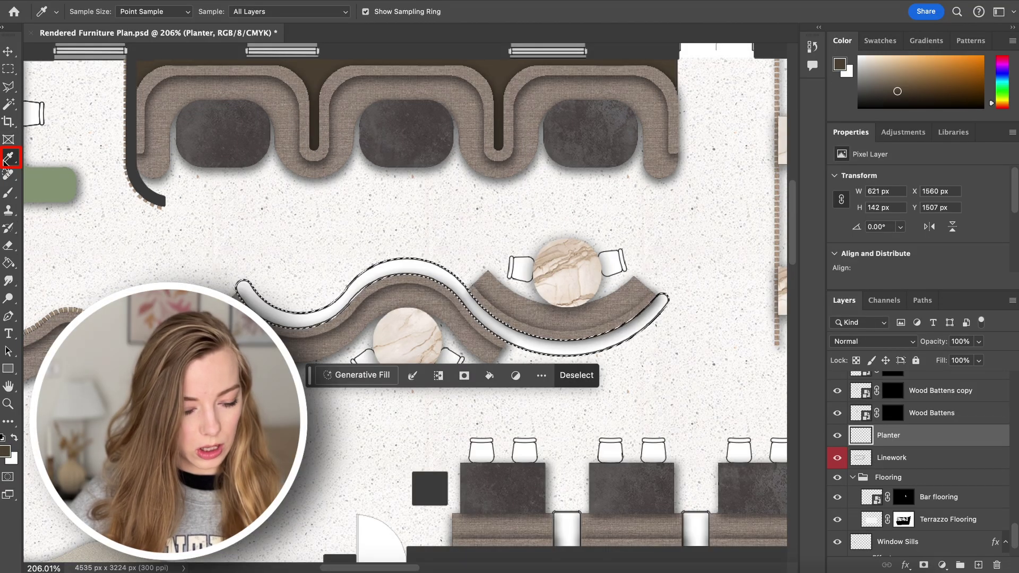
{"action": "left_click", "coordinate": [6, 266]}
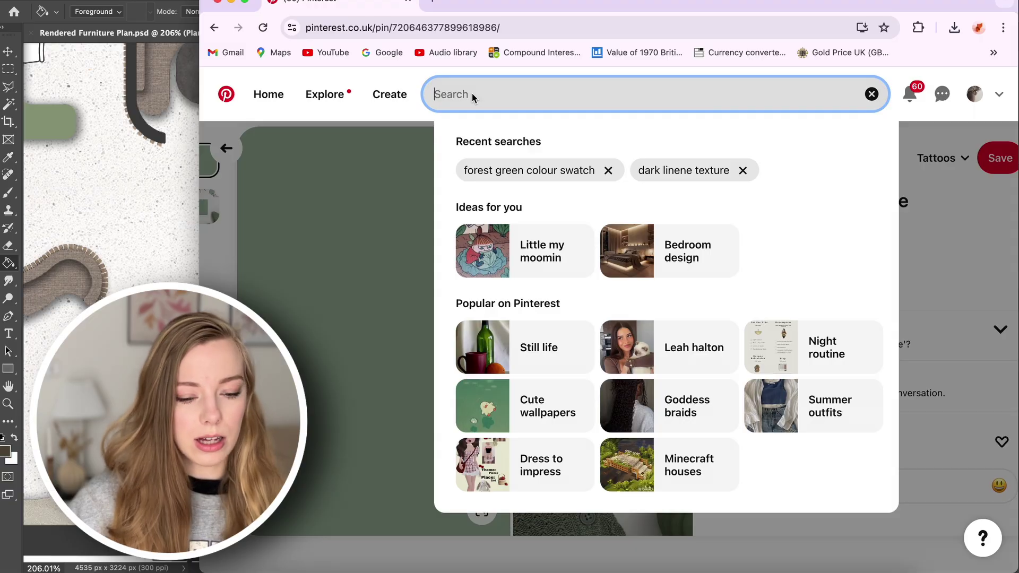
Switch to Pinterest in the browser and search for "plant plan view".
{"action": "type", "text": "plant plan "}
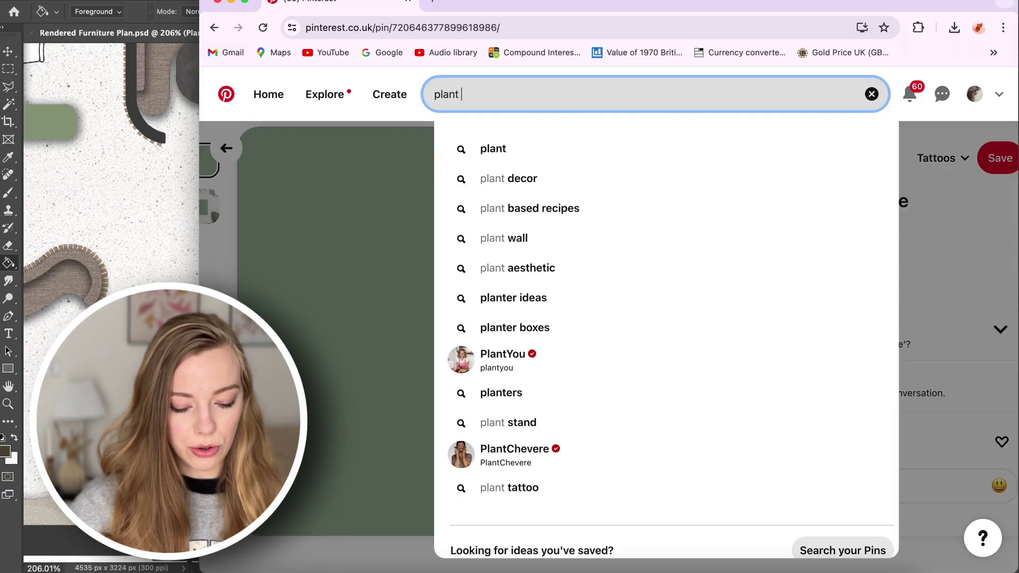
{"action": "type", "text": "view"}
{"action": "key", "text": "Return"}
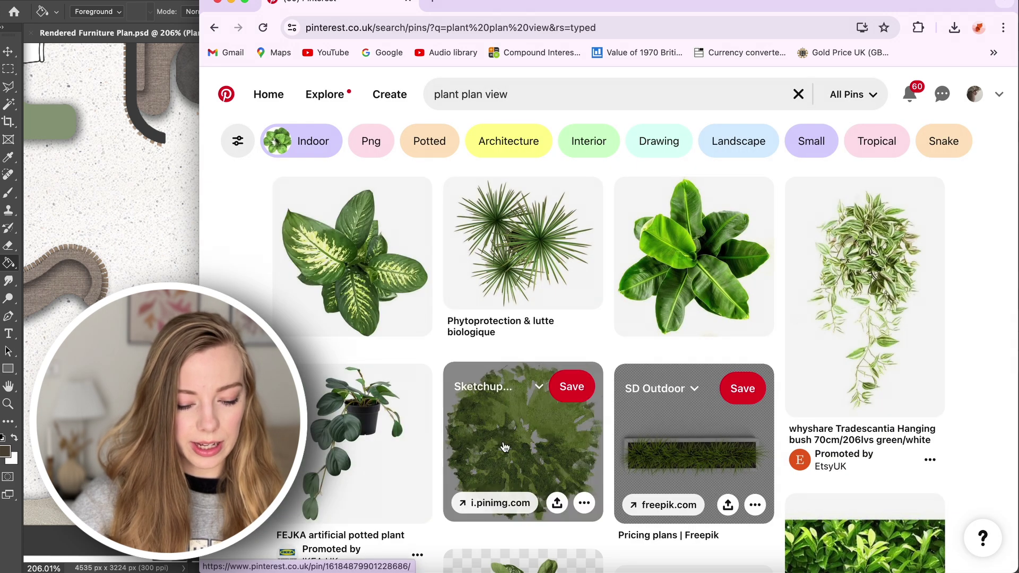
Download the image of the variegated yellow-and-green leaf plant and return to the search results.
{"action": "left_click", "coordinate": [329, 268]}
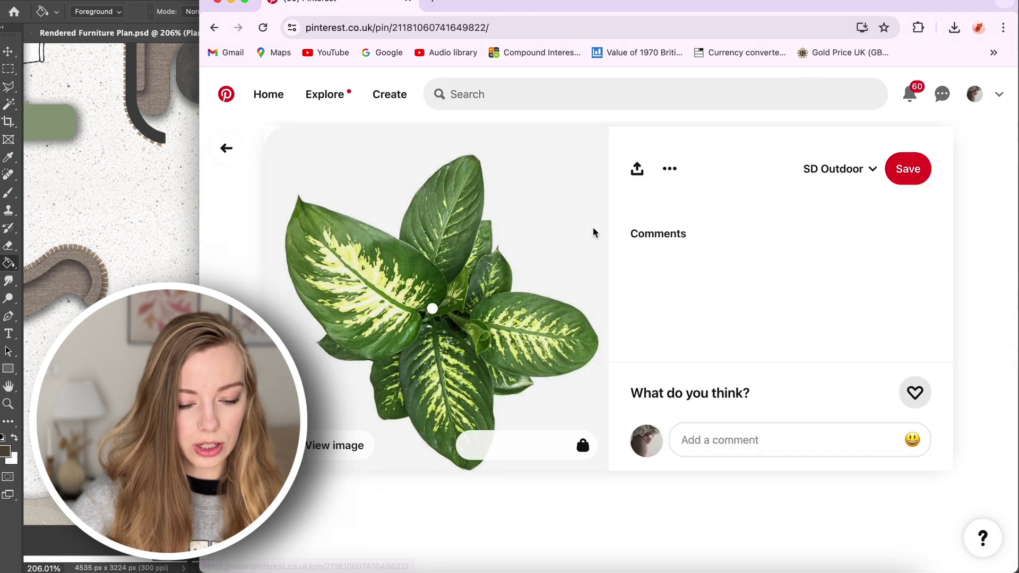
{"action": "left_click", "coordinate": [667, 171]}
{"action": "left_click", "coordinate": [674, 208]}
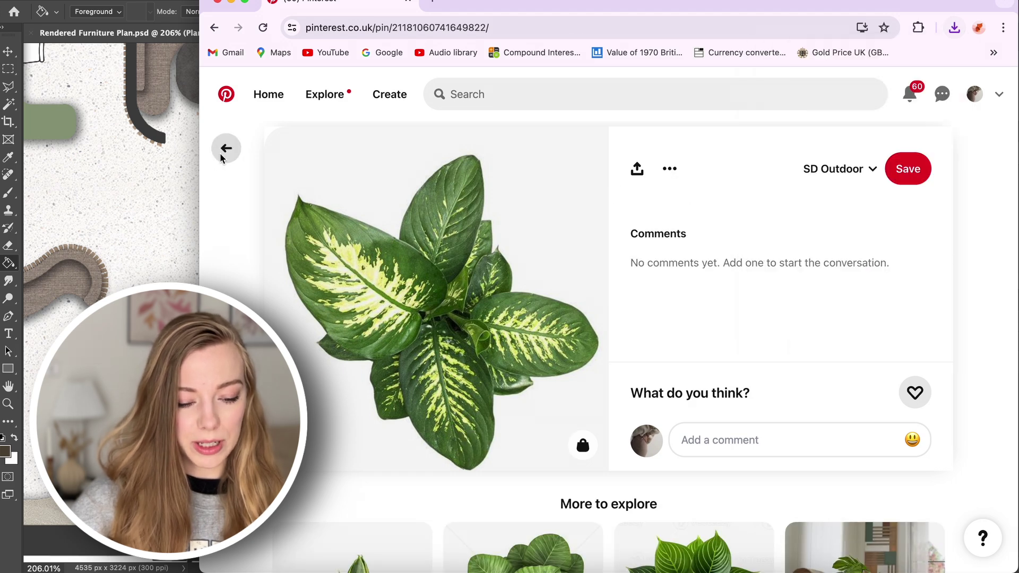
{"action": "left_click", "coordinate": [226, 148]}
Download the image of the plant with broad plain green leaves and browse the results for more top-view plants.
{"action": "left_click", "coordinate": [680, 177]}
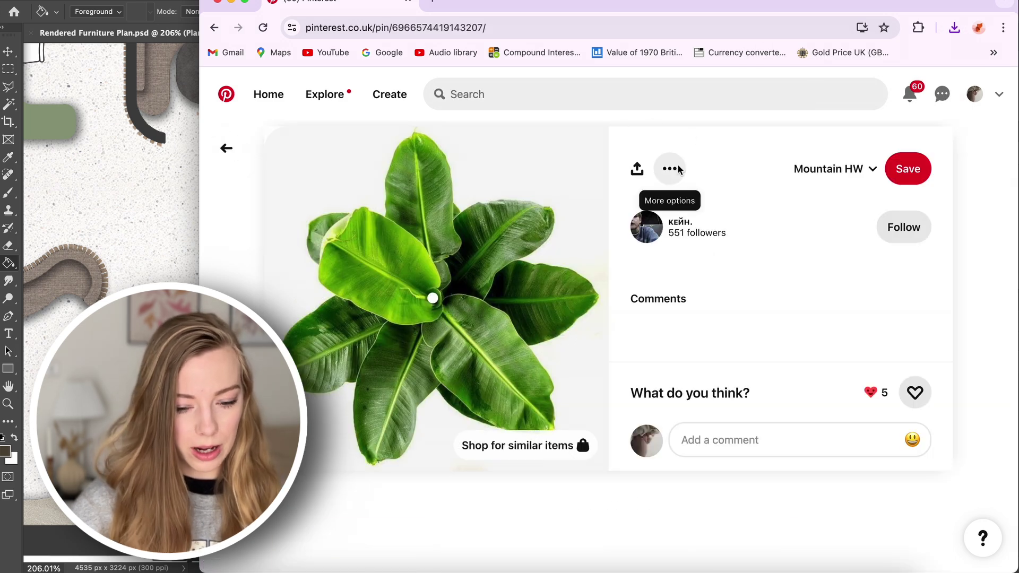
{"action": "left_click", "coordinate": [670, 168]}
{"action": "left_click", "coordinate": [690, 210]}
{"action": "left_click", "coordinate": [226, 148]}
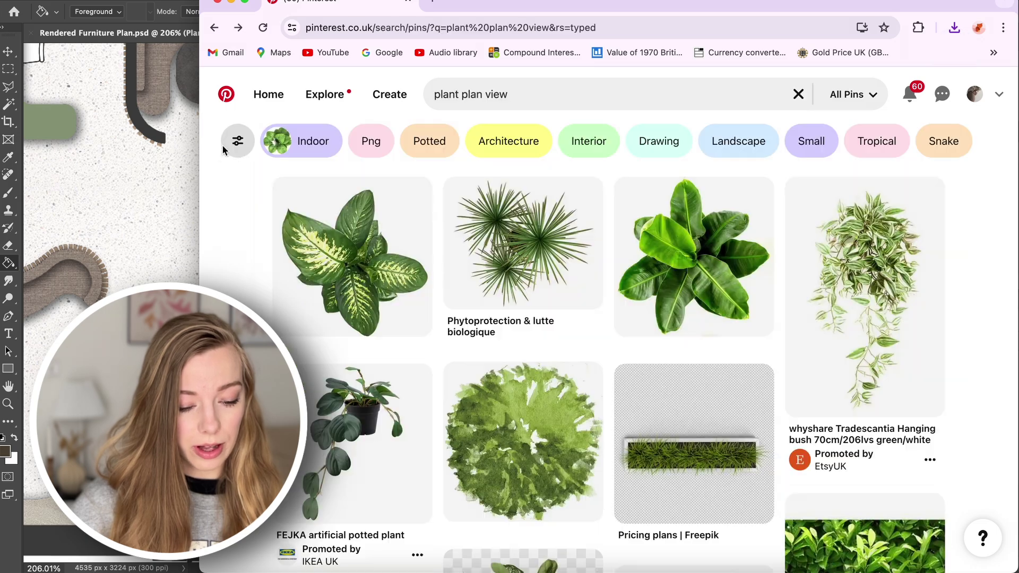
{"action": "scroll", "coordinate": [386, 279], "scroll_direction": "down", "scroll_amount": 5}
{"action": "scroll", "coordinate": [517, 371], "scroll_direction": "up", "scroll_amount": 6}
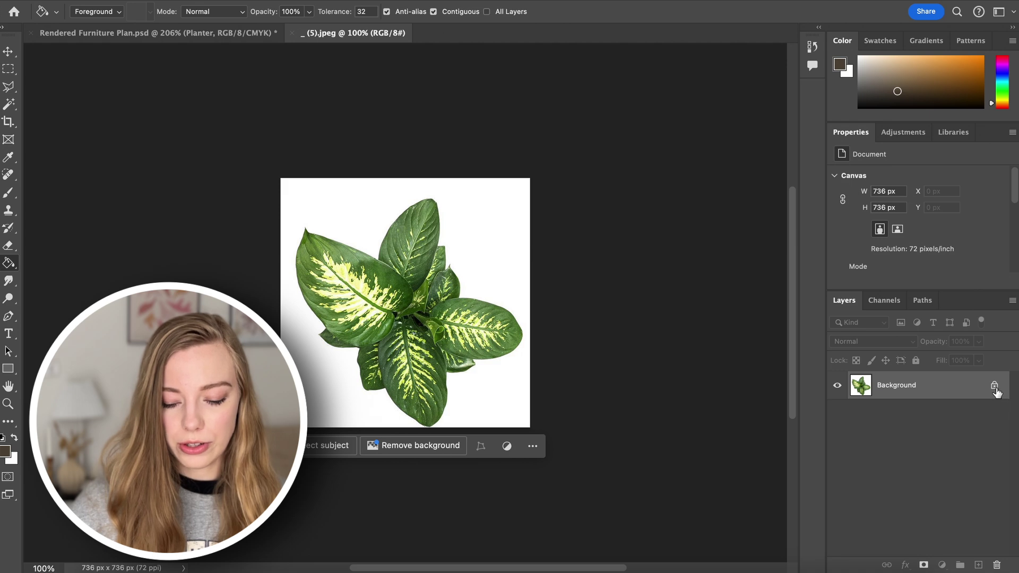
In Photoshop, unlock the Background layer of _ (5).jpeg and select the white area around the plant with the Magic Wand at tolerance 20.
{"action": "left_click", "coordinate": [994, 386]}
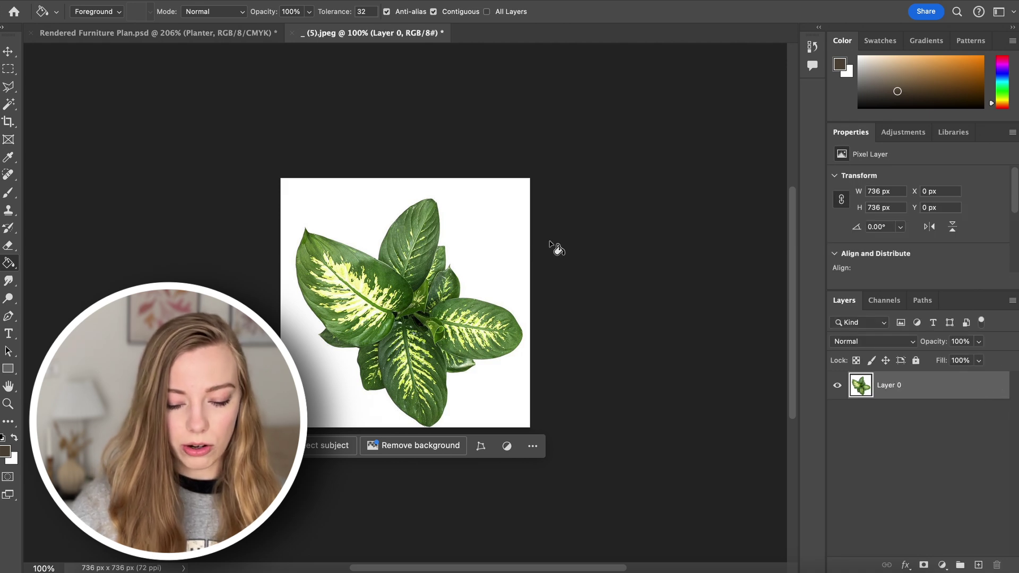
{"action": "key", "text": "w"}
{"action": "scroll", "coordinate": [405, 302], "scroll_direction": "up", "scroll_amount": 3}
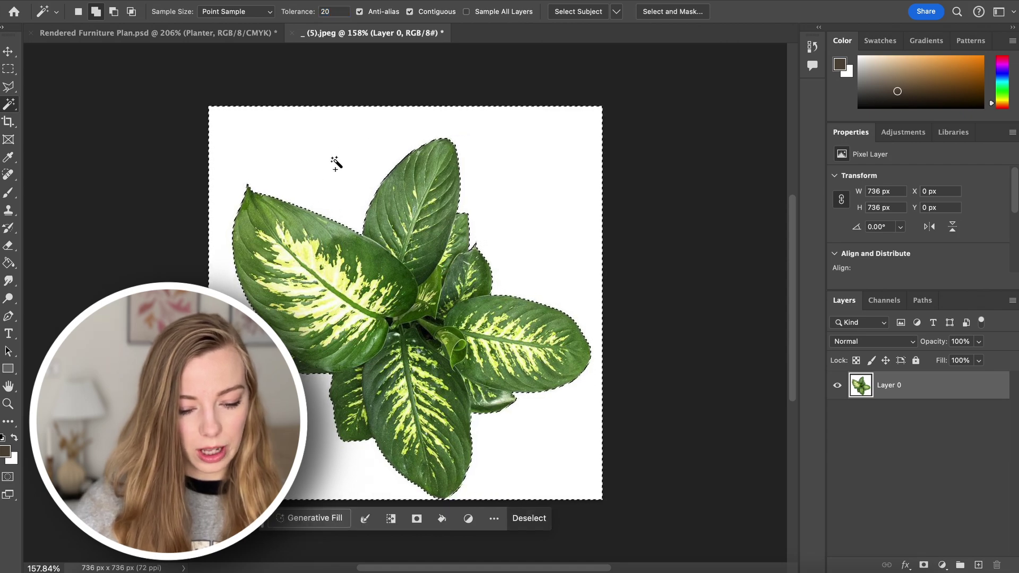
{"action": "scroll", "coordinate": [565, 451], "scroll_direction": "up", "scroll_amount": 5}
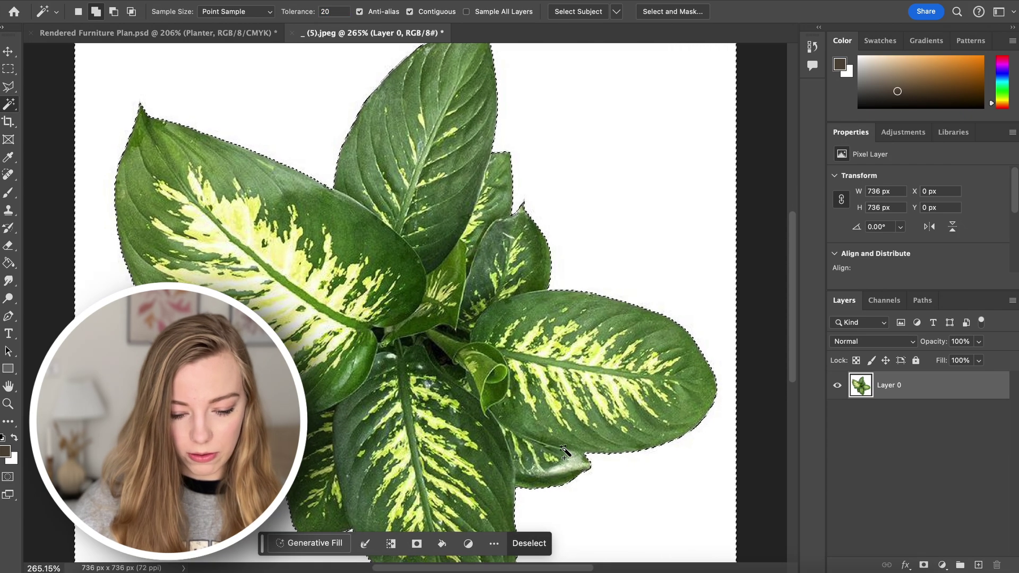
{"action": "scroll", "coordinate": [564, 451], "scroll_direction": "down", "scroll_amount": 4}
{"action": "scroll", "coordinate": [564, 451], "scroll_direction": "up", "scroll_amount": 2}
Try selecting the white area around the plant with the Magic Wand tolerance set to 5, and clear the selection.
{"action": "left_click_drag", "start_coordinate": [332, 12], "coordinate": [257, 15]}
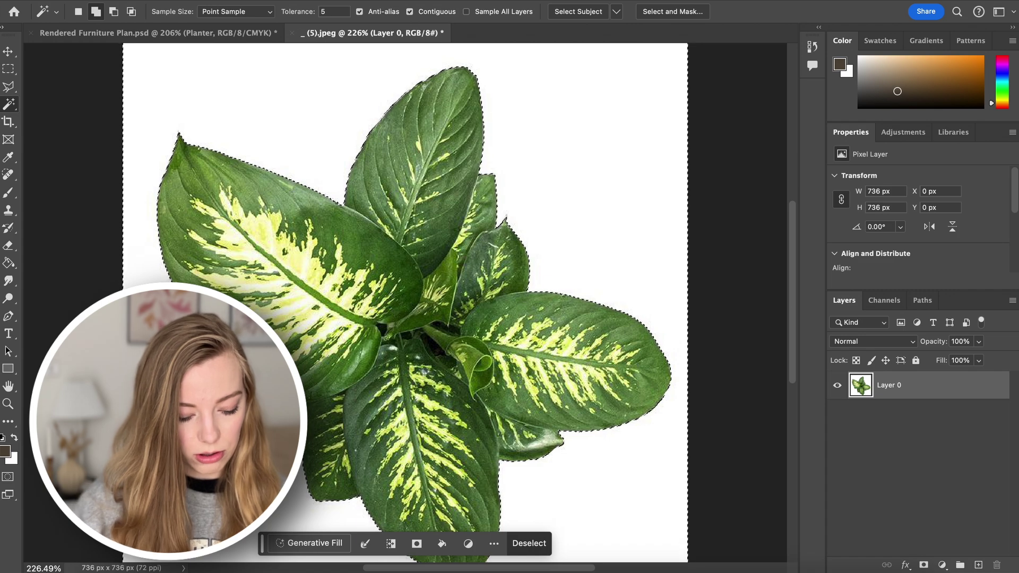
{"action": "key", "text": "super+d"}
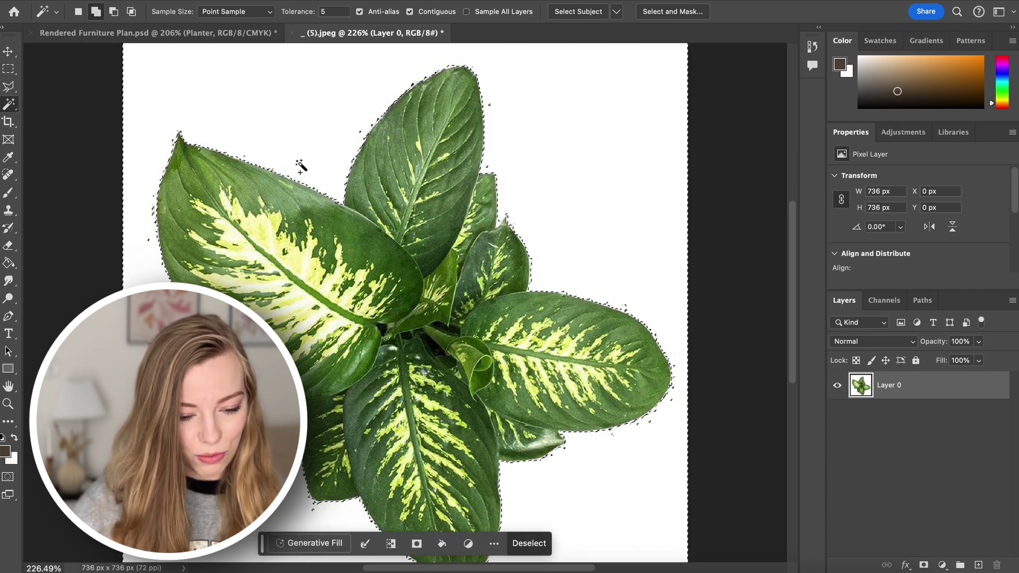
{"action": "scroll", "coordinate": [424, 64], "scroll_direction": "down", "scroll_amount": 2}
{"action": "scroll", "coordinate": [430, 66], "scroll_direction": "up", "scroll_amount": 5}
{"action": "scroll", "coordinate": [325, 190], "scroll_direction": "down", "scroll_amount": 3}
{"action": "scroll", "coordinate": [324, 190], "scroll_direction": "up", "scroll_amount": 5}
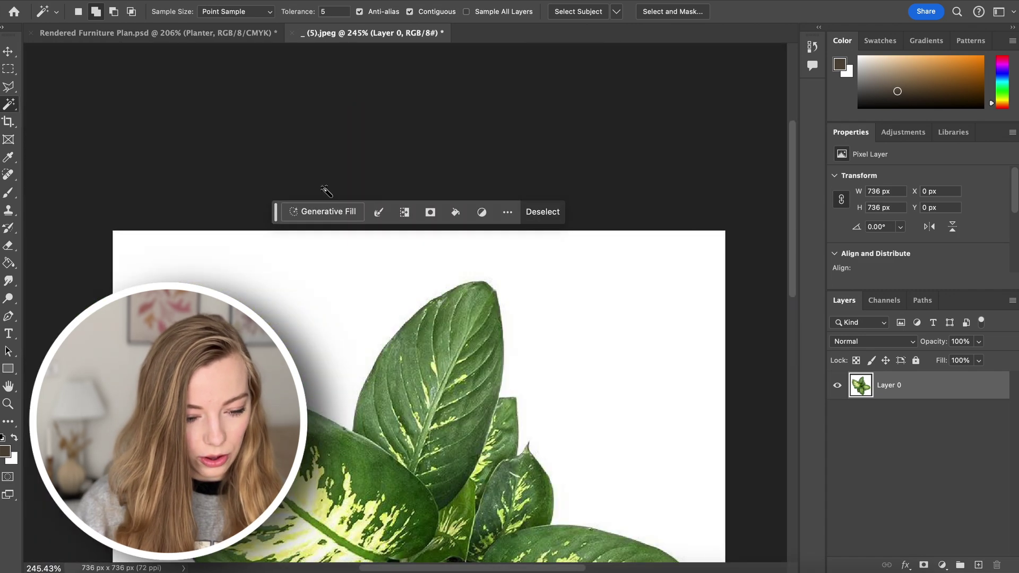
{"action": "key", "text": "super+d"}
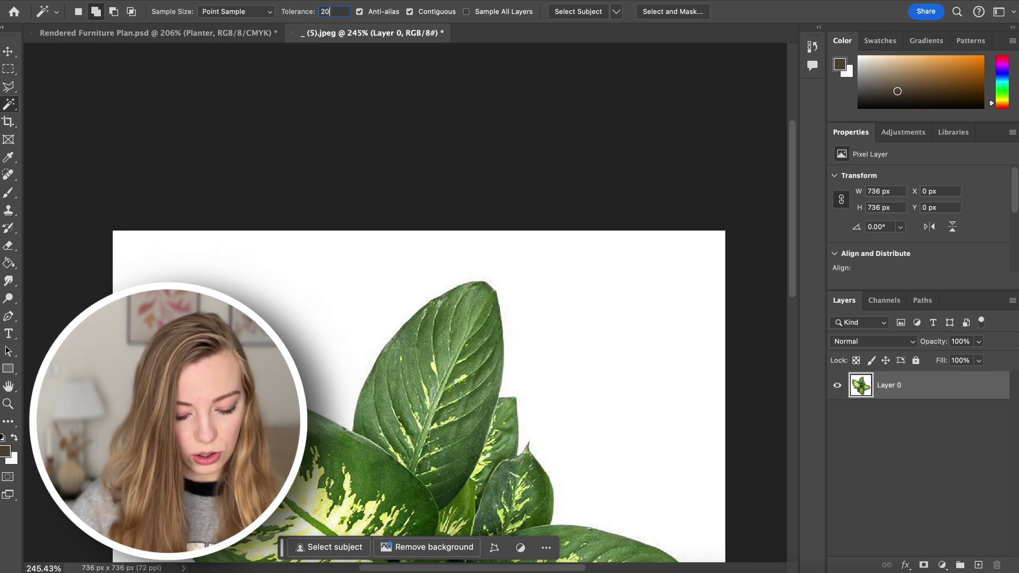
Reselect the white area around the plant with the Magic Wand at tolerance 20 and delete it.
{"action": "scroll", "coordinate": [325, 367], "scroll_direction": "down", "scroll_amount": 3}
{"action": "left_click", "coordinate": [324, 365]}
{"action": "key", "text": "BackSpace"}
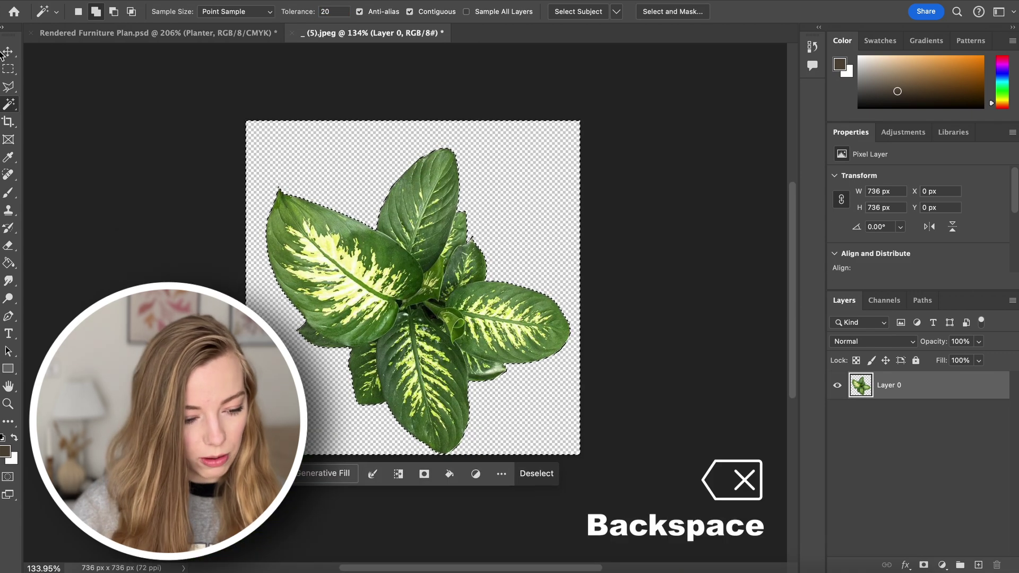
Export the cut-out plant image to the Downloads folder under the name Plant 1.
{"action": "key", "text": "v"}
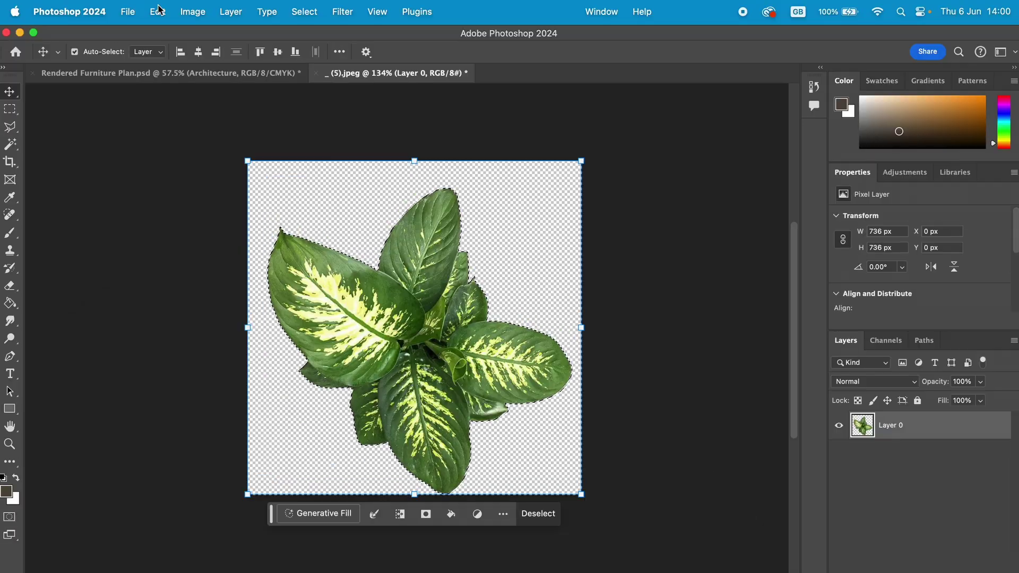
{"action": "left_click", "coordinate": [118, 12]}
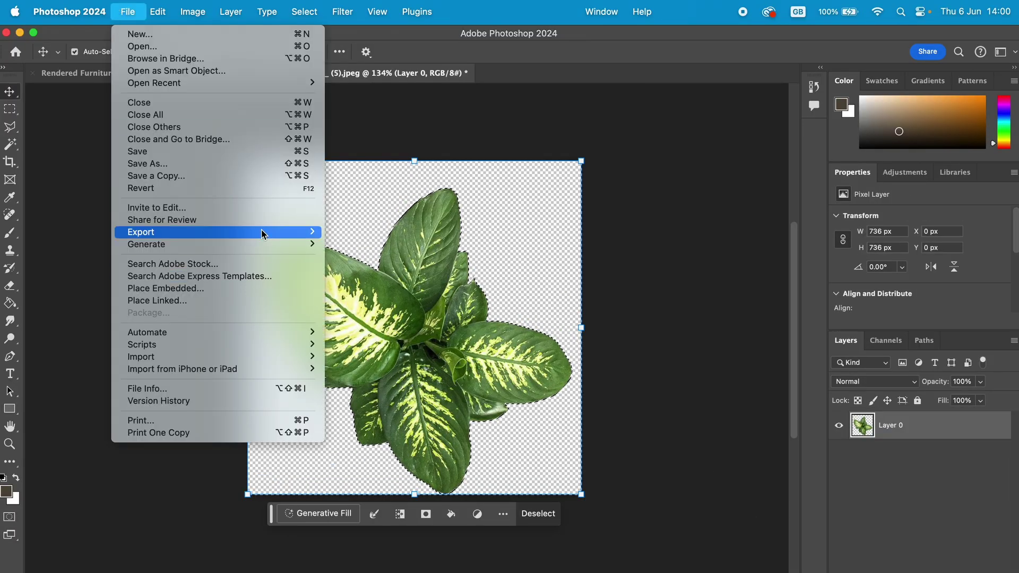
{"action": "mouse_move", "coordinate": [264, 232]}
{"action": "left_click", "coordinate": [419, 232]}
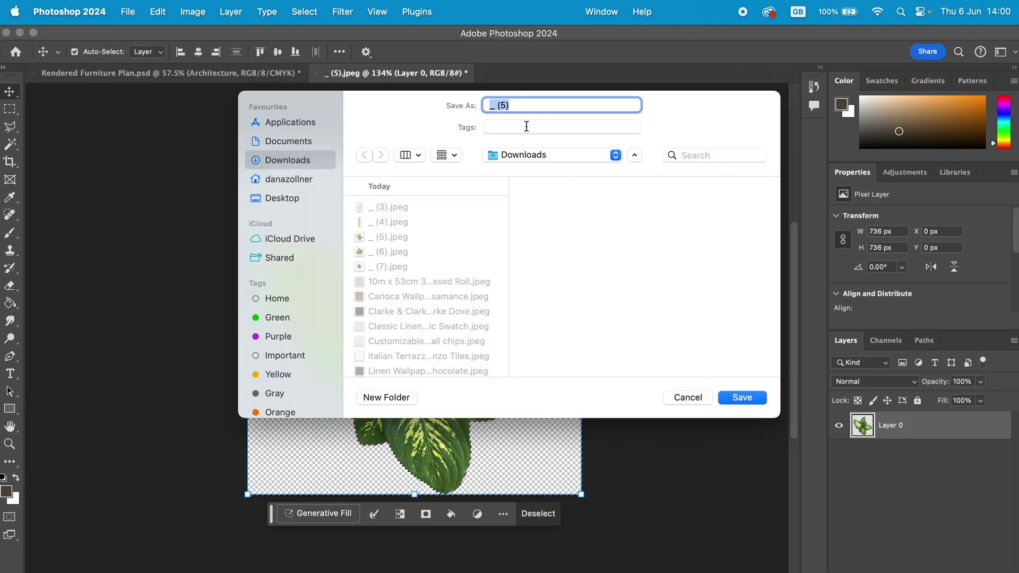
{"action": "type", "text": "Plant 1"}
{"action": "left_click", "coordinate": [742, 398]}
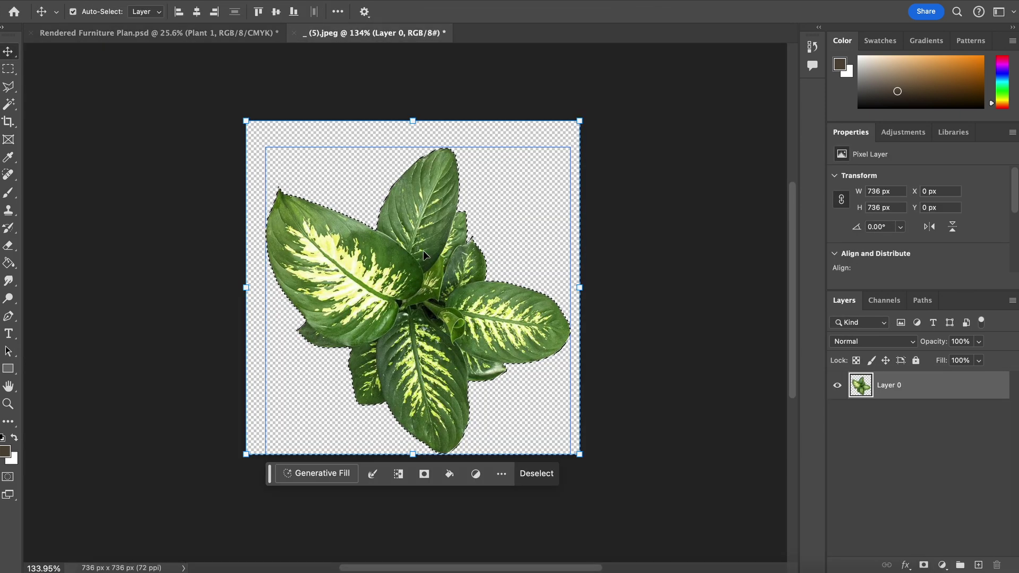
Place the Plant 1 cut-out in the Rendered Furniture Plan and scale it down to fit the planter behind the booth seating.
{"action": "left_click_drag", "start_coordinate": [422, 250], "coordinate": [229, 60]}
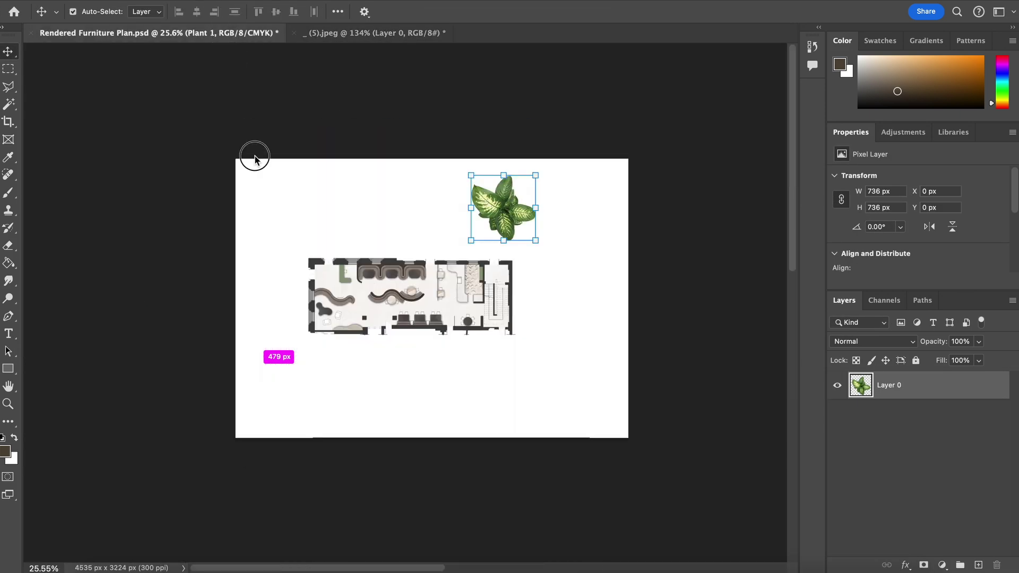
{"action": "left_click_drag", "start_coordinate": [307, 261], "coordinate": [307, 262]}
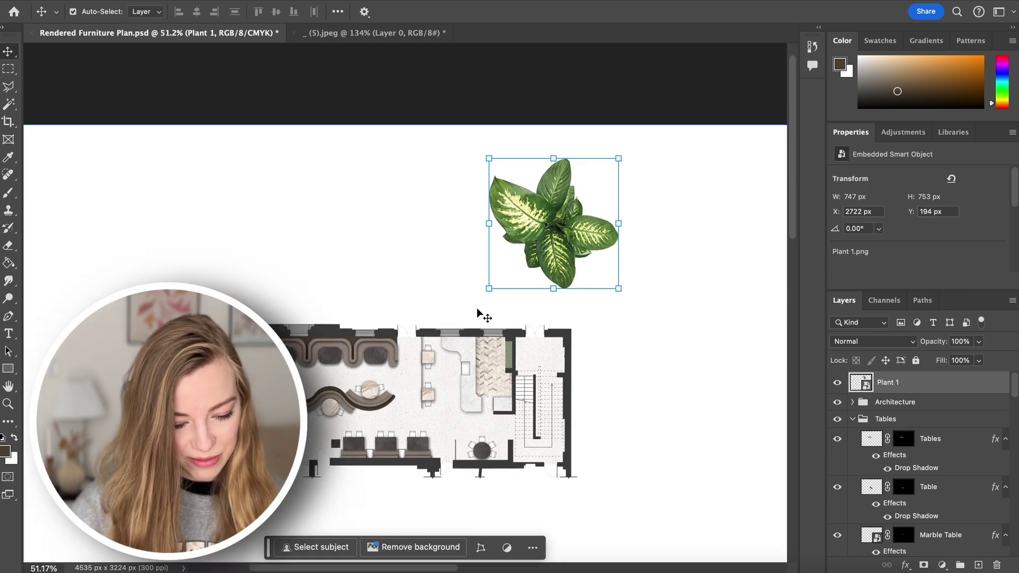
{"action": "key", "text": "ctrl+t"}
{"action": "left_click_drag", "start_coordinate": [489, 288], "coordinate": [521, 221]}
{"action": "scroll", "coordinate": [520, 220], "scroll_direction": "up", "scroll_amount": 10}
{"action": "left_click_drag", "start_coordinate": [218, 250], "coordinate": [259, 200]}
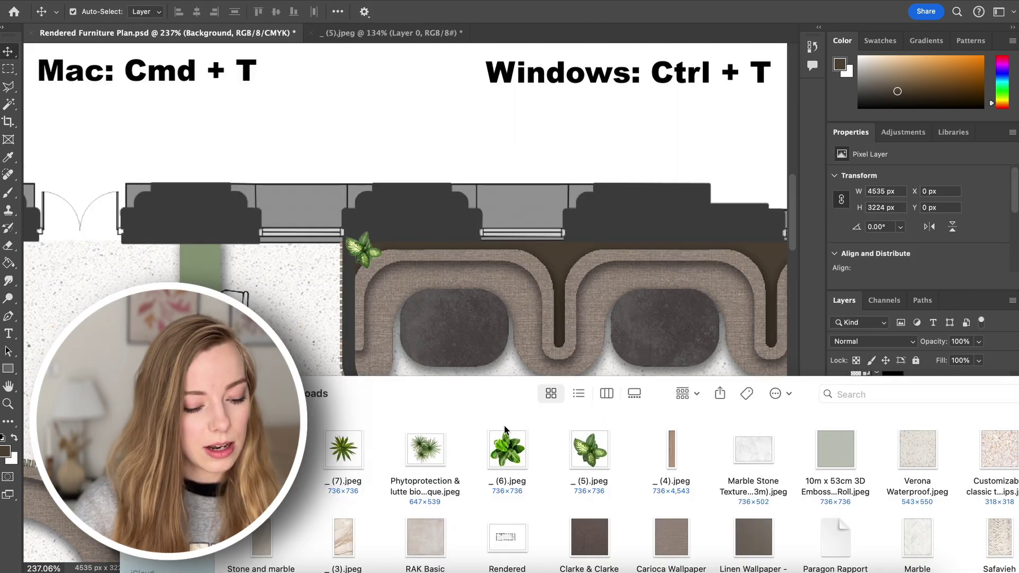
{"action": "left_click_drag", "start_coordinate": [489, 395], "coordinate": [421, 148]}
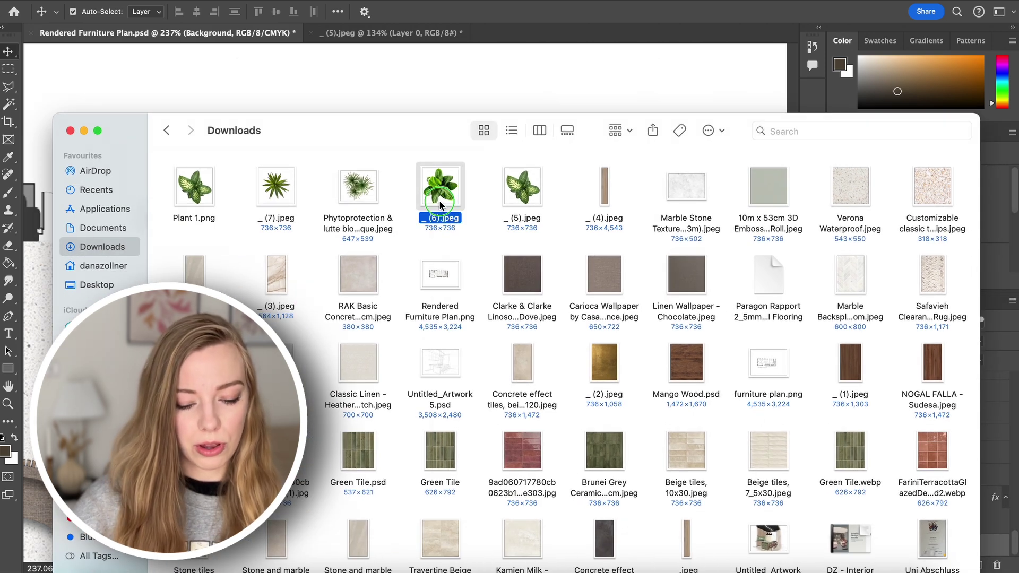
Open _ (6).jpeg in Adobe Photoshop 2024, and scale and position the cut-out plants side by side in the planter behind the first booth.
{"action": "right_click", "coordinate": [441, 207]}
{"action": "mouse_move", "coordinate": [483, 226]}
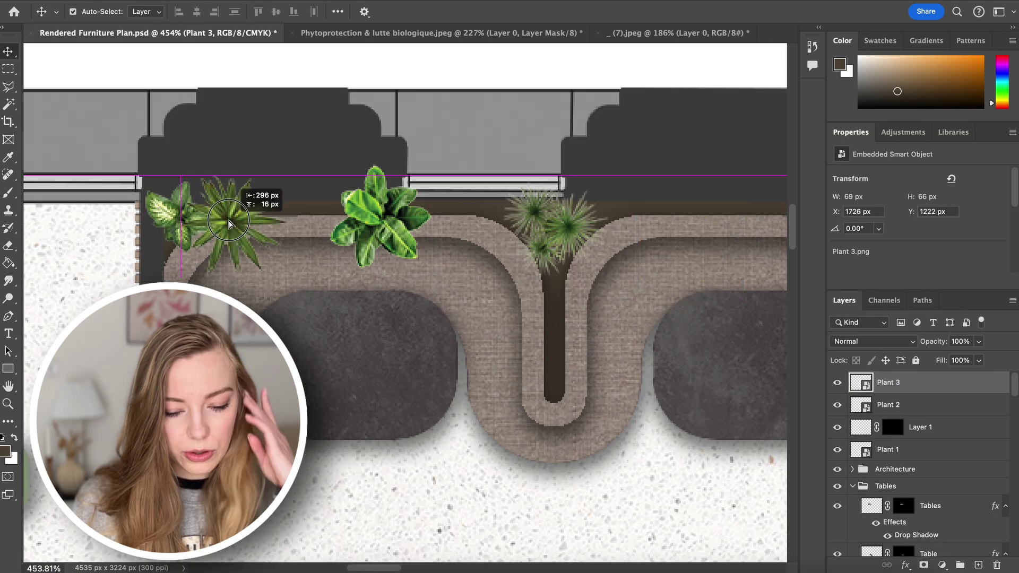
{"action": "mouse_move", "coordinate": [201, 255]}
{"action": "left_mouse_down"}
{"action": "mouse_move", "coordinate": [186, 272]}
{"action": "mouse_move", "coordinate": [211, 244]}
{"action": "left_mouse_up"}
{"action": "left_click_drag", "start_coordinate": [266, 197], "coordinate": [230, 223]}
{"action": "left_click", "coordinate": [660, 12]}
{"action": "left_click", "coordinate": [379, 217]}
{"action": "left_click_drag", "start_coordinate": [330, 267], "coordinate": [354, 241]}
{"action": "left_click_drag", "start_coordinate": [404, 194], "coordinate": [295, 194]}
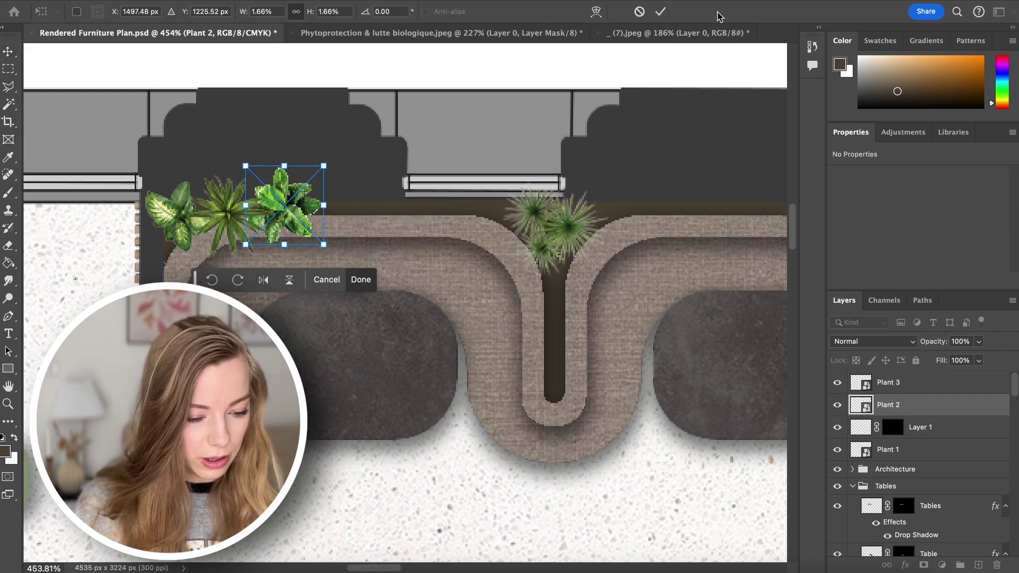
Adjust Plant 2 with brightness -41 and raised contrast, and with Hue/Saturation at saturation -8 and lightness +8.
{"action": "left_click", "coordinate": [294, 216]}
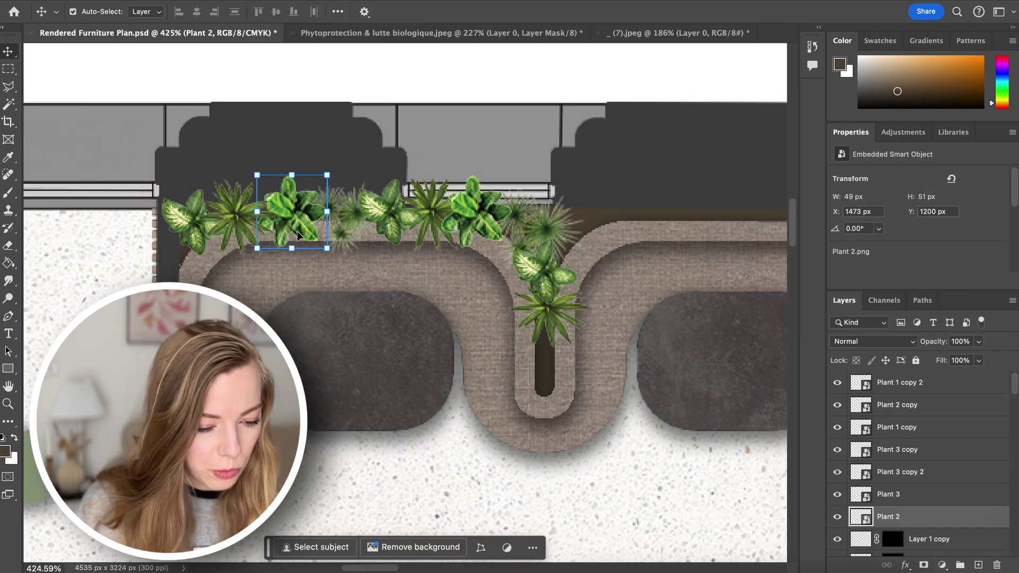
{"action": "scroll", "coordinate": [292, 216], "scroll_direction": "down", "scroll_amount": 8}
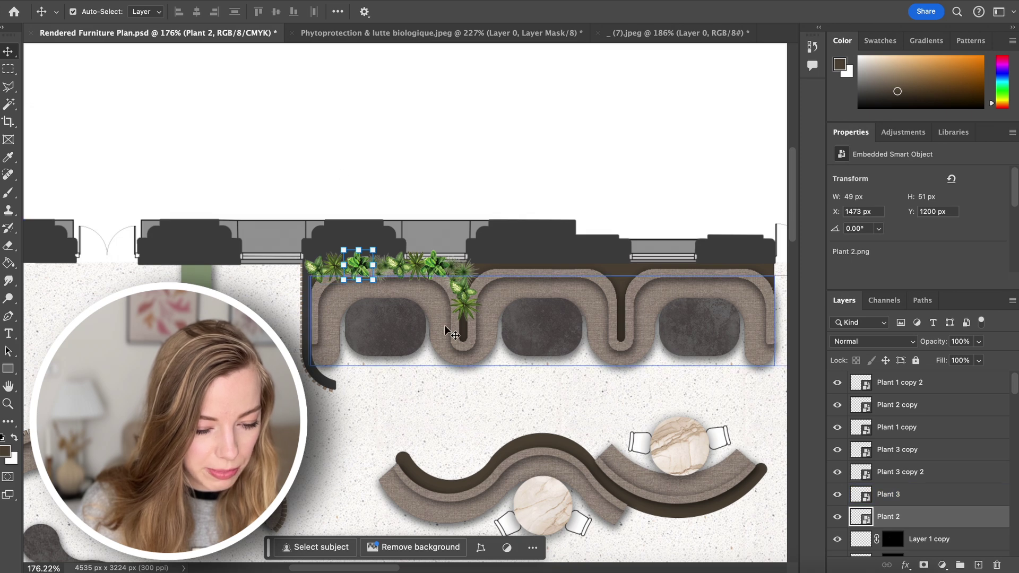
{"action": "scroll", "coordinate": [346, 275], "scroll_direction": "up", "scroll_amount": 3}
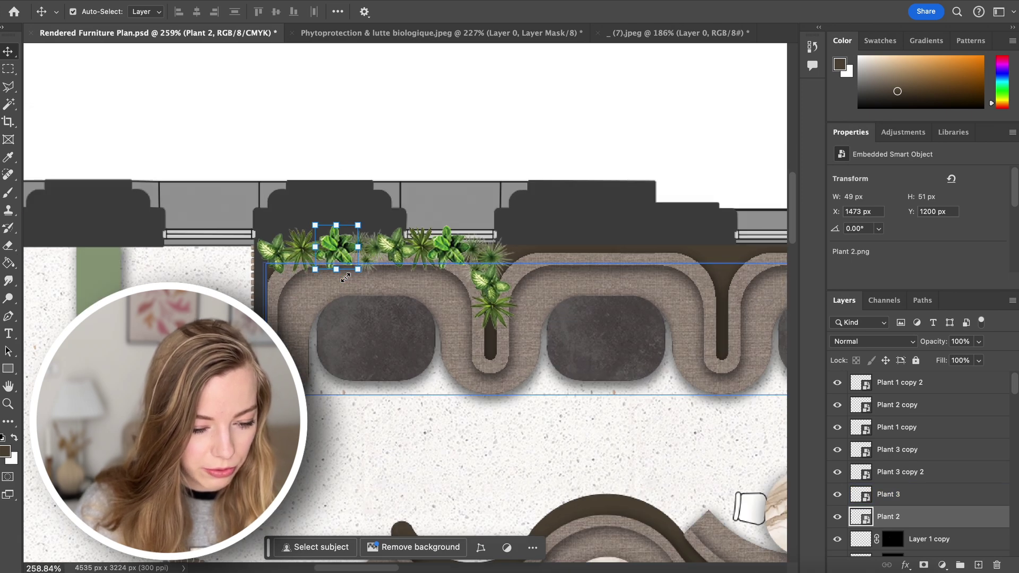
{"action": "scroll", "coordinate": [346, 276], "scroll_direction": "up", "scroll_amount": 3}
{"action": "left_click", "coordinate": [186, 0]}
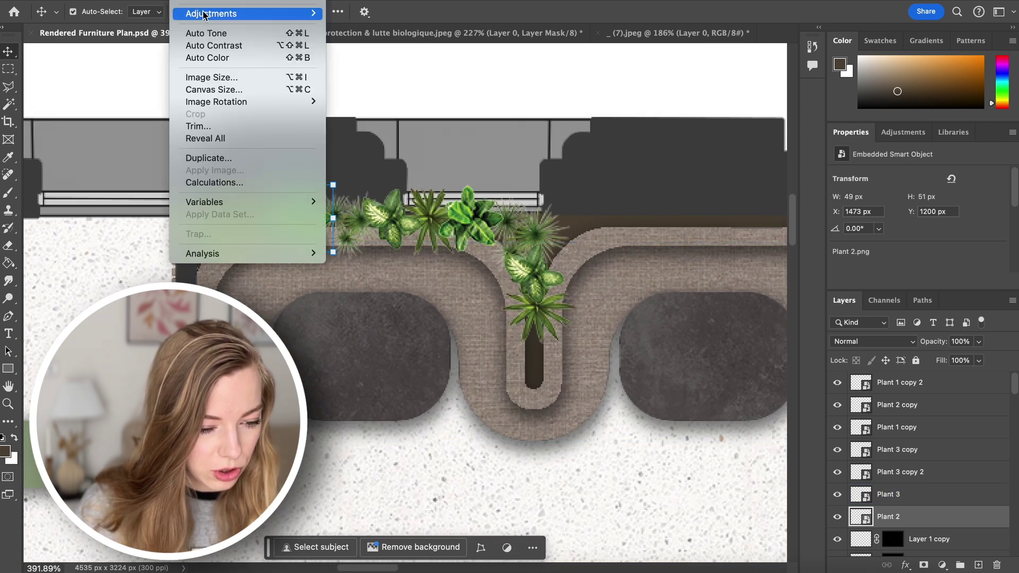
{"action": "mouse_move", "coordinate": [203, 15]}
{"action": "left_click", "coordinate": [423, 20]}
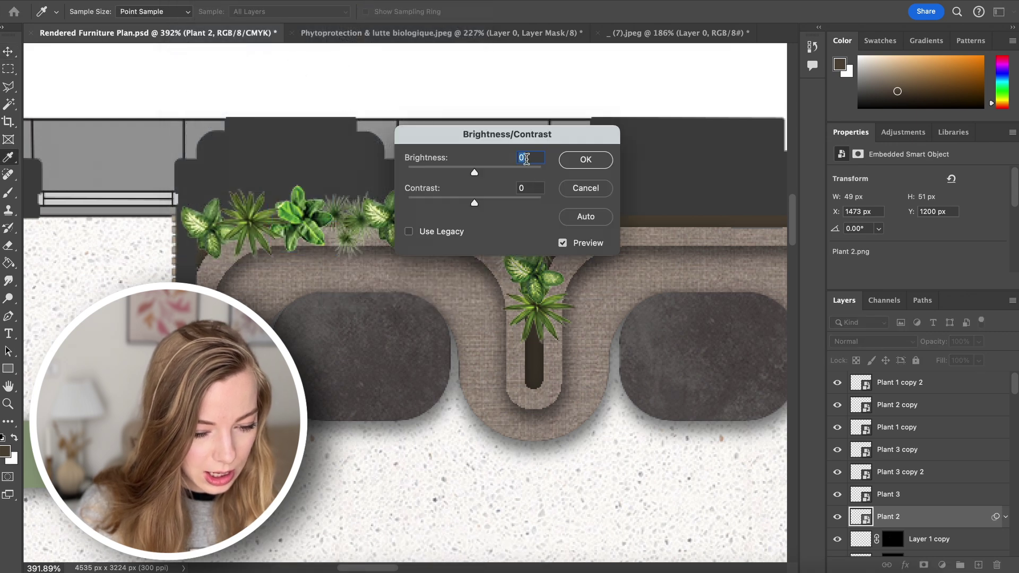
{"action": "left_click_drag", "start_coordinate": [465, 170], "coordinate": [459, 171]}
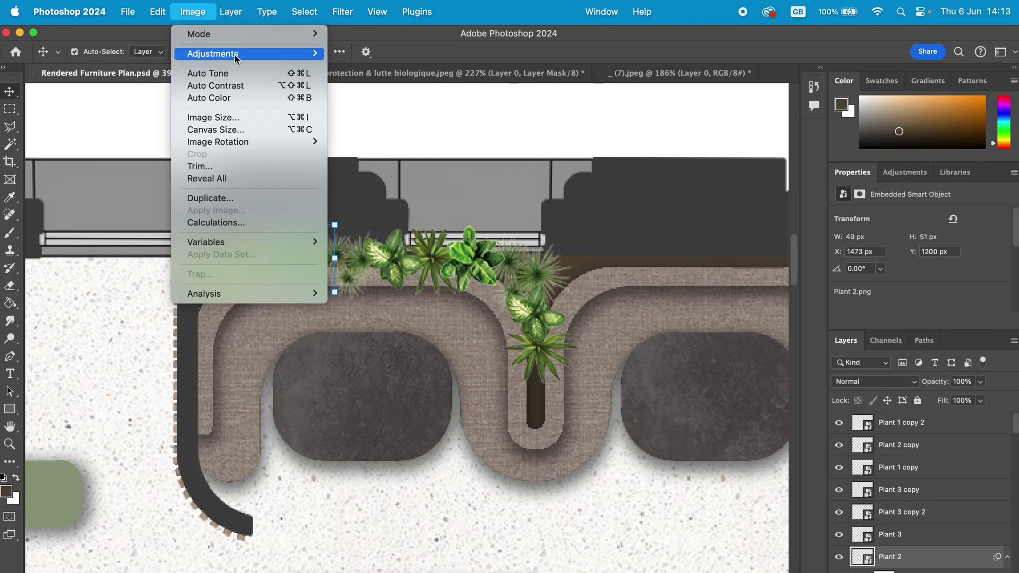
{"action": "mouse_move", "coordinate": [234, 54]}
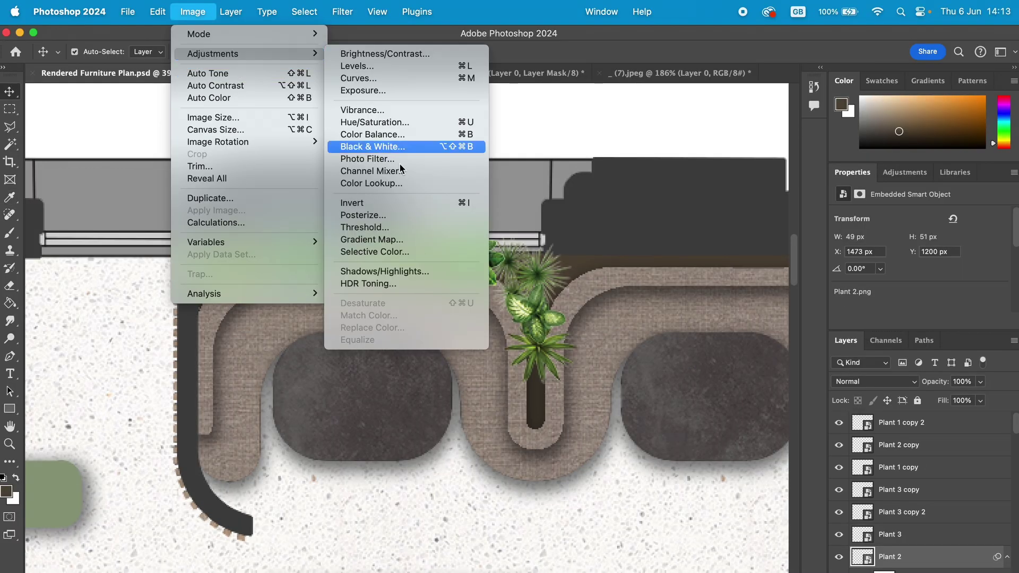
{"action": "left_click", "coordinate": [412, 123]}
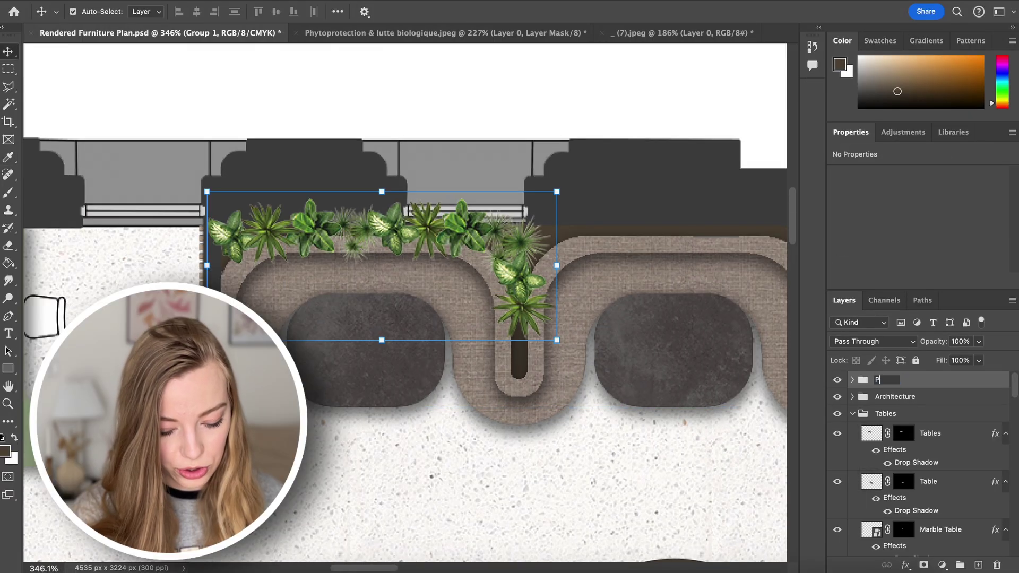
Name the plant group Plants, duplicate it, and shift the copy horizontally along the planter to the second booth.
{"action": "type", "text": "Plants"}
{"action": "key", "text": "Return"}
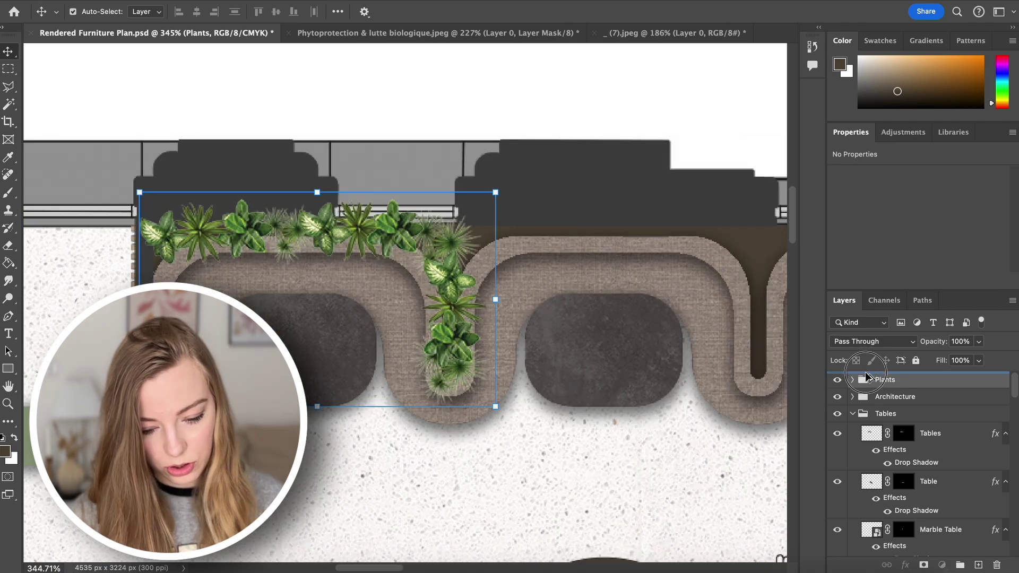
{"action": "key", "text": "ctrl+j"}
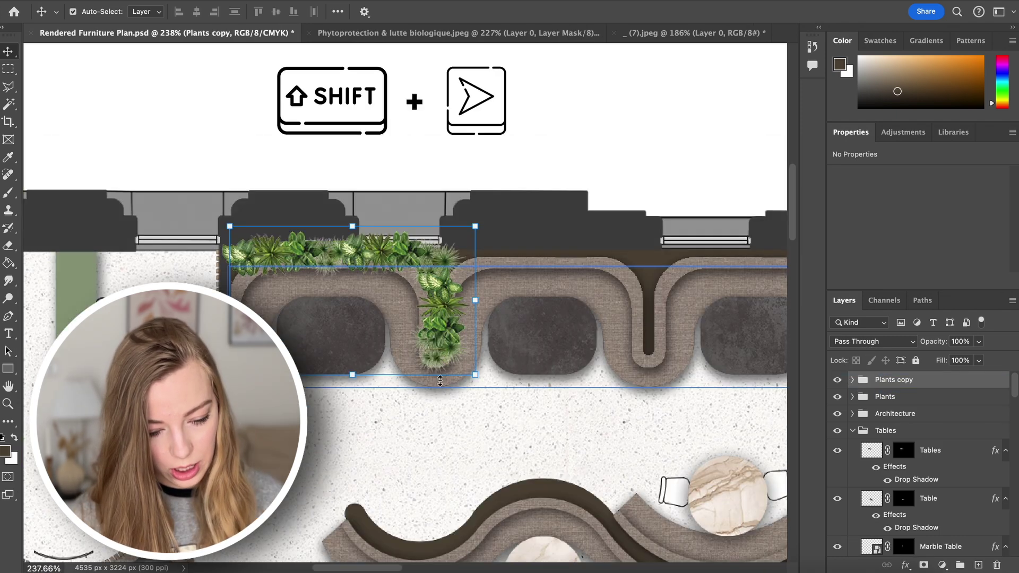
{"action": "key", "text": "shift+Right"}
{"action": "key", "text": "shift+Right"}
{"action": "key", "text": "shift+Right"}
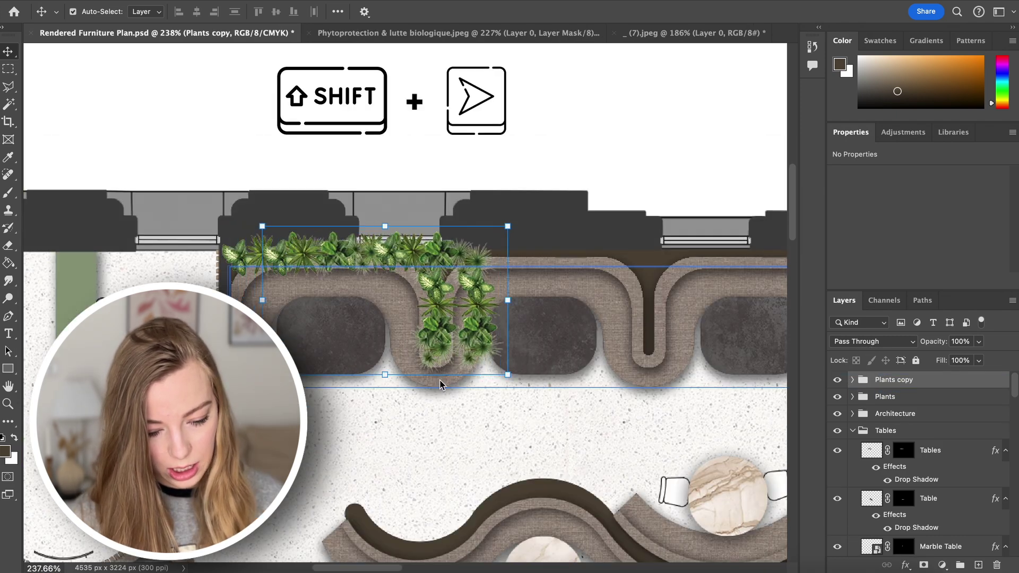
{"action": "key", "text": "shift+Right"}
{"action": "key", "text": "shift+Right"}
{"action": "key", "text": "shift+Right"}
{"action": "key", "text": "shift+Right"}
{"action": "key", "text": "shift+Right"}
{"action": "key", "text": "shift+Right"}
{"action": "key", "text": "shift+Right"}
{"action": "key", "text": "shift+Right"}
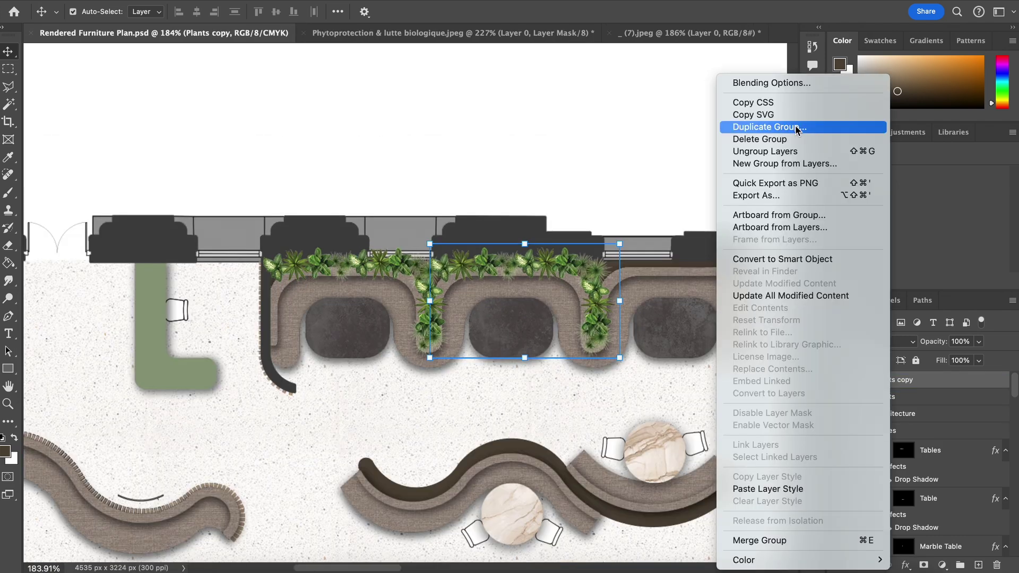
Duplicate the plant group once more and shift the new copy horizontally to the planter around the third booth.
{"action": "left_click", "coordinate": [796, 129]}
{"action": "key", "text": "Return"}
{"action": "key", "text": "shift+Right"}
{"action": "key", "text": "shift+Right"}
{"action": "key", "text": "shift+Right"}
{"action": "key", "text": "shift+Right"}
{"action": "key", "text": "shift+Right"}
{"action": "key", "text": "shift+Right"}
{"action": "key", "text": "shift+Right"}
{"action": "key", "text": "shift+Right"}
{"action": "key", "text": "shift+Right"}
{"action": "key", "text": "shift+Right"}
{"action": "key", "text": "shift+Right"}
{"action": "key", "text": "shift+Right"}
{"action": "key", "text": "shift+Right"}
{"action": "key", "text": "shift+Right"}
{"action": "key", "text": "shift+Right"}
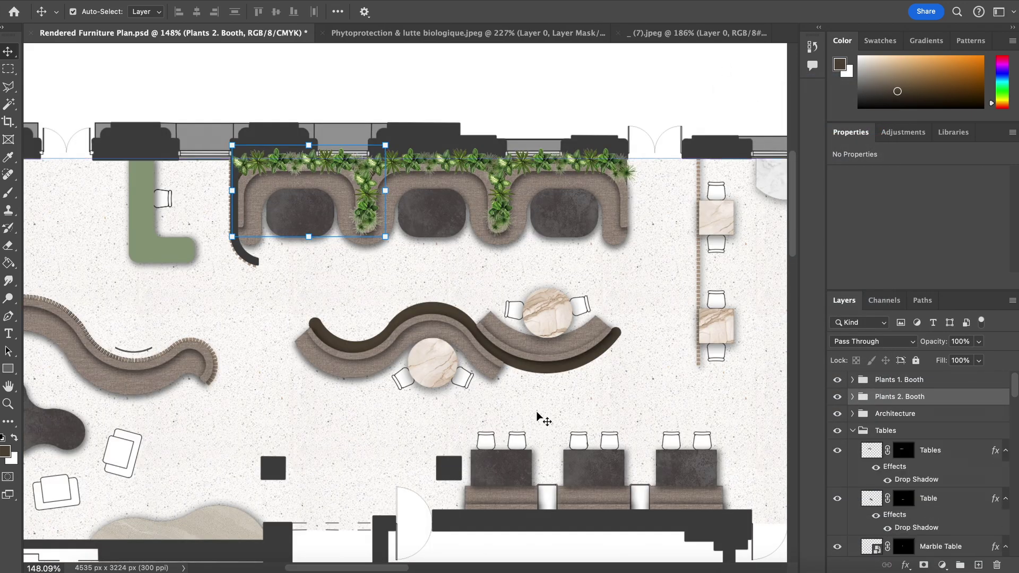
Move the Plants 2. Booth group down to the wavy booth and arrange its plants along the entire curved planter.
{"action": "key", "text": "shift+Down"}
{"action": "key", "text": "shift+Down"}
{"action": "key", "text": "shift+Down"}
{"action": "key", "text": "shift+Down"}
{"action": "key", "text": "shift+Down"}
{"action": "key", "text": "shift+Down"}
{"action": "key", "text": "shift+Down"}
{"action": "key", "text": "shift+Down"}
{"action": "key", "text": "shift+Down"}
{"action": "key", "text": "shift+Down"}
{"action": "key", "text": "shift+Down"}
{"action": "key", "text": "shift+Down"}
{"action": "key", "text": "shift+Down"}
{"action": "key", "text": "shift+Down"}
{"action": "key", "text": "shift+Down"}
{"action": "key", "text": "shift+Down"}
{"action": "key", "text": "shift+Down"}
{"action": "key", "text": "shift+Down"}
{"action": "key", "text": "shift+Down"}
{"action": "key", "text": "shift+Down"}
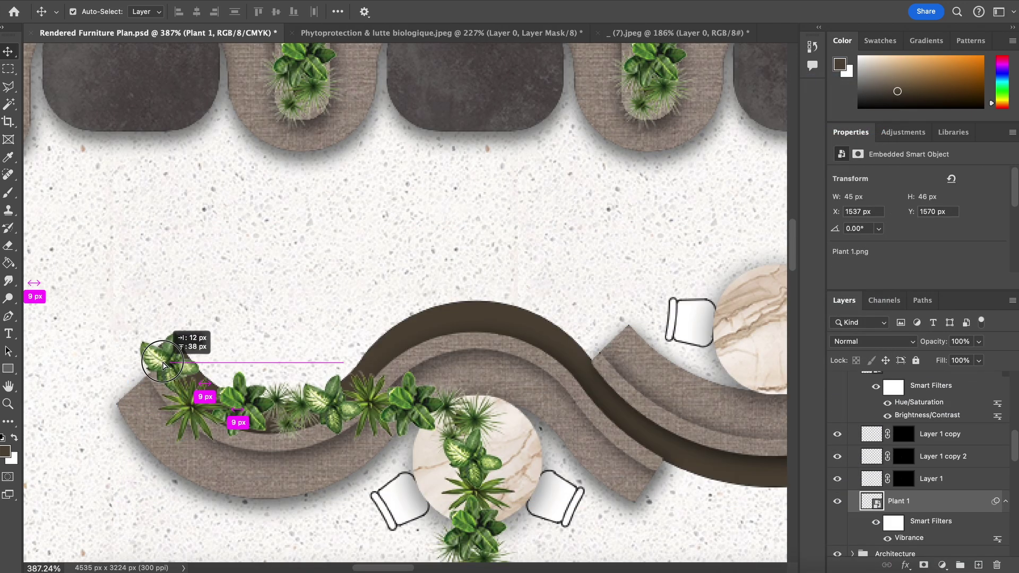
{"action": "left_click_drag", "start_coordinate": [169, 341], "coordinate": [361, 383]}
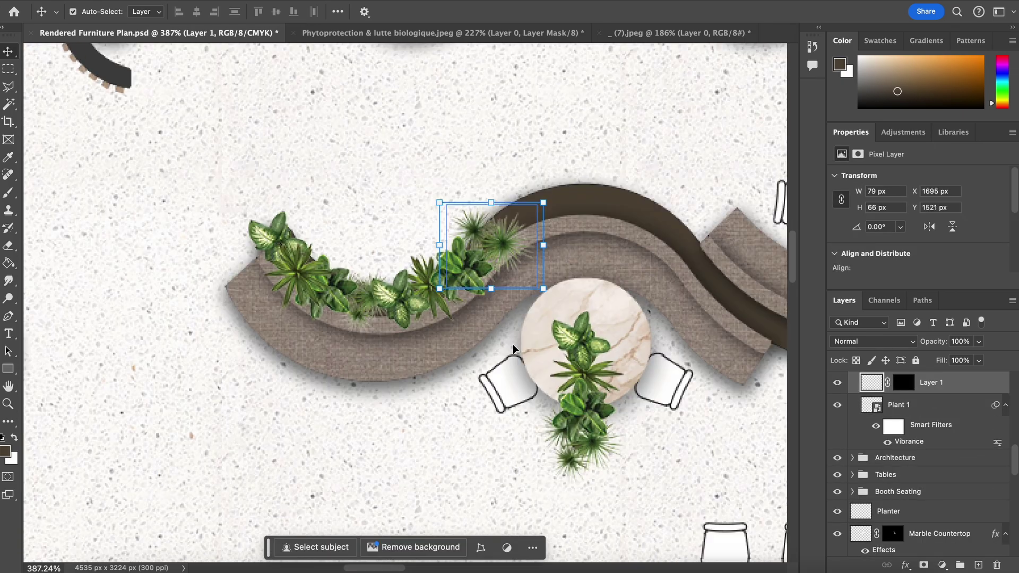
{"action": "left_click_drag", "start_coordinate": [513, 344], "coordinate": [578, 175]}
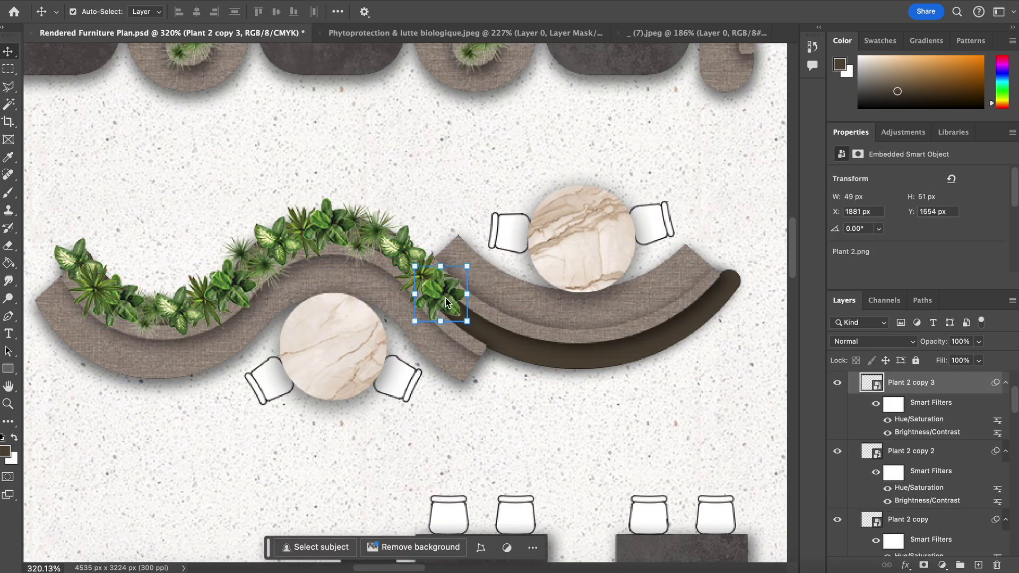
{"action": "left_click_drag", "start_coordinate": [440, 295], "coordinate": [553, 362]}
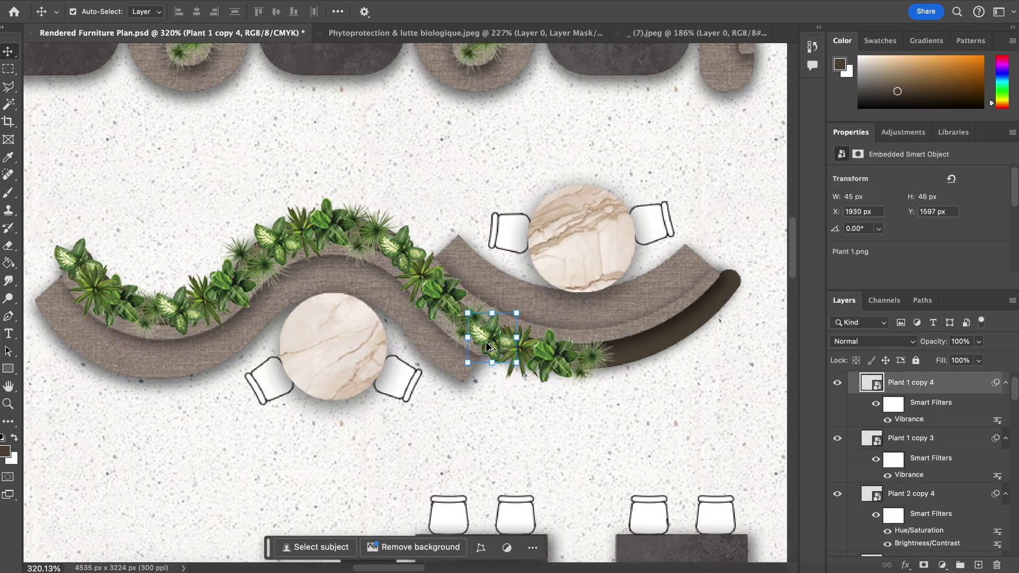
{"action": "left_click_drag", "start_coordinate": [584, 345], "coordinate": [726, 286]}
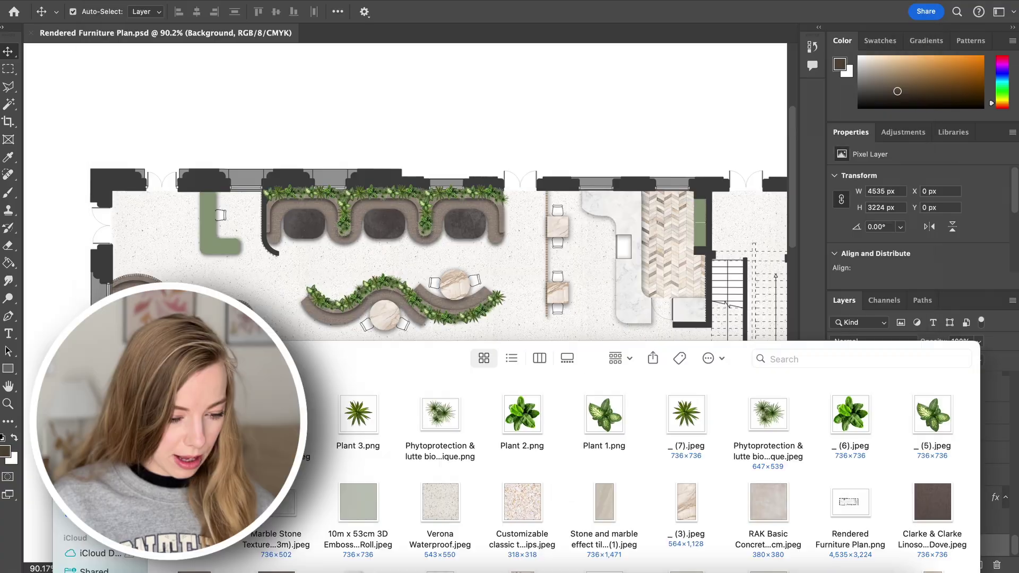
Place Chair Plan View.png in the plan, move its layer above Linework, and fit the chair over the first outlined seat of the lower tables.
{"action": "key", "text": "Return"}
{"action": "key", "text": "ctrl+minus"}
{"action": "left_click_drag", "start_coordinate": [204, 440], "coordinate": [557, 159]}
{"action": "key", "text": "Return"}
{"action": "left_click_drag", "start_coordinate": [902, 545], "coordinate": [902, 408]}
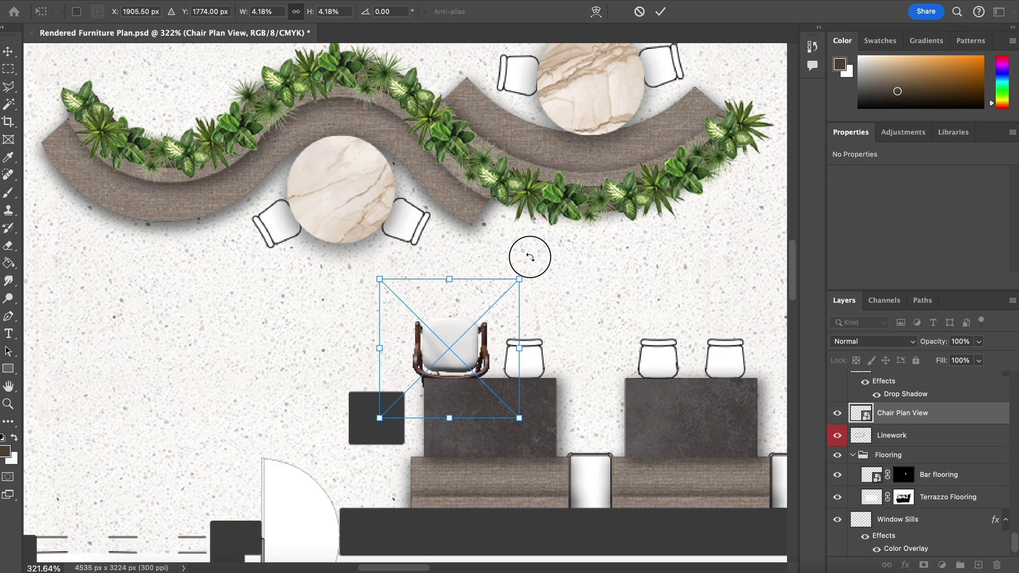
{"action": "left_click_drag", "start_coordinate": [529, 255], "coordinate": [326, 462]}
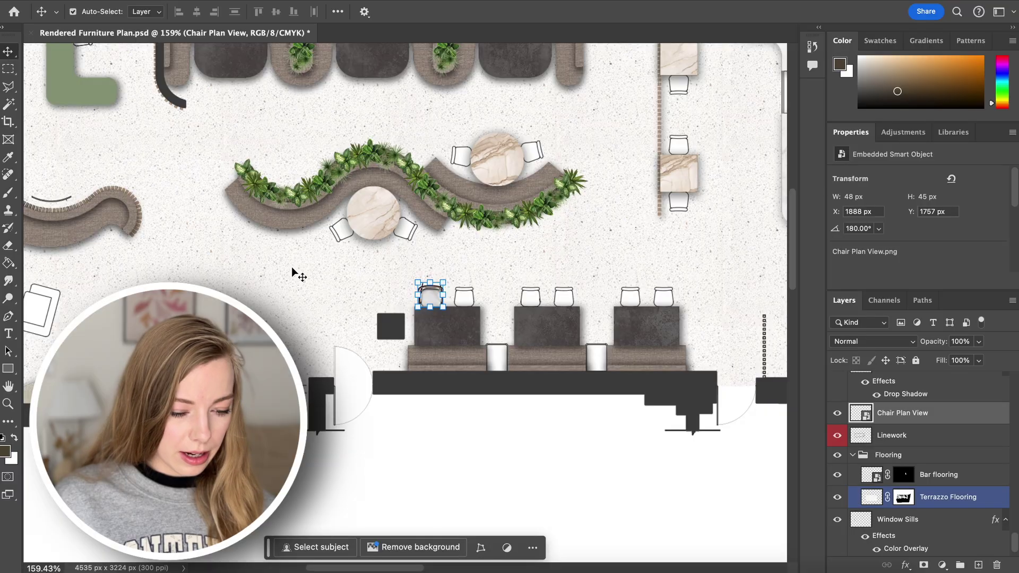
Duplicate the placed chair image onto the neighbouring outlined seat at the same dark table.
{"action": "left_click", "coordinate": [292, 268]}
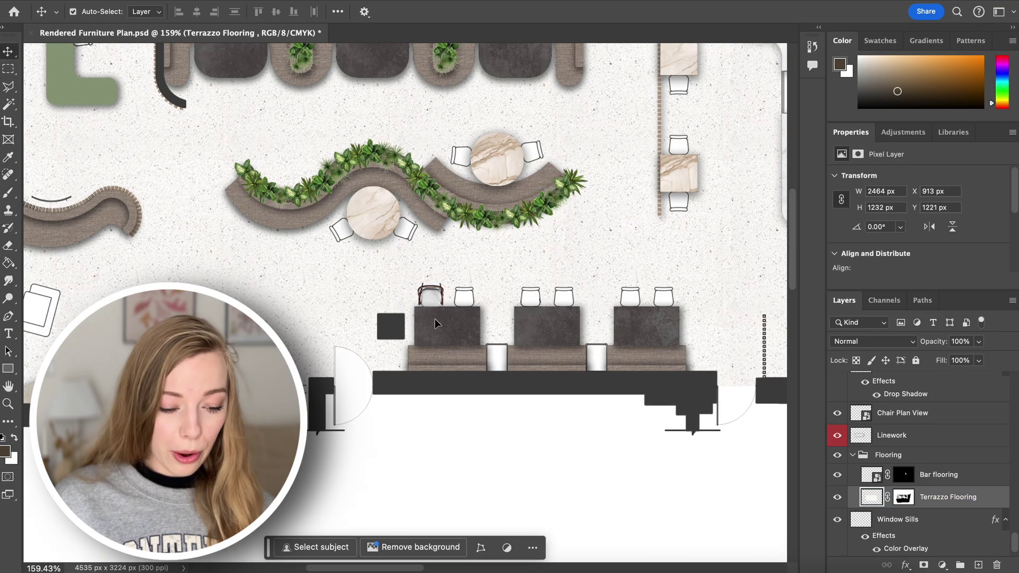
{"action": "left_click", "coordinate": [436, 298]}
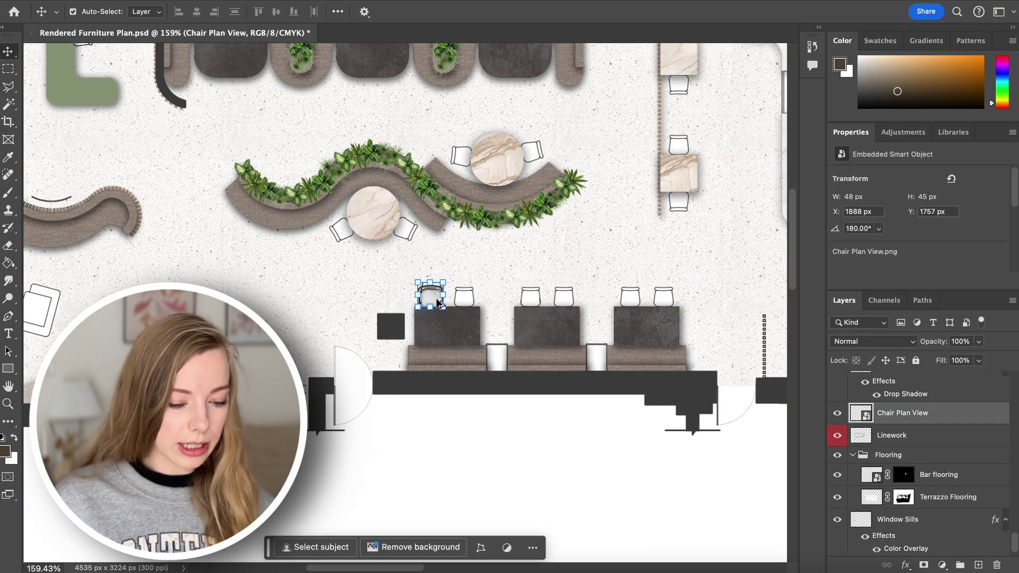
{"action": "left_click_drag", "start_coordinate": [437, 303], "coordinate": [467, 299]}
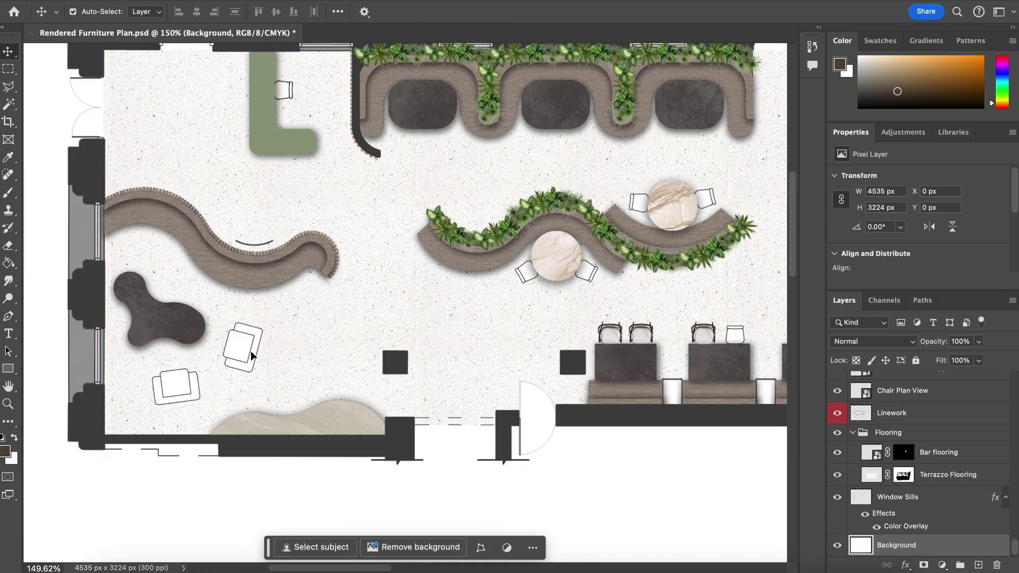
Rotate the cut-out armchair image on Layer 2, scale it down, and position it over the armchair outline beside the organic coffee table.
{"action": "scroll", "coordinate": [232, 374], "scroll_direction": "up", "scroll_amount": 3}
{"action": "scroll", "coordinate": [232, 374], "scroll_direction": "down", "scroll_amount": 3}
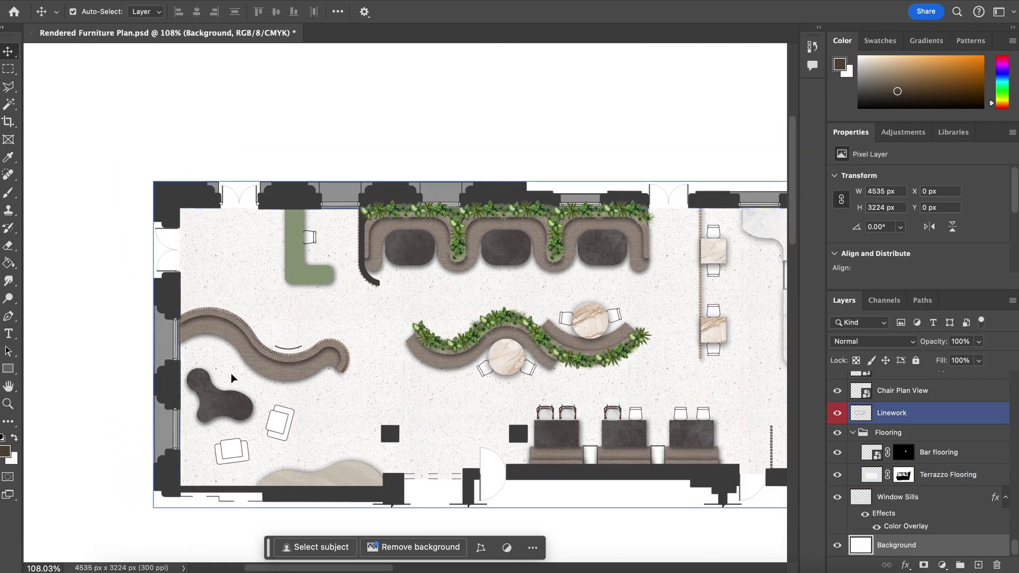
{"action": "scroll", "coordinate": [231, 374], "scroll_direction": "down", "scroll_amount": 3}
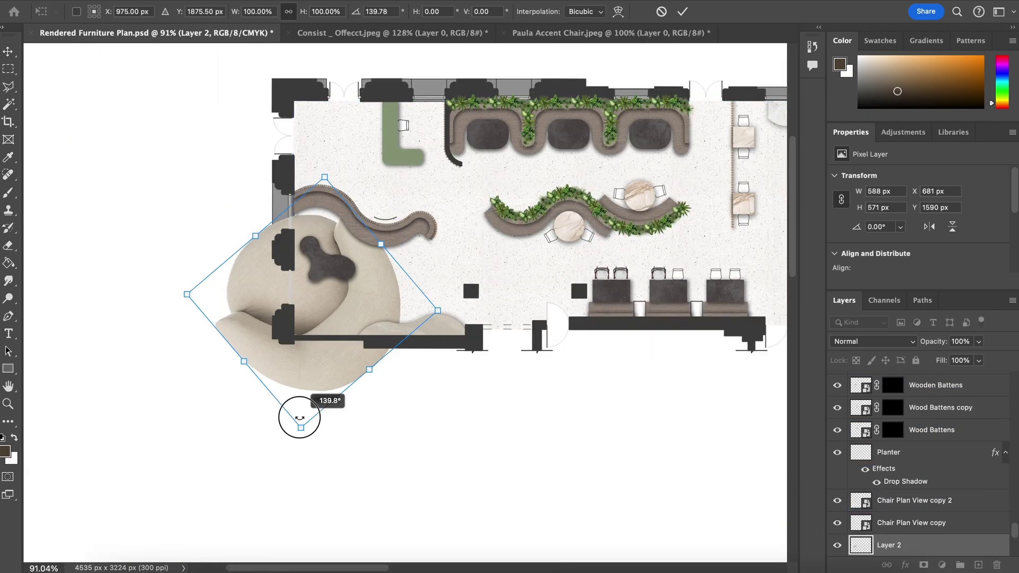
{"action": "left_click_drag", "start_coordinate": [303, 415], "coordinate": [303, 416]}
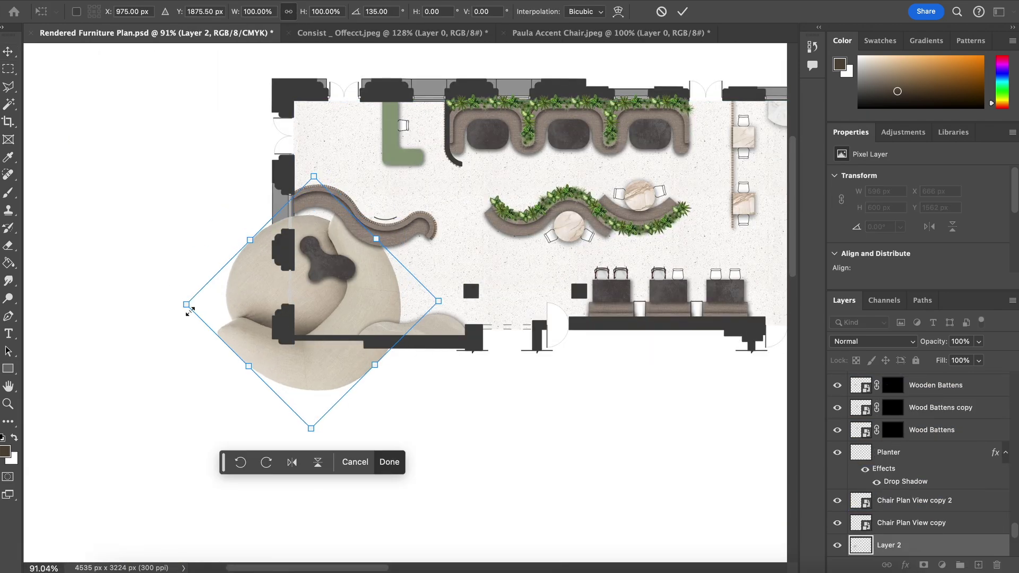
{"action": "left_click_drag", "start_coordinate": [291, 209], "coordinate": [382, 265]}
{"action": "scroll", "coordinate": [405, 303], "scroll_direction": "up", "scroll_amount": 2}
{"action": "left_click_drag", "start_coordinate": [405, 304], "coordinate": [351, 271]}
{"action": "scroll", "coordinate": [364, 271], "scroll_direction": "up", "scroll_amount": 5}
{"action": "left_click_drag", "start_coordinate": [409, 220], "coordinate": [373, 221]}
{"action": "left_click_drag", "start_coordinate": [263, 222], "coordinate": [280, 228]}
{"action": "left_click_drag", "start_coordinate": [217, 225], "coordinate": [205, 246]}
{"action": "mouse_move", "coordinate": [302, 222]}
{"action": "left_mouse_down"}
{"action": "mouse_move", "coordinate": [329, 200]}
{"action": "mouse_move", "coordinate": [318, 212]}
{"action": "left_mouse_up"}
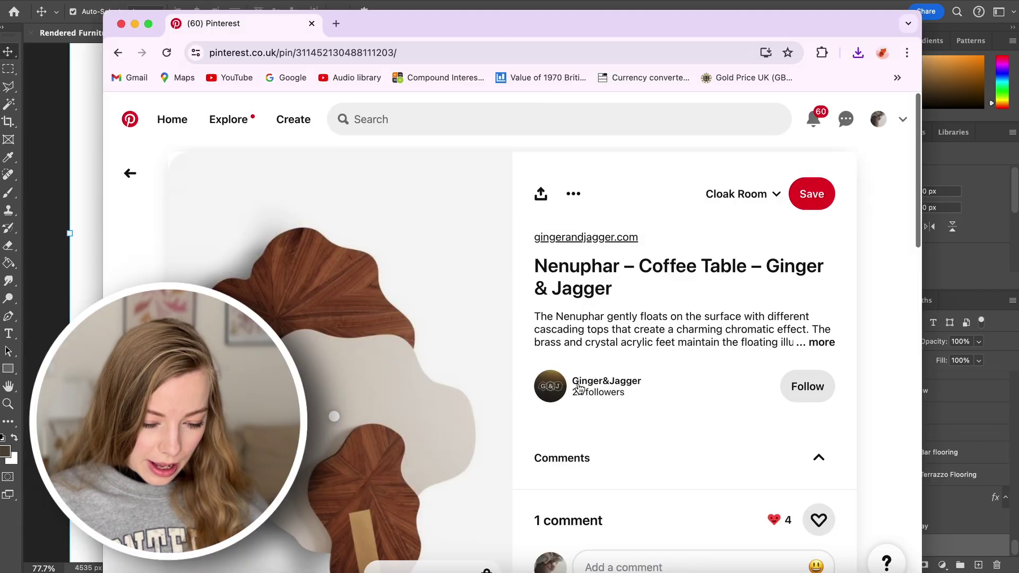
{"action": "scroll", "coordinate": [444, 314], "scroll_direction": "down", "scroll_amount": 2}
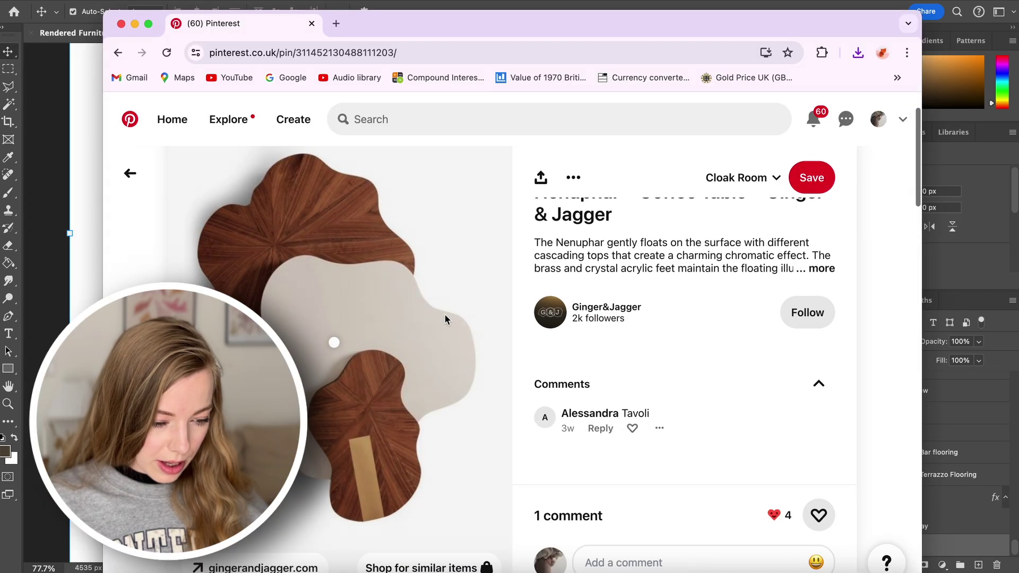
Find the top-view Nenuphar coffee table by Ginger & Jagger on Pinterest and place its cut-out over the organic table outline.
{"action": "scroll", "coordinate": [402, 279], "scroll_direction": "down", "scroll_amount": 2}
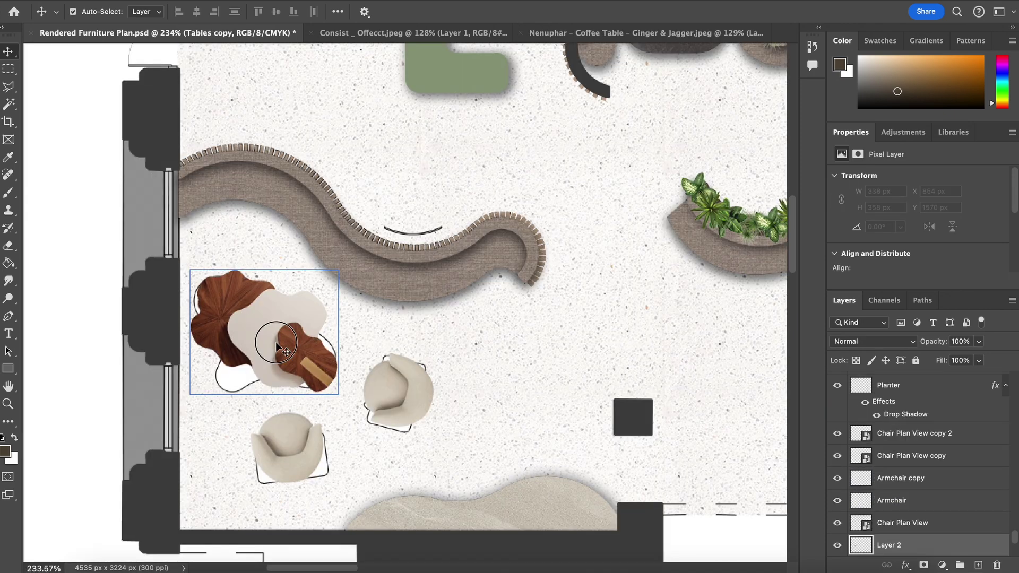
{"action": "left_click", "coordinate": [276, 348]}
{"action": "left_click_drag", "start_coordinate": [351, 399], "coordinate": [127, 214]}
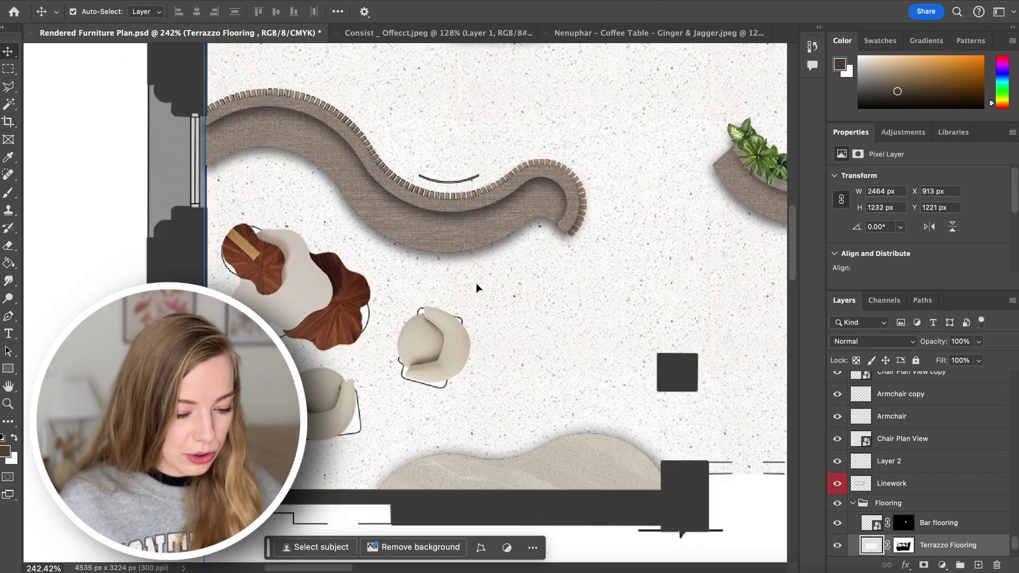
Marquee-select the areas around the coffee table and both armchairs and fill them with white on the Terrazzo Flooring layer mask.
{"action": "left_click", "coordinate": [9, 69]}
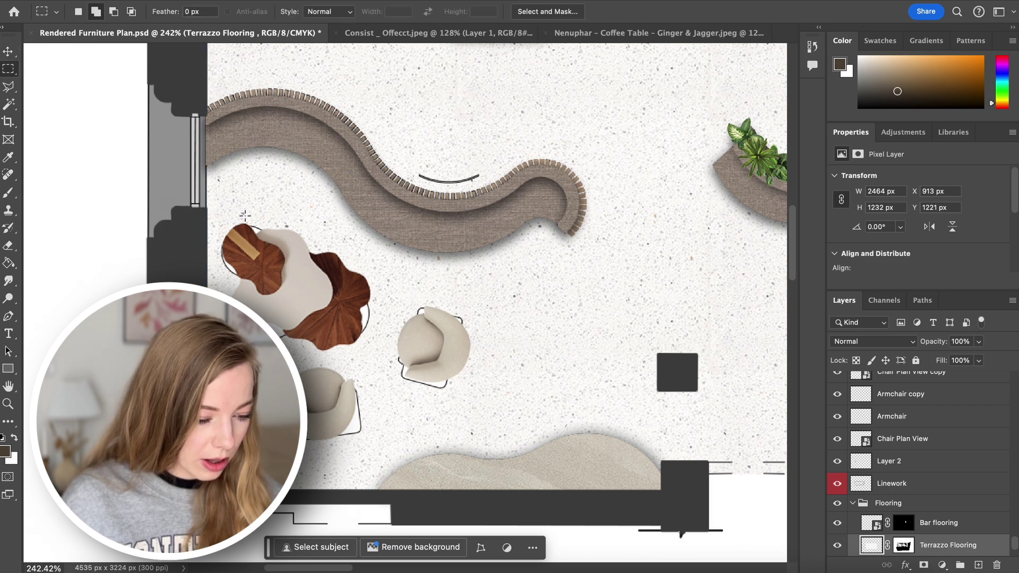
{"action": "left_click_drag", "start_coordinate": [217, 221], "coordinate": [226, 256]}
{"action": "left_click_drag", "start_coordinate": [289, 354], "coordinate": [298, 359]}
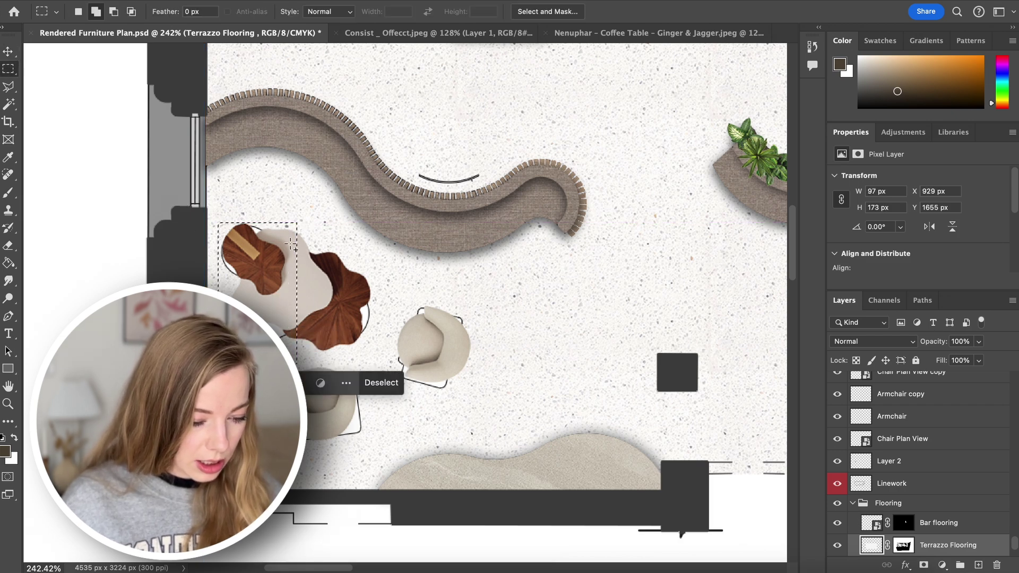
{"action": "left_click_drag", "start_coordinate": [340, 330], "coordinate": [349, 371]}
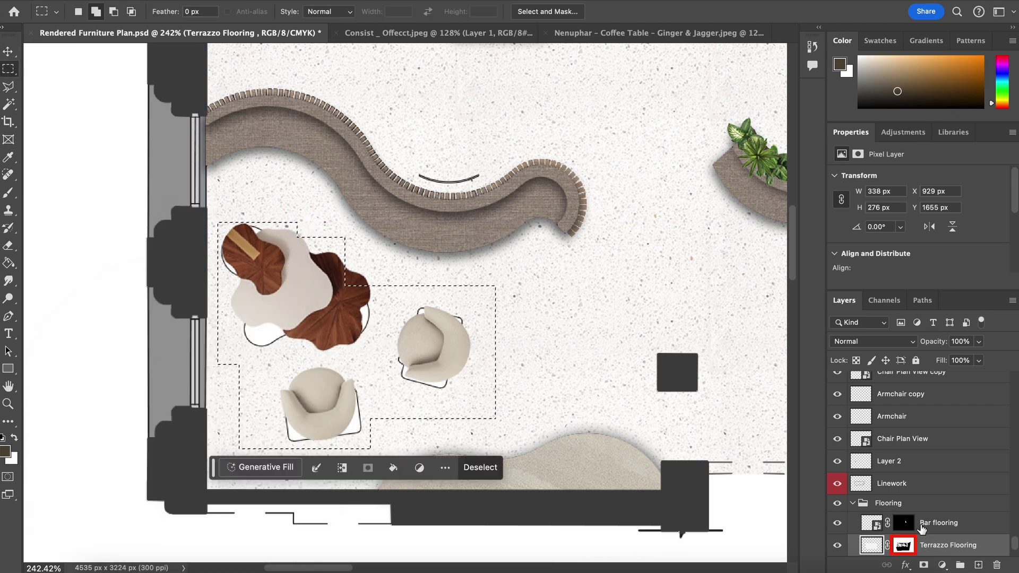
{"action": "left_click", "coordinate": [904, 545]}
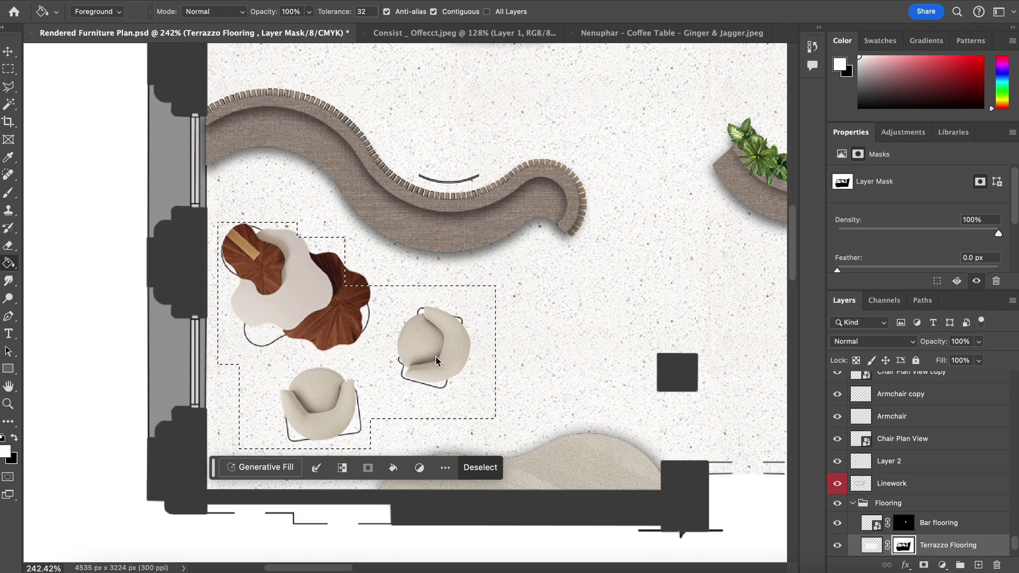
Move the Linework layer beneath the Flooring group.
{"action": "left_click", "coordinate": [888, 503]}
{"action": "left_click_drag", "start_coordinate": [882, 469], "coordinate": [902, 476]}
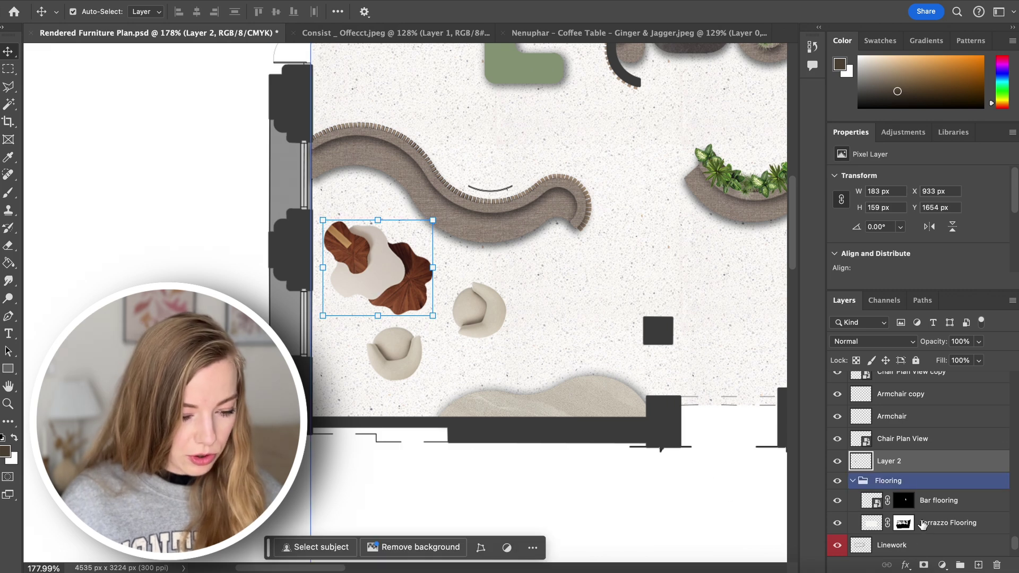
Add drop shadows to the coffee table and armchair layers, with 35% opacity, 6 px distance, 6% spread and 13 px size.
{"action": "left_click", "coordinate": [905, 565]}
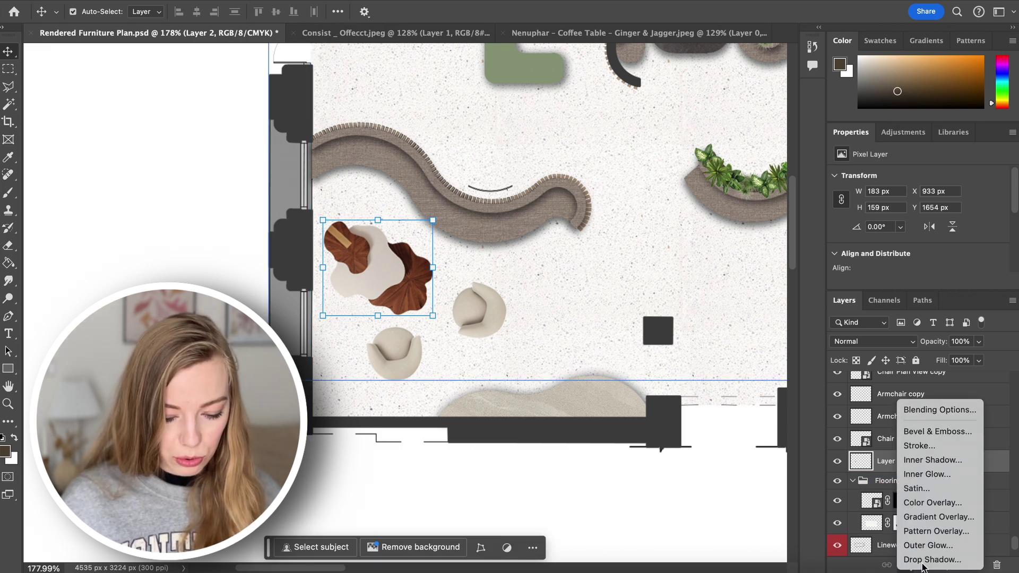
{"action": "left_click", "coordinate": [922, 561]}
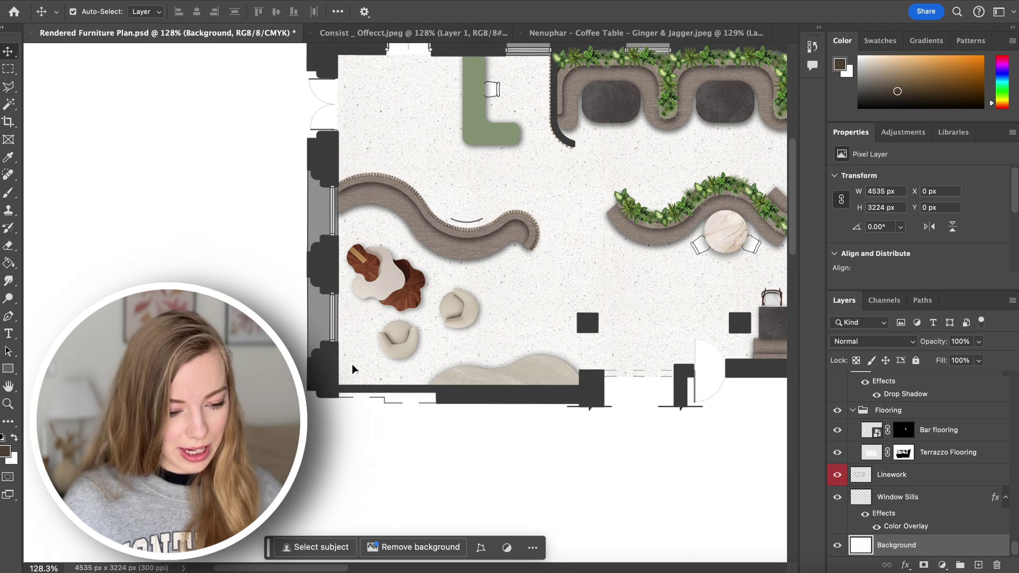
{"action": "left_click", "coordinate": [352, 364]}
Add a drop shadow to the Walls layer with 45% opacity, 148° angle, 13 px distance, 8% spread and 27 px size.
{"action": "scroll", "coordinate": [359, 345], "scroll_direction": "right", "scroll_amount": 5}
{"action": "scroll", "coordinate": [358, 345], "scroll_direction": "up", "scroll_amount": 3}
{"action": "scroll", "coordinate": [367, 333], "scroll_direction": "down", "scroll_amount": 5}
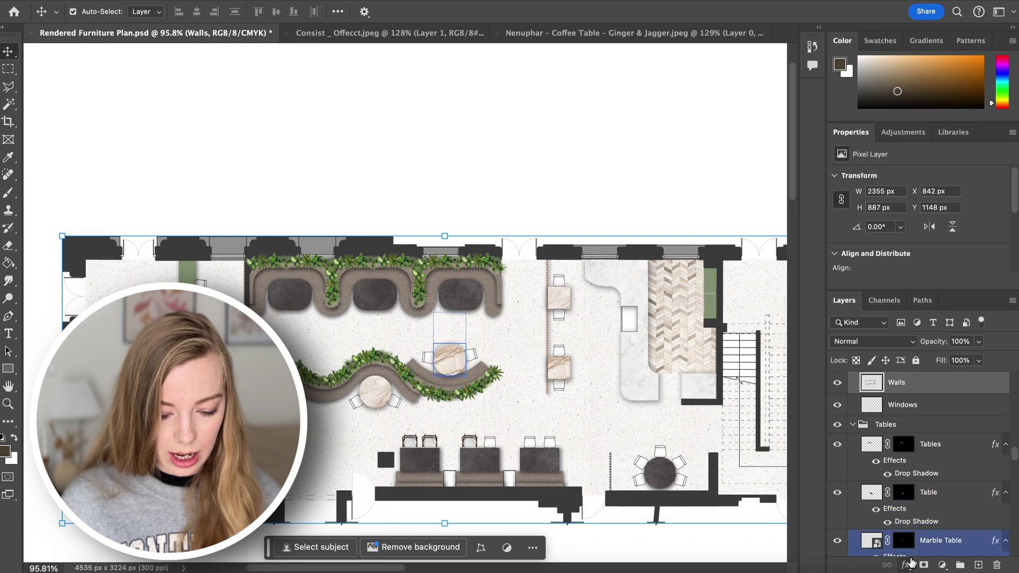
{"action": "left_click", "coordinate": [904, 564]}
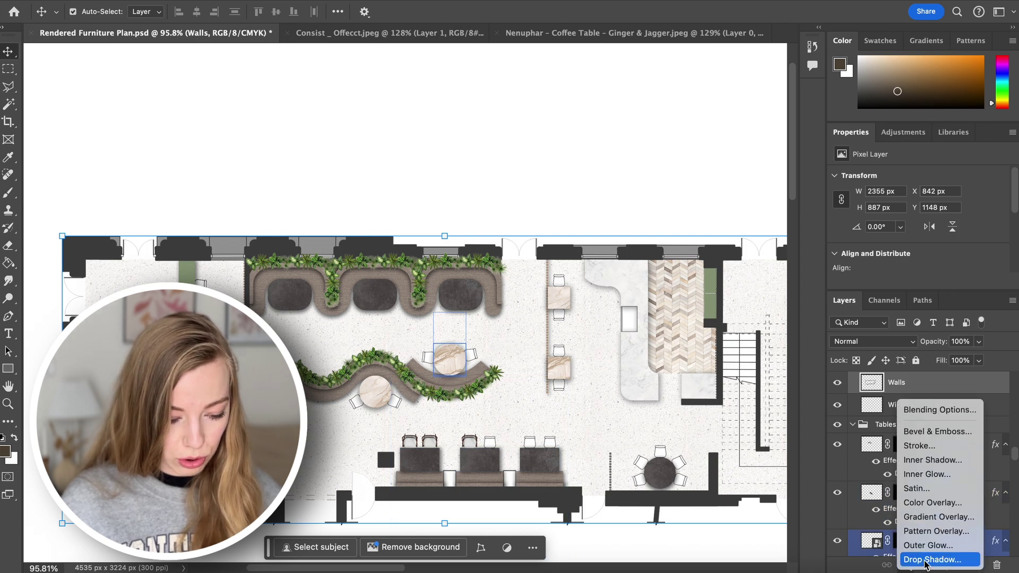
{"action": "left_click", "coordinate": [924, 560]}
{"action": "left_click_drag", "start_coordinate": [716, 262], "coordinate": [724, 265]}
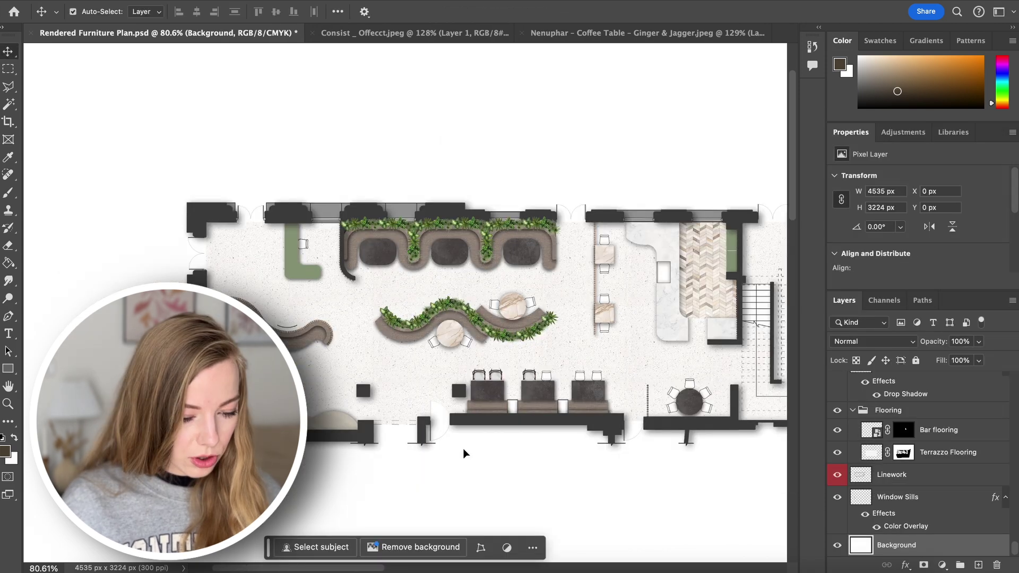
Examine the shadowed walls, seating, staircase and bar area across the rendered floor plan.
{"action": "scroll", "coordinate": [466, 450], "scroll_direction": "up", "scroll_amount": 3}
{"action": "scroll", "coordinate": [464, 454], "scroll_direction": "down", "scroll_amount": 3}
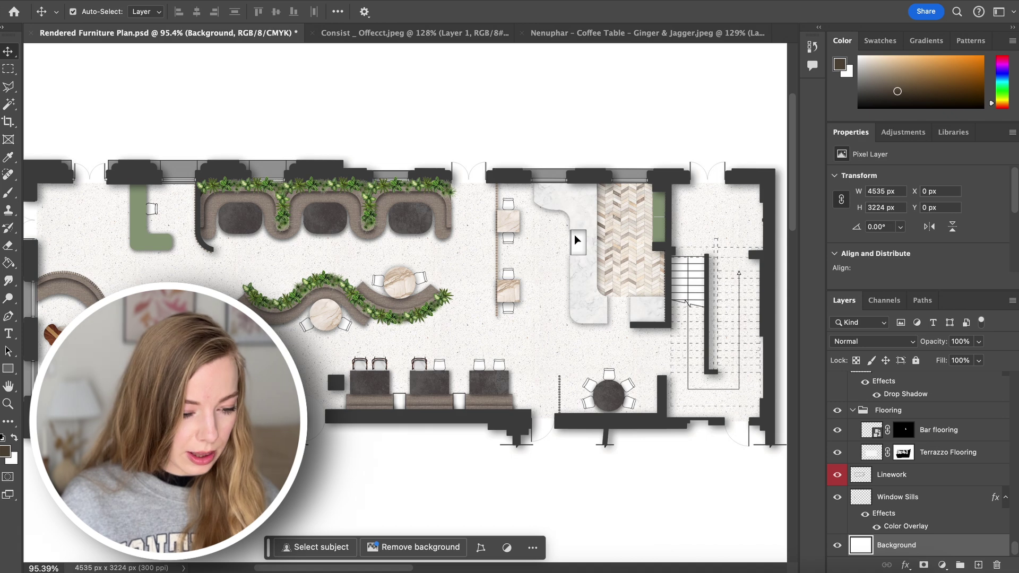
{"action": "scroll", "coordinate": [631, 284], "scroll_direction": "right", "scroll_amount": 5}
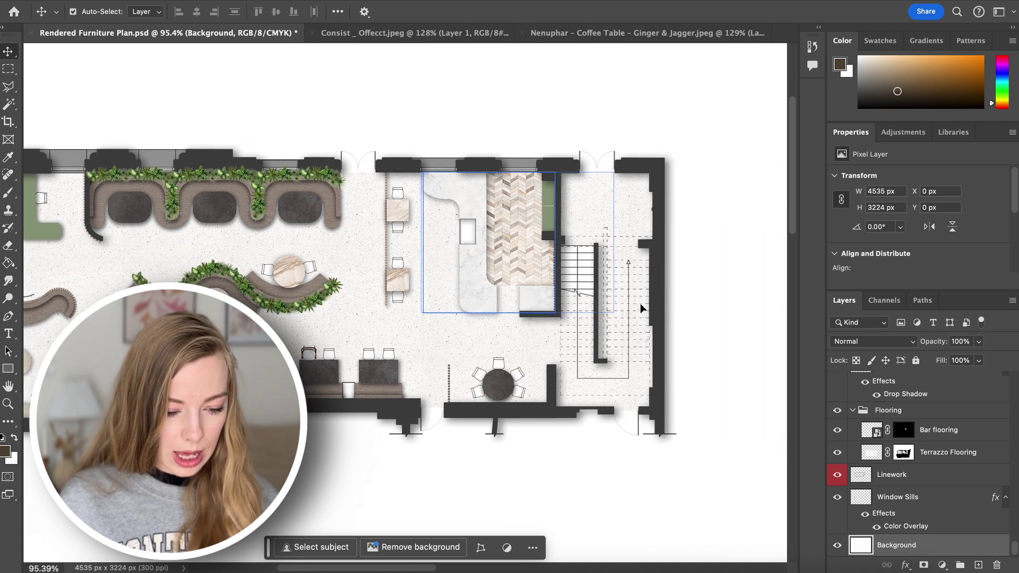
{"action": "scroll", "coordinate": [667, 372], "scroll_direction": "down", "scroll_amount": 3}
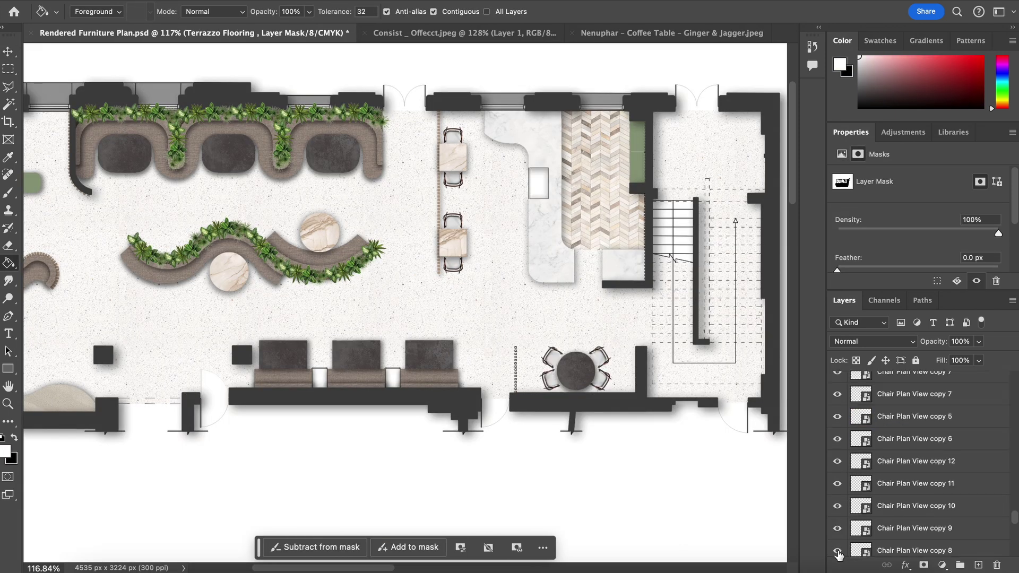
{"action": "left_click", "coordinate": [837, 496]}
{"action": "scroll", "coordinate": [845, 498], "scroll_direction": "down", "scroll_amount": 3}
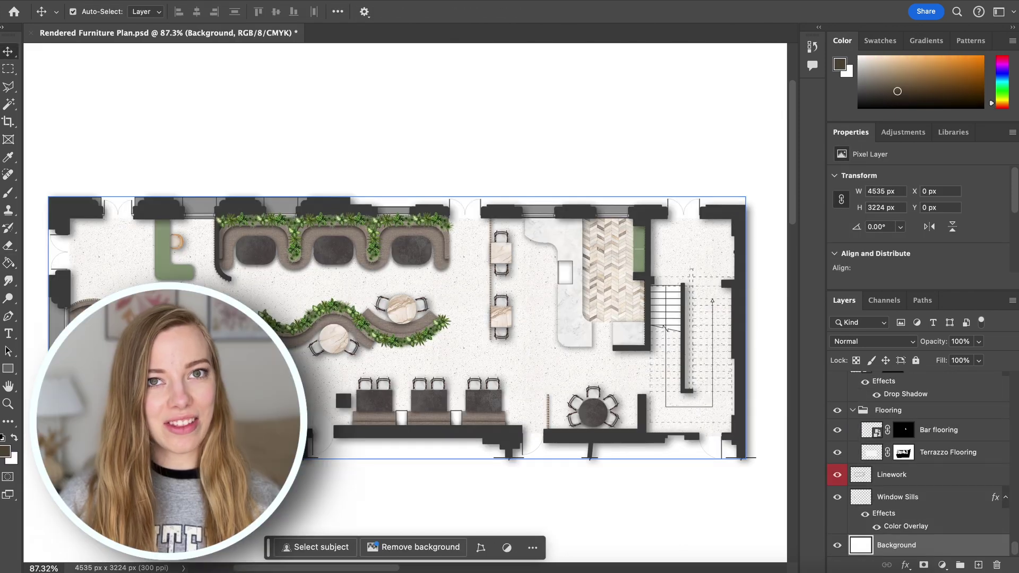
{"action": "left_click", "coordinate": [617, 397]}
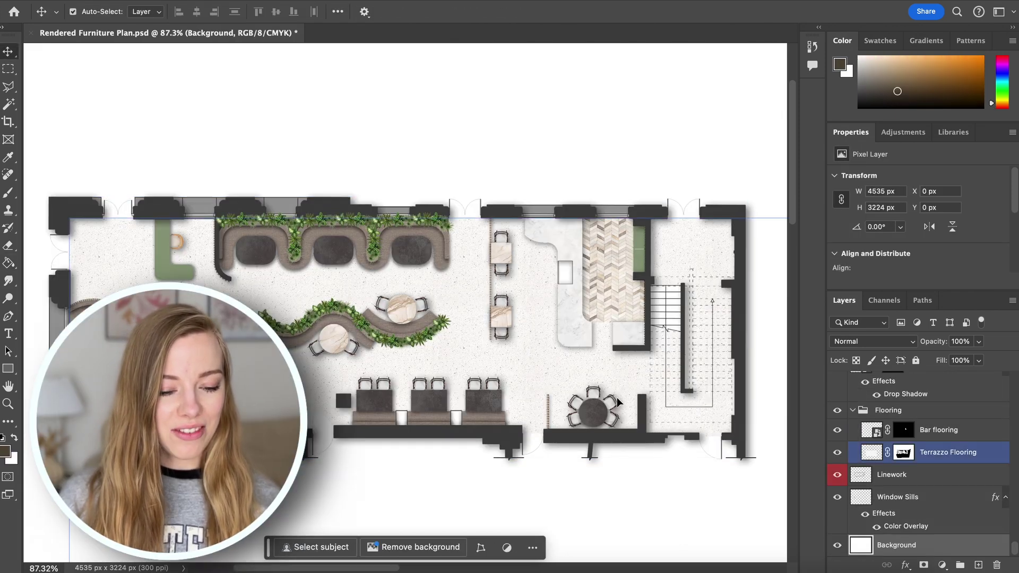
{"action": "scroll", "coordinate": [616, 397], "scroll_direction": "up", "scroll_amount": 4}
{"action": "scroll", "coordinate": [616, 396], "scroll_direction": "down", "scroll_amount": 3}
{"action": "left_click", "coordinate": [587, 396]}
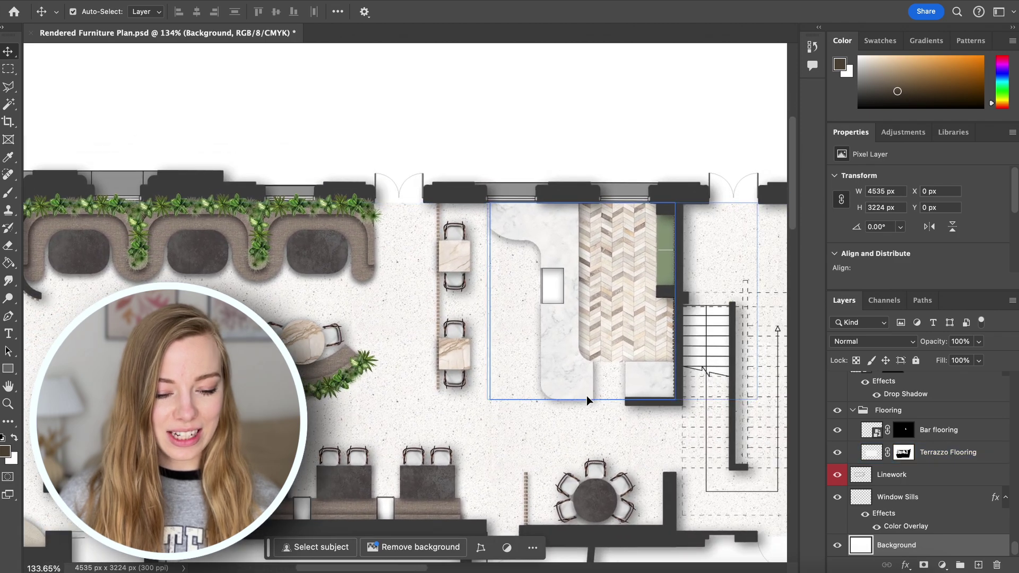
Place the Croissant Plan.png image in the plan and move its layer above Bar flooring in the Flooring group.
{"action": "scroll", "coordinate": [672, 276], "scroll_direction": "up", "scroll_amount": 4}
{"action": "scroll", "coordinate": [671, 276], "scroll_direction": "up", "scroll_amount": 1}
{"action": "scroll", "coordinate": [671, 276], "scroll_direction": "right", "scroll_amount": 3}
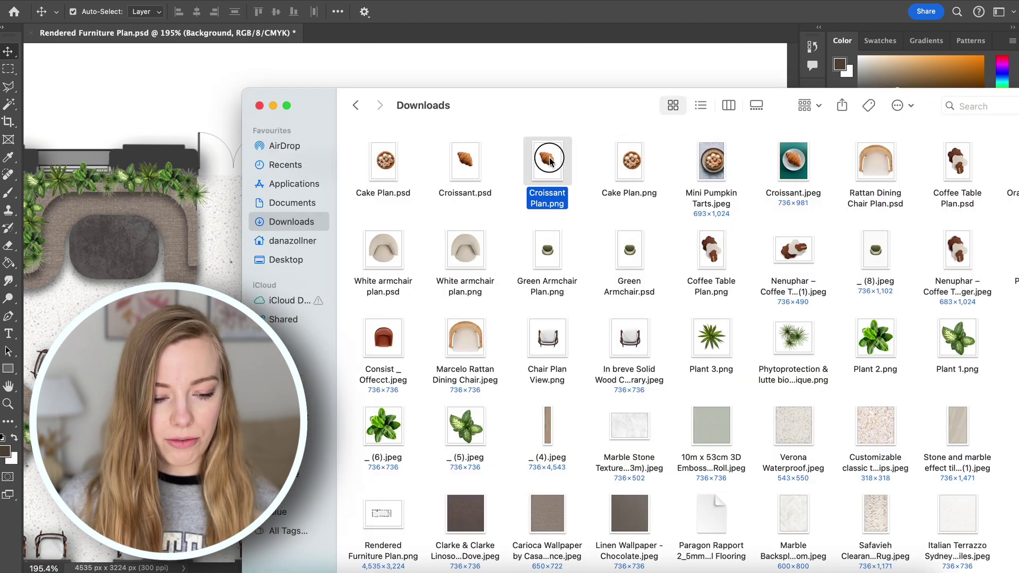
{"action": "left_click_drag", "start_coordinate": [547, 160], "coordinate": [170, 260]}
{"action": "key", "text": "Return"}
{"action": "scroll", "coordinate": [438, 169], "scroll_direction": "down", "scroll_amount": 5}
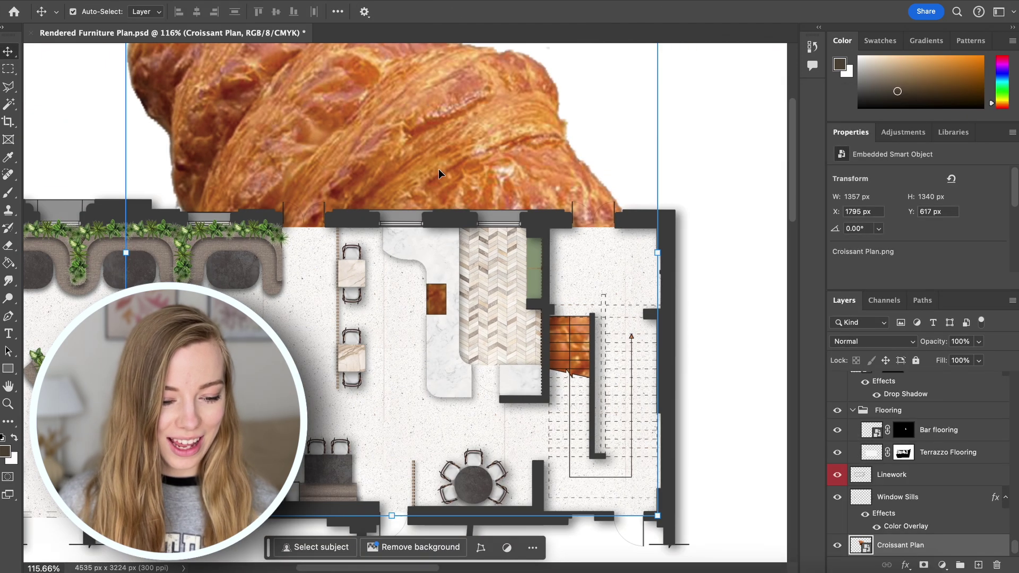
{"action": "scroll", "coordinate": [439, 168], "scroll_direction": "down", "scroll_amount": 3}
{"action": "left_click_drag", "start_coordinate": [900, 545], "coordinate": [884, 412]}
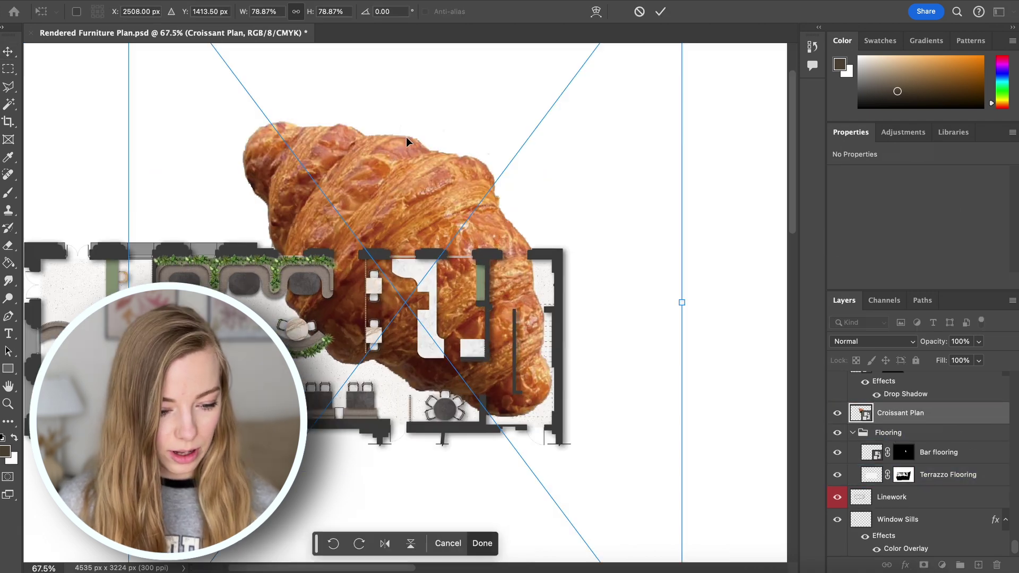
Scale the croissant image down to about 20 px wide and position it inside the fridge outline on the marble counter.
{"action": "scroll", "coordinate": [406, 137], "scroll_direction": "down", "scroll_amount": 3}
{"action": "left_click_drag", "start_coordinate": [230, 535], "coordinate": [479, 200]}
{"action": "scroll", "coordinate": [537, 128], "scroll_direction": "up", "scroll_amount": 5}
{"action": "left_click_drag", "start_coordinate": [288, 475], "coordinate": [536, 141]}
{"action": "scroll", "coordinate": [505, 111], "scroll_direction": "up", "scroll_amount": 6}
{"action": "left_click_drag", "start_coordinate": [471, 442], "coordinate": [553, 334]}
{"action": "left_click_drag", "start_coordinate": [596, 304], "coordinate": [625, 216]}
Duplicate the small croissant within the counter fridge to fill the space above the cake.
{"action": "scroll", "coordinate": [539, 267], "scroll_direction": "up", "scroll_amount": 2}
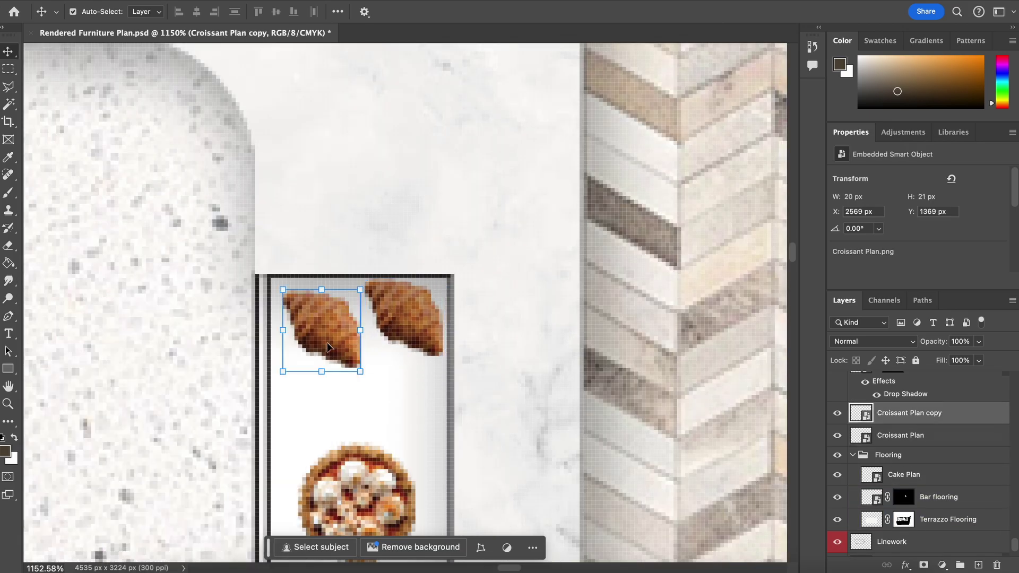
{"action": "left_click_drag", "start_coordinate": [321, 318], "coordinate": [320, 410]}
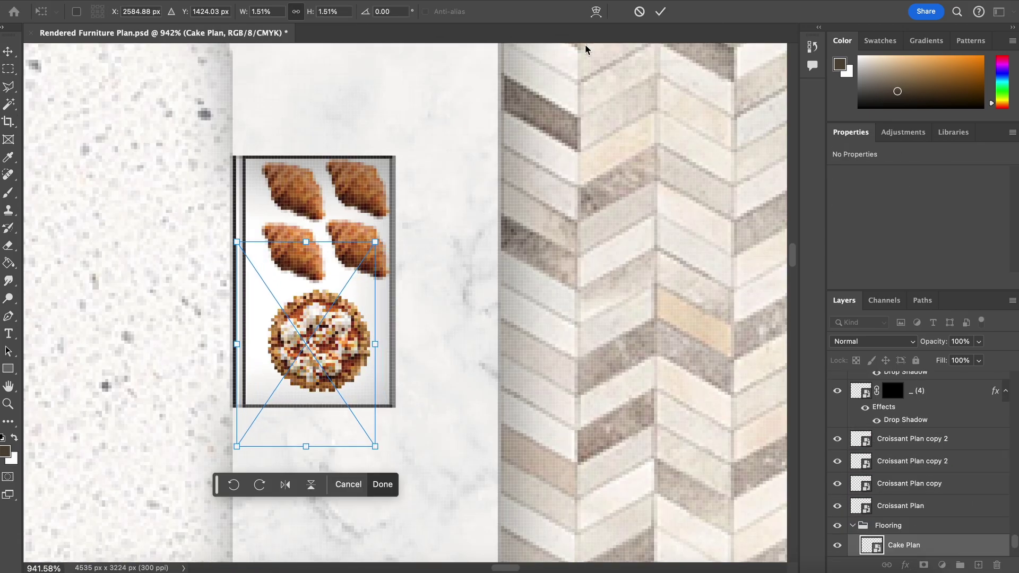
{"action": "key", "text": "Return"}
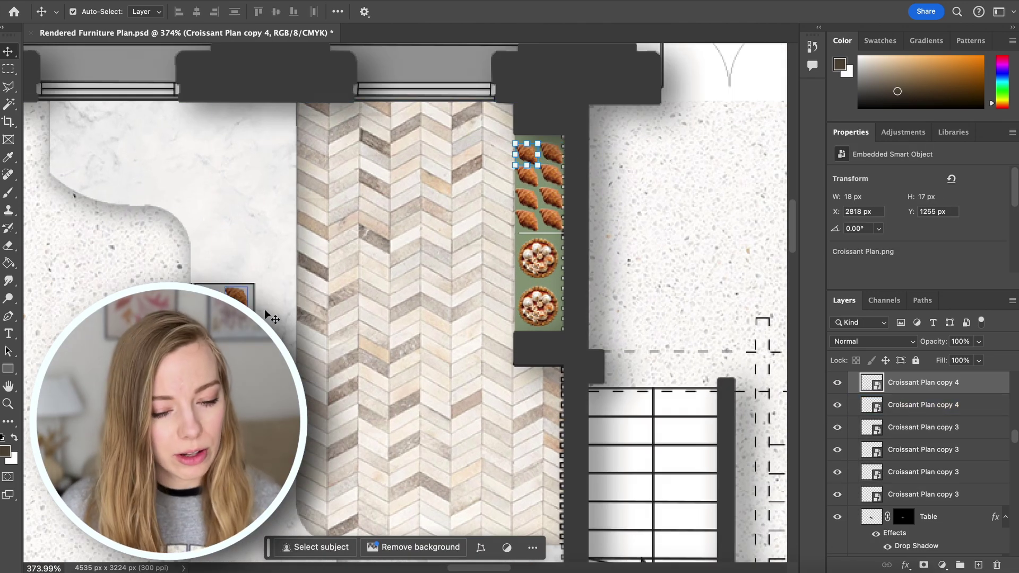
Set the pastry images over the green cabinet to 80% opacity and group the food layers as Fridge food.
{"action": "left_click", "coordinate": [558, 154]}
{"action": "scroll", "coordinate": [563, 155], "scroll_direction": "up", "scroll_amount": 5}
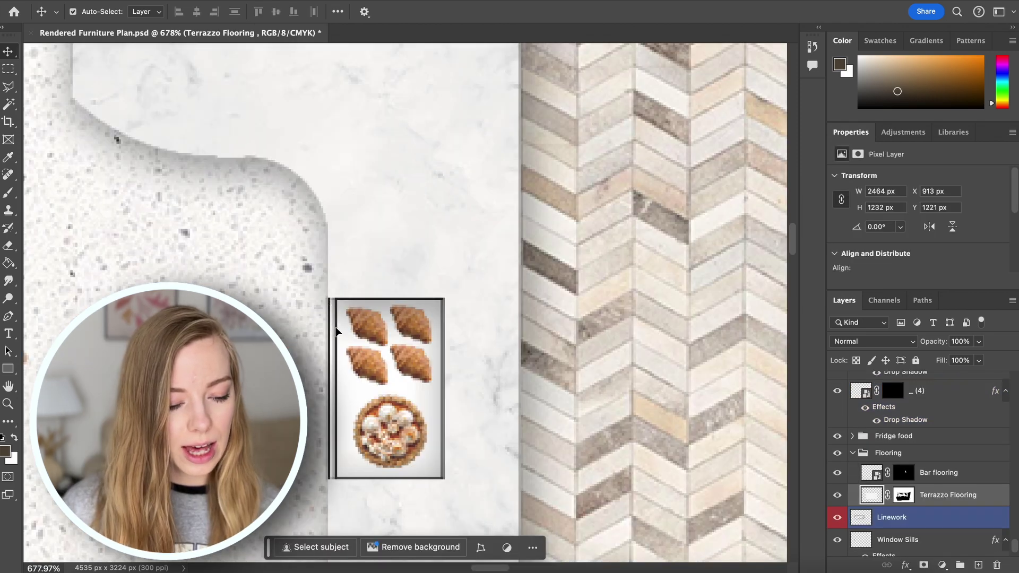
{"action": "scroll", "coordinate": [336, 331], "scroll_direction": "down", "scroll_amount": 3}
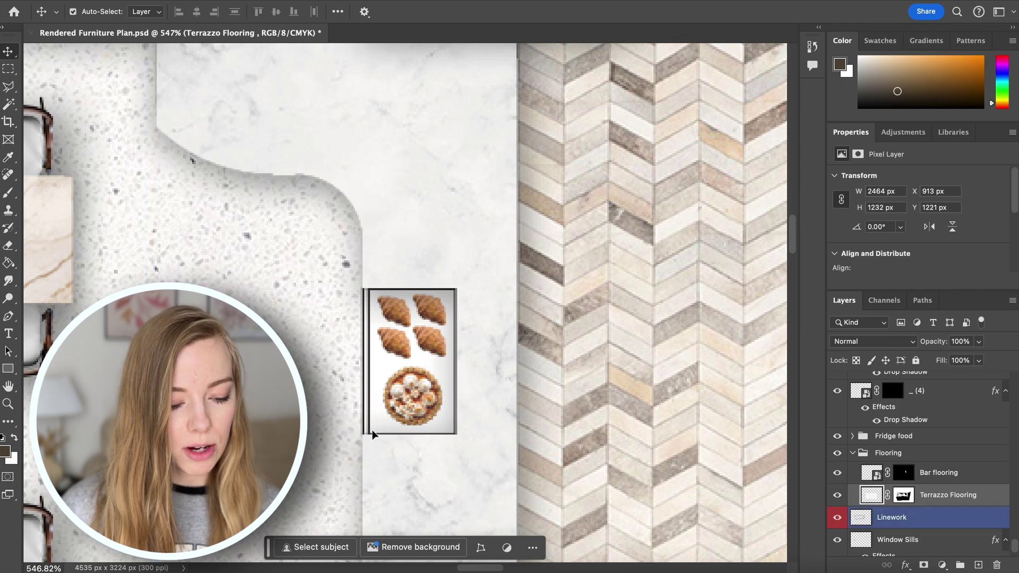
Place the gold texture _ (2).jpeg from Downloads, scale it over the counter fridge, and name the layer Gold Detail.
{"action": "left_click", "coordinate": [97, 568]}
{"action": "scroll", "coordinate": [424, 322], "scroll_direction": "down", "scroll_amount": 4}
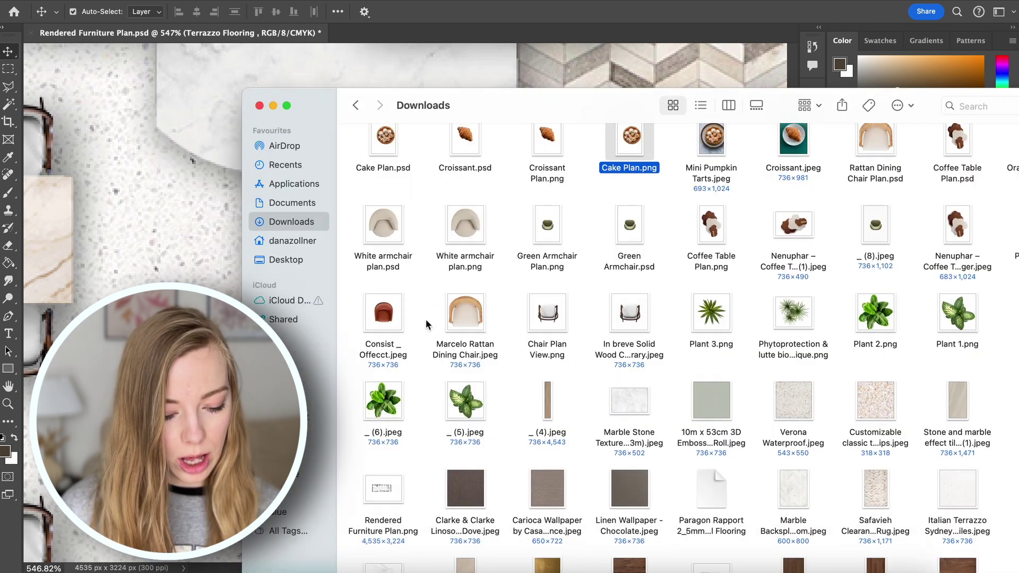
{"action": "left_click", "coordinate": [548, 423]}
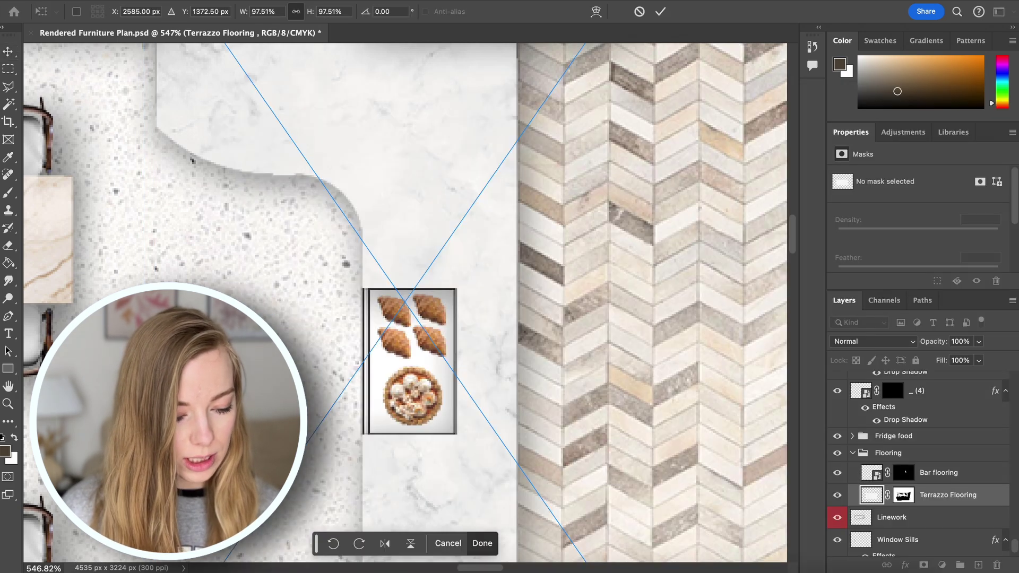
{"action": "scroll", "coordinate": [385, 383], "scroll_direction": "down", "scroll_amount": 10}
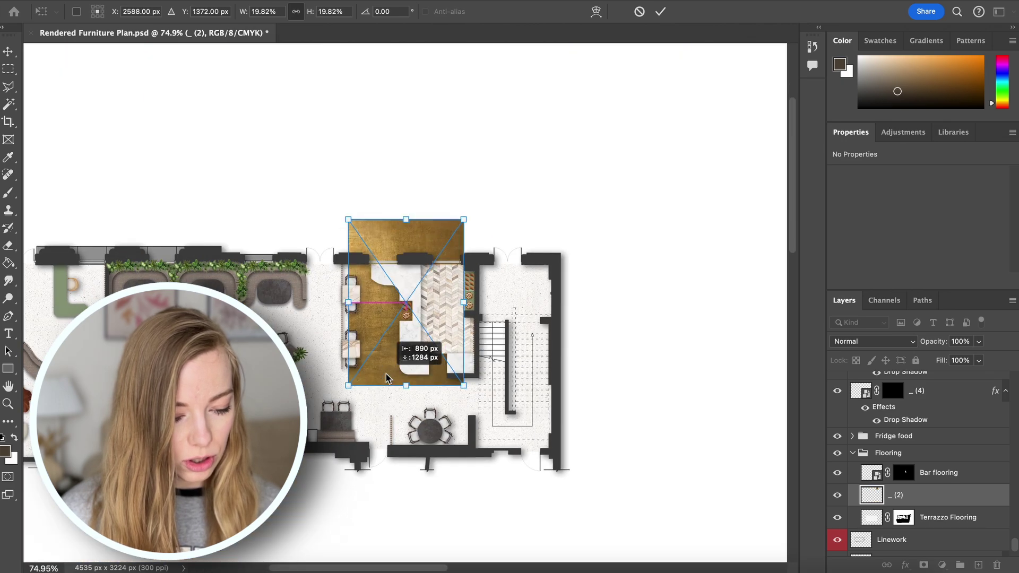
{"action": "scroll", "coordinate": [386, 383], "scroll_direction": "up", "scroll_amount": 10}
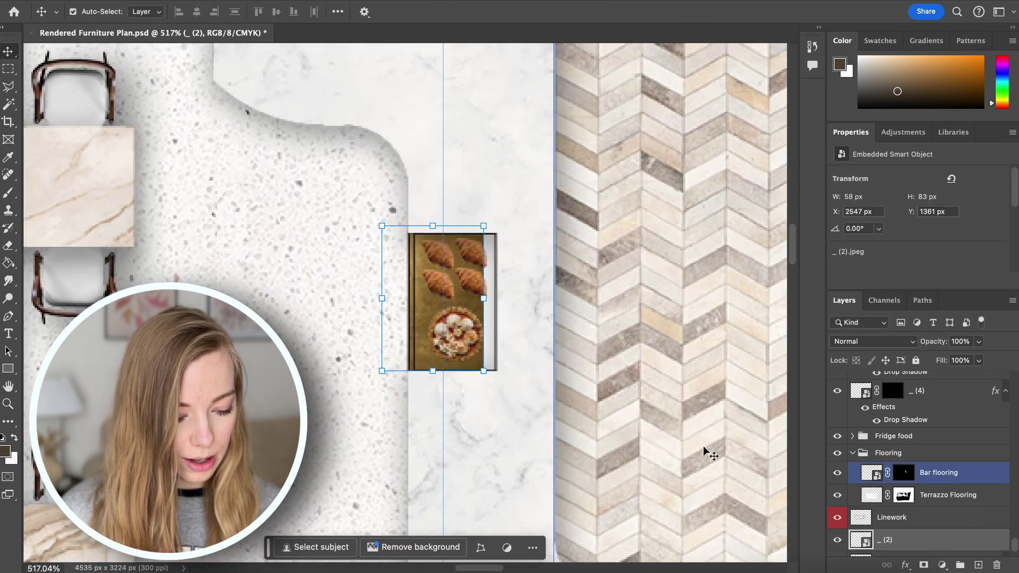
Marquee-select the narrow strip along the fridge's terrazzo-facing edge and mask the Gold Detail layer to it.
{"action": "key", "text": "m"}
{"action": "scroll", "coordinate": [432, 364], "scroll_direction": "up", "scroll_amount": 3}
{"action": "left_click_drag", "start_coordinate": [408, 170], "coordinate": [424, 433]}
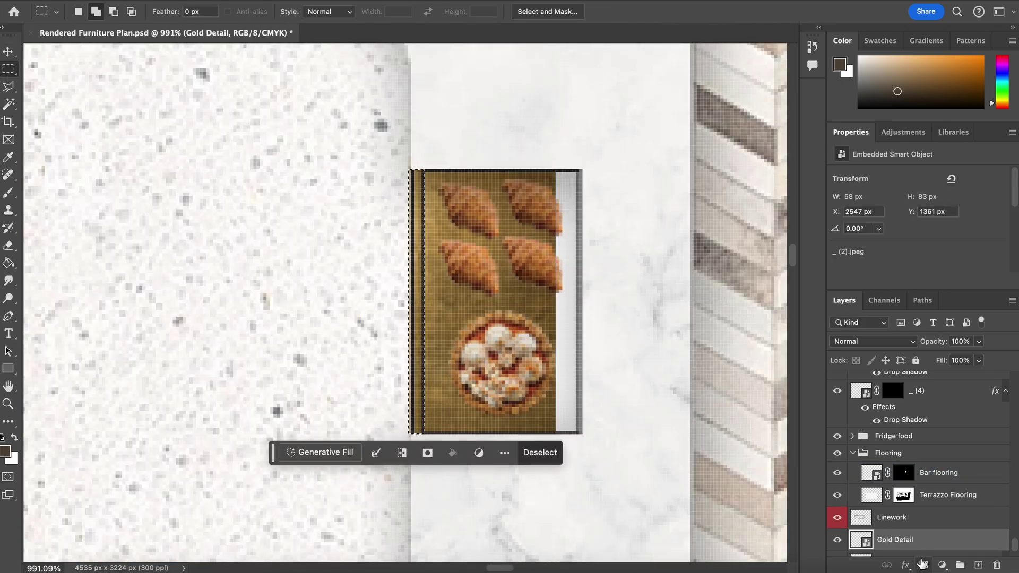
{"action": "left_click", "coordinate": [922, 564]}
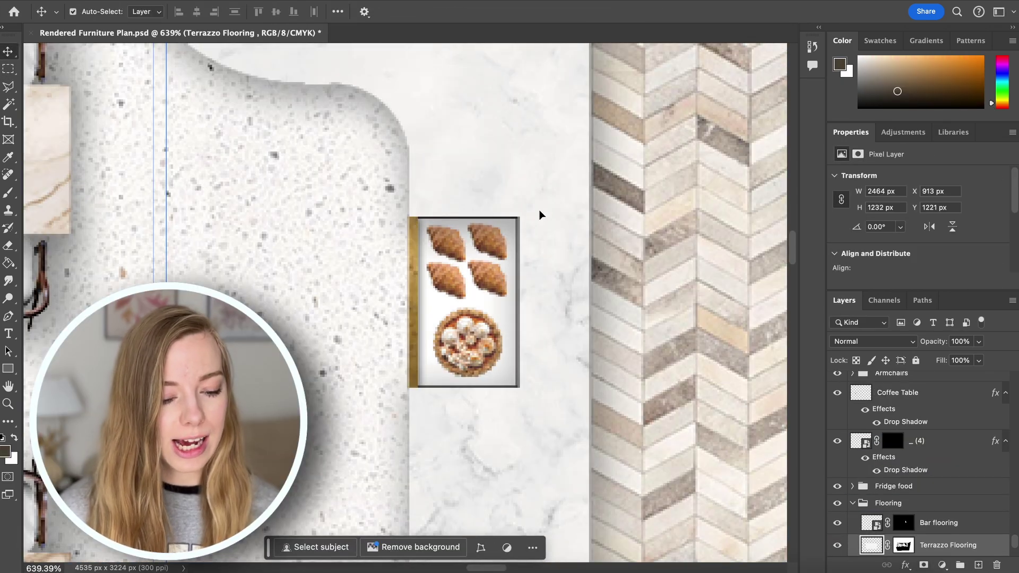
Marquee-select the counter fridge's interior beside the gold strip and create a new layer for the glass.
{"action": "key", "text": "m"}
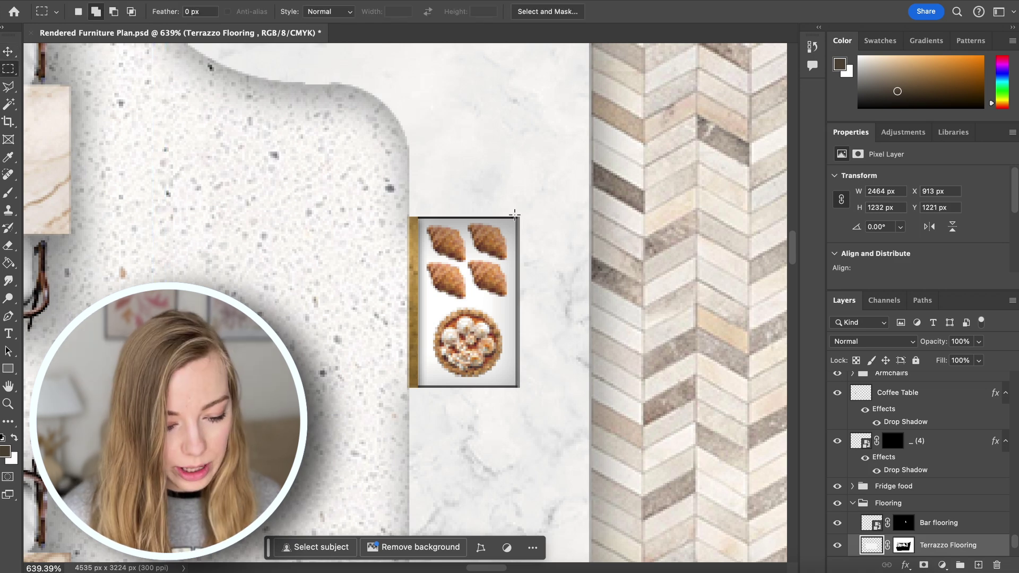
{"action": "left_click_drag", "start_coordinate": [518, 216], "coordinate": [419, 387]}
{"action": "left_click", "coordinate": [977, 565]}
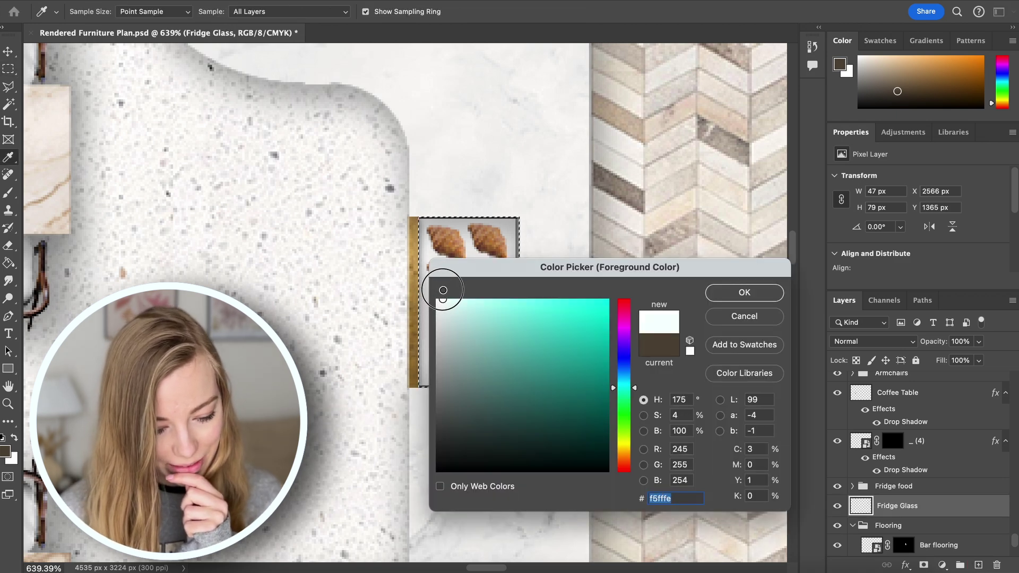
Fill the fridge selection on the Fridge Glass layer with pale aqua #f2fffe and move the layer above the Fridge food group.
{"action": "mouse_move", "coordinate": [443, 290]}
{"action": "left_mouse_down"}
{"action": "mouse_move", "coordinate": [415, 309]}
{"action": "mouse_move", "coordinate": [445, 285]}
{"action": "left_mouse_up"}
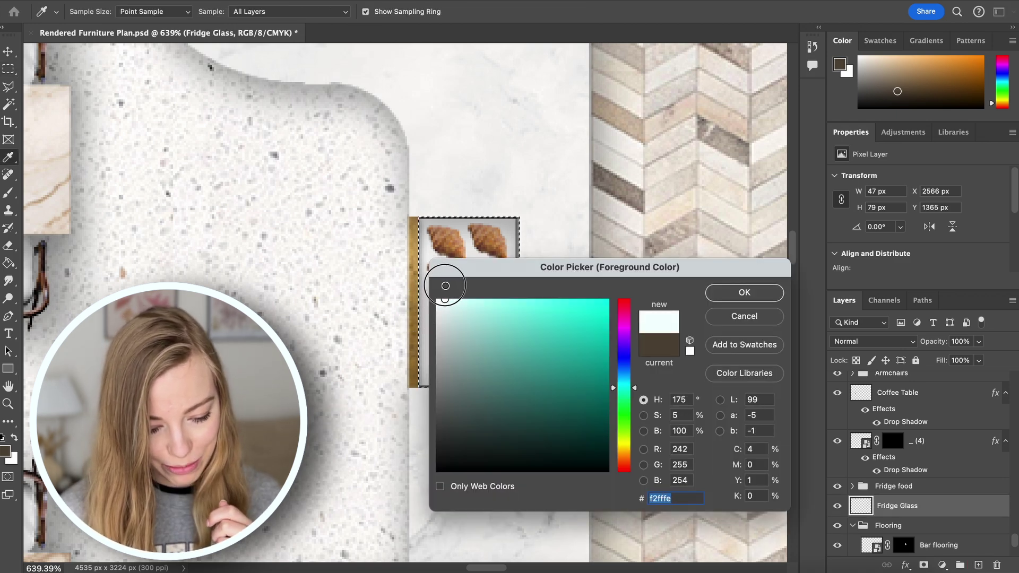
{"action": "left_click", "coordinate": [744, 292]}
{"action": "key", "text": "g"}
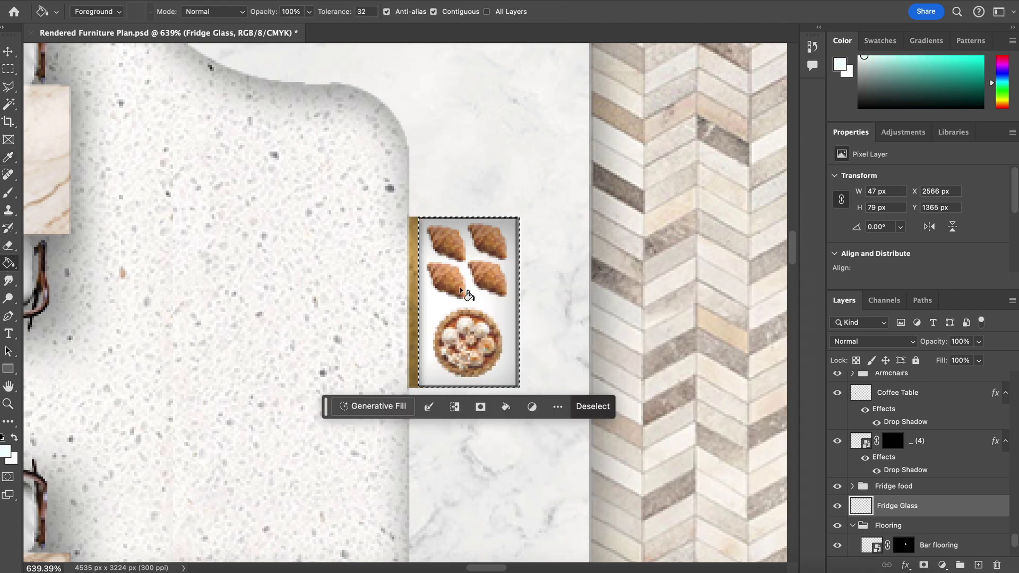
{"action": "left_click", "coordinate": [509, 280]}
{"action": "left_click_drag", "start_coordinate": [896, 506], "coordinate": [900, 484]}
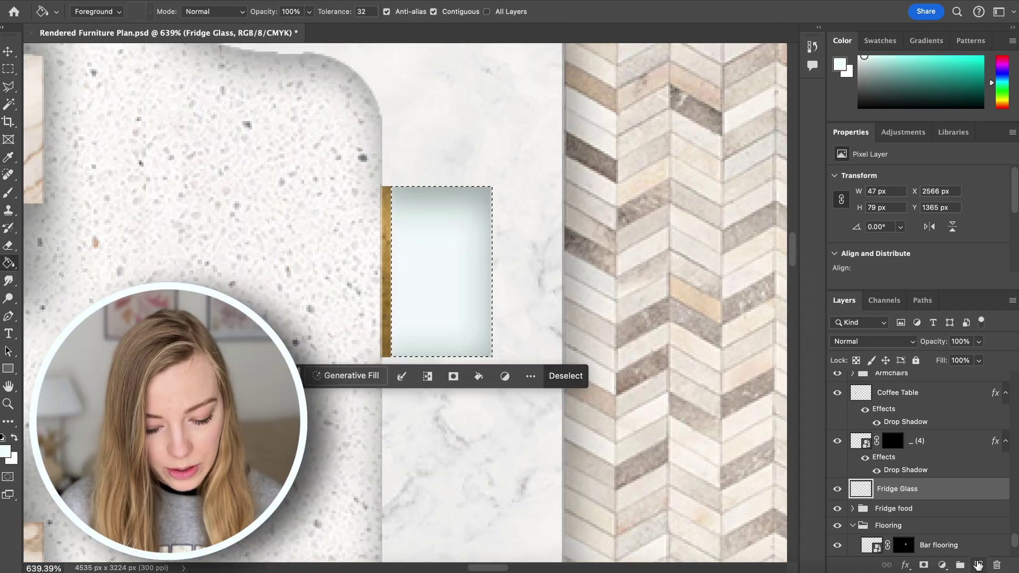
Create a new layer above Fridge Glass and set the brush to Soft Round with 0% hardness.
{"action": "left_click", "coordinate": [977, 564]}
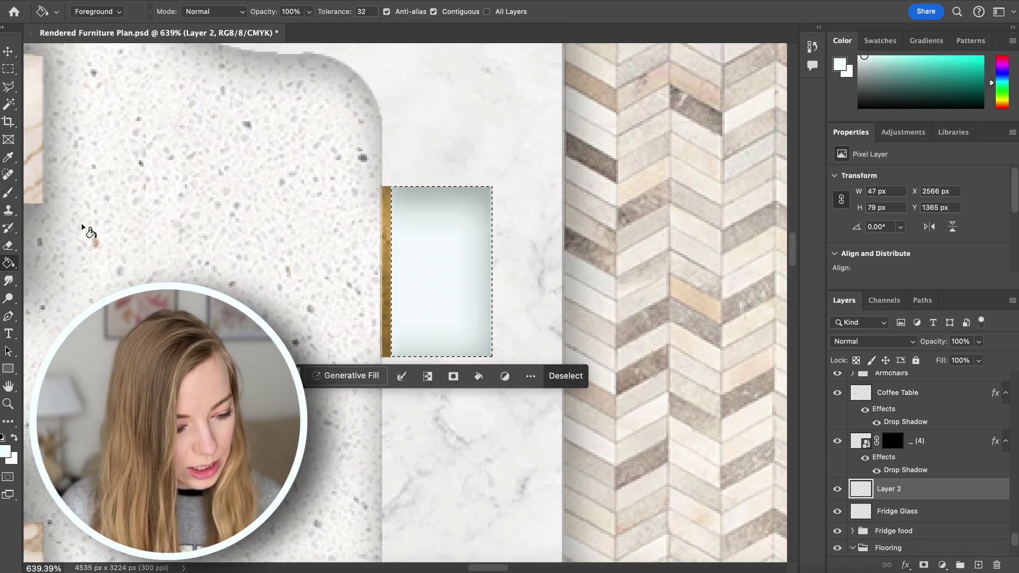
{"action": "left_click", "coordinate": [8, 193]}
{"action": "left_click", "coordinate": [93, 11]}
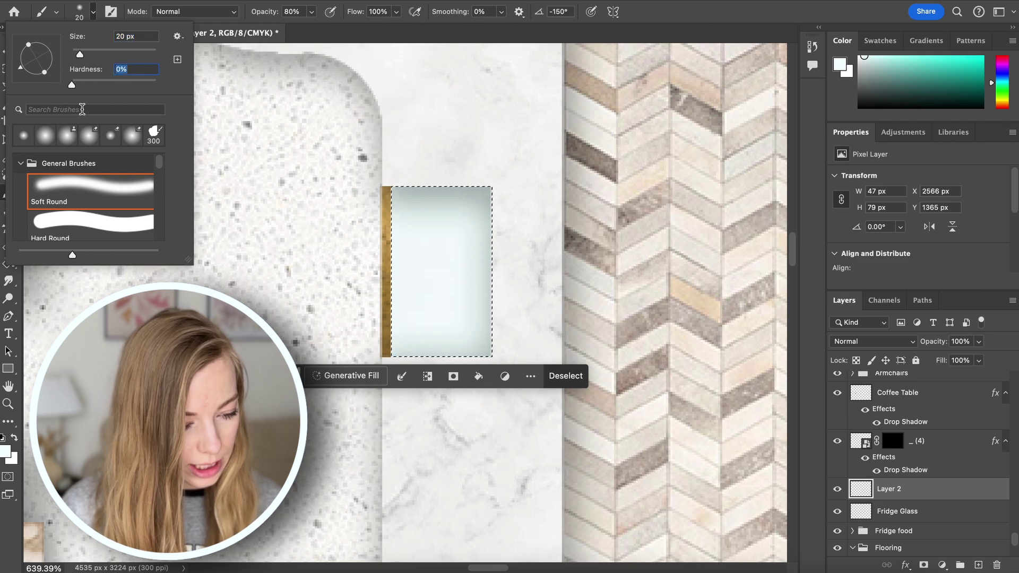
{"action": "key", "text": "Return"}
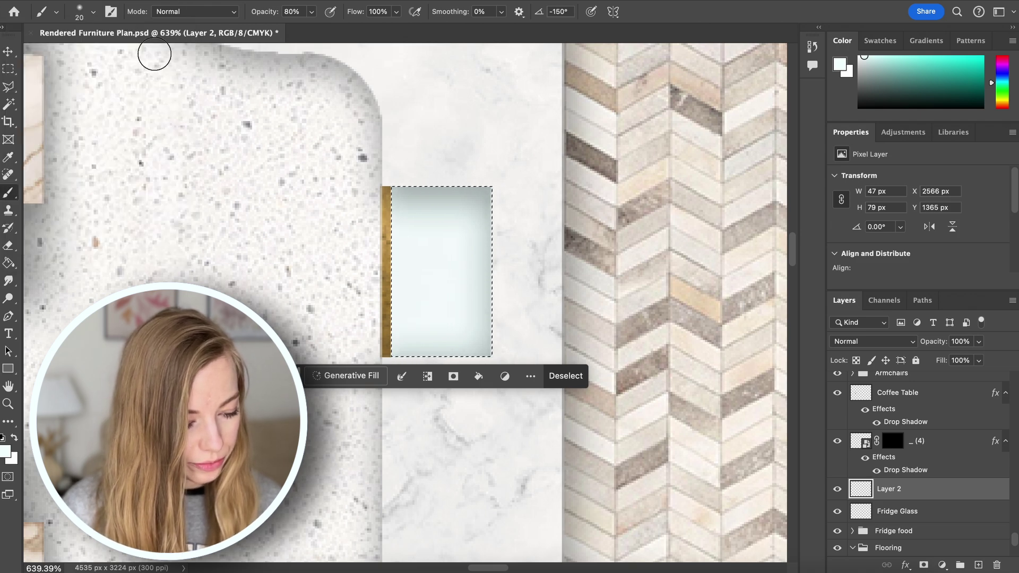
Paint diagonal highlights across the fridge glass with a white 9 px brush and name the layer Reflection.
{"action": "left_click", "coordinate": [15, 438]}
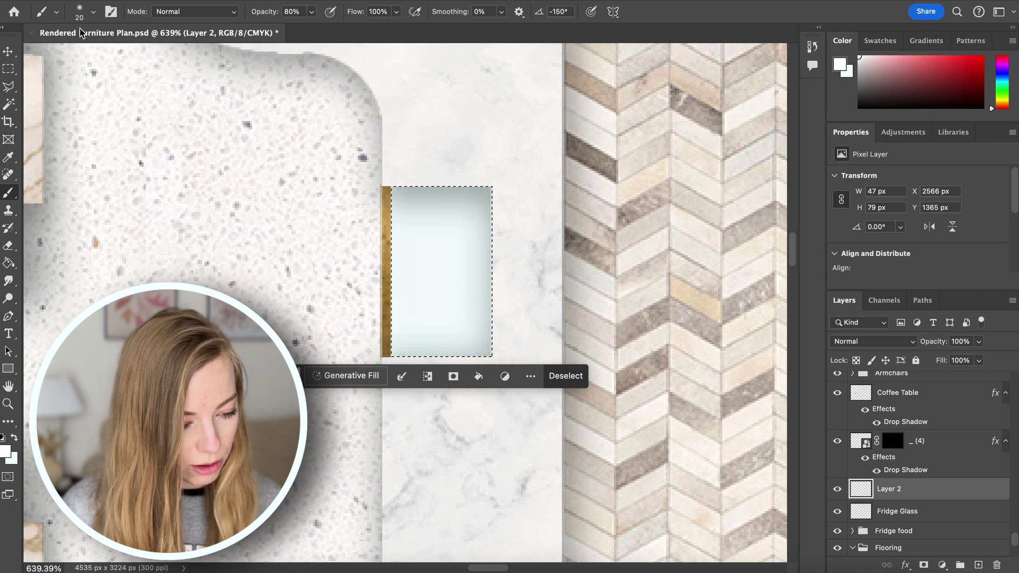
{"action": "left_click", "coordinate": [92, 12]}
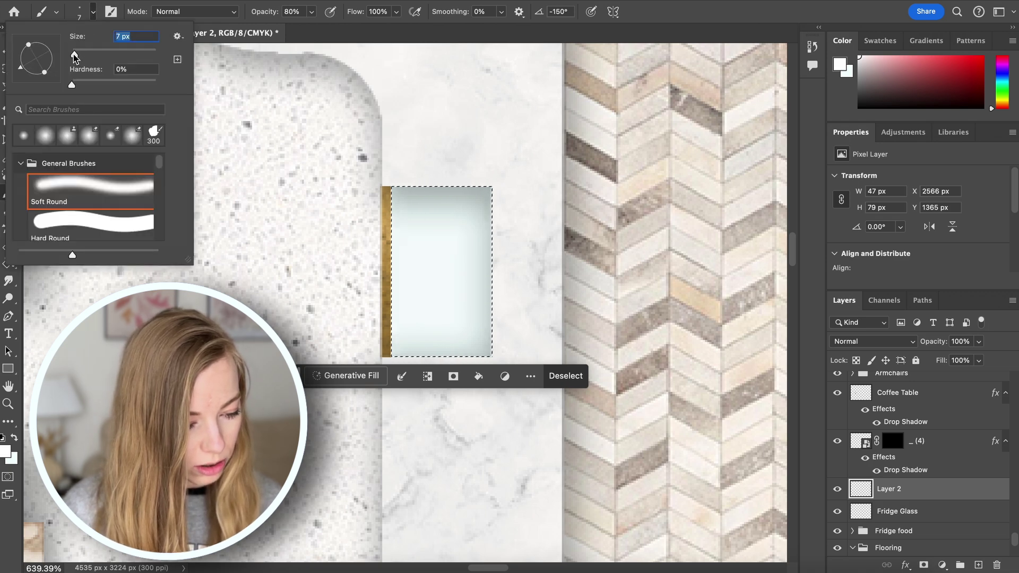
{"action": "type", "text": "9"}
{"action": "key", "text": "Return"}
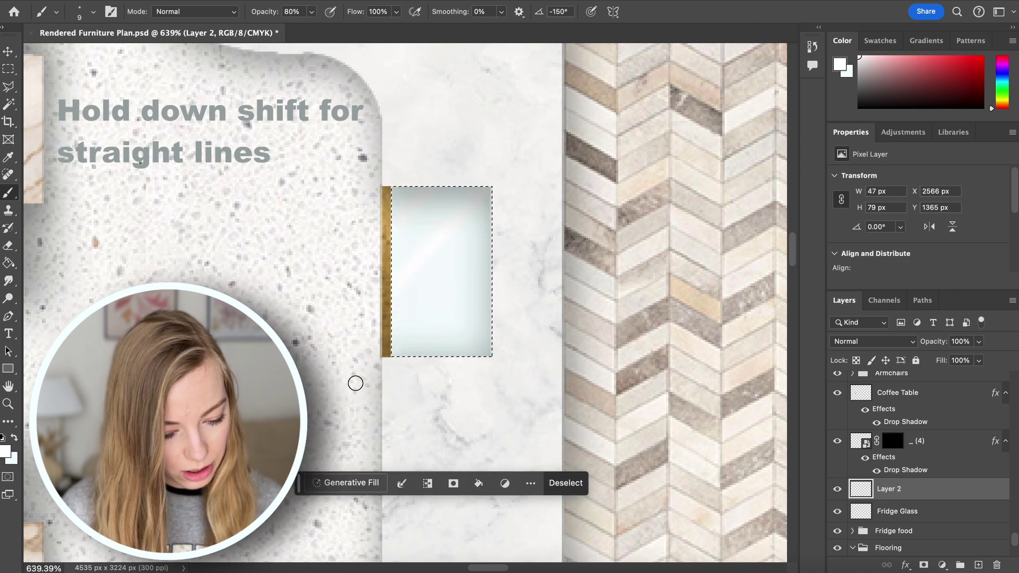
{"action": "left_click", "coordinate": [16, 50]}
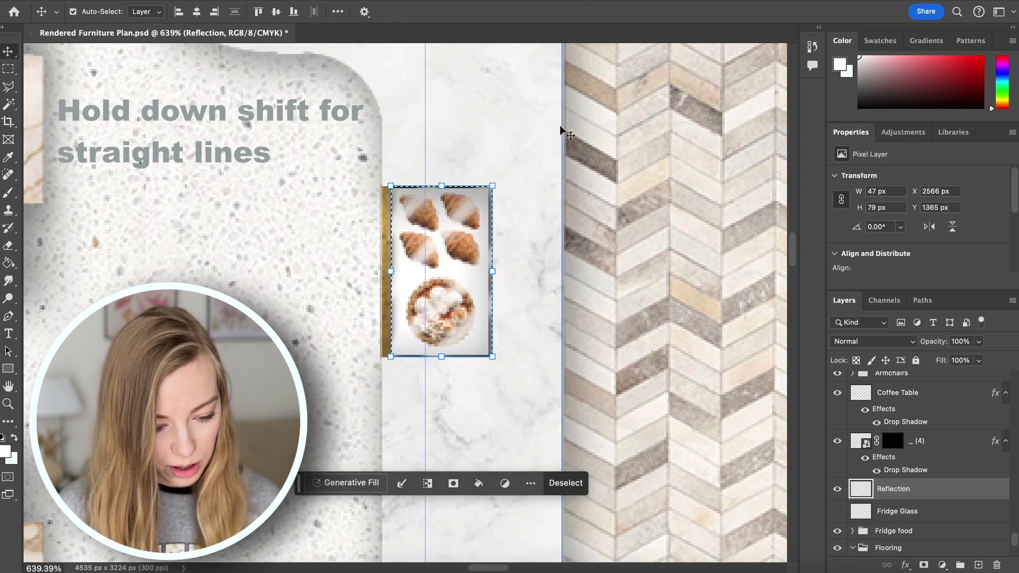
Select the counter fridge's interior with the Magic Wand on the Fridge Glass layer and create a new layer above the Fridge food group.
{"action": "left_click", "coordinate": [508, 125]}
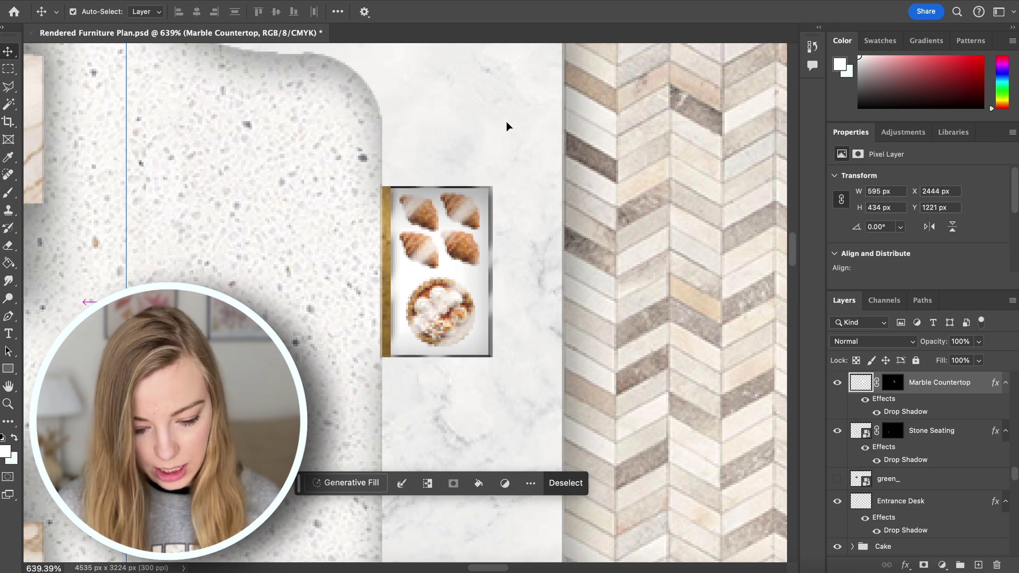
{"action": "left_click", "coordinate": [505, 124], "text": "ctrl"}
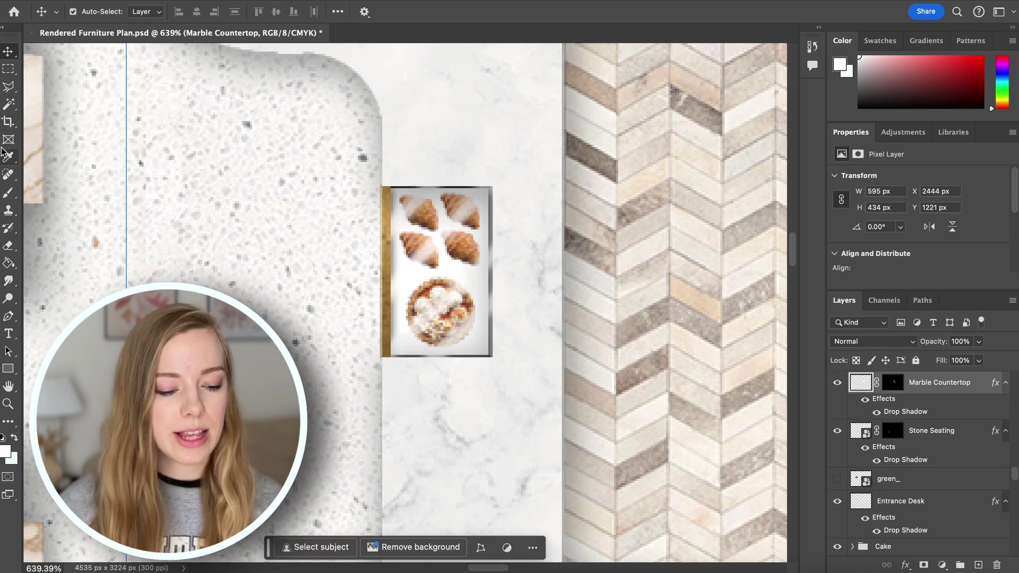
{"action": "left_click", "coordinate": [8, 69]}
{"action": "left_click_drag", "start_coordinate": [393, 185], "coordinate": [492, 359]}
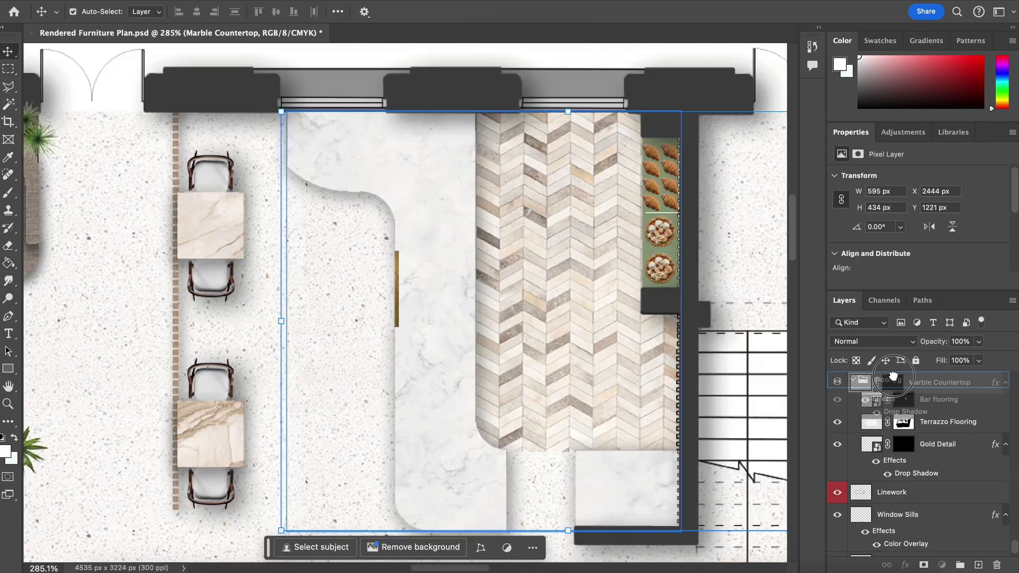
{"action": "left_click_drag", "start_coordinate": [893, 375], "coordinate": [893, 379]}
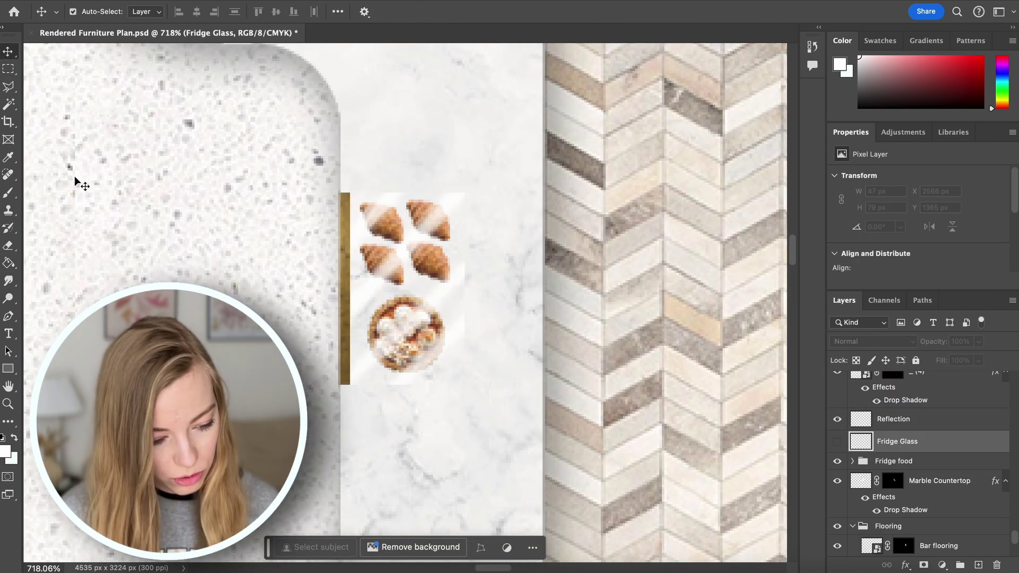
{"action": "left_click", "coordinate": [8, 106]}
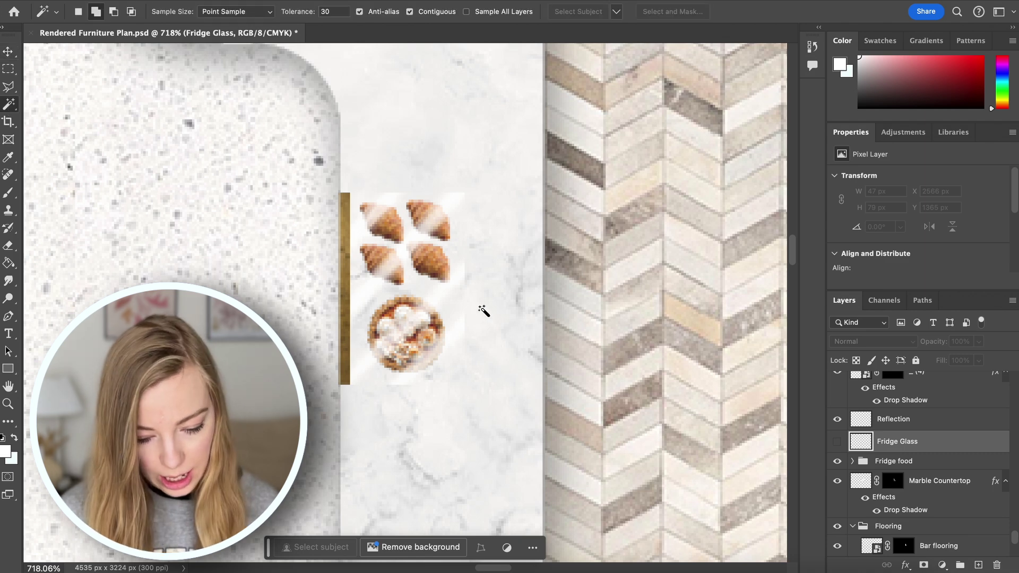
{"action": "left_click", "coordinate": [426, 301]}
{"action": "scroll", "coordinate": [426, 300], "scroll_direction": "up", "scroll_amount": 3}
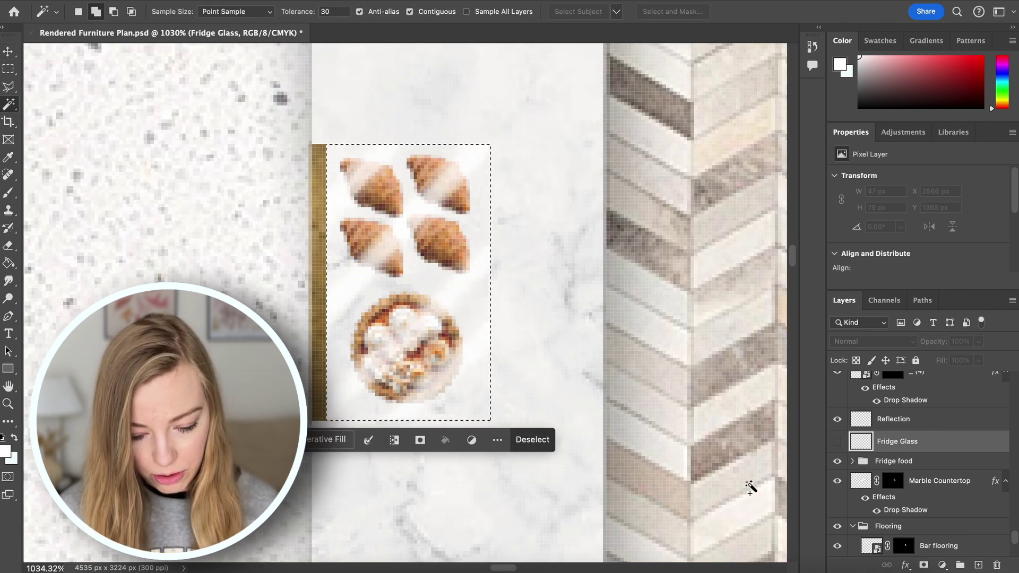
{"action": "left_click", "coordinate": [935, 462]}
{"action": "left_click", "coordinate": [978, 564]}
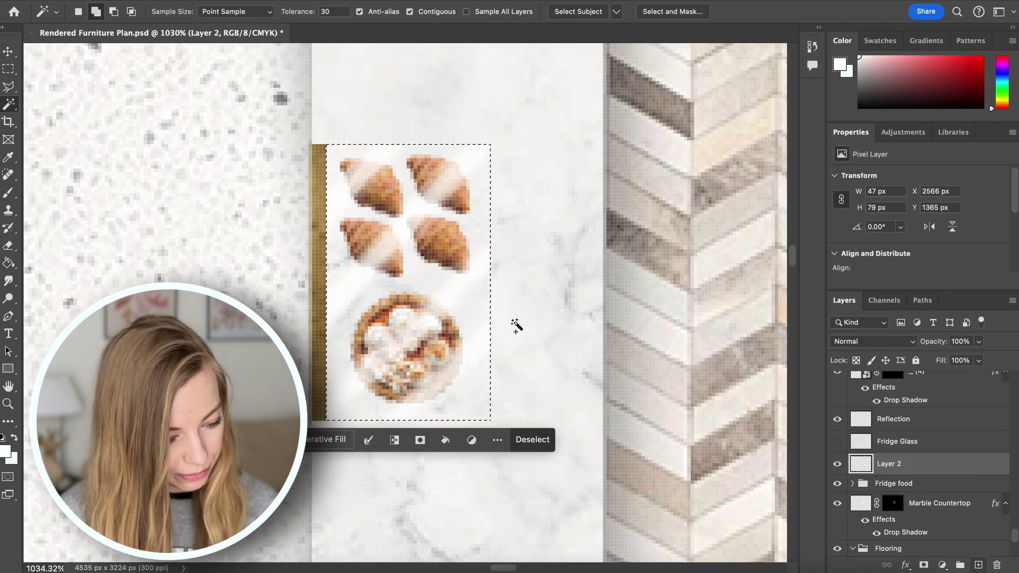
Paint soft black shading around the fridge interior's edges on the new layer with a 9 px brush at 80% opacity.
{"action": "left_click", "coordinate": [9, 194]}
{"action": "key", "text": "d"}
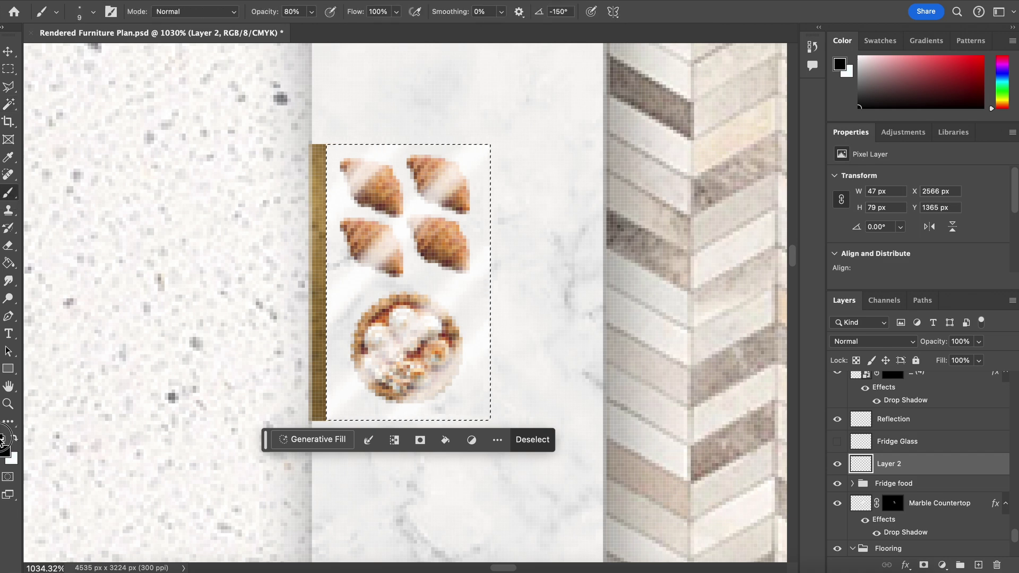
{"action": "left_click", "coordinate": [511, 140], "text": "shift"}
{"action": "left_click", "coordinate": [492, 505], "text": "shift"}
{"action": "left_click", "coordinate": [318, 427], "text": "shift"}
{"action": "left_click", "coordinate": [334, 514], "text": "shift"}
Lower the Reflection layer's opacity to 86%.
{"action": "left_click", "coordinate": [977, 341]}
{"action": "left_click_drag", "start_coordinate": [981, 359], "coordinate": [926, 359]}
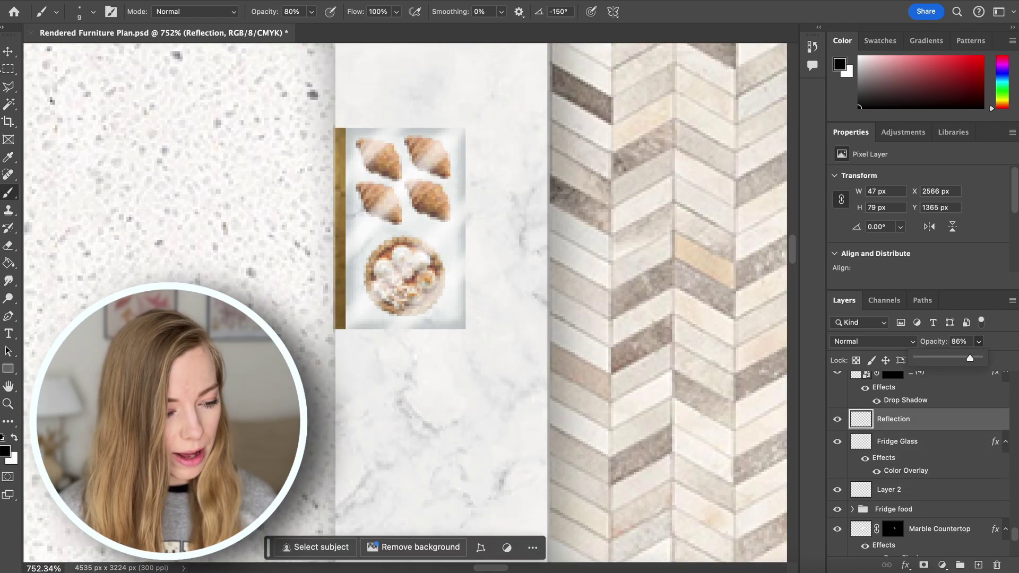
{"action": "left_click", "coordinate": [12, 66]}
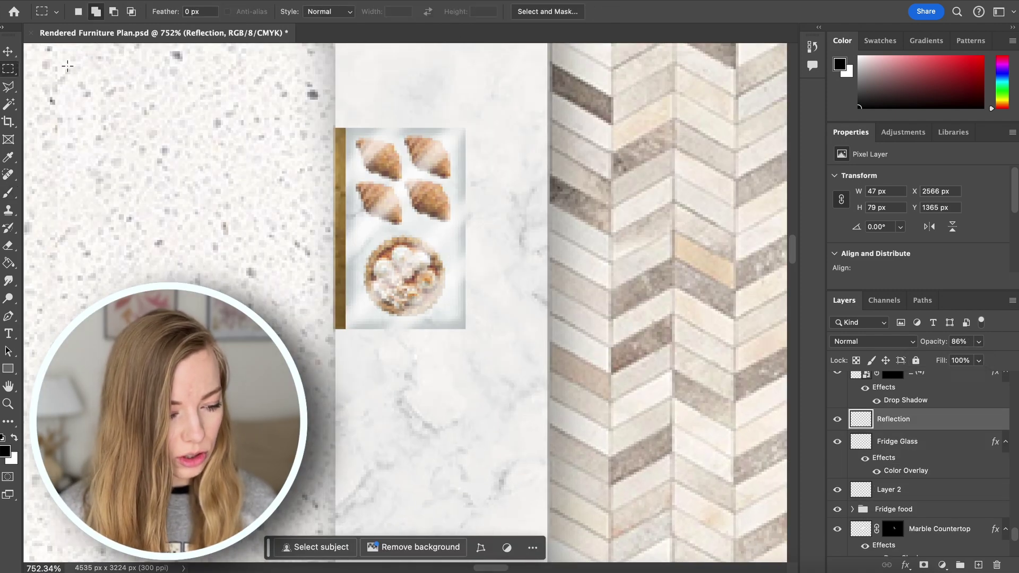
{"action": "left_click", "coordinate": [8, 52]}
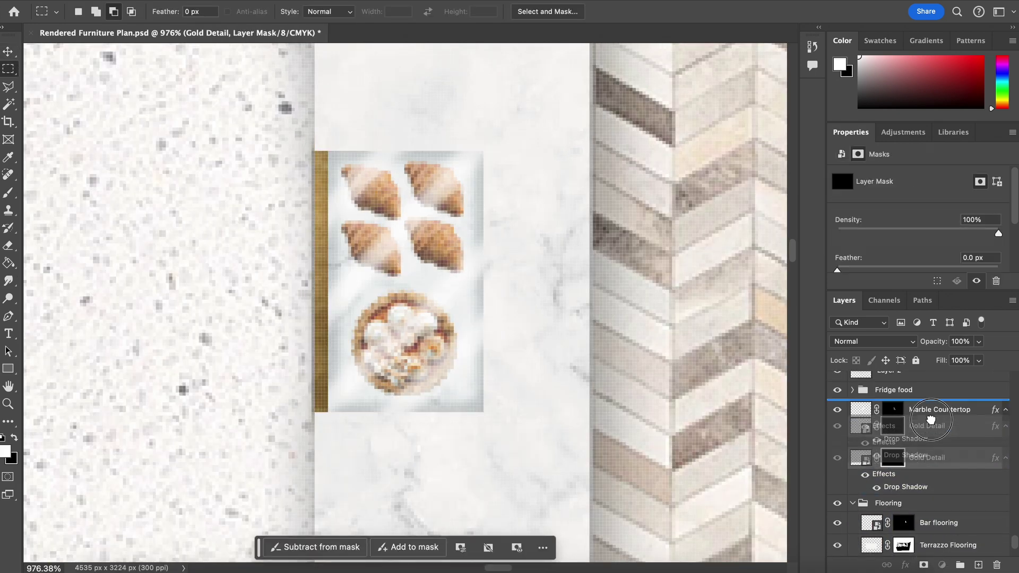
Scale the placed wood texture image down proportionally to about 108 × 667 px.
{"action": "left_click_drag", "start_coordinate": [925, 457], "coordinate": [920, 398]}
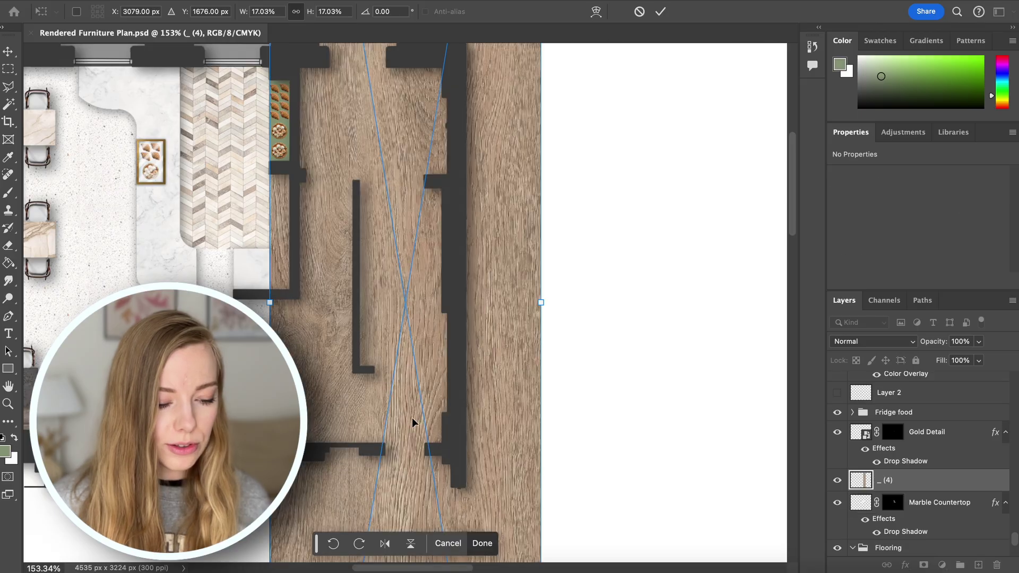
{"action": "key", "text": "super+minus"}
{"action": "left_click_drag", "start_coordinate": [443, 64], "coordinate": [347, 464]}
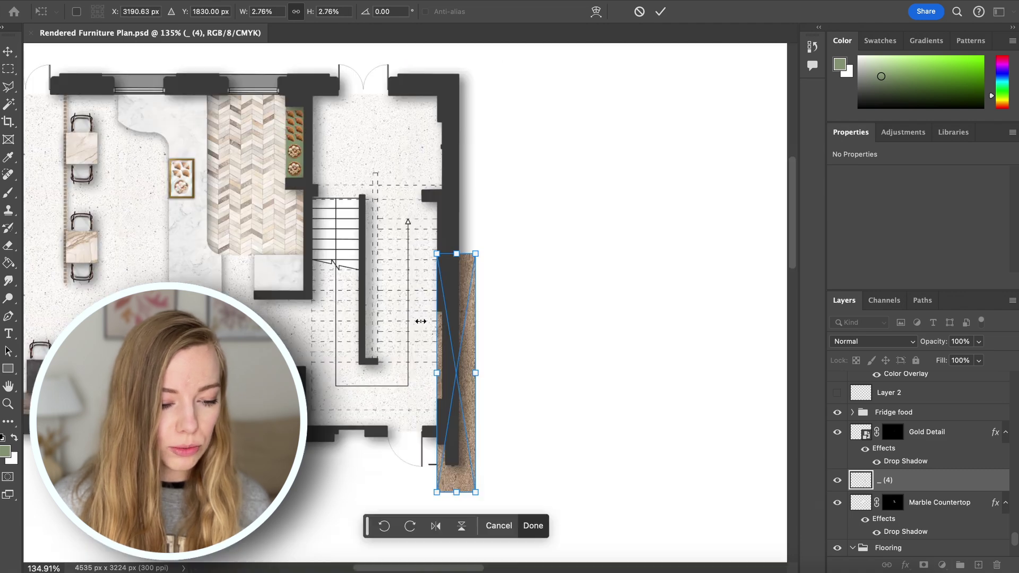
{"action": "left_click", "coordinate": [384, 526]}
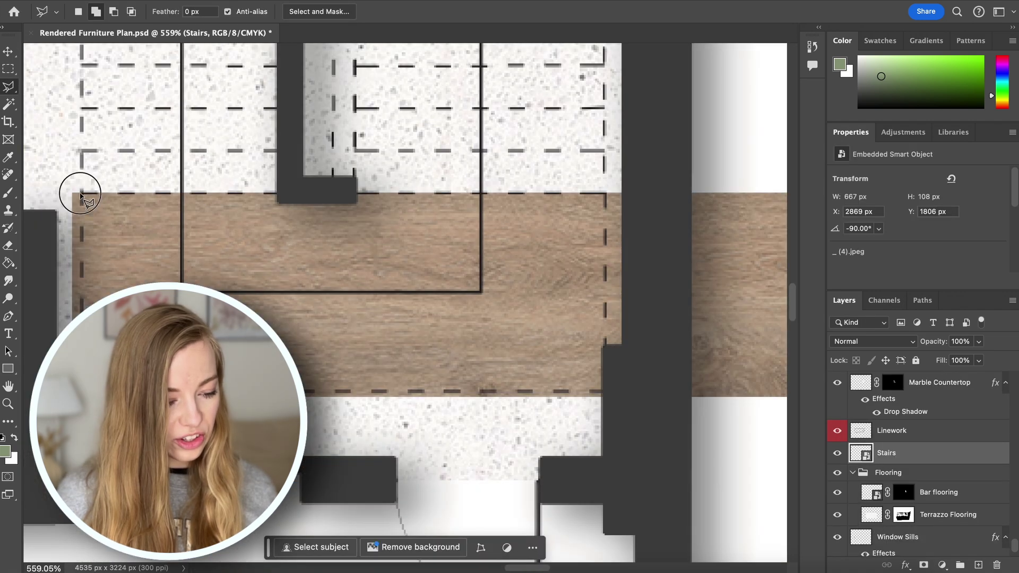
Outline the stair landing with the Polygonal Lasso and mask the Stairs wood texture layer to it.
{"action": "left_click", "coordinate": [81, 193]}
{"action": "left_click", "coordinate": [602, 392]}
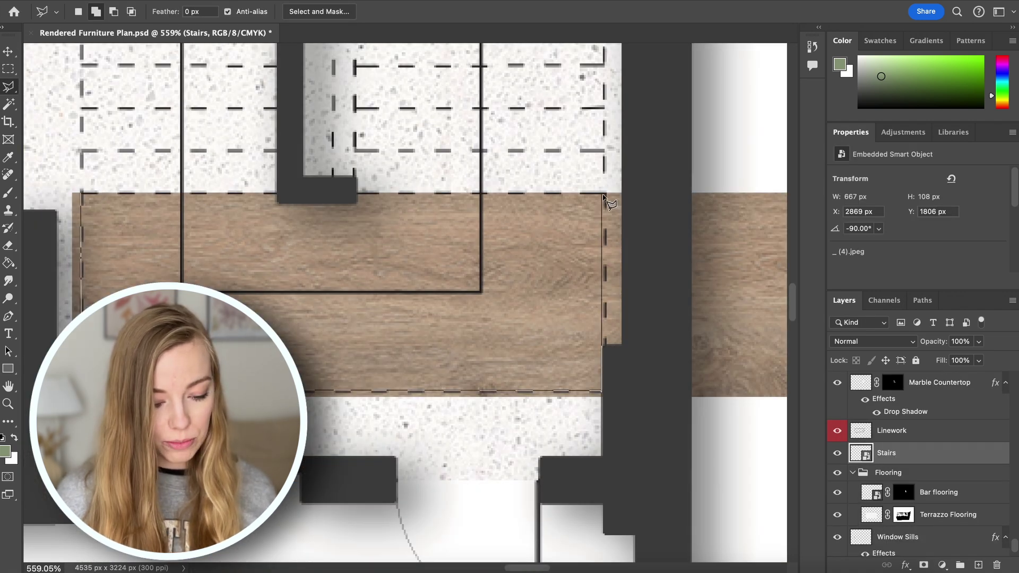
{"action": "left_click", "coordinate": [81, 194]}
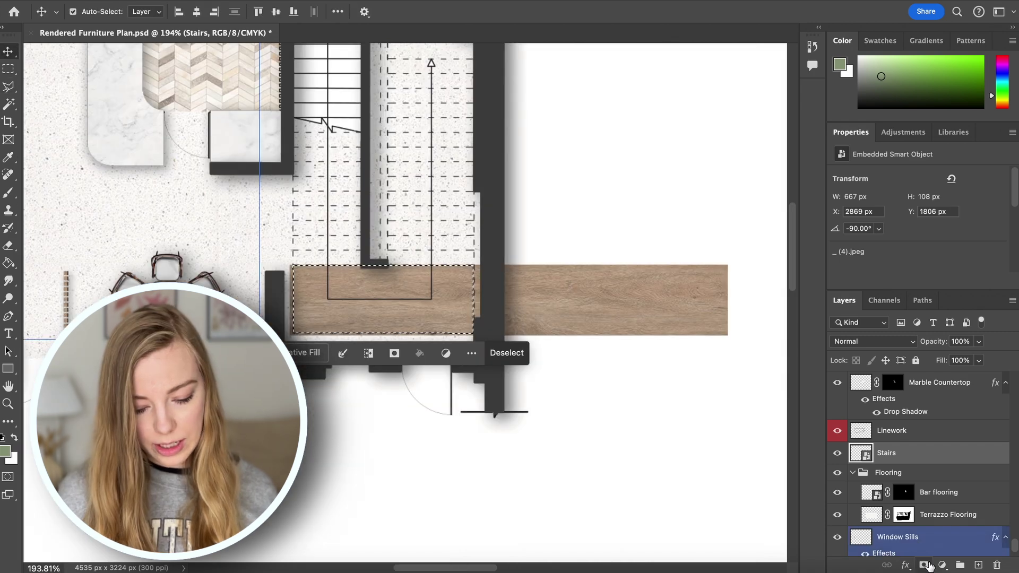
{"action": "left_click", "coordinate": [924, 565]}
Copy the Stairs texture masked to the topmost tread and add a Multiply drop shadow: 42% opacity, 99° angle, 1 px distance, 15% spread, 6 px size.
{"action": "left_click_drag", "start_coordinate": [391, 298], "coordinate": [393, 287]}
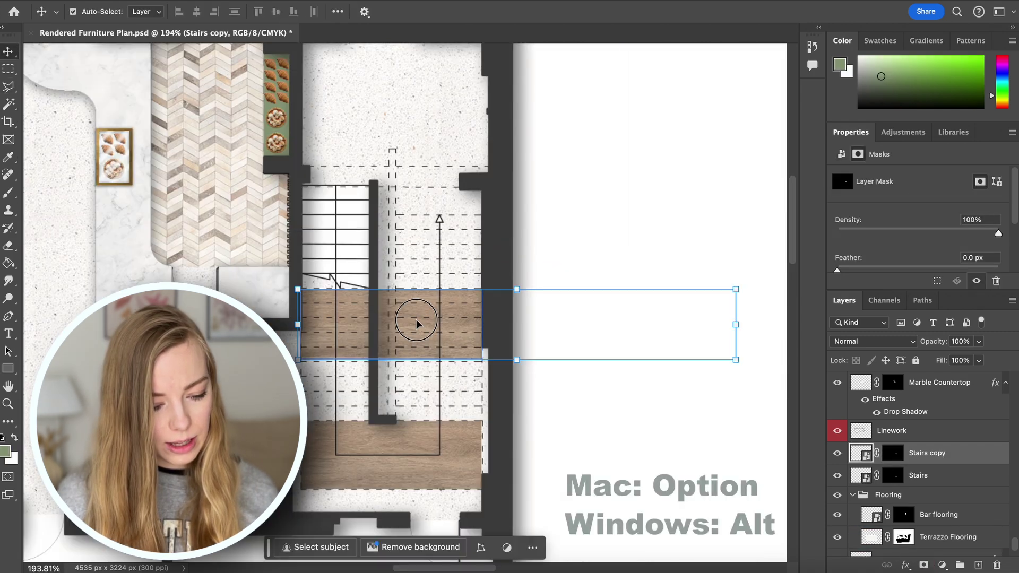
{"action": "left_click_drag", "start_coordinate": [416, 320], "coordinate": [419, 217]}
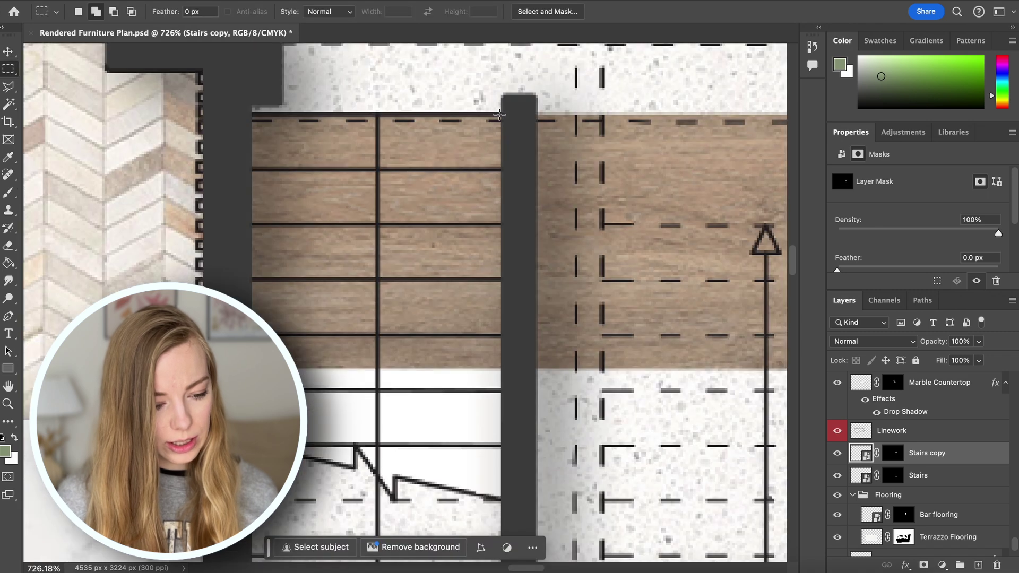
{"action": "left_click_drag", "start_coordinate": [500, 112], "coordinate": [250, 170]}
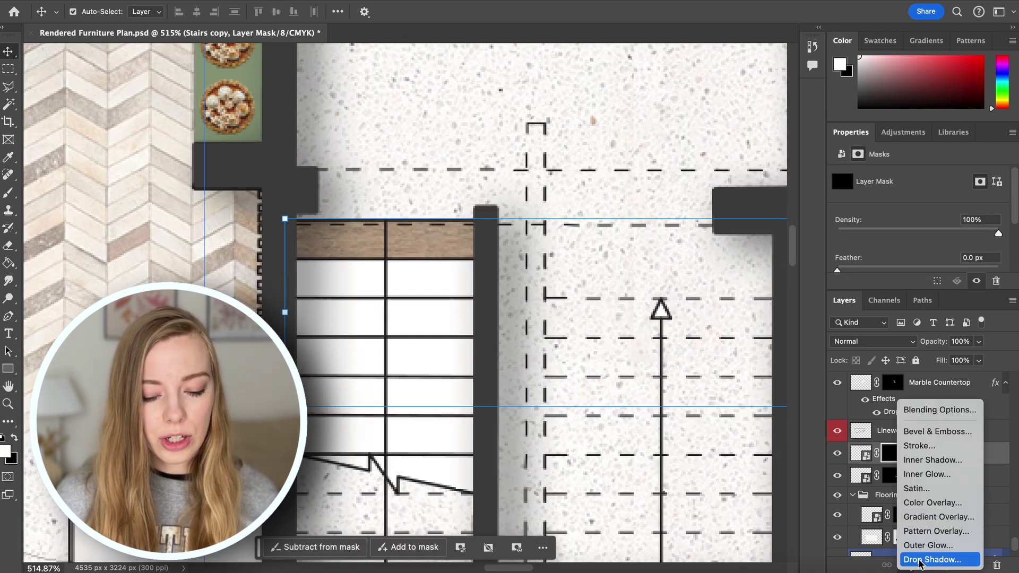
{"action": "left_click", "coordinate": [919, 560]}
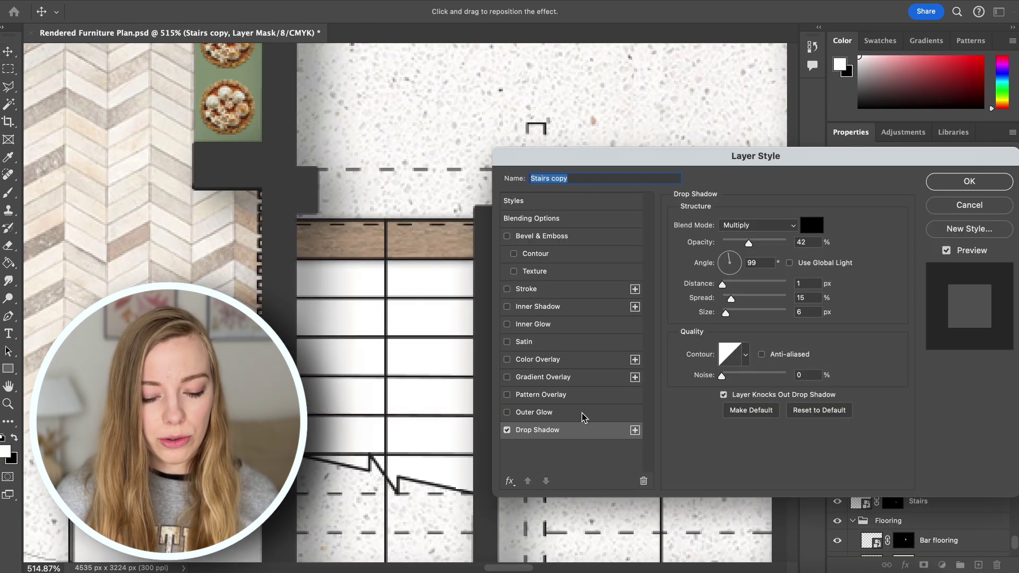
{"action": "key", "text": "Return"}
Duplicate the Stairs copy tread, place the duplicate beneath it in the layer order, and shift it down onto the next tread.
{"action": "left_click", "coordinate": [923, 456]}
{"action": "left_click_drag", "start_coordinate": [924, 459], "coordinate": [925, 500]}
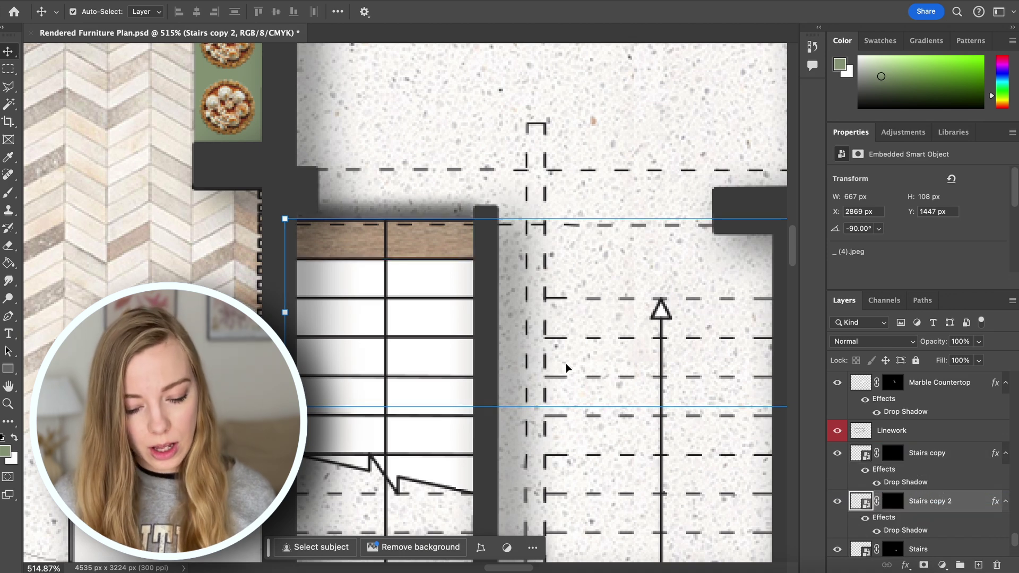
{"action": "key", "text": "shift+Down"}
{"action": "key", "text": "shift+Down"}
{"action": "key", "text": "Down"}
{"action": "key", "text": "Down"}
Move both tread layers above Linework and place Stairs copy 2 above Stairs copy.
{"action": "left_click", "coordinate": [930, 453], "text": "shift"}
{"action": "left_click_drag", "start_coordinate": [931, 453], "coordinate": [911, 419]}
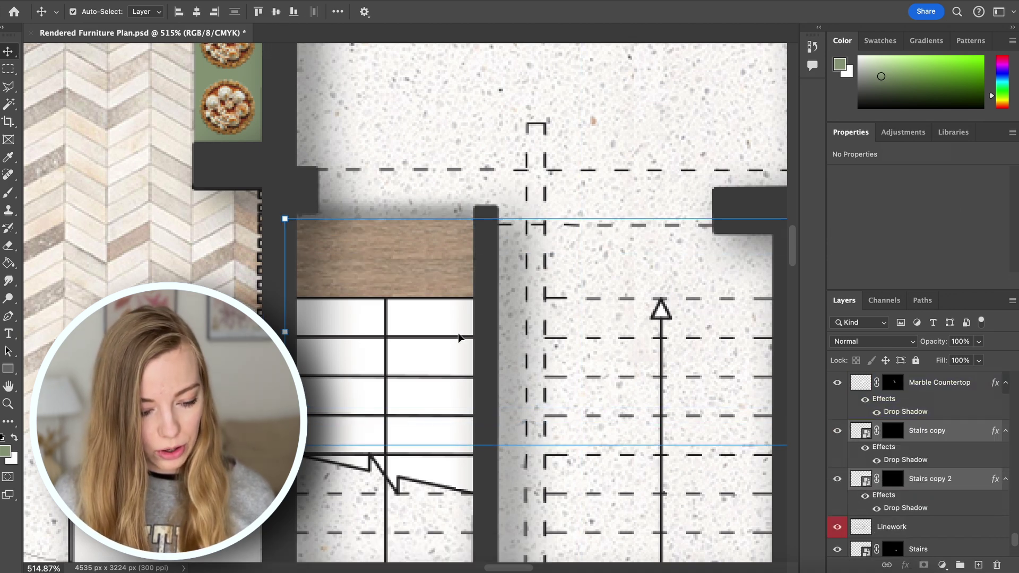
{"action": "left_click", "coordinate": [939, 481]}
{"action": "left_click_drag", "start_coordinate": [939, 480], "coordinate": [919, 428]}
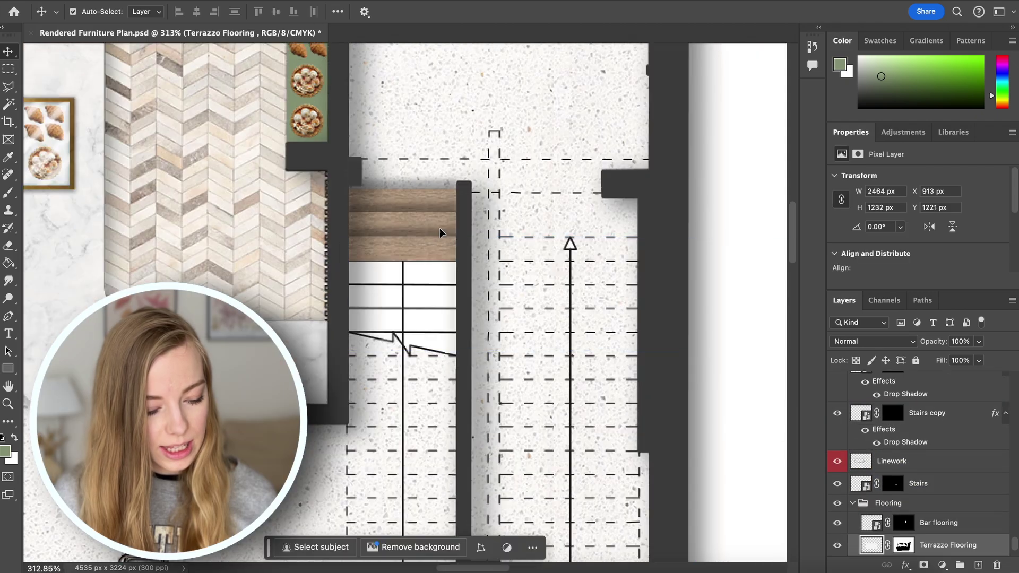
Duplicate the wooden tread repeatedly down the staircase, aligning each copy with the next step line.
{"action": "left_click_drag", "start_coordinate": [362, 344], "coordinate": [361, 377]}
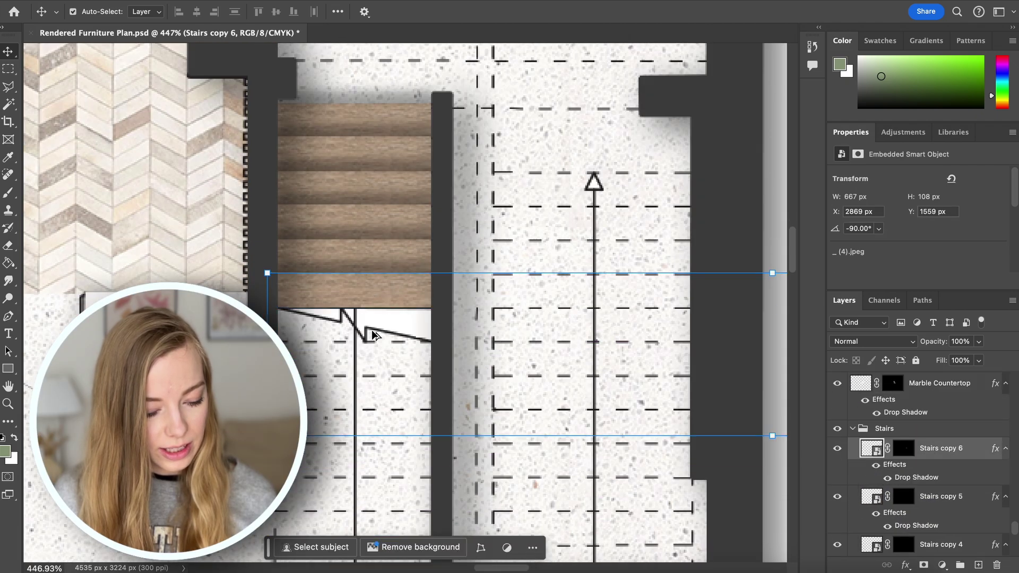
{"action": "left_click_drag", "start_coordinate": [373, 296], "coordinate": [373, 330]}
{"action": "left_click_drag", "start_coordinate": [390, 232], "coordinate": [388, 297]}
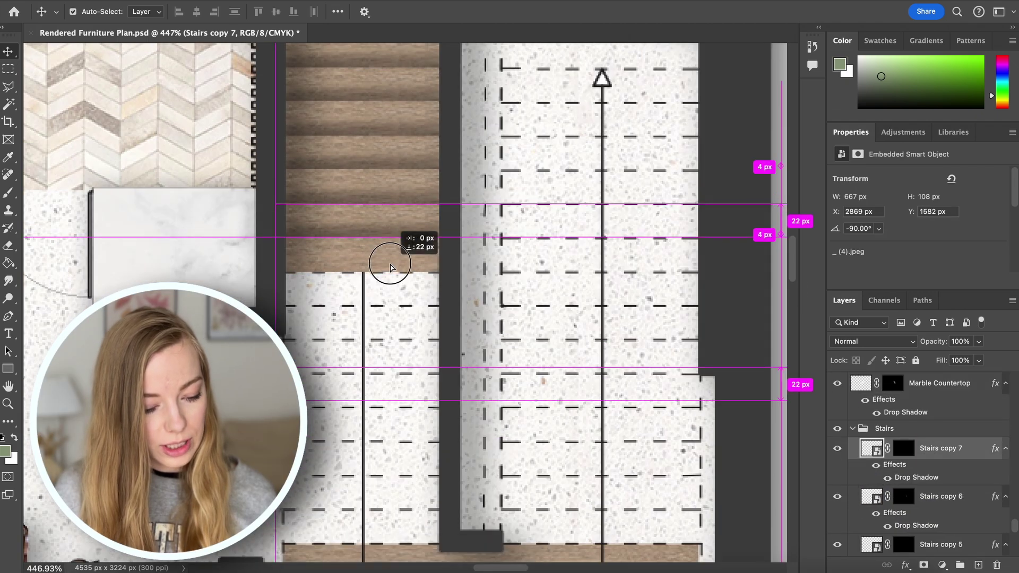
{"action": "left_click_drag", "start_coordinate": [387, 296], "coordinate": [386, 329]}
{"action": "scroll", "coordinate": [386, 330], "scroll_direction": "down", "scroll_amount": 3}
{"action": "left_click_drag", "start_coordinate": [387, 260], "coordinate": [385, 330]}
{"action": "left_click_drag", "start_coordinate": [386, 323], "coordinate": [386, 404]}
{"action": "left_click_drag", "start_coordinate": [387, 397], "coordinate": [387, 431]}
{"action": "scroll", "coordinate": [389, 370], "scroll_direction": "down", "scroll_amount": 3}
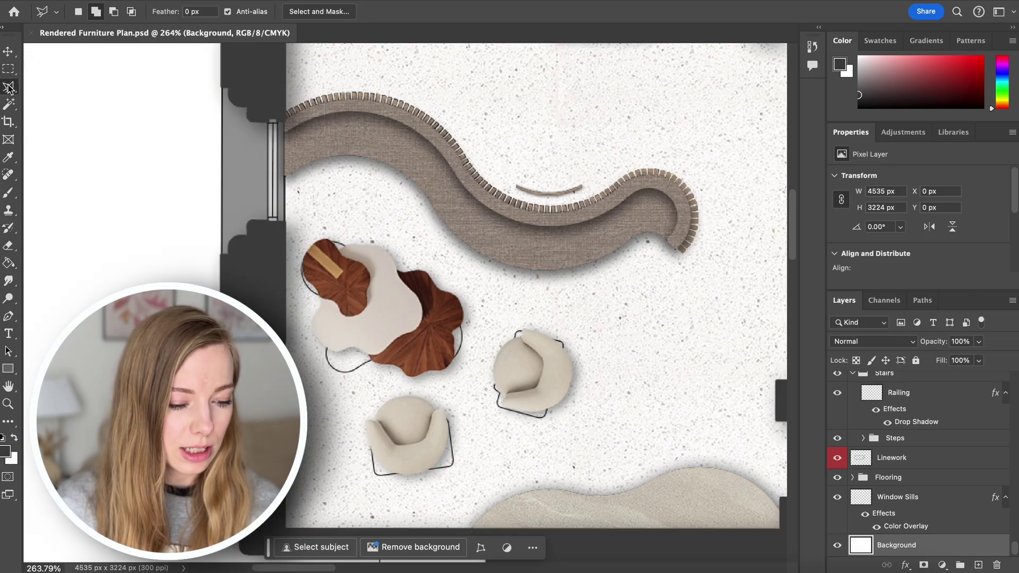
Outline a diagonal light beam from the window beside the curved sofa with the Polygonal Lasso, and add a layer named Light.
{"action": "right_click", "coordinate": [9, 87]}
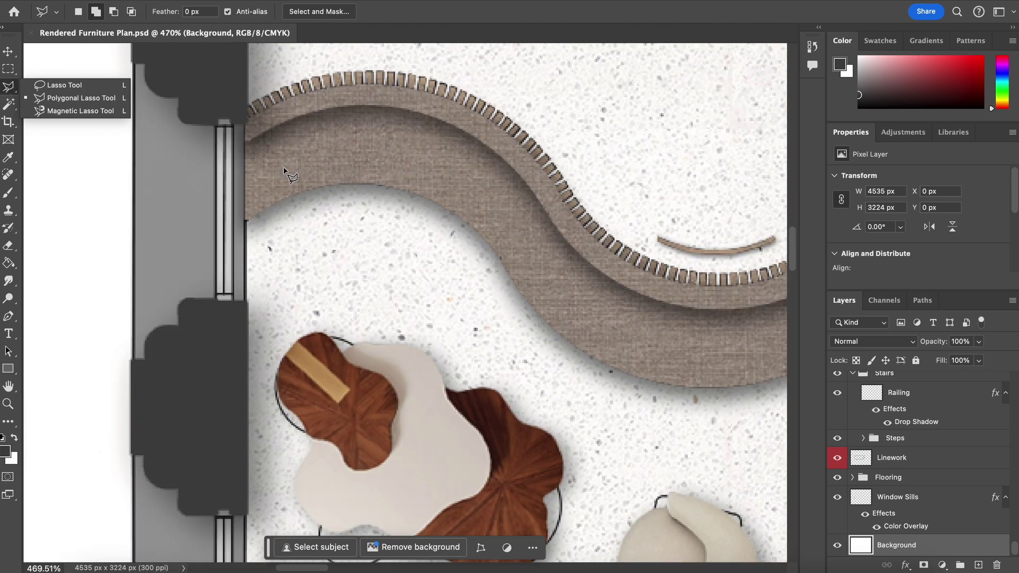
{"action": "scroll", "coordinate": [234, 122], "scroll_direction": "up", "scroll_amount": 1}
{"action": "left_click", "coordinate": [262, 159]}
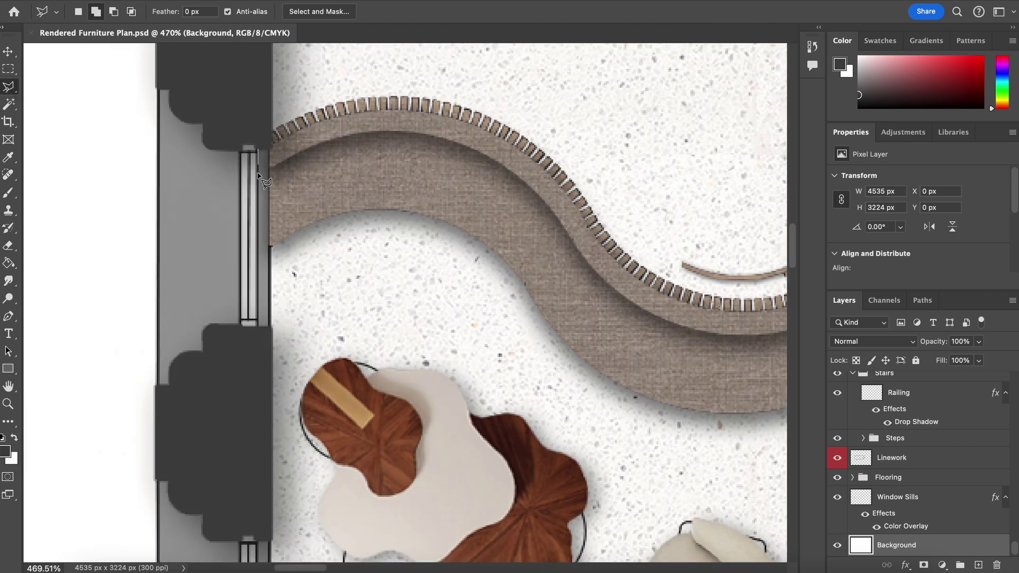
{"action": "left_click", "coordinate": [269, 326]}
{"action": "key", "text": "super+minus"}
{"action": "key", "text": "super+plus"}
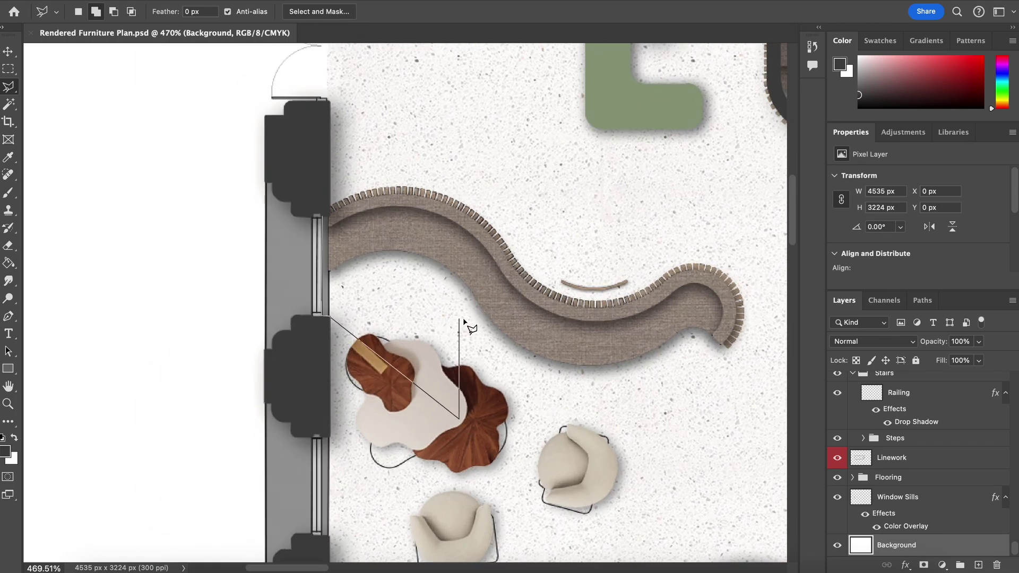
{"action": "scroll", "coordinate": [346, 228], "scroll_direction": "down", "scroll_amount": 2}
{"action": "scroll", "coordinate": [346, 228], "scroll_direction": "up", "scroll_amount": 2}
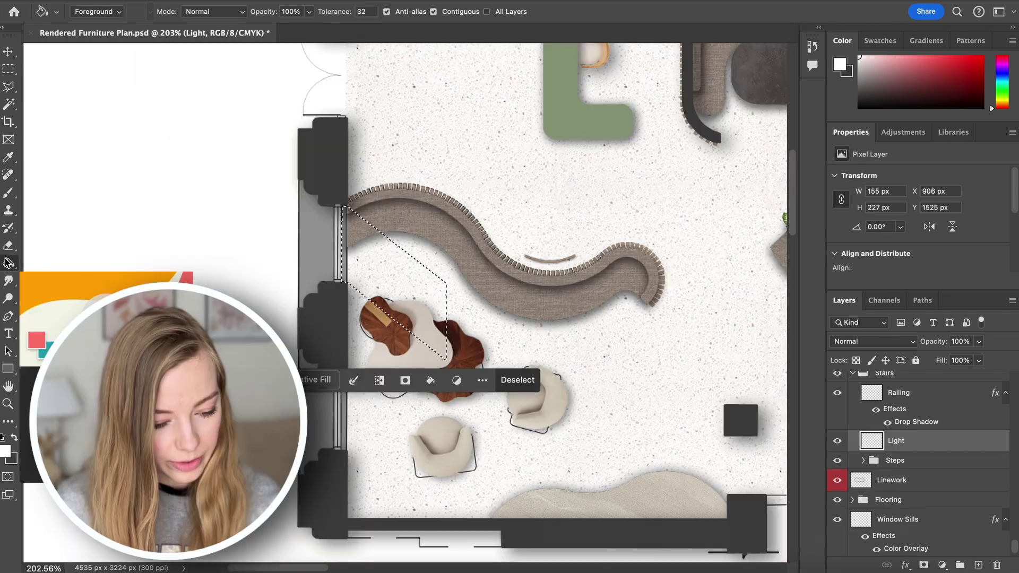
Fill the light beam selection on the Light layer with white #ffffff using the Paint Bucket and deselect.
{"action": "right_click", "coordinate": [9, 264]}
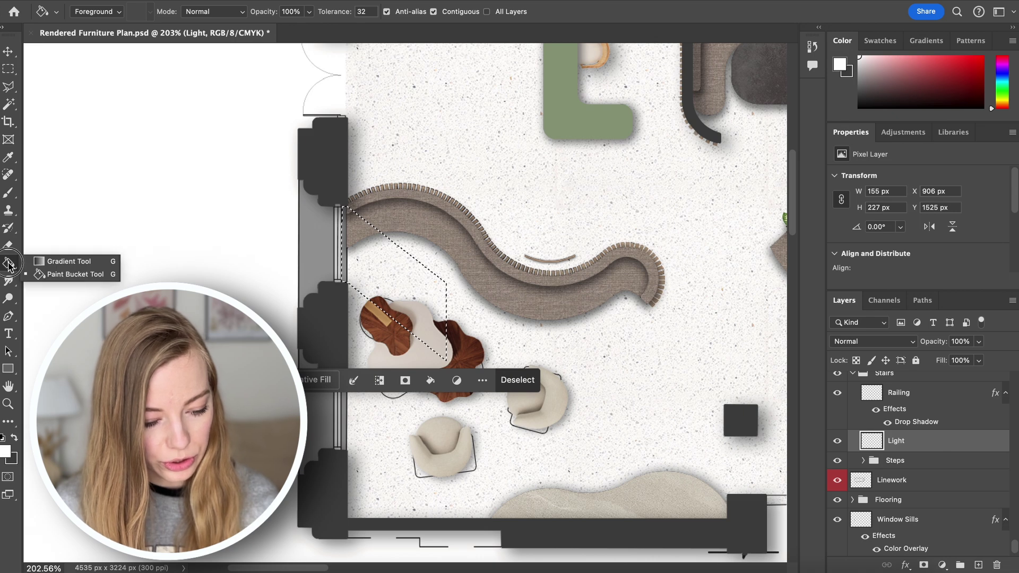
{"action": "left_click", "coordinate": [5, 455]}
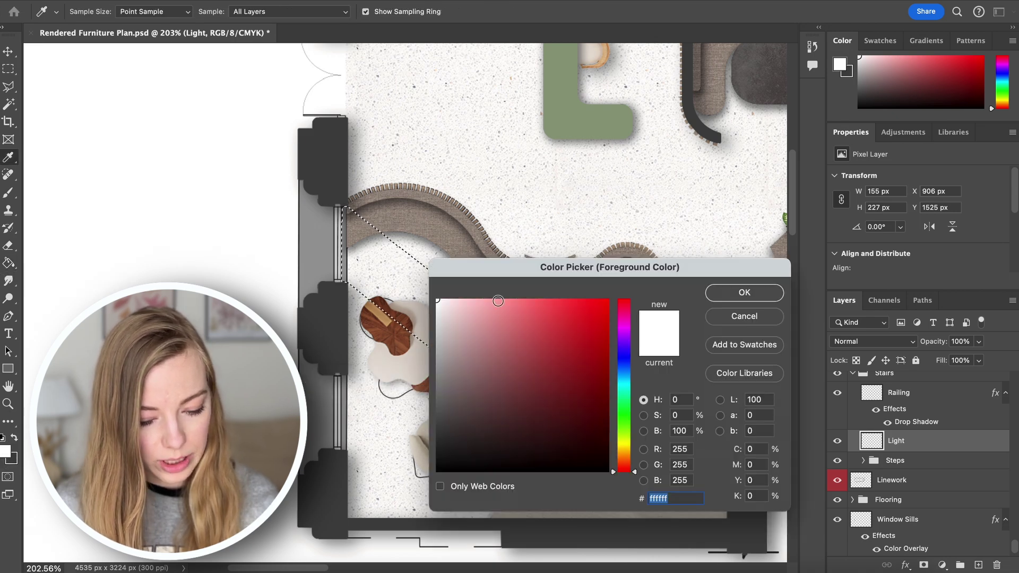
{"action": "left_click", "coordinate": [772, 292]}
{"action": "left_click", "coordinate": [404, 276]}
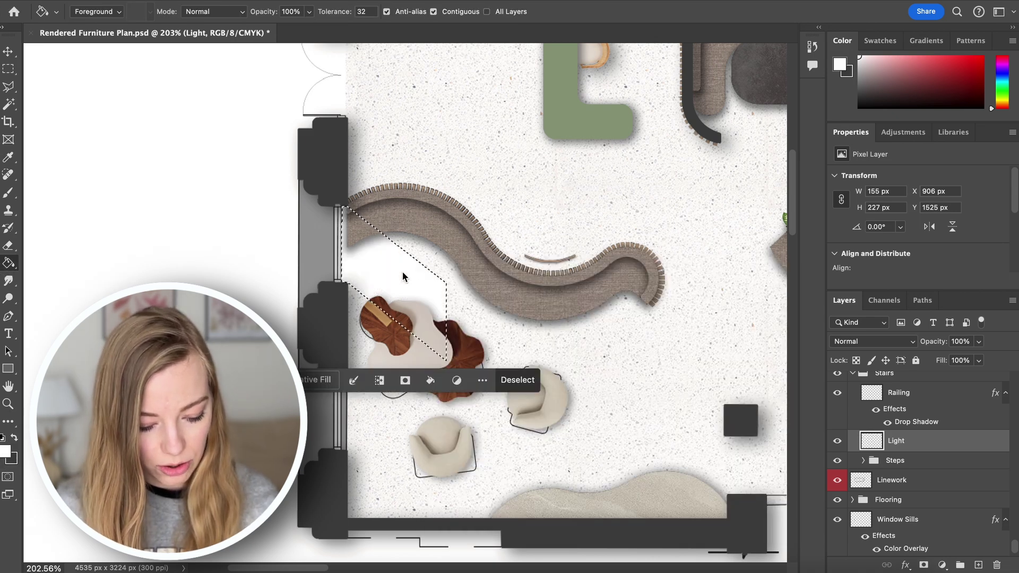
{"action": "left_click", "coordinate": [513, 394]}
Move the Light layer above the Architecture group and reduce its opacity to 39%.
{"action": "left_click_drag", "start_coordinate": [896, 440], "coordinate": [925, 385]}
{"action": "left_click", "coordinate": [978, 341]}
{"action": "left_click_drag", "start_coordinate": [982, 357], "coordinate": [941, 355]}
Enlarge and distort the light beam to about 333 × 343 px so it spreads across the curved sofa and lounge tables.
{"action": "scroll", "coordinate": [405, 301], "scroll_direction": "up", "scroll_amount": 6}
{"action": "key", "text": "super+t"}
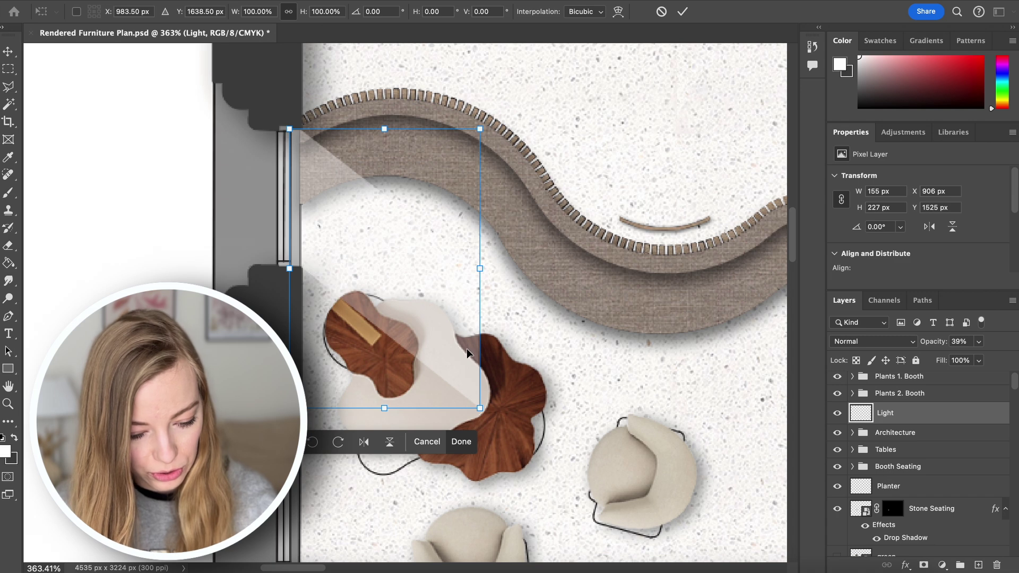
{"action": "mouse_move", "coordinate": [480, 409]}
{"action": "left_mouse_down"}
{"action": "mouse_move", "coordinate": [512, 425]}
{"action": "mouse_move", "coordinate": [545, 482]}
{"action": "left_mouse_up"}
{"action": "key", "text": "Return"}
Soften the light beam's edges over the sofa and coffee tables with a 39 px eraser at 80% opacity.
{"action": "left_click", "coordinate": [9, 247]}
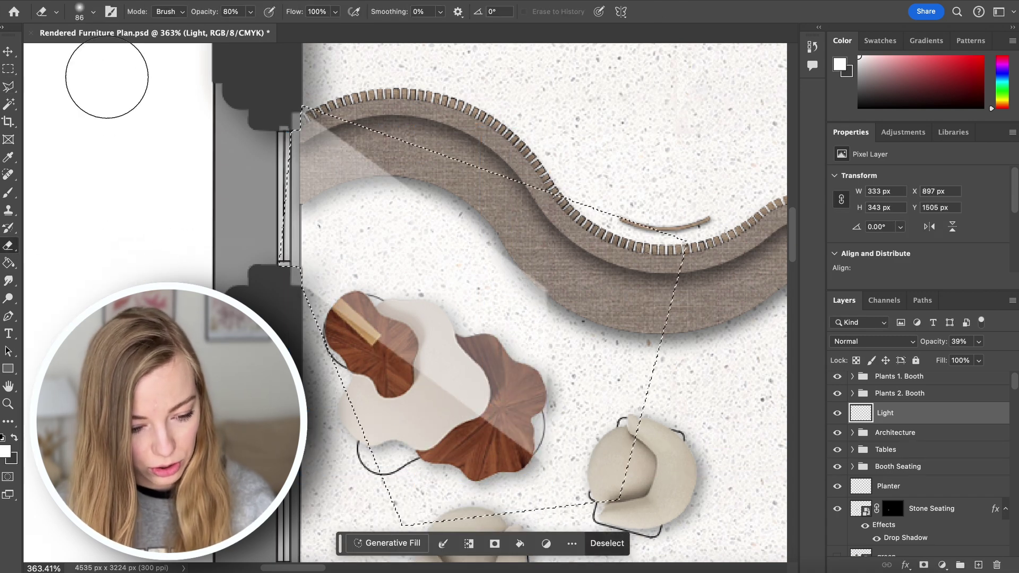
{"action": "left_click", "coordinate": [93, 11]}
{"action": "left_click_drag", "start_coordinate": [86, 55], "coordinate": [79, 54]}
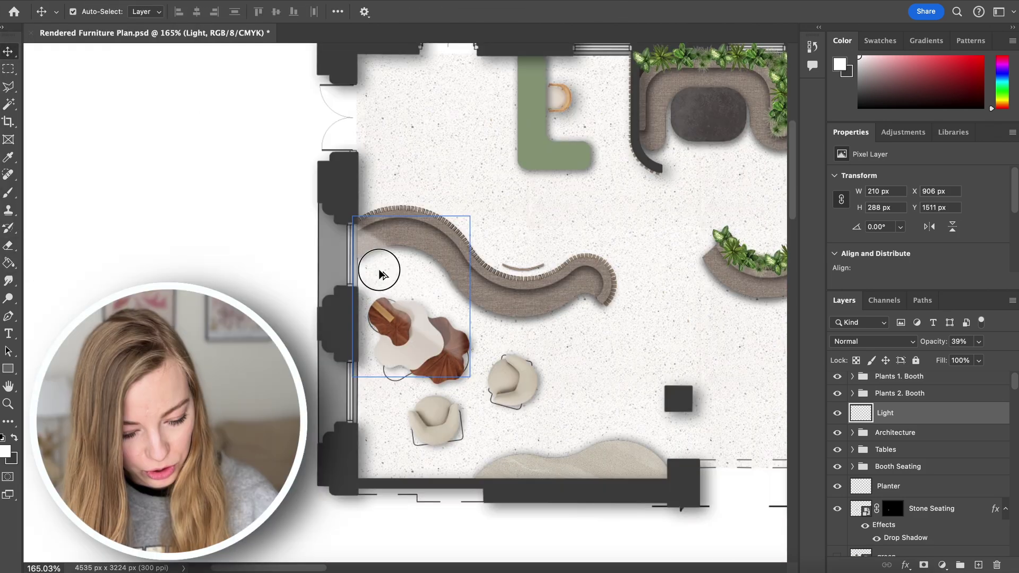
{"action": "left_click_drag", "start_coordinate": [375, 266], "coordinate": [382, 417]}
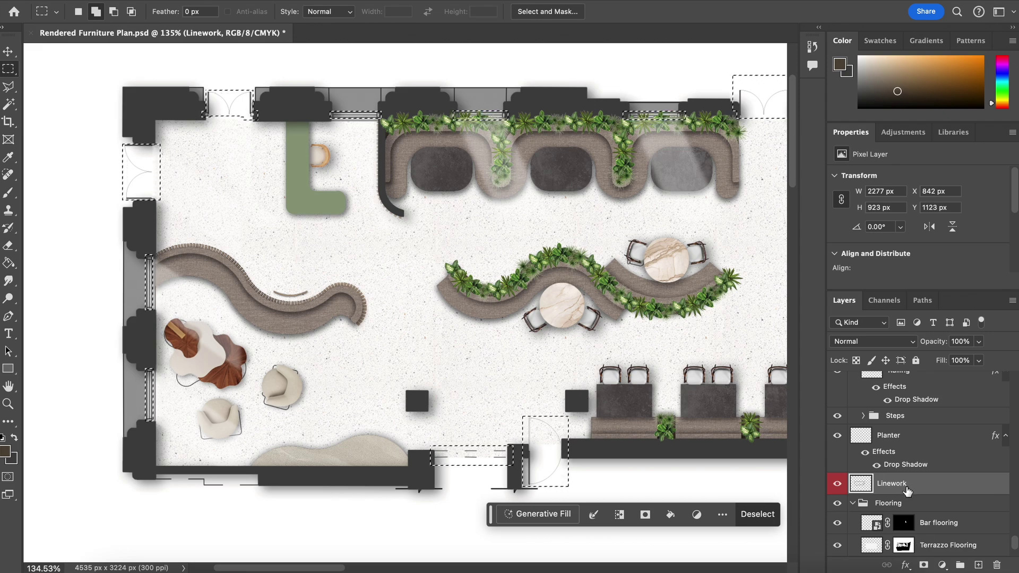
Mask the Linework layer to the selected door and window areas.
{"action": "left_click", "coordinate": [925, 566]}
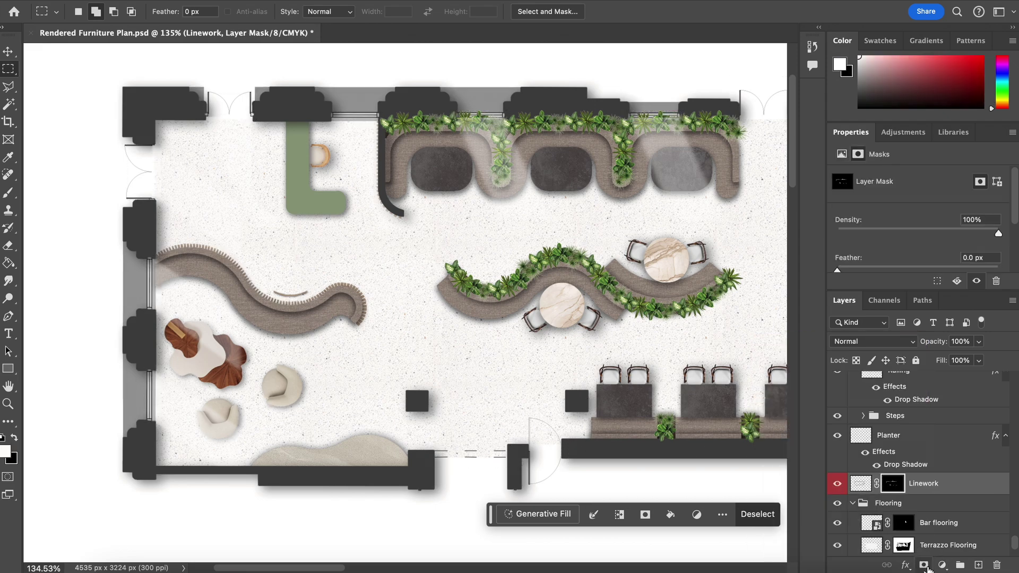